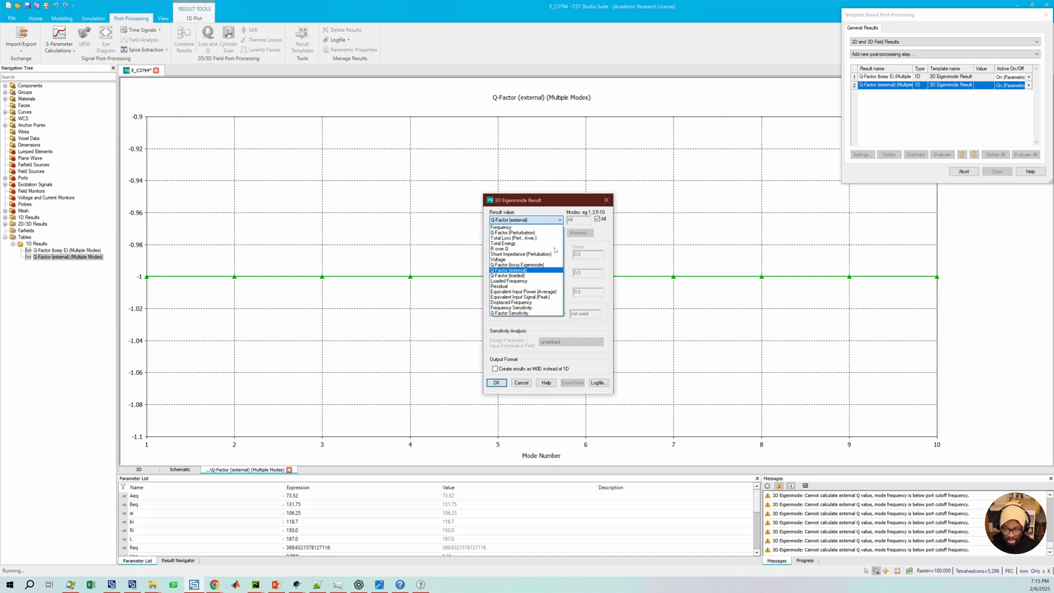
Step: Leave the 3D Eigenmode Result settings without changes and close the template-based post-processing window
click(608, 201)
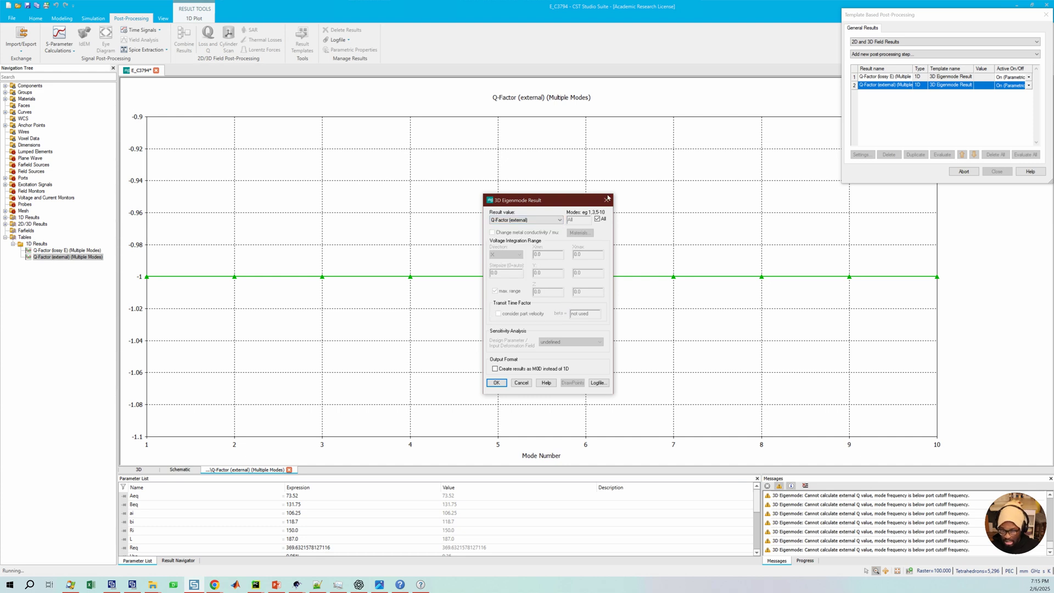
click(607, 199)
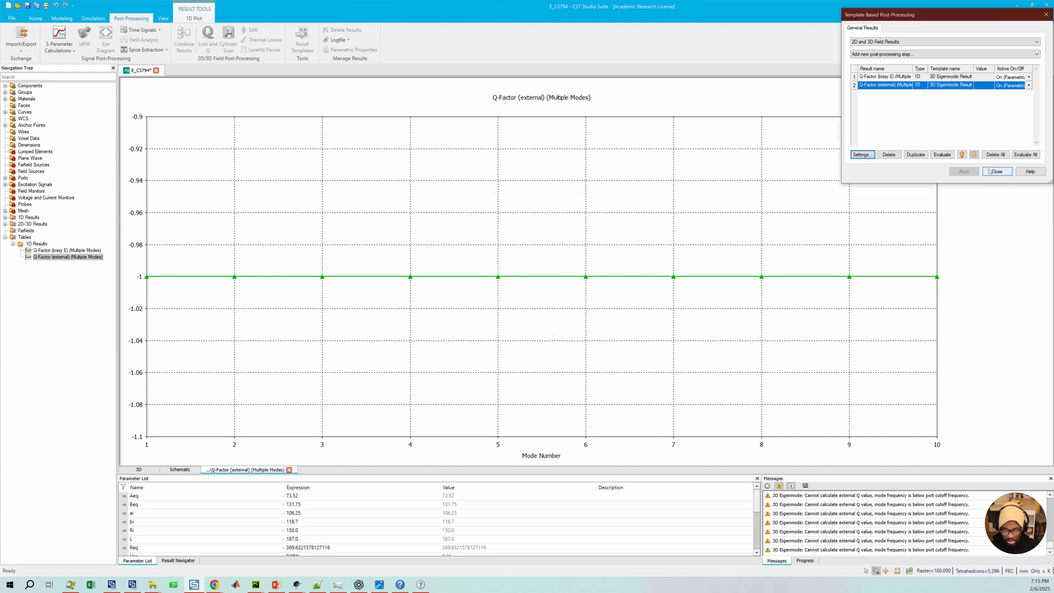
click(989, 171)
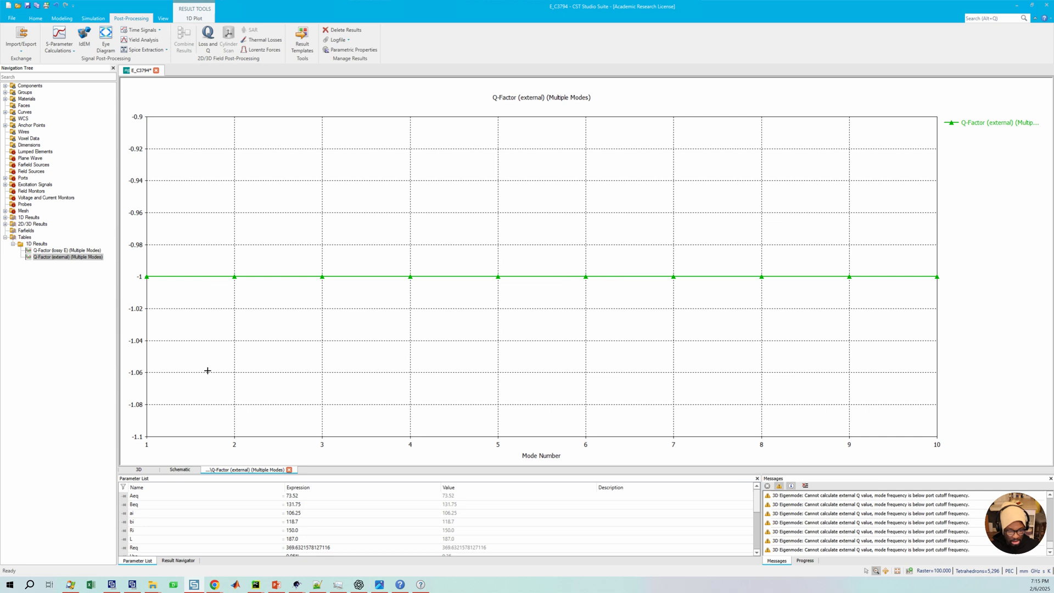
Step: Open the settings of the Q-Factor (external) post-processing step and bring up their help page in Chrome
click(303, 37)
click(892, 85)
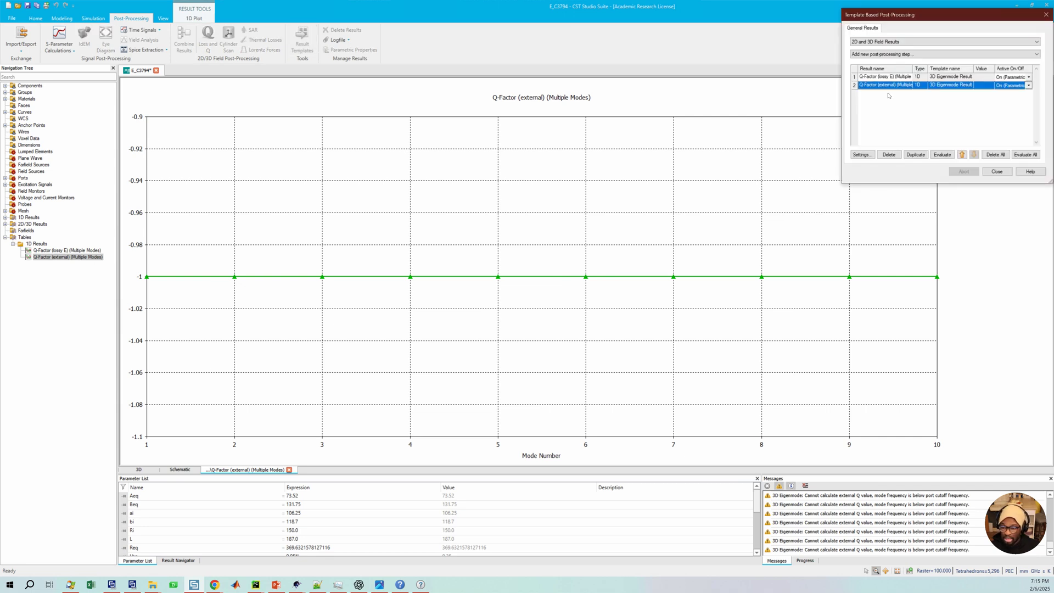
click(861, 154)
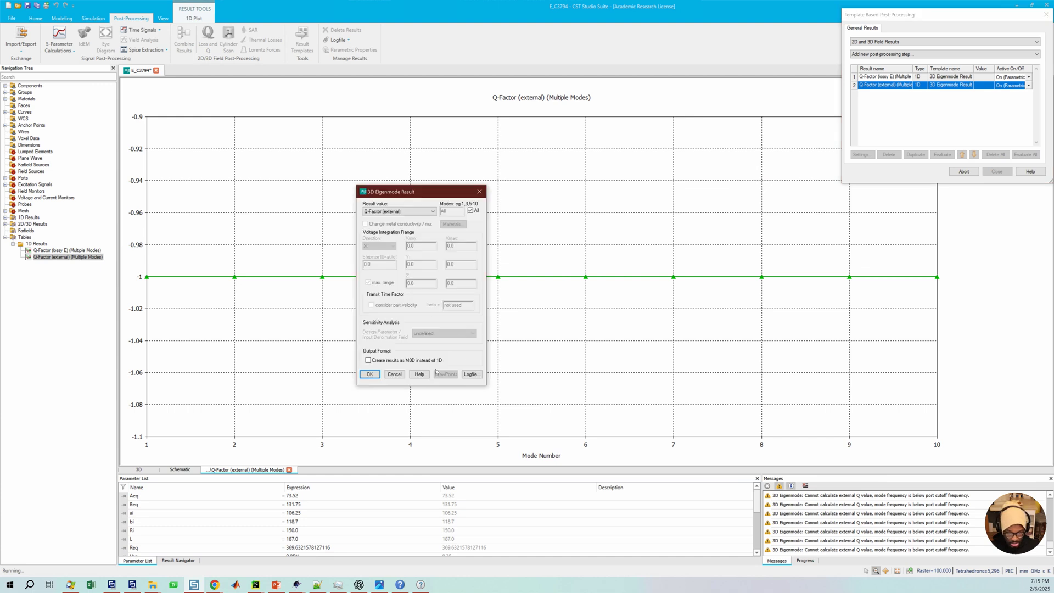
click(420, 375)
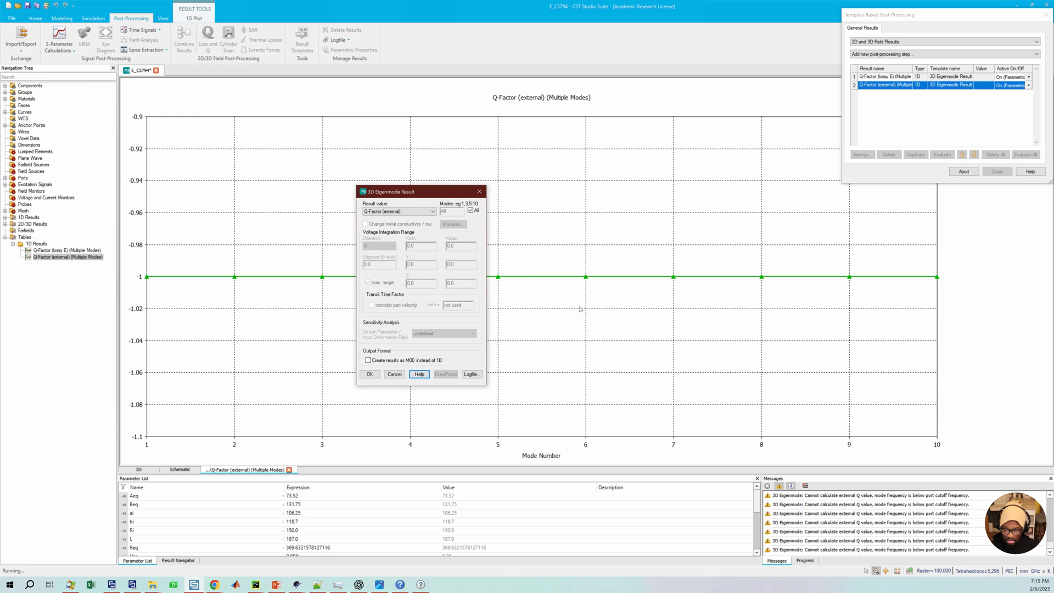
click(214, 584)
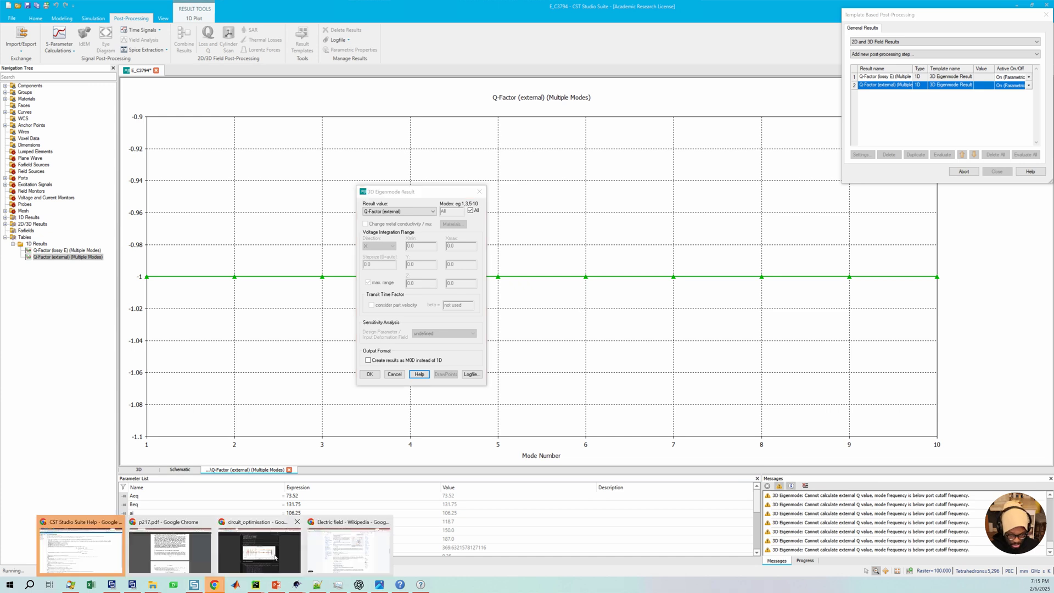
click(92, 559)
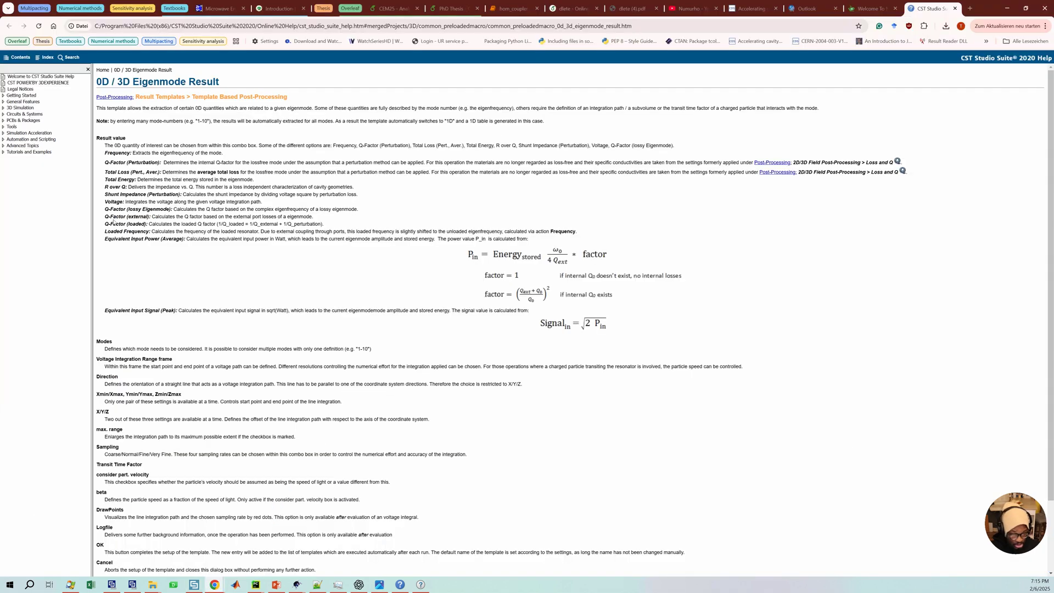
Step: Highlight the Q-Factor (external) description in the help, then return to CST Studio Suite and close the eigenmode result settings
drag(152, 218, 316, 219)
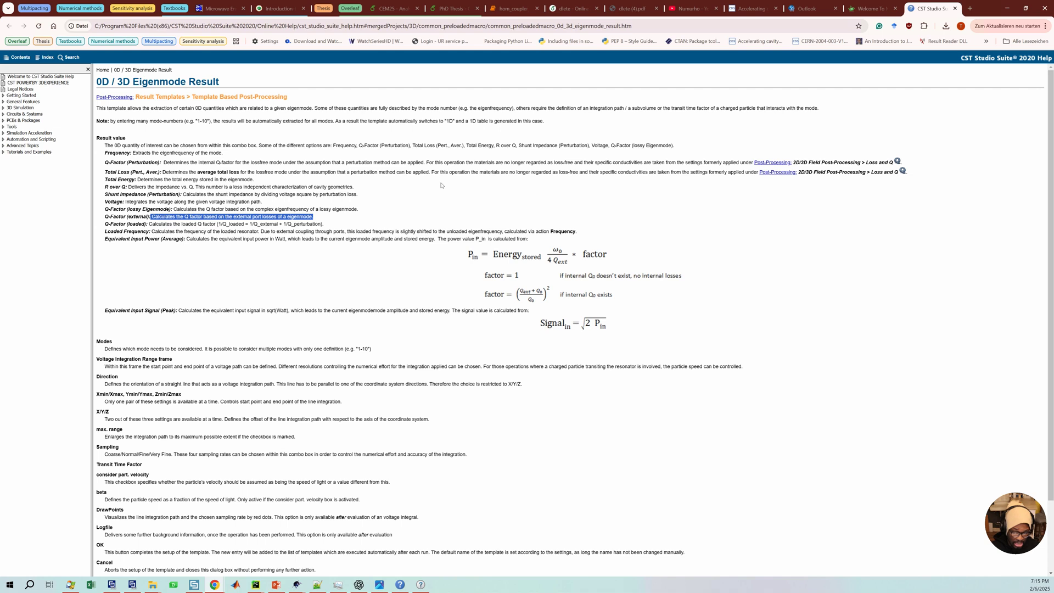
click(1006, 8)
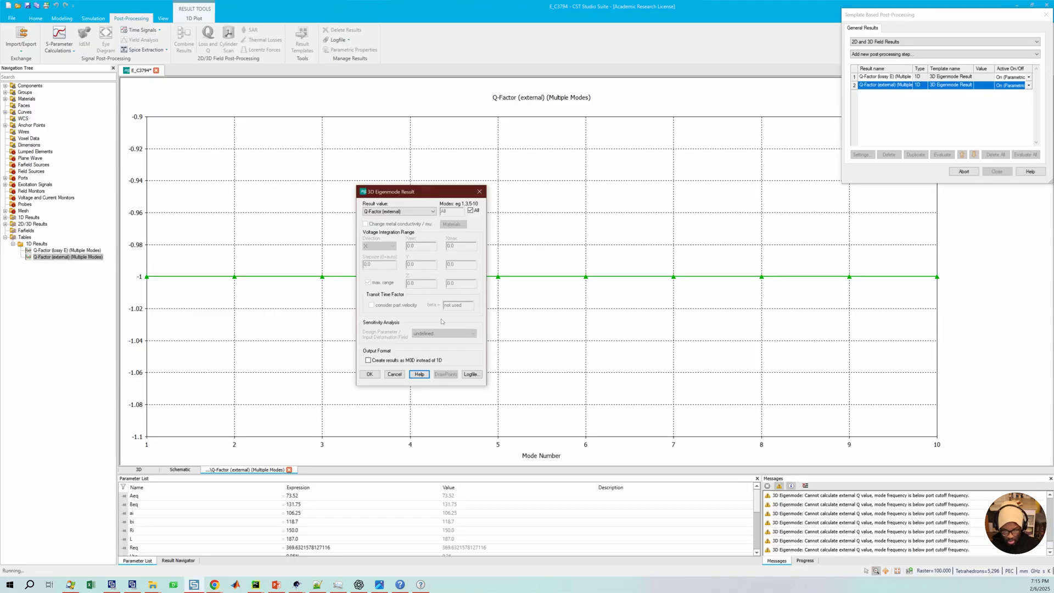
click(479, 192)
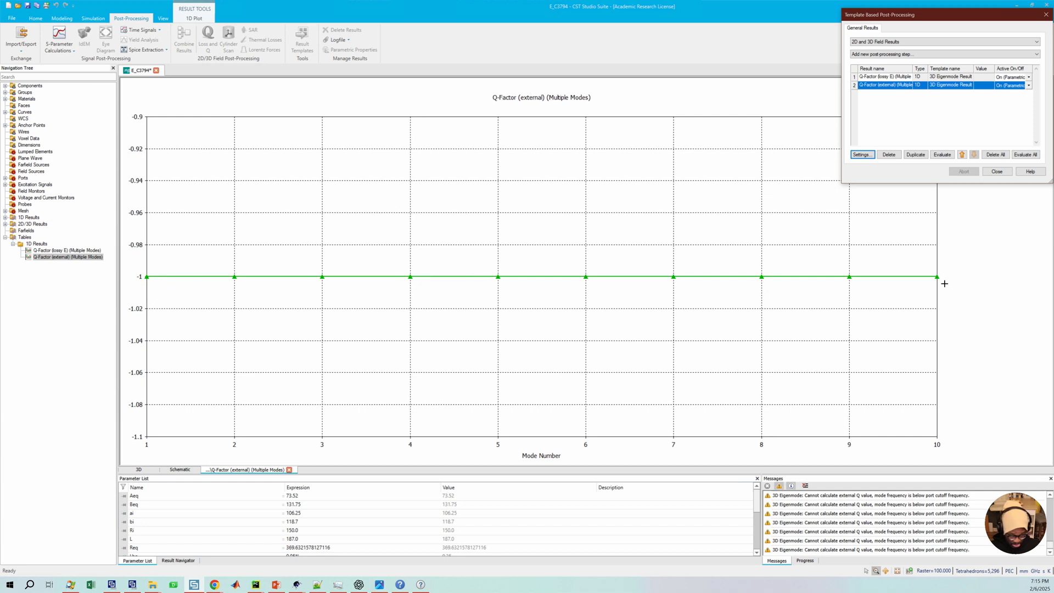
Step: Show the E_C3794 cavity's 3D model and inspect it from the side with the z axis horizontal
click(138, 470)
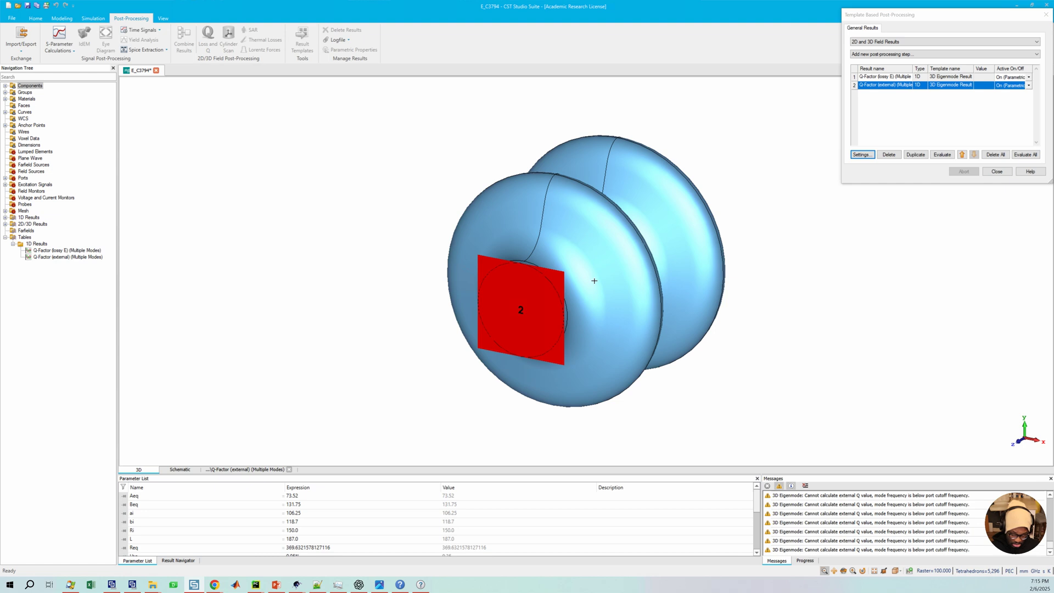
key(0)
key(8)
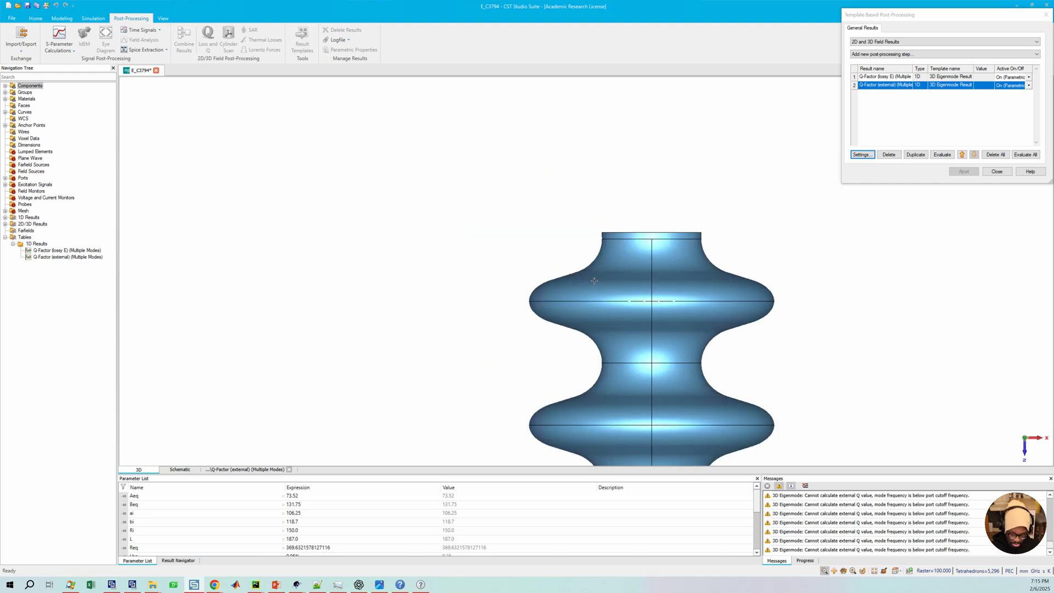
key(6)
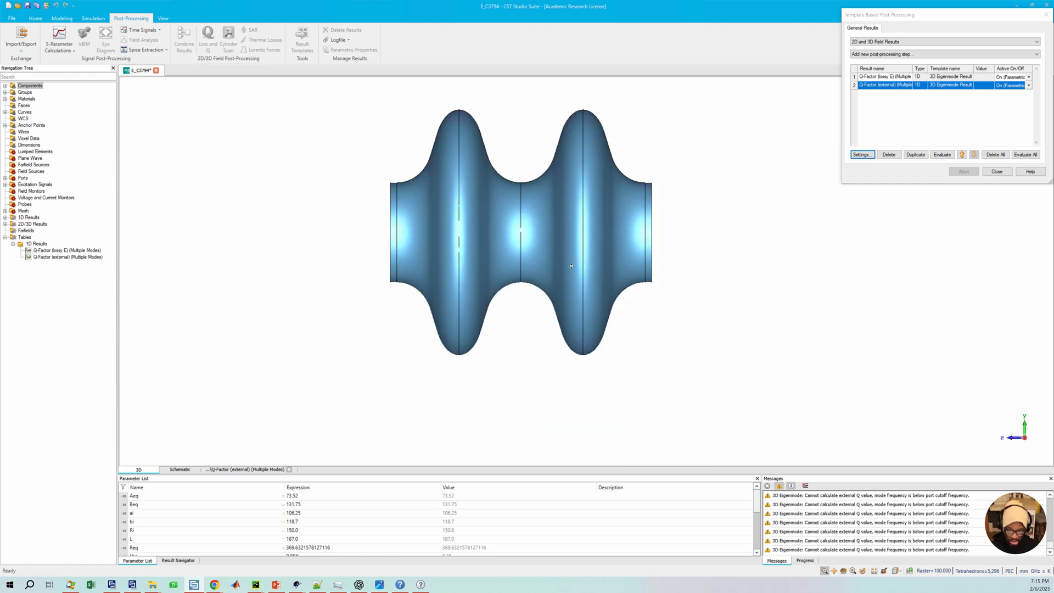
drag(572, 266, 587, 284)
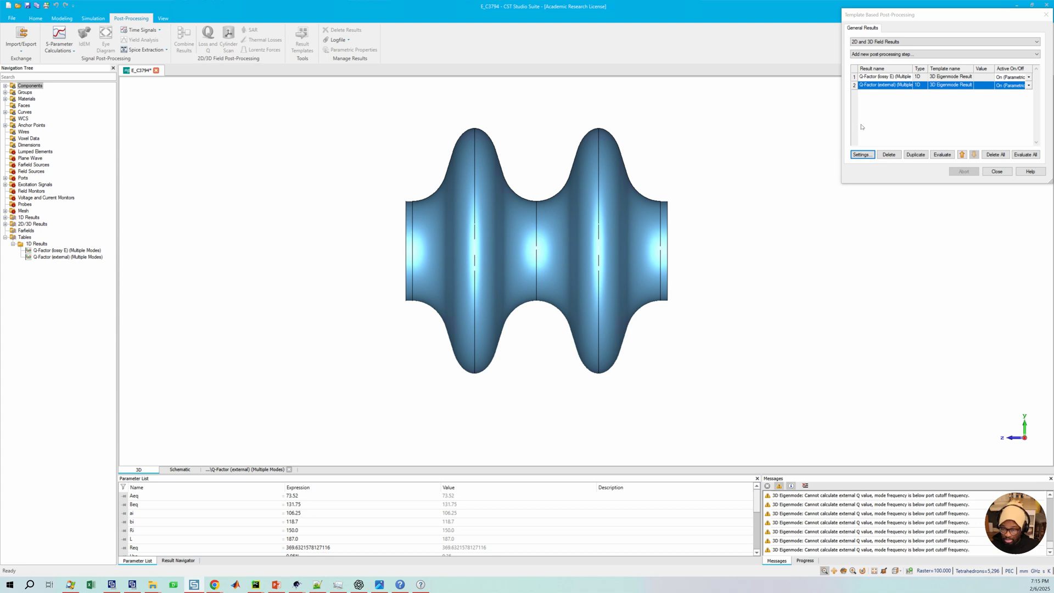
Step: Compare the Q-Factor (lossy E) and Q-Factor (external) plots over all modes and close the template-based post-processing window
click(861, 156)
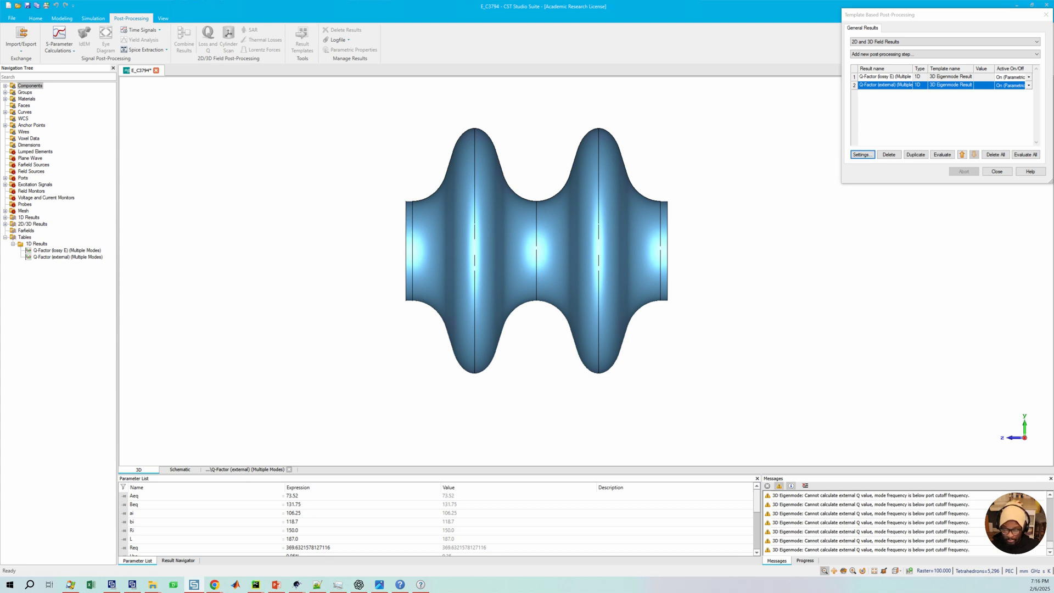
click(82, 257)
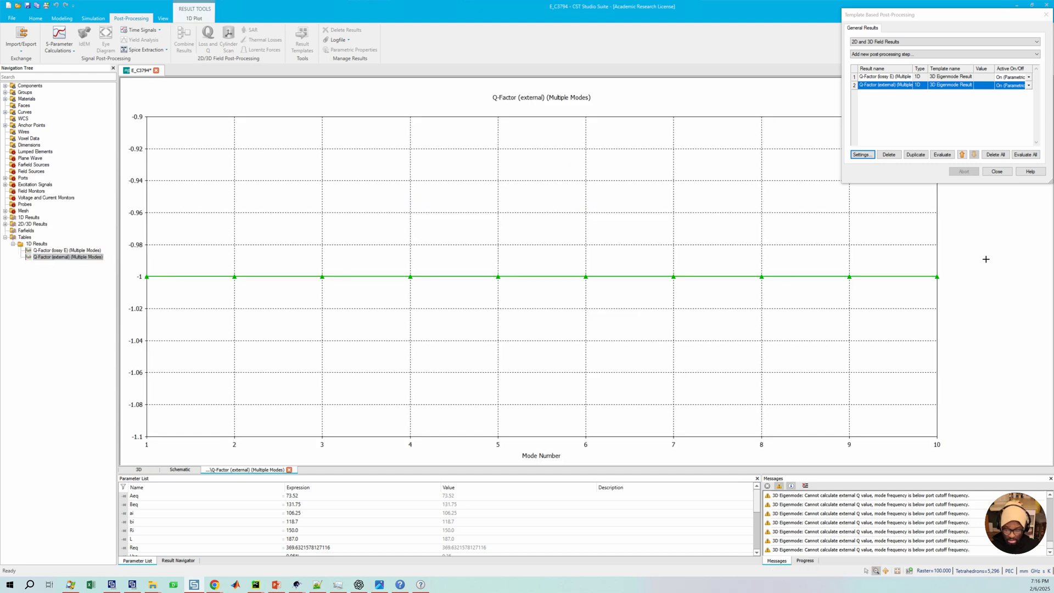
click(57, 251)
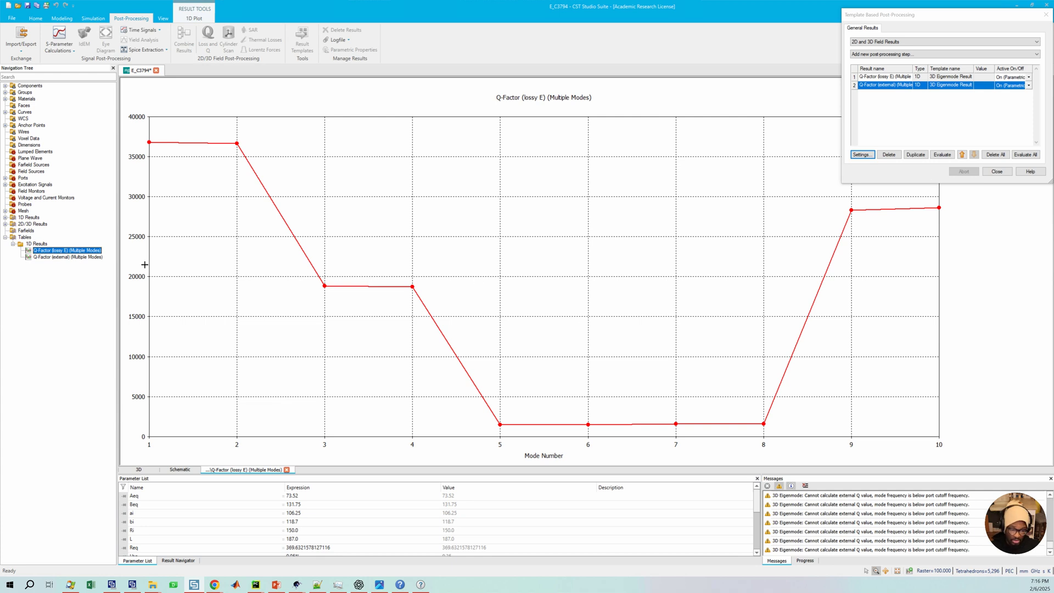
click(77, 258)
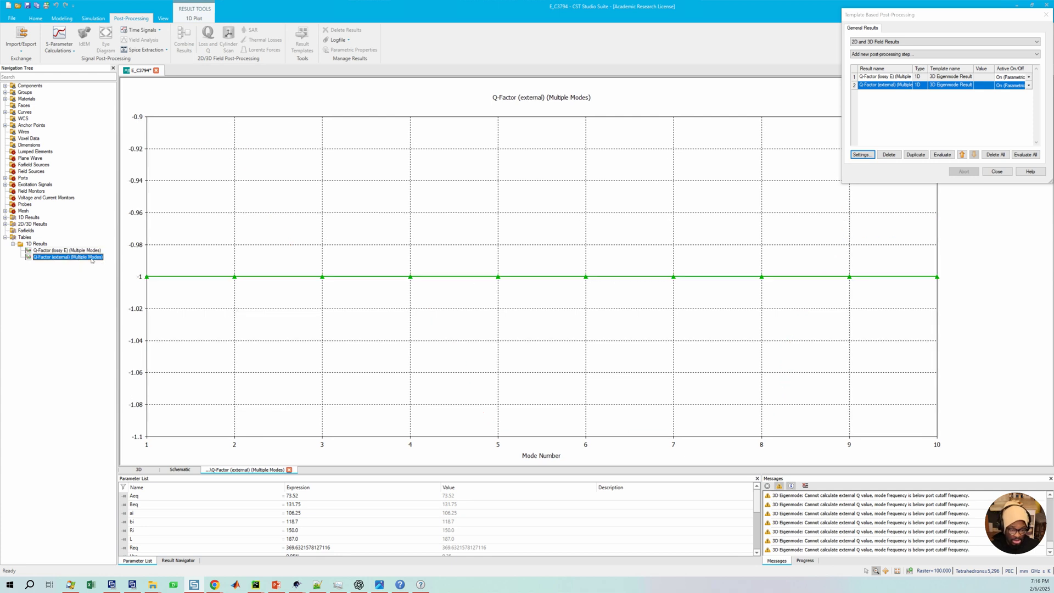
click(996, 171)
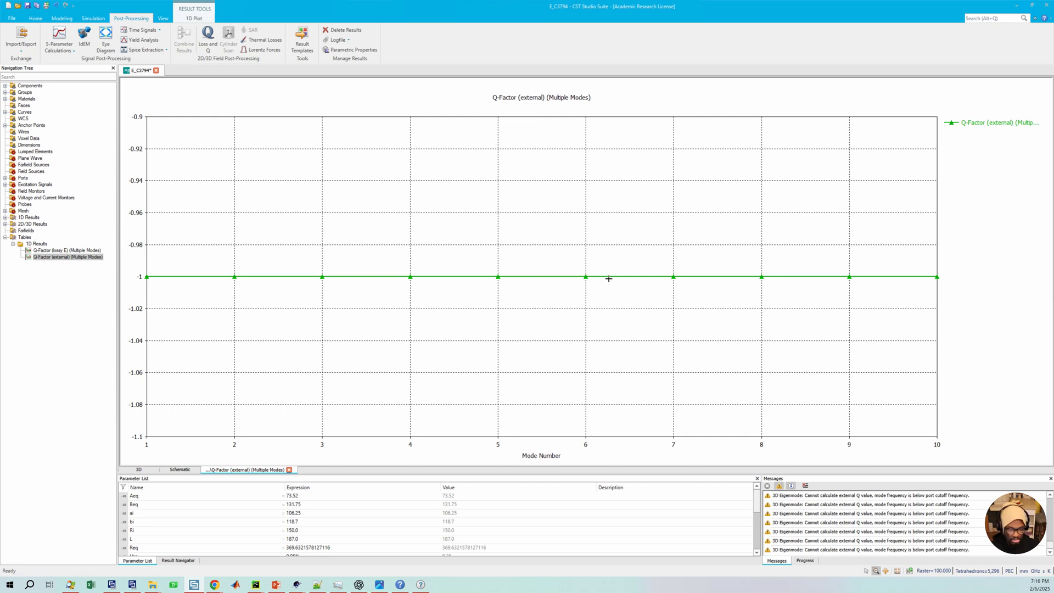
Step: Switch to the Pillbox_10modes project and inspect the pillbox cavity with its ports 2 and 3 from both ends
click(1015, 7)
drag(470, 246, 484, 256)
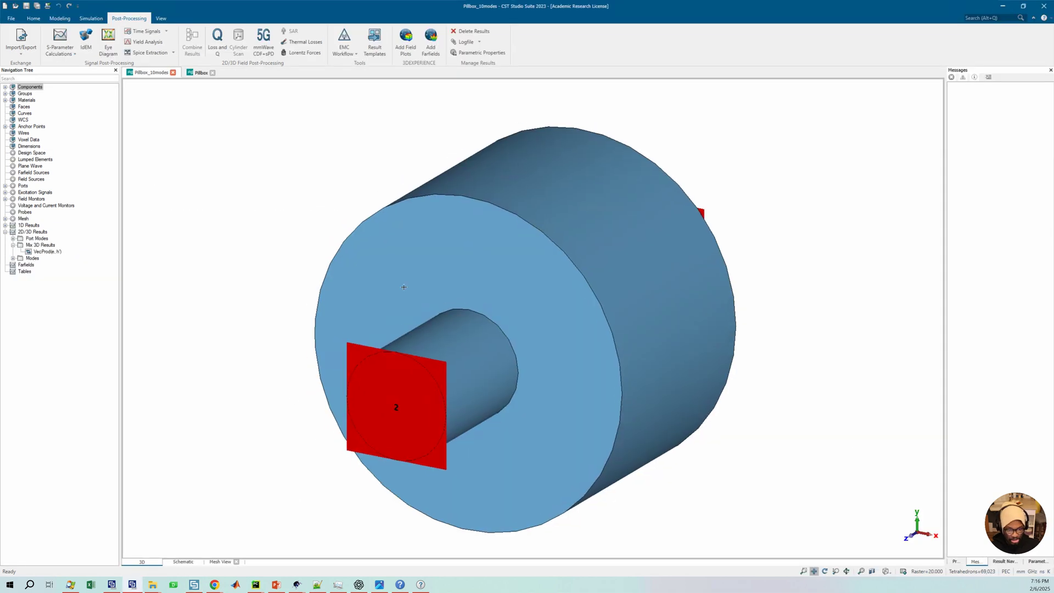
drag(558, 261, 548, 263)
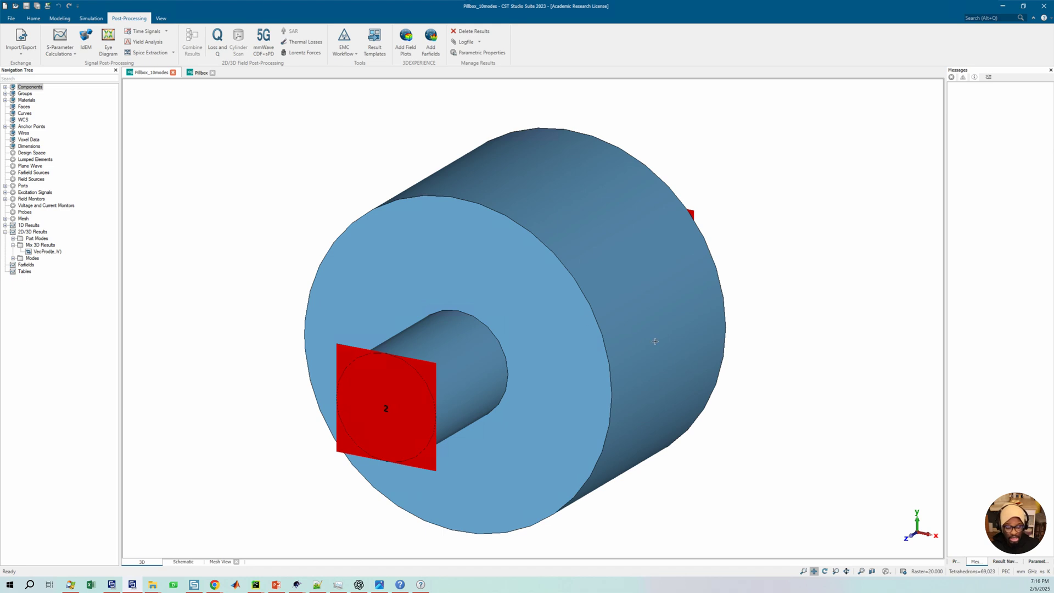
mouse_move(655, 342)
mouse_down()
mouse_move(463, 318)
mouse_move(499, 318)
mouse_move(368, 420)
mouse_up()
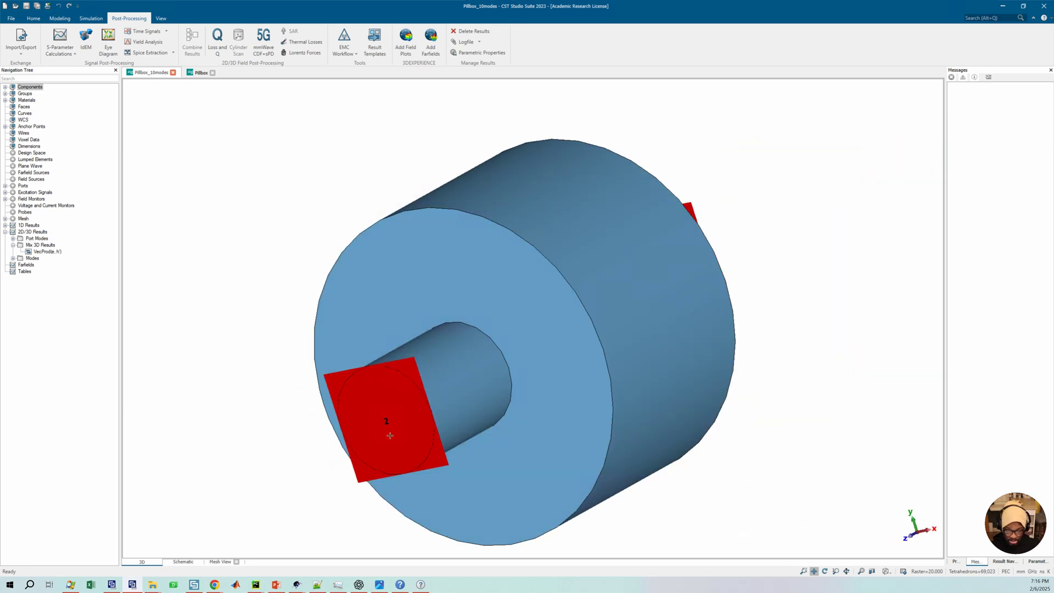
drag(746, 308, 692, 265)
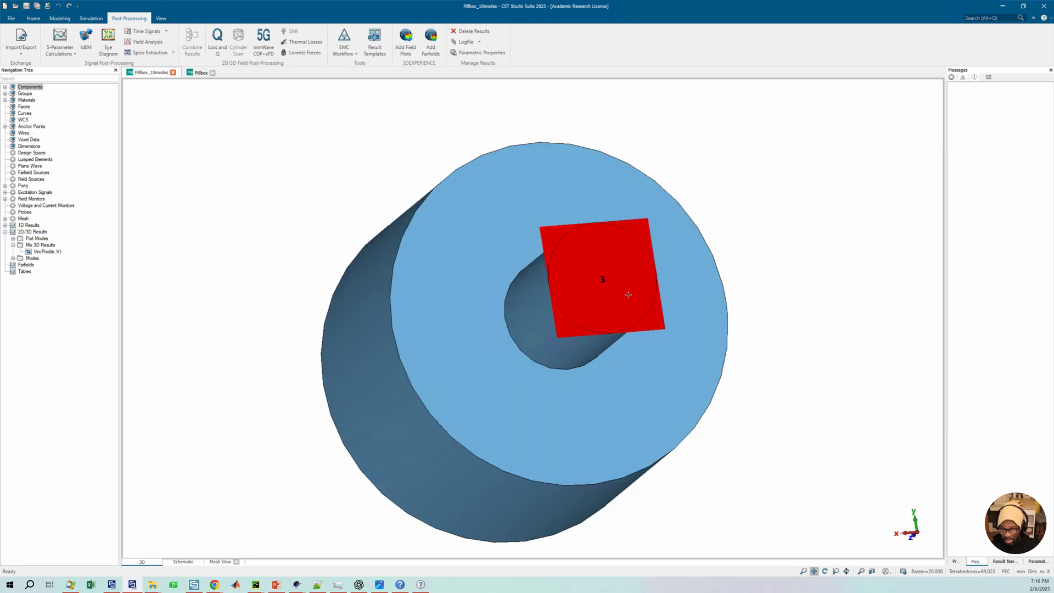
drag(525, 304, 307, 250)
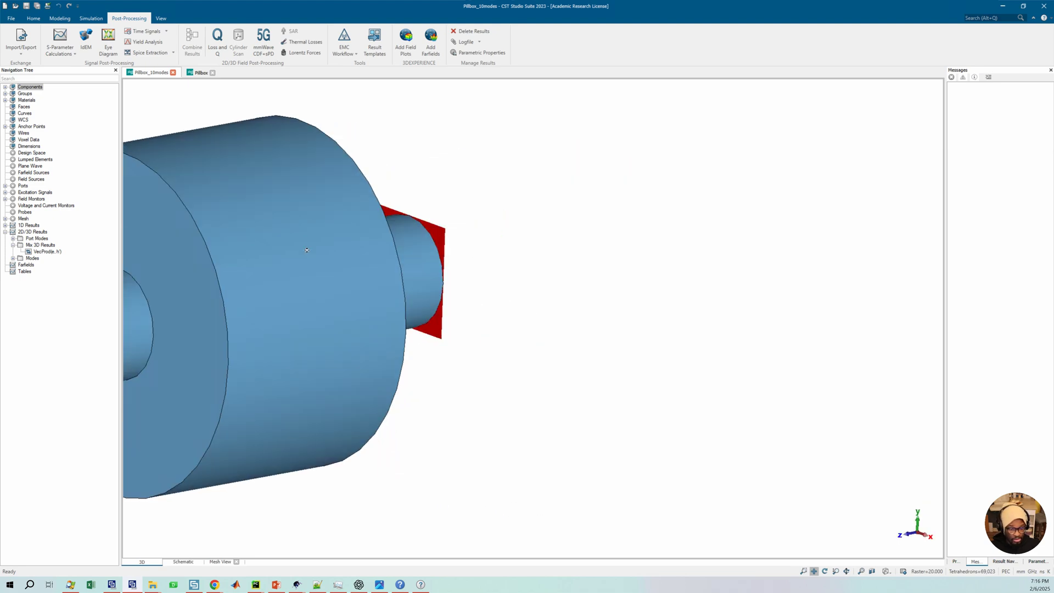
key(space)
Step: Plot the electric fields of Mode 1 and Mode 2 from the 3D results, and set the plot type to Contour
click(90, 19)
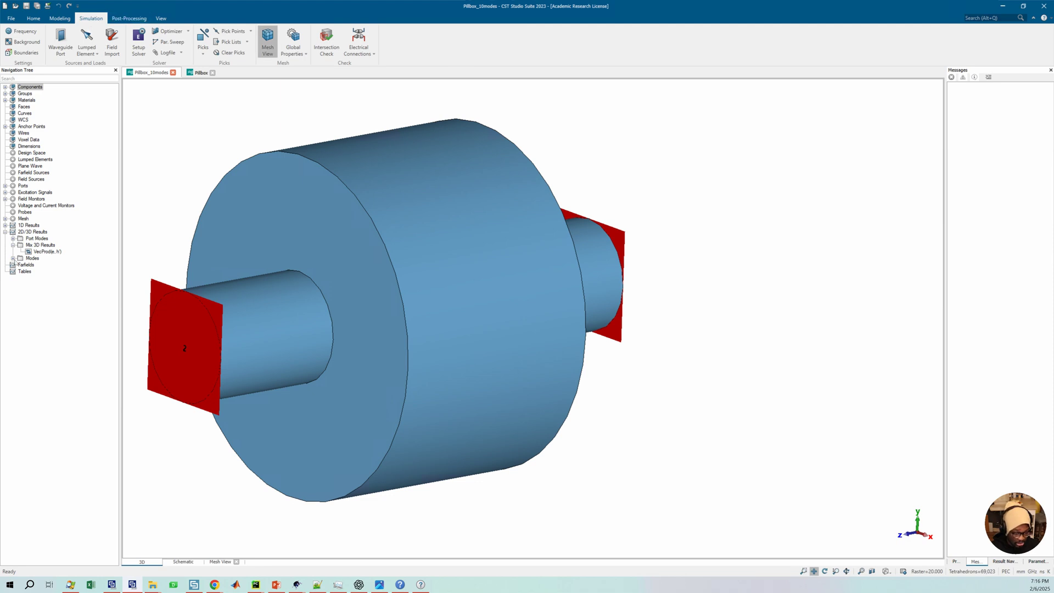
click(13, 258)
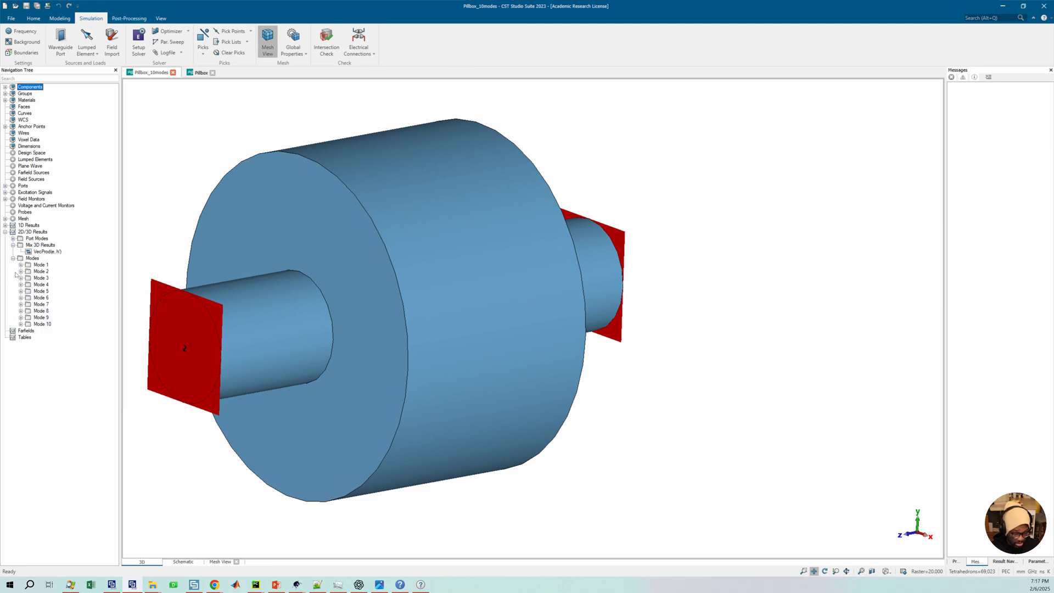
click(21, 265)
click(42, 278)
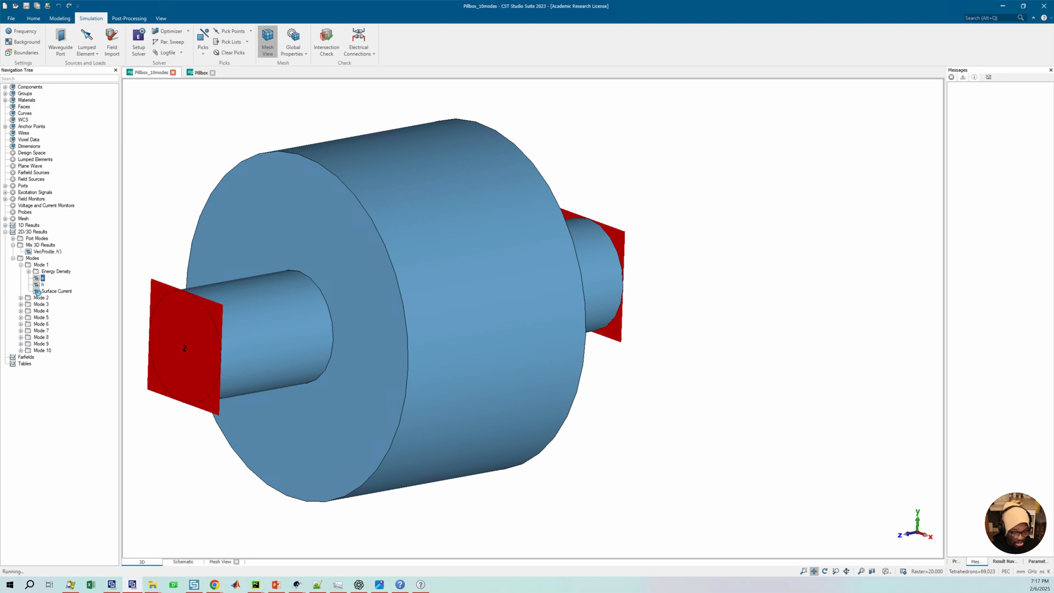
click(21, 298)
click(42, 311)
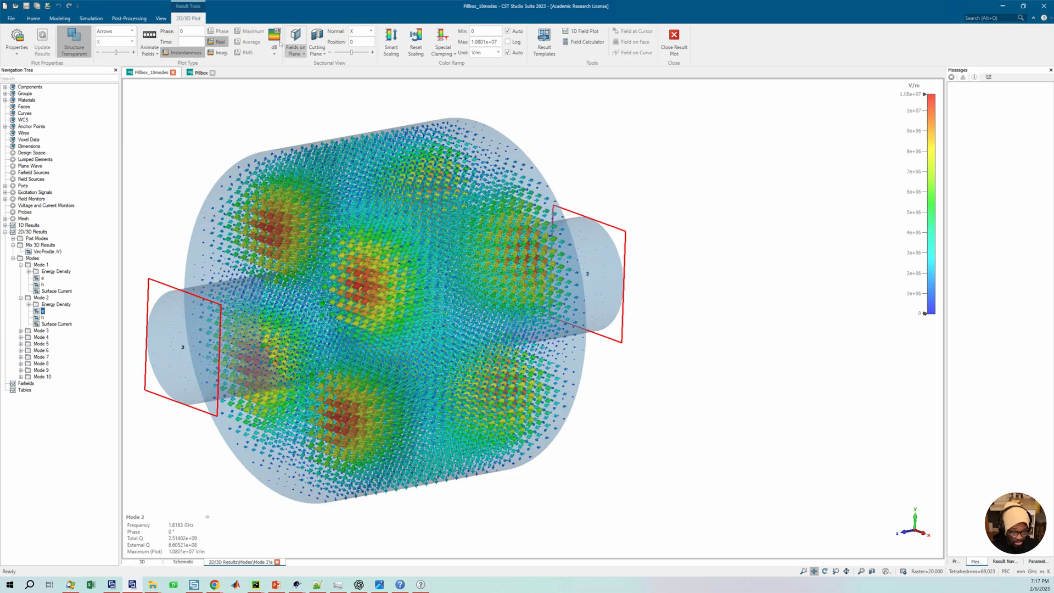
click(104, 32)
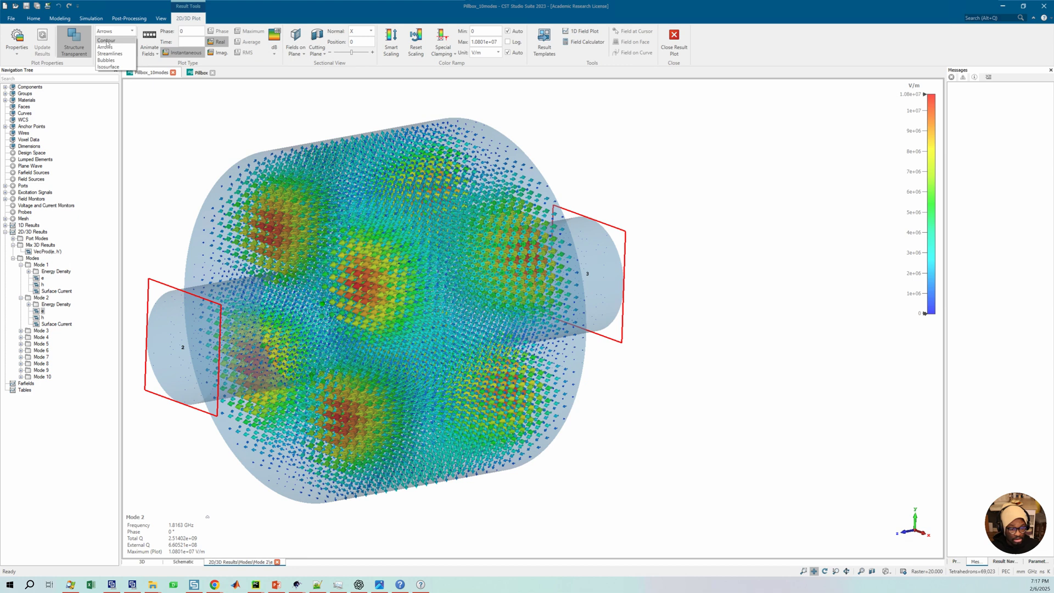
click(107, 41)
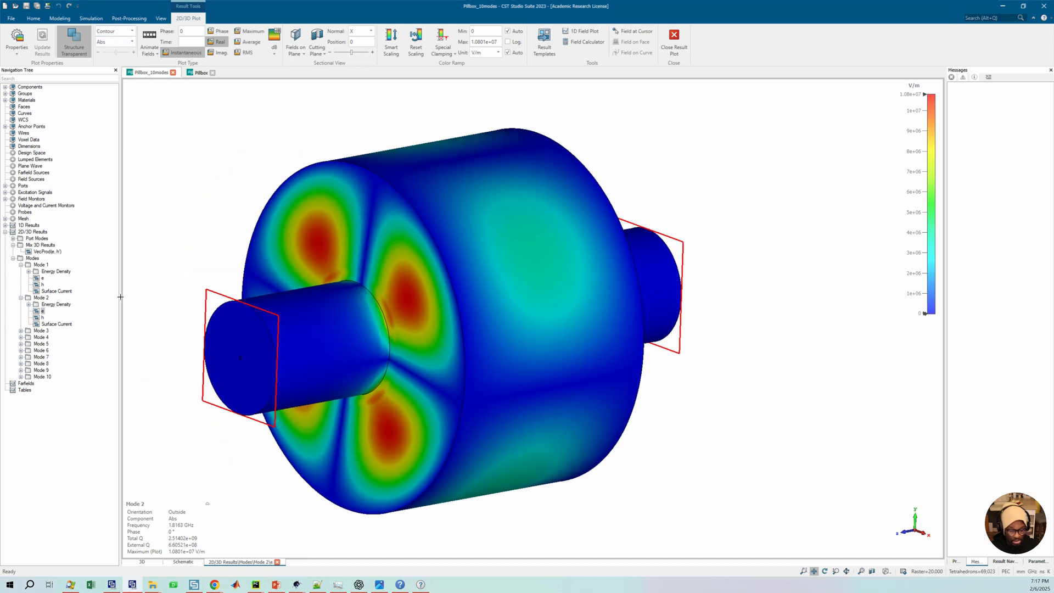
Step: Plot the electric fields of Mode 3, Mode 4 and Mode 5 one after another
click(21, 331)
click(43, 344)
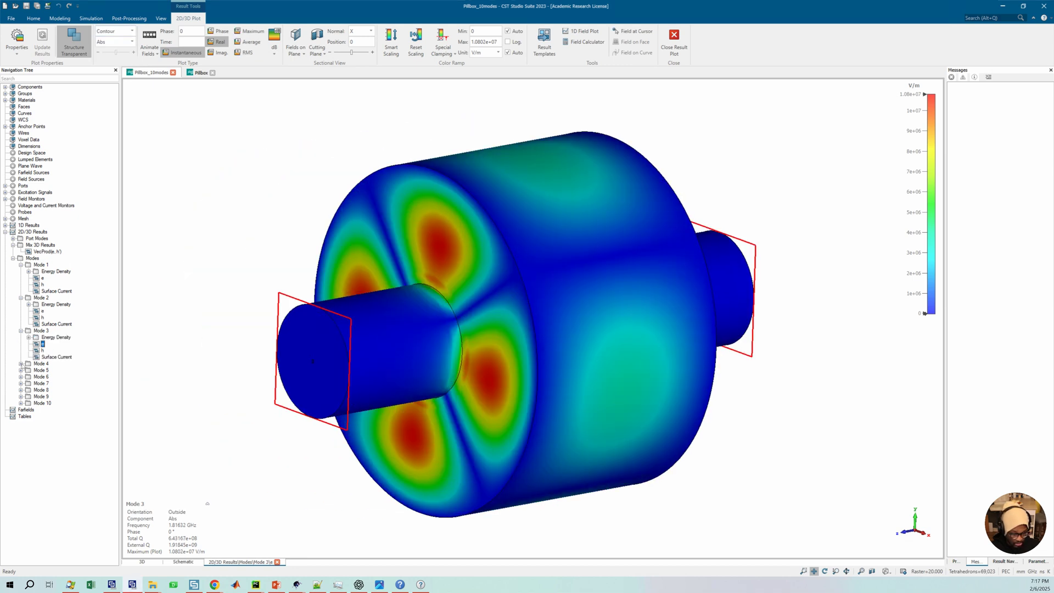
click(21, 364)
click(42, 377)
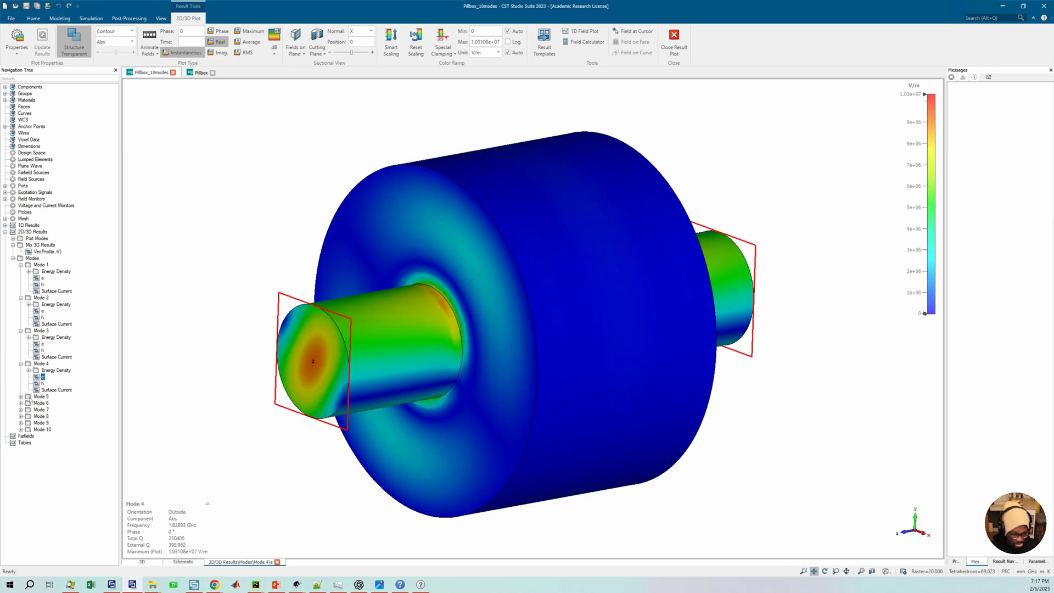
click(21, 397)
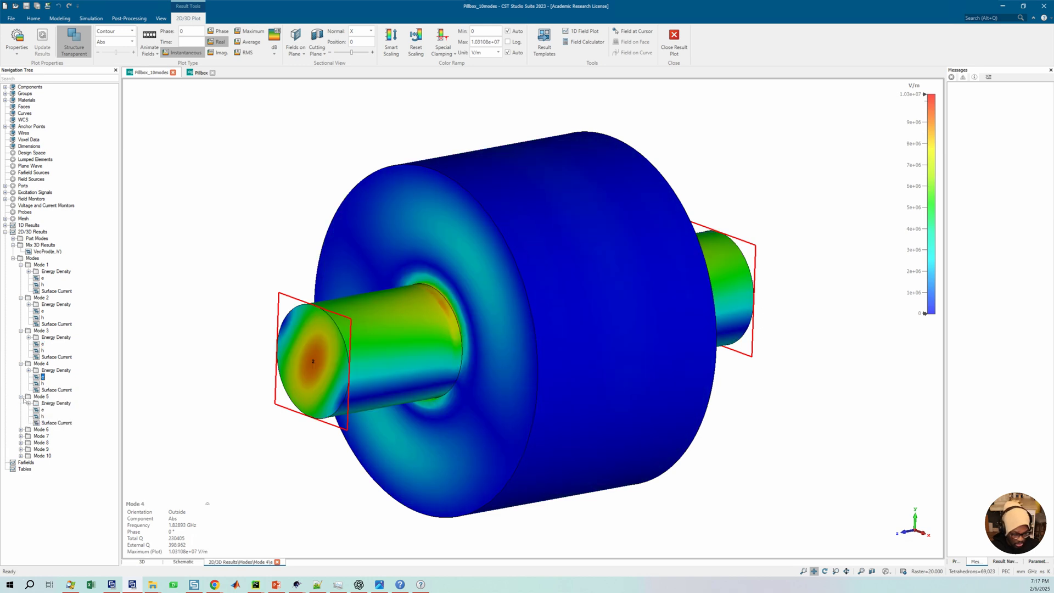
click(42, 410)
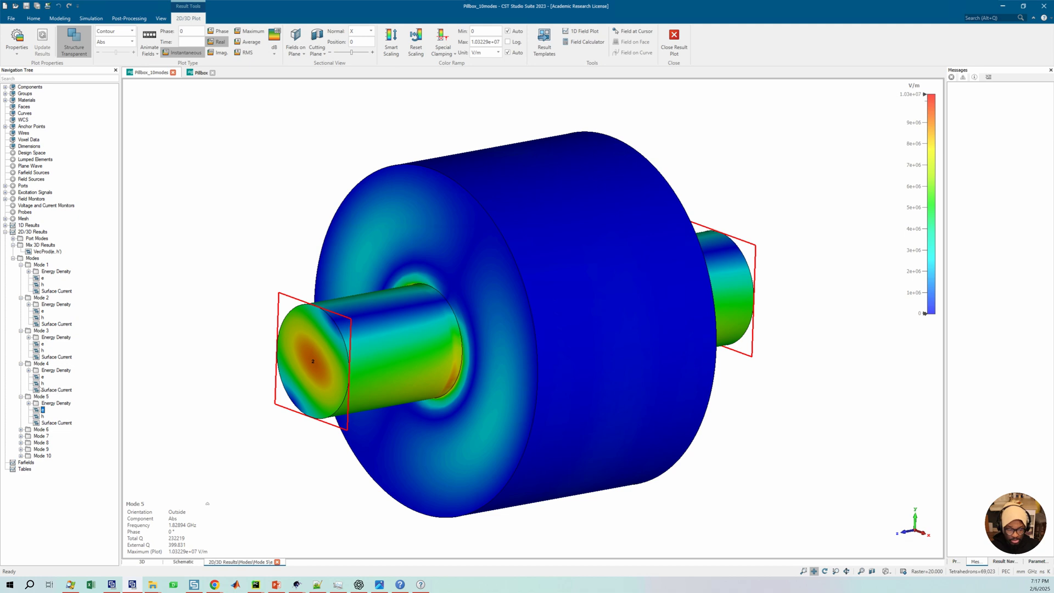
Step: Plot Mode 4's electric field and add a 3D Eigenmode Result post-processing step for Q-Factor (lossy Eigenmode) over all modes
click(42, 376)
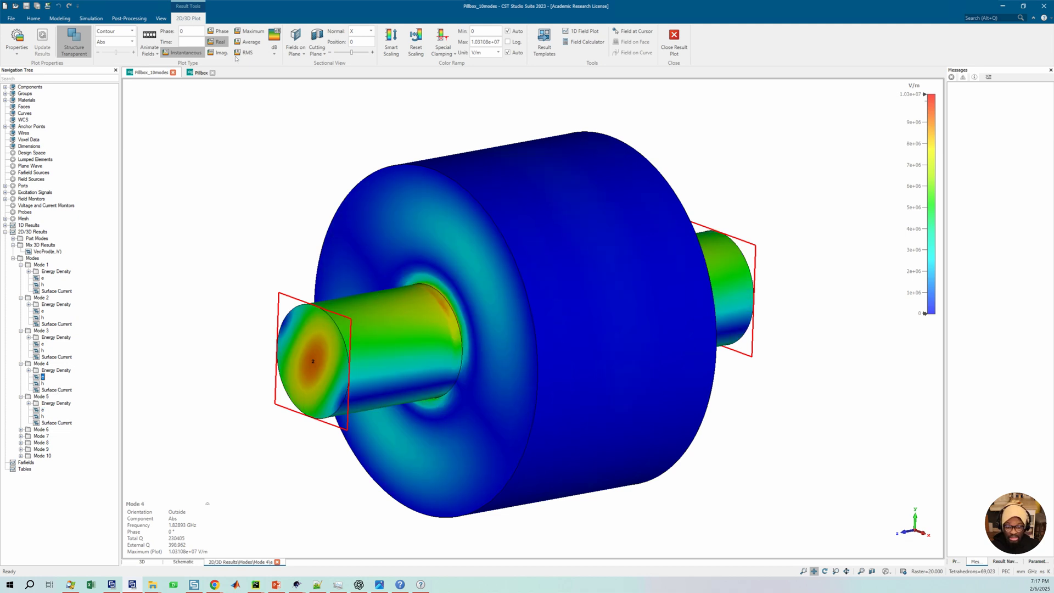
click(133, 20)
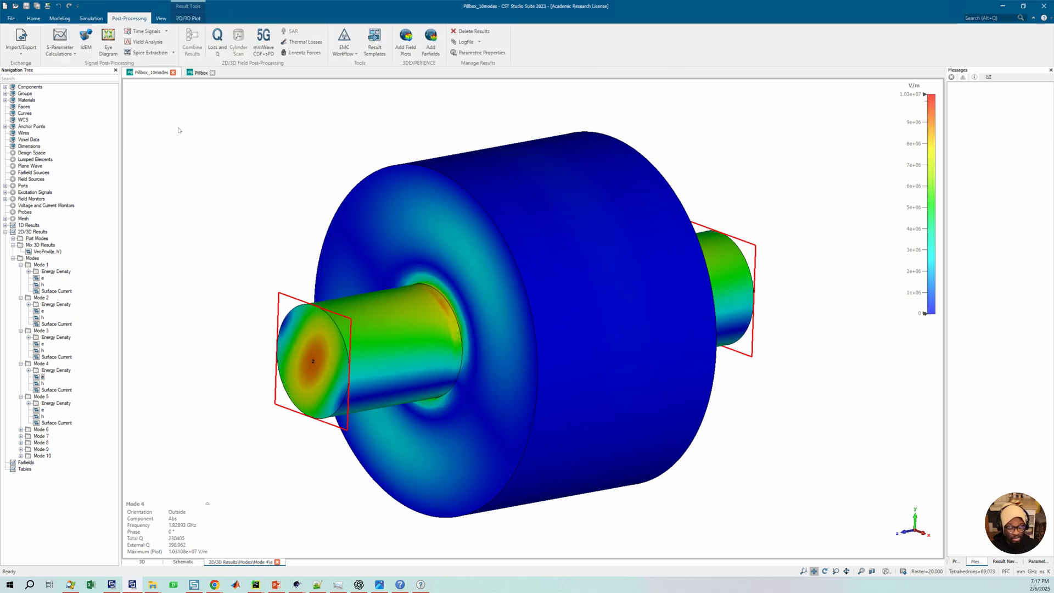
click(375, 39)
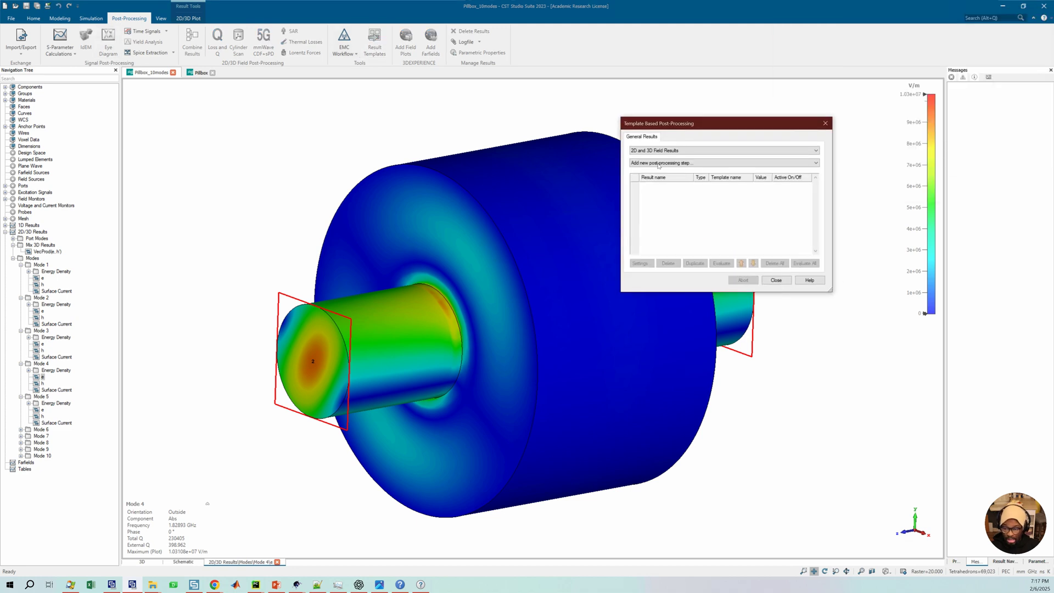
click(658, 163)
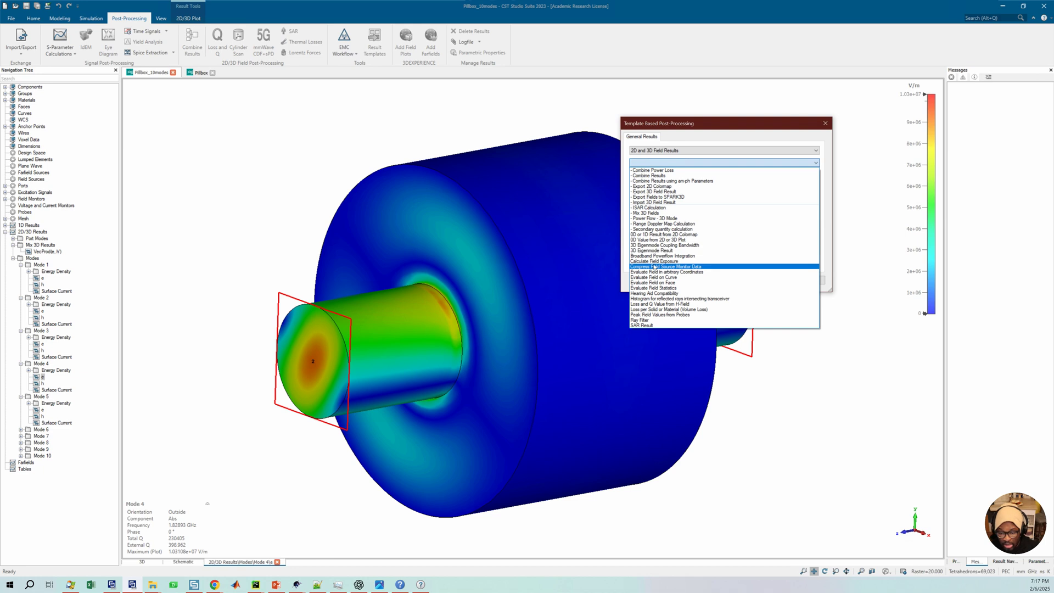
click(664, 251)
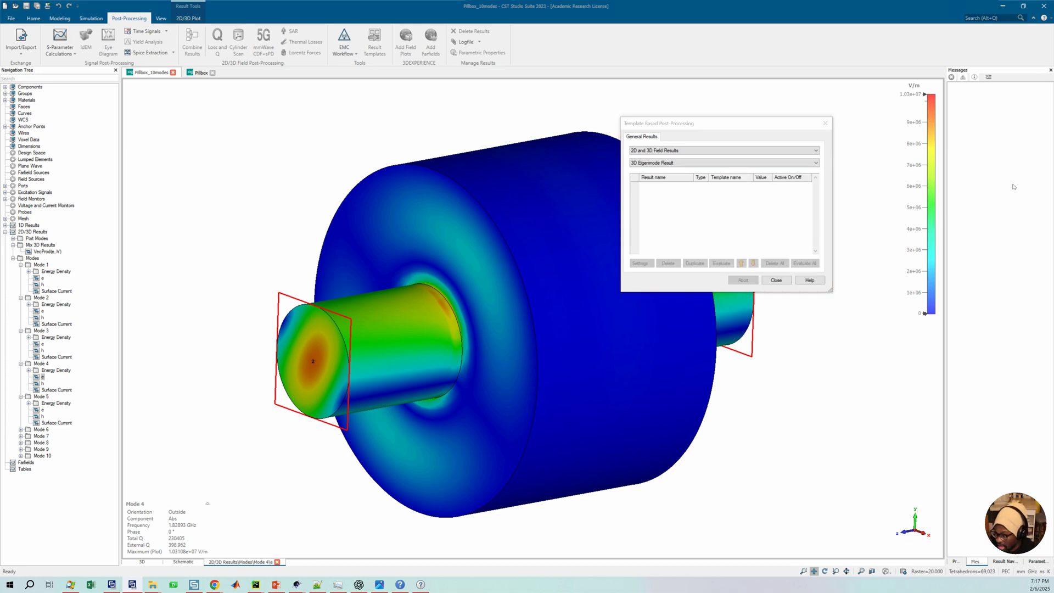
click(407, 201)
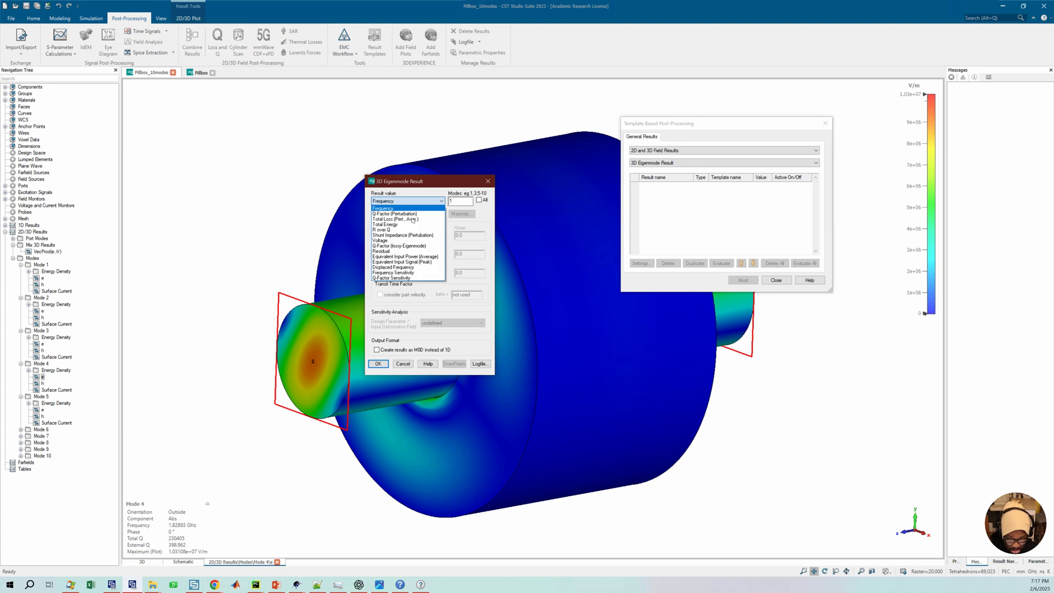
click(393, 246)
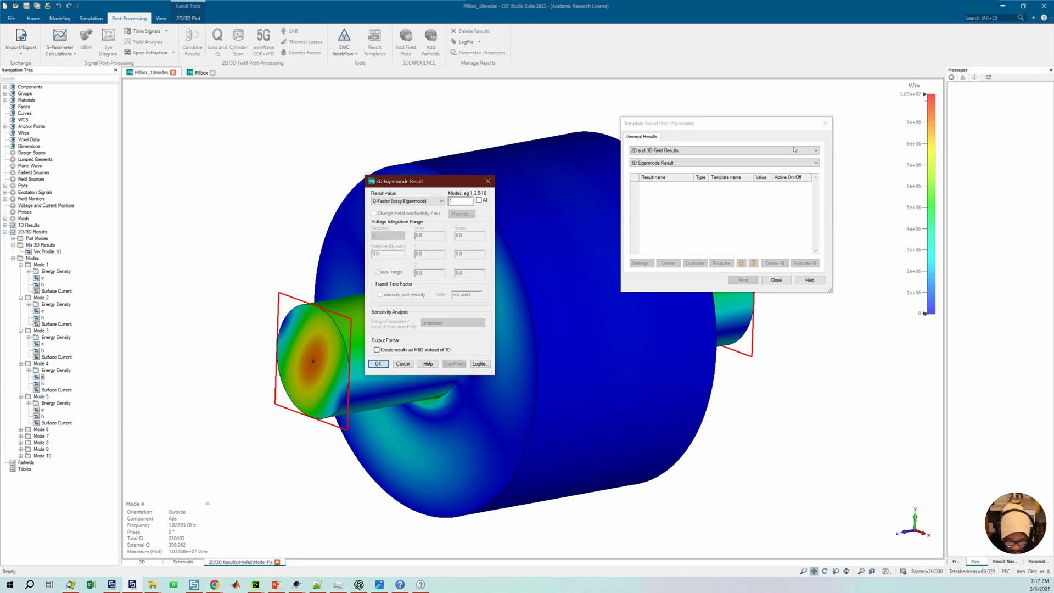
click(479, 199)
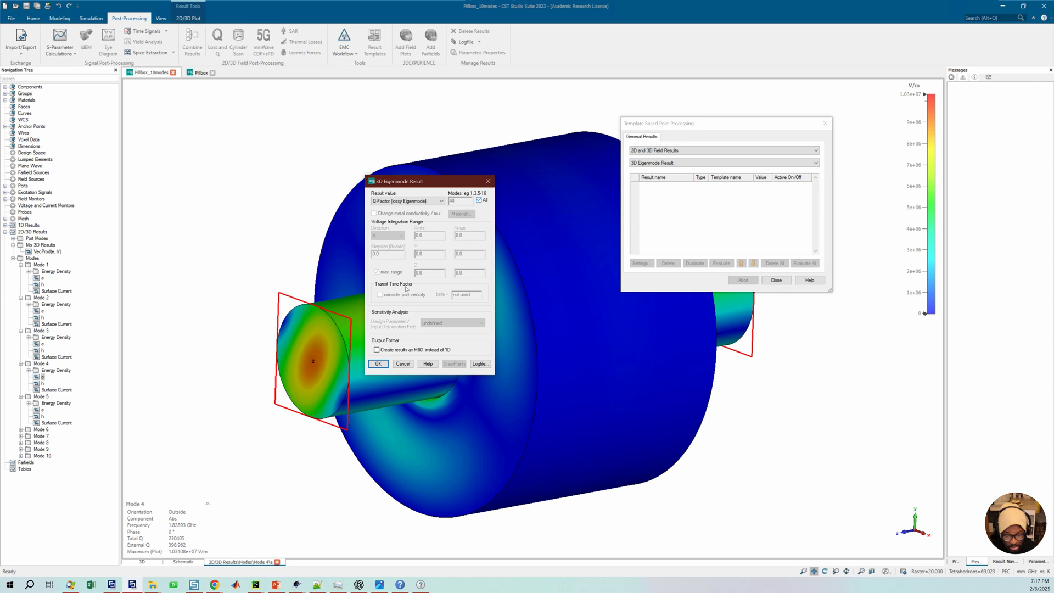
click(388, 365)
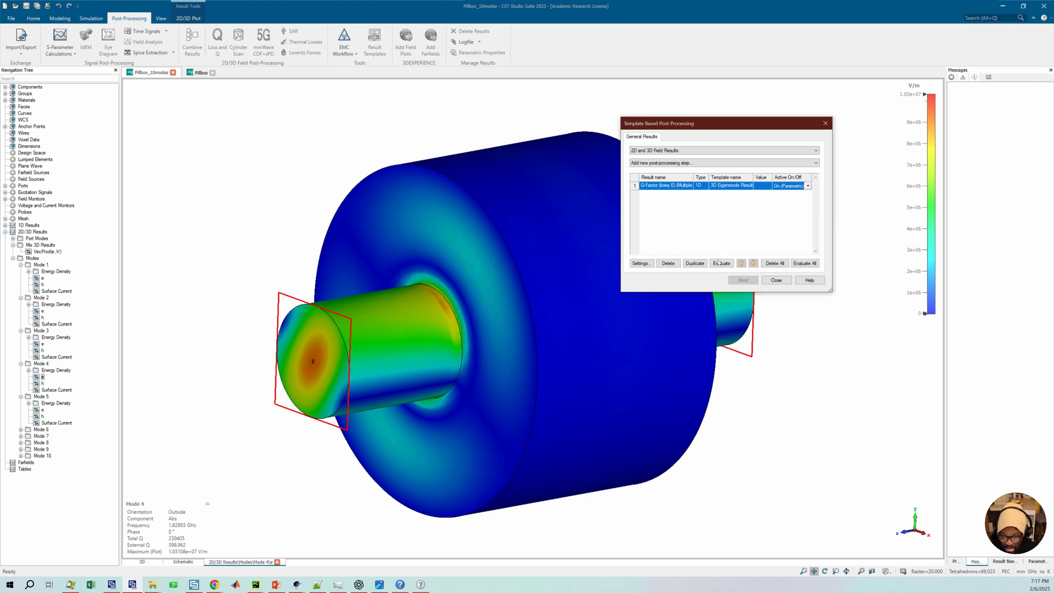
Step: Evaluate the lossy eigenmode Q-factor result and set the plot's Y axis to a logarithmic scale
click(720, 263)
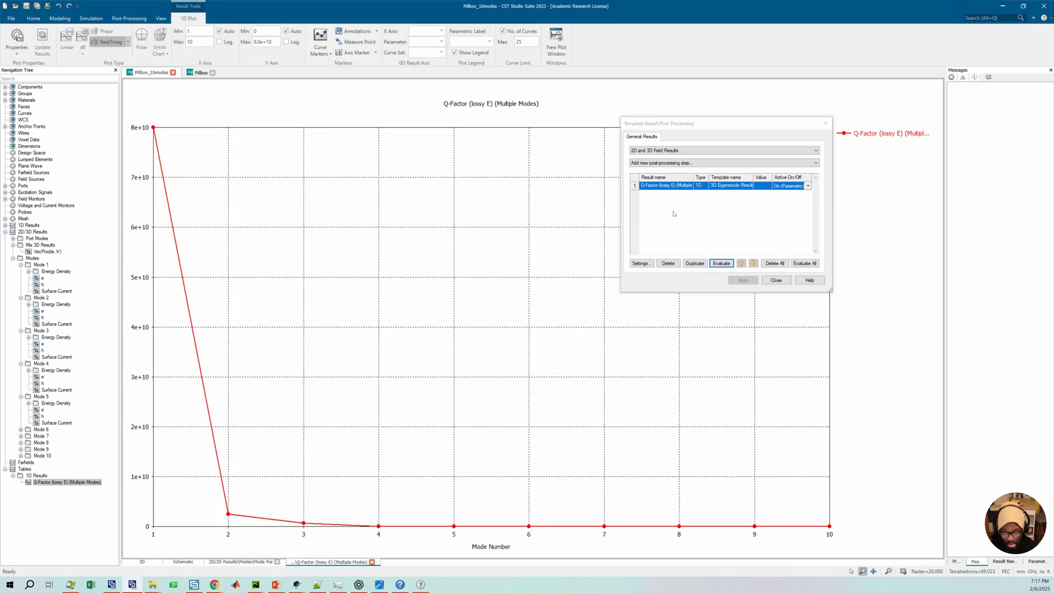
click(286, 42)
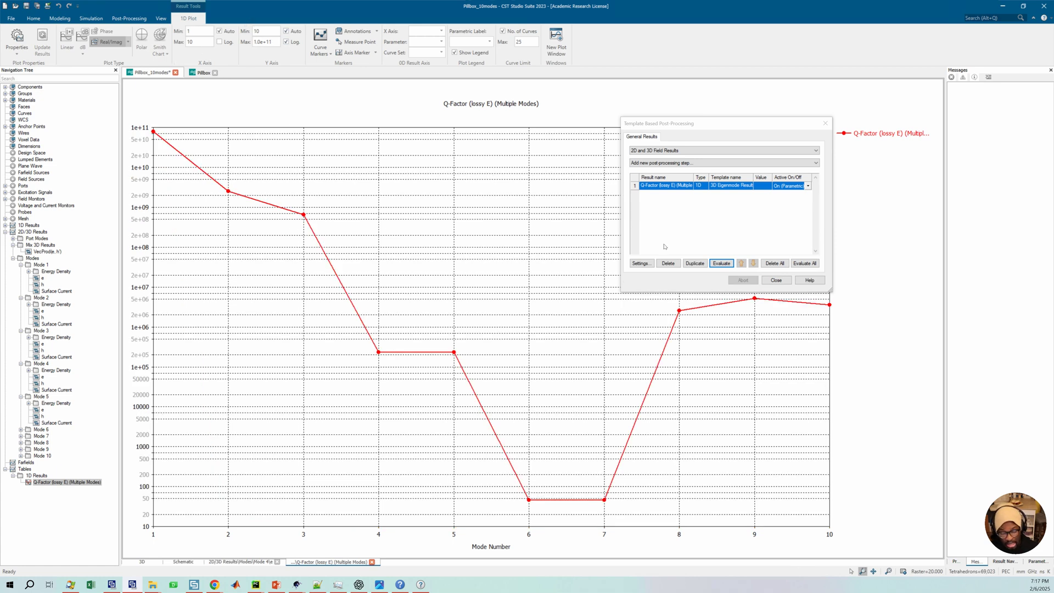
click(659, 206)
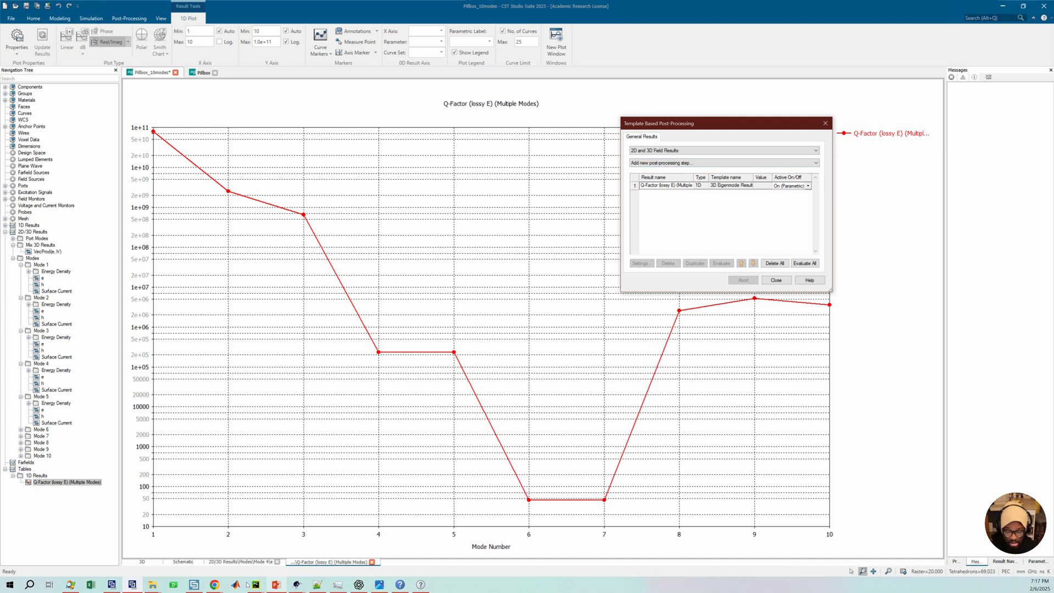
Step: Switch to dlete (4).pdf in Chrome and examine the equations for the instantaneous and time-averaged Poynting vector
mouse_move(213, 586)
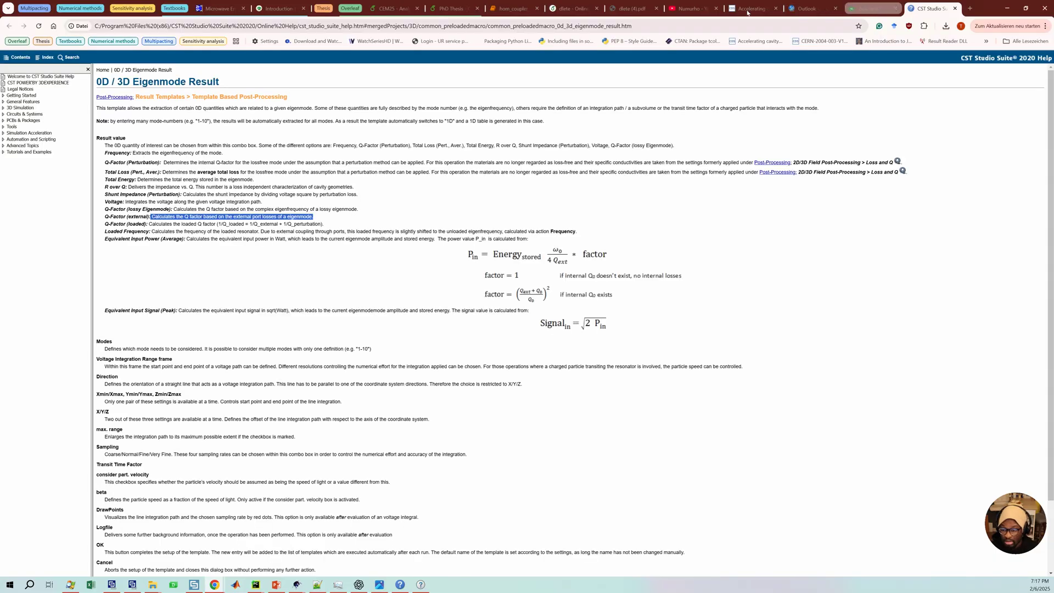
mouse_move(630, 12)
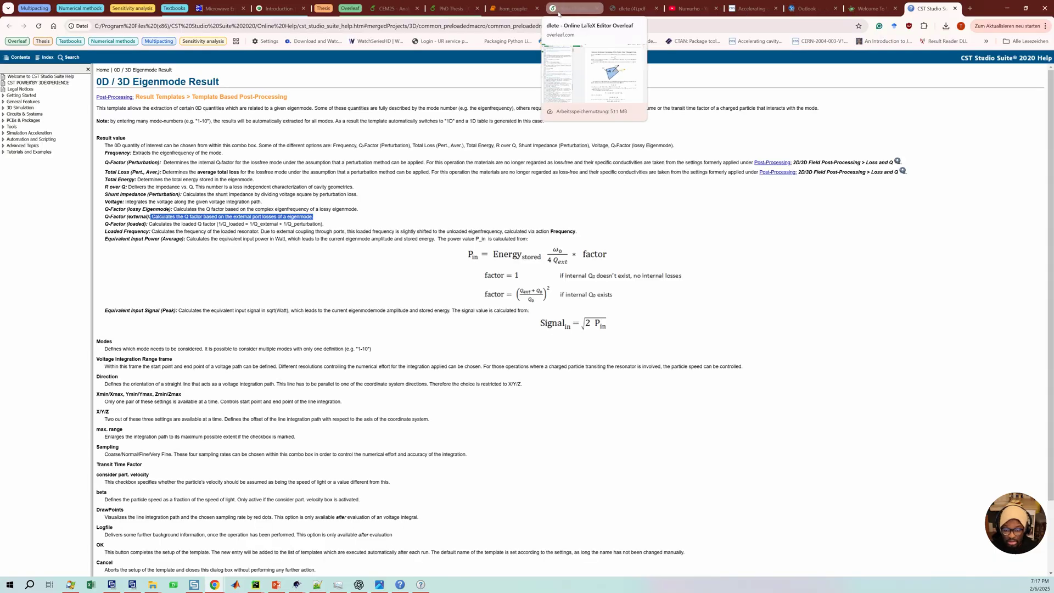
click(632, 12)
scroll(491, 359, down, 3)
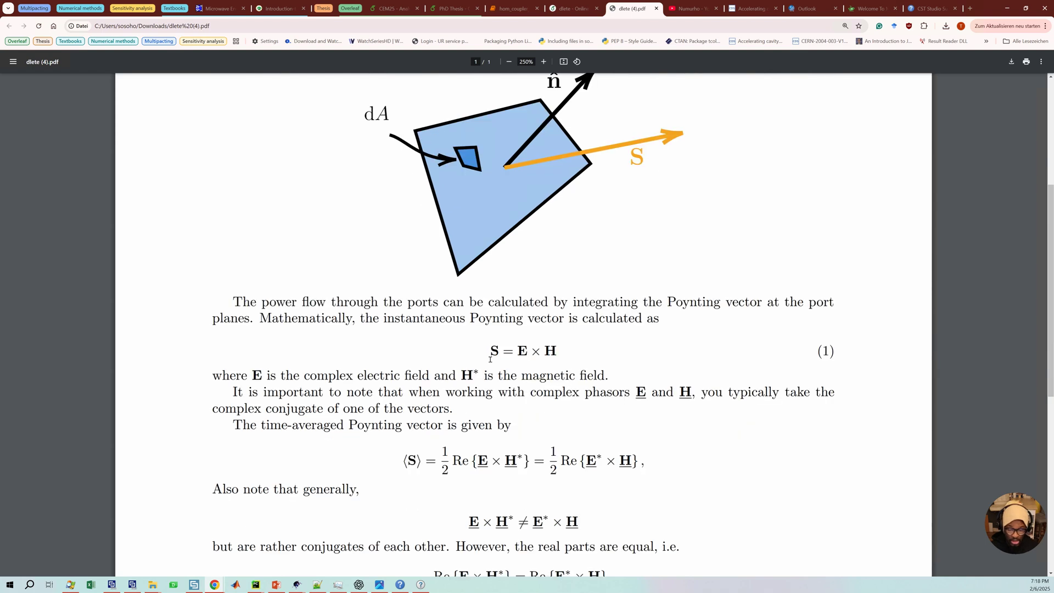
drag(494, 351, 558, 352)
scroll(489, 324, down, 1)
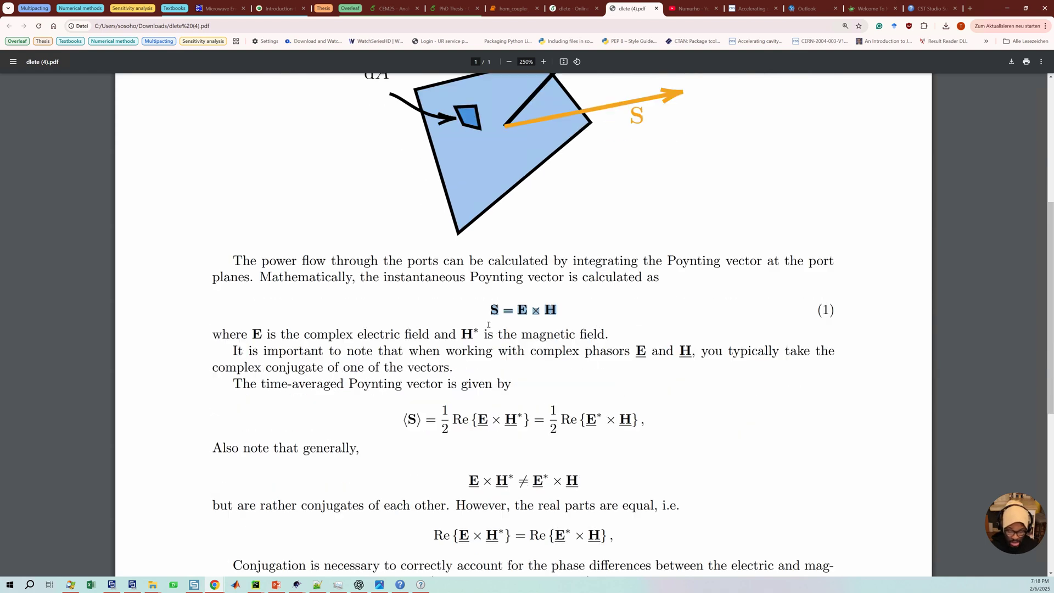
drag(495, 311, 559, 312)
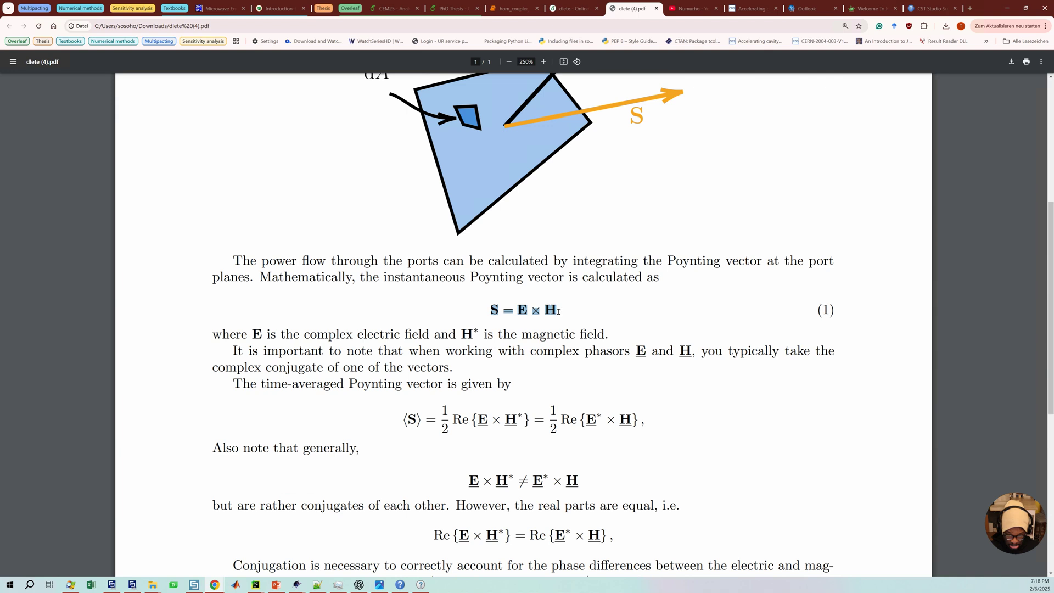
drag(474, 420, 522, 420)
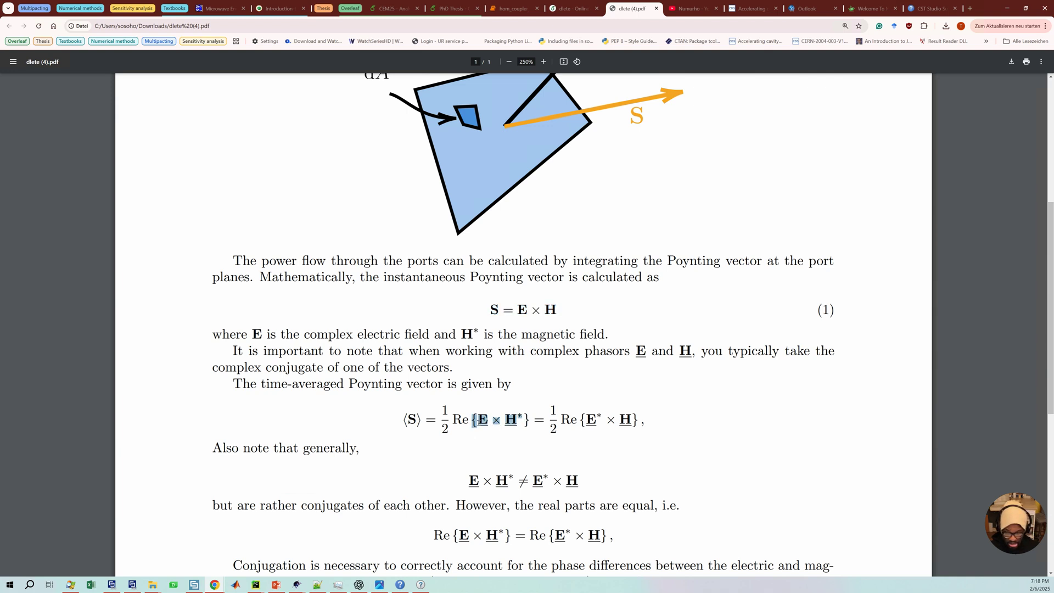
click(488, 423)
drag(488, 424, 521, 420)
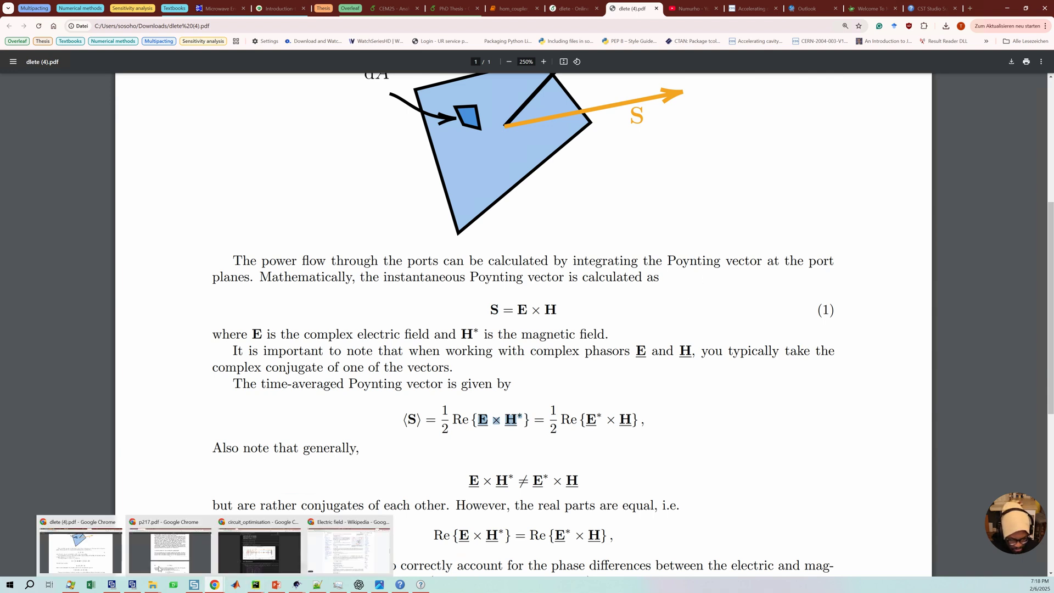
Step: Return to CST Studio Suite and start a Mix 3D Fields step with Mode 4 e as field A and Mode 4 h as field B
key(alt+Tab)
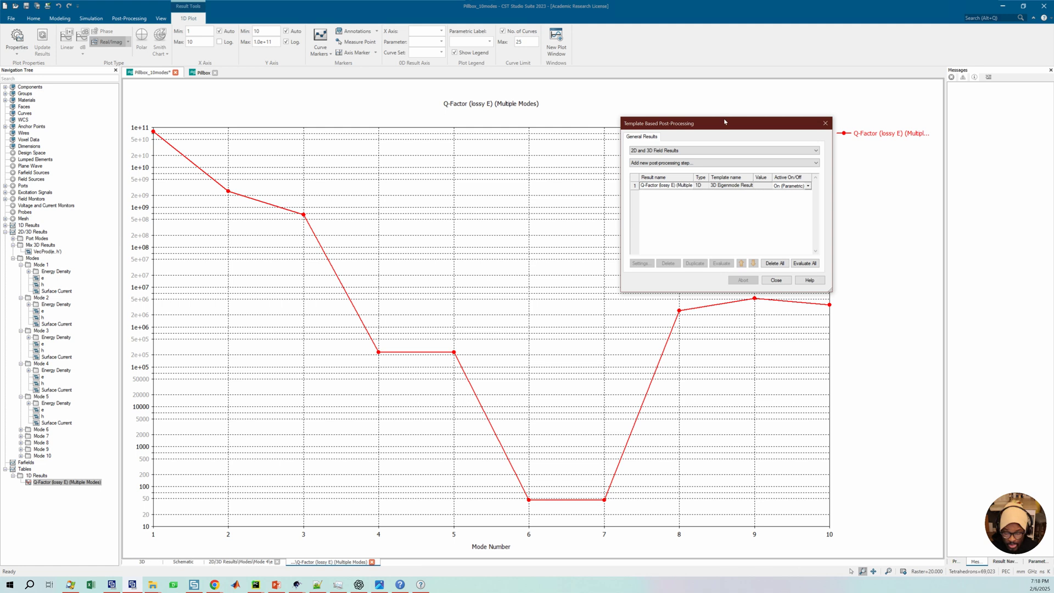
click(669, 163)
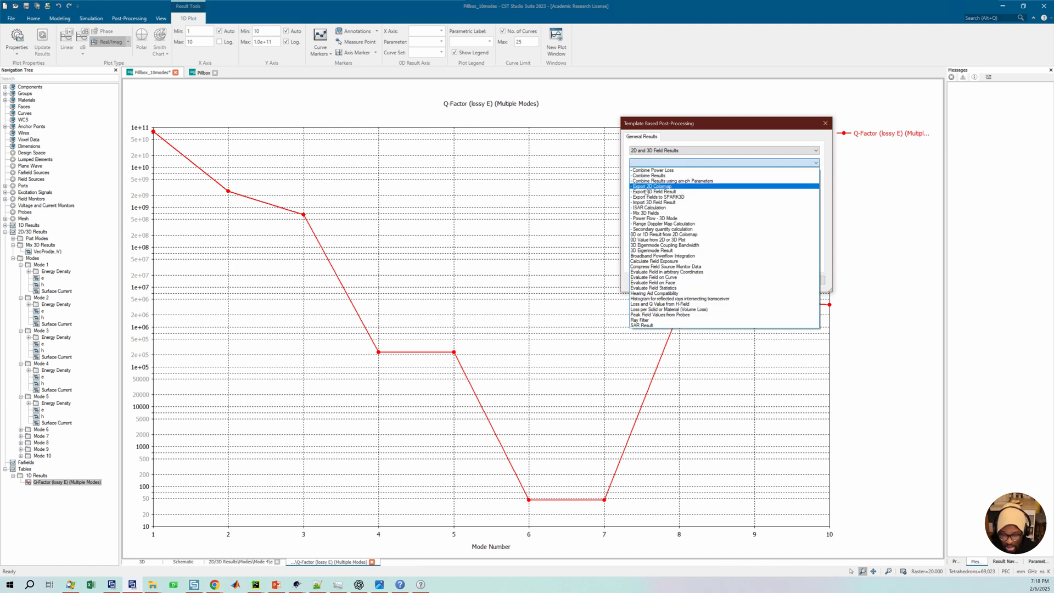
click(659, 214)
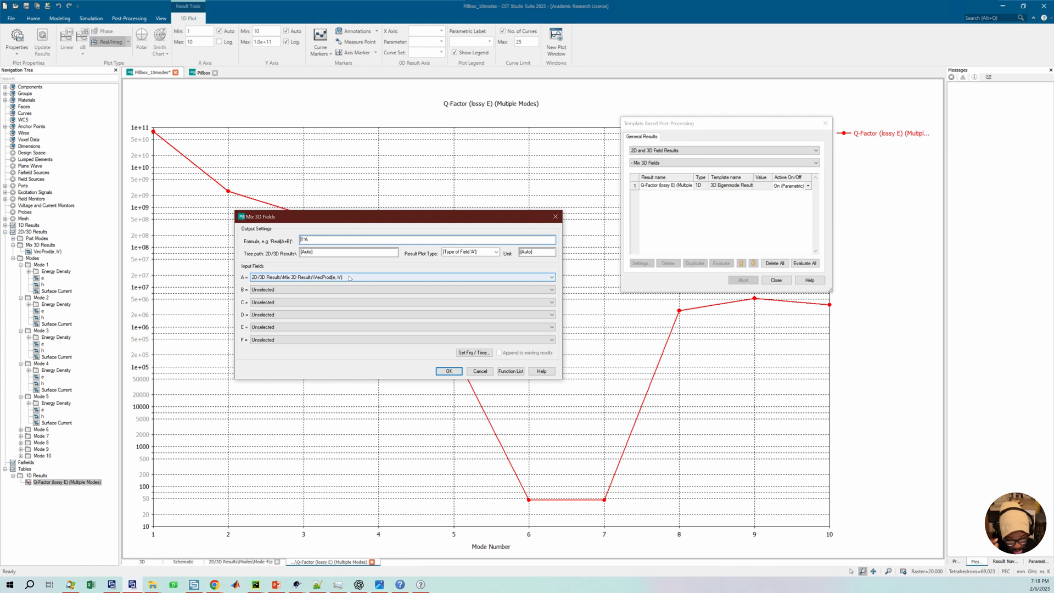
click(322, 276)
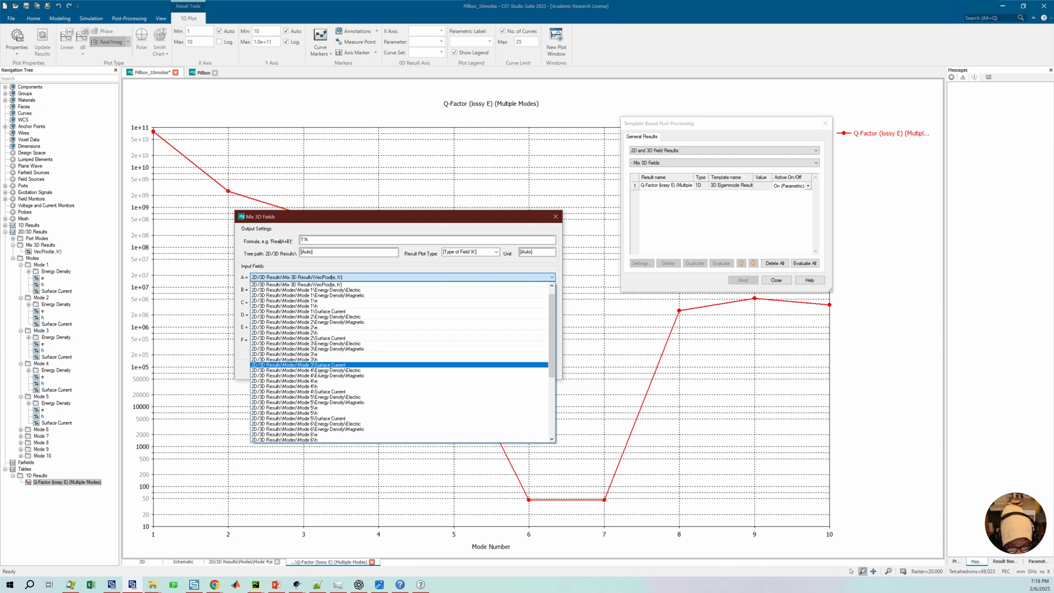
click(318, 382)
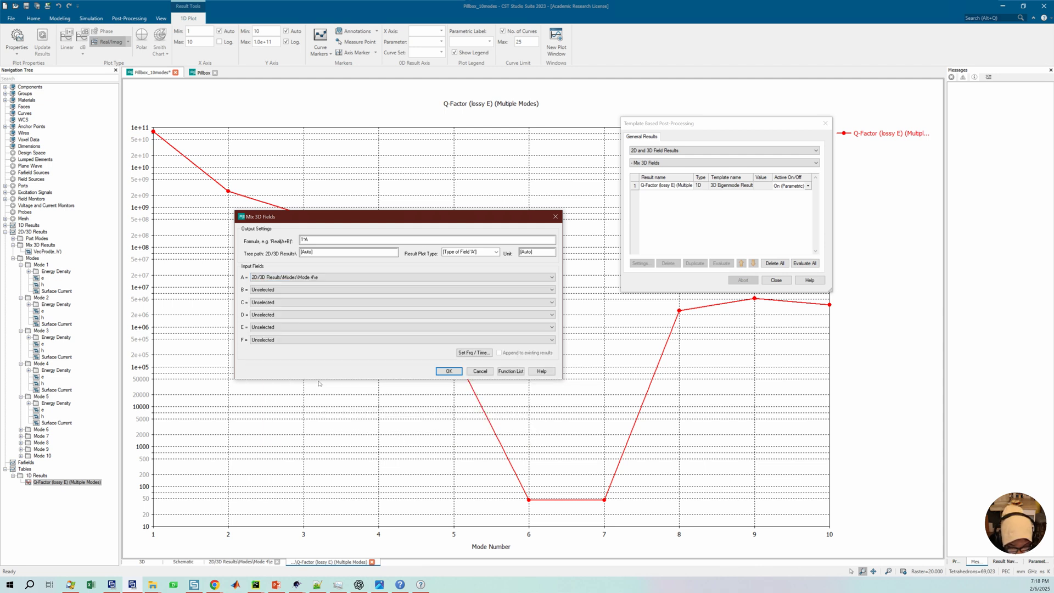
click(319, 290)
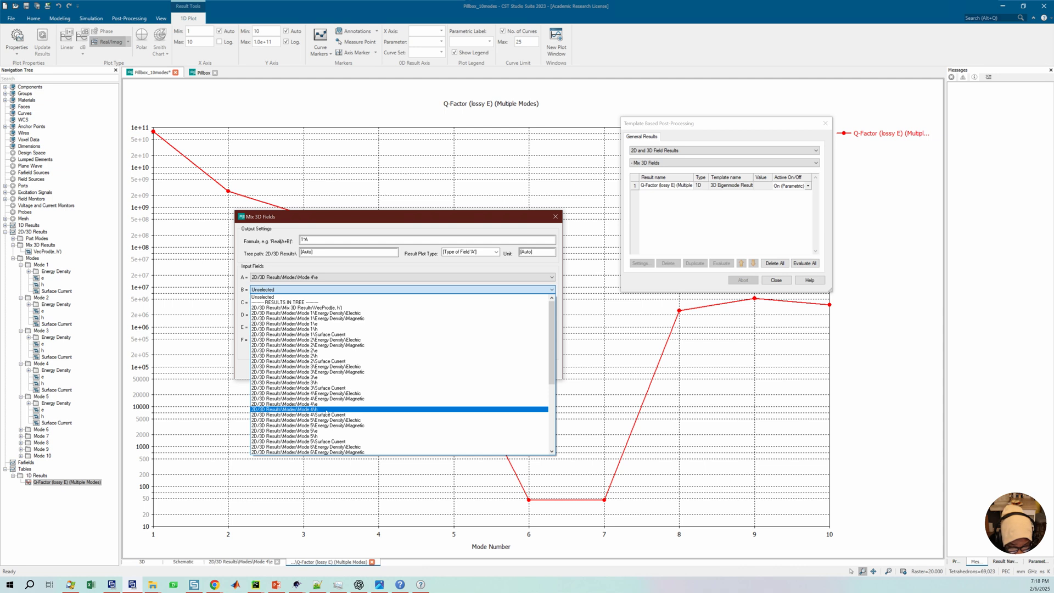
click(328, 410)
Step: Set the Mix 3D Fields formula to VecProd(A, B)
drag(318, 240, 297, 237)
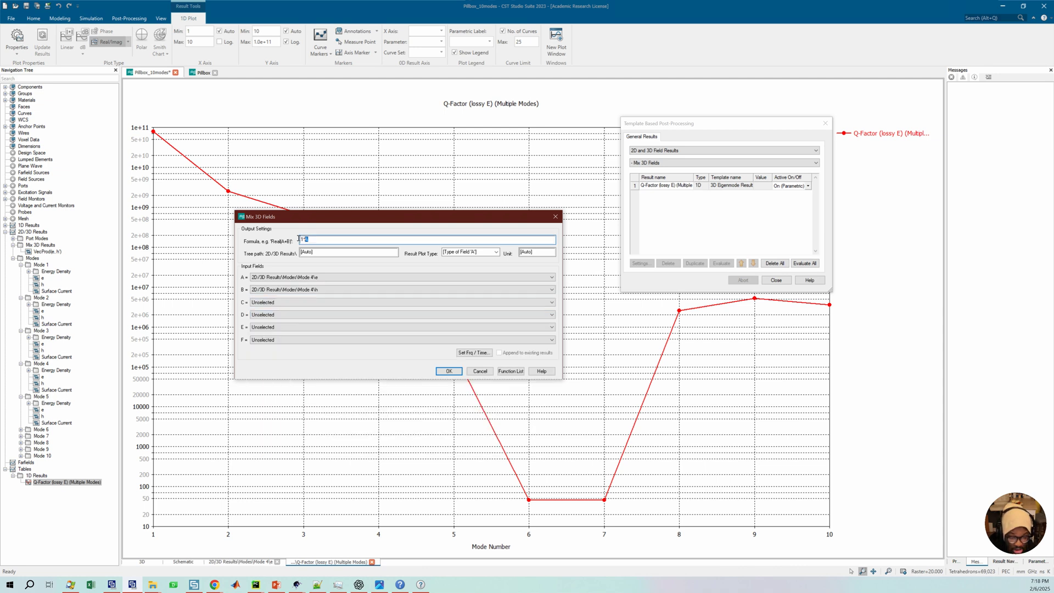
text(Ve)
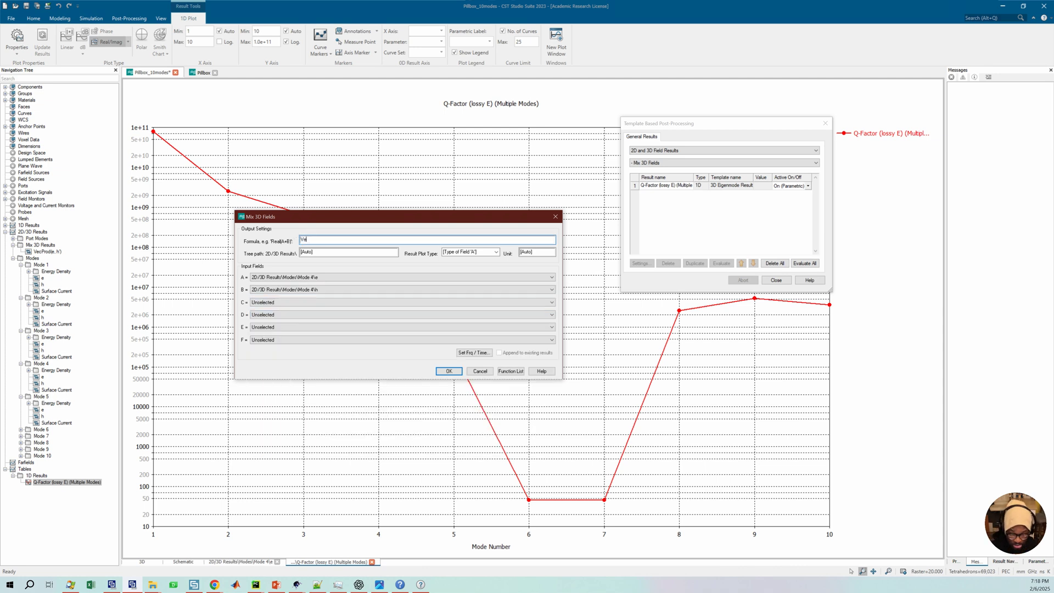
text(cPr)
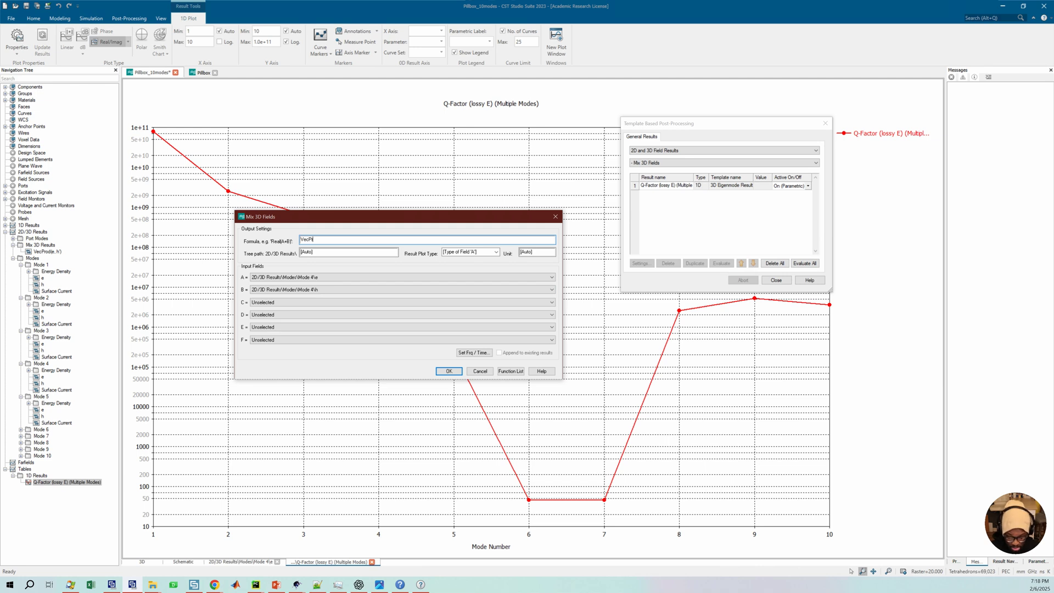
text(od)
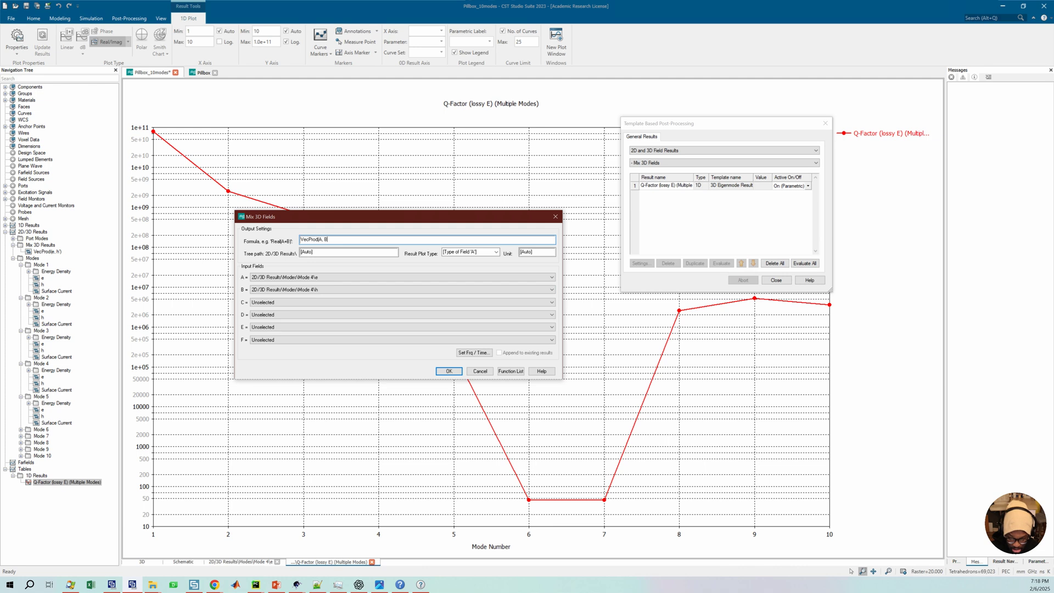
text((A, B))
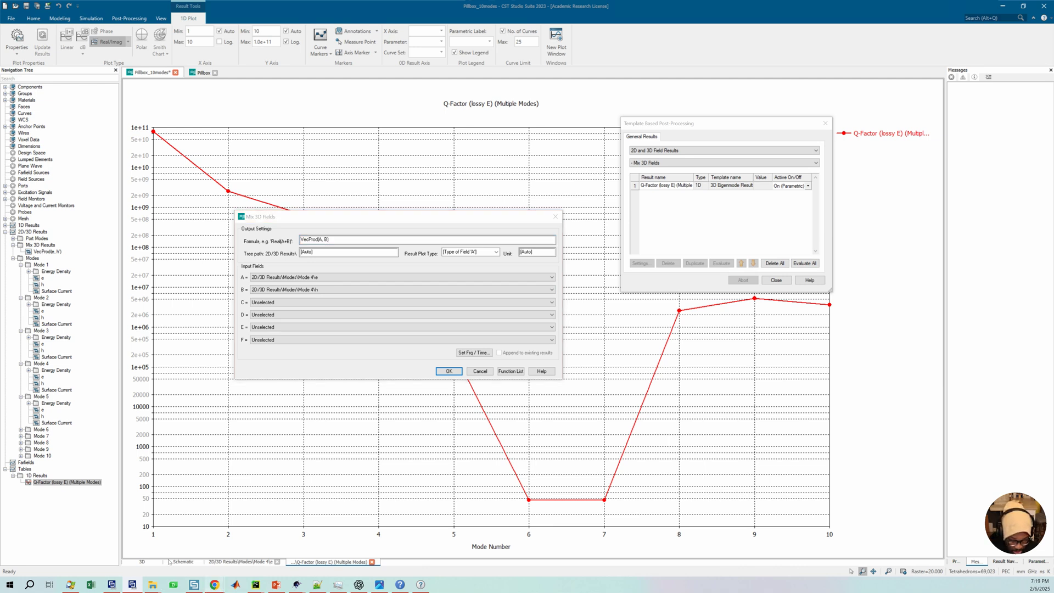
Step: Check the conjugated magnetic field term in the time-averaged Poynting vector equation of dlete (4).pdf in Chrome
click(215, 585)
click(80, 544)
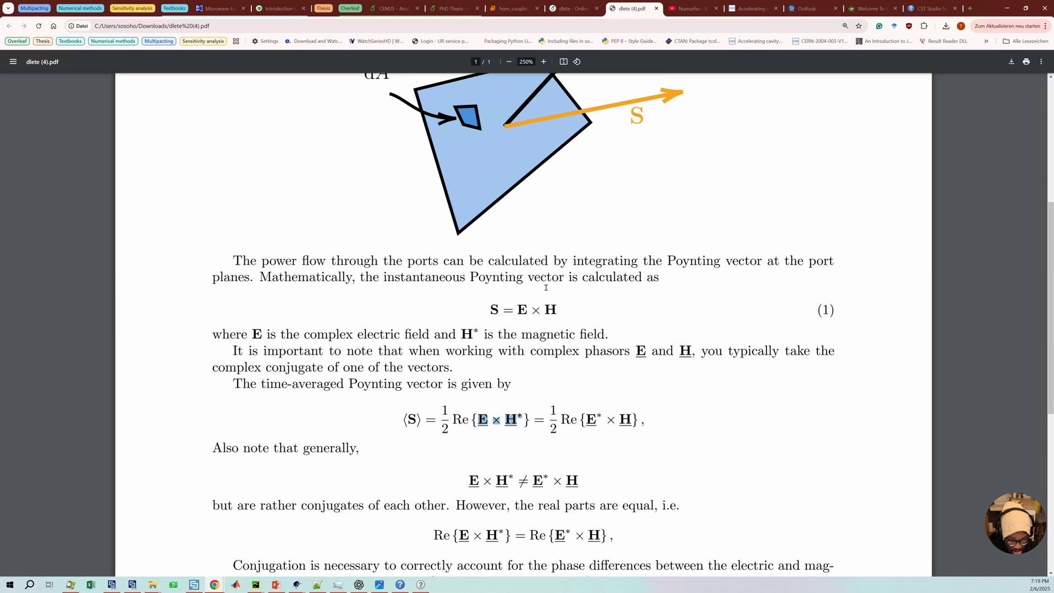
click(522, 419)
drag(522, 418, 506, 420)
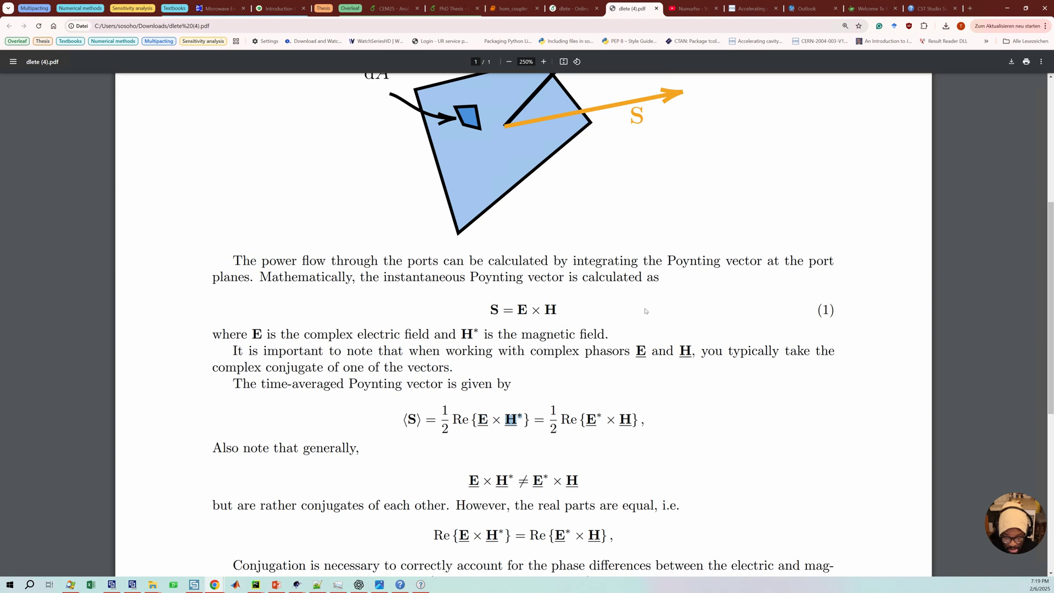
click(522, 418)
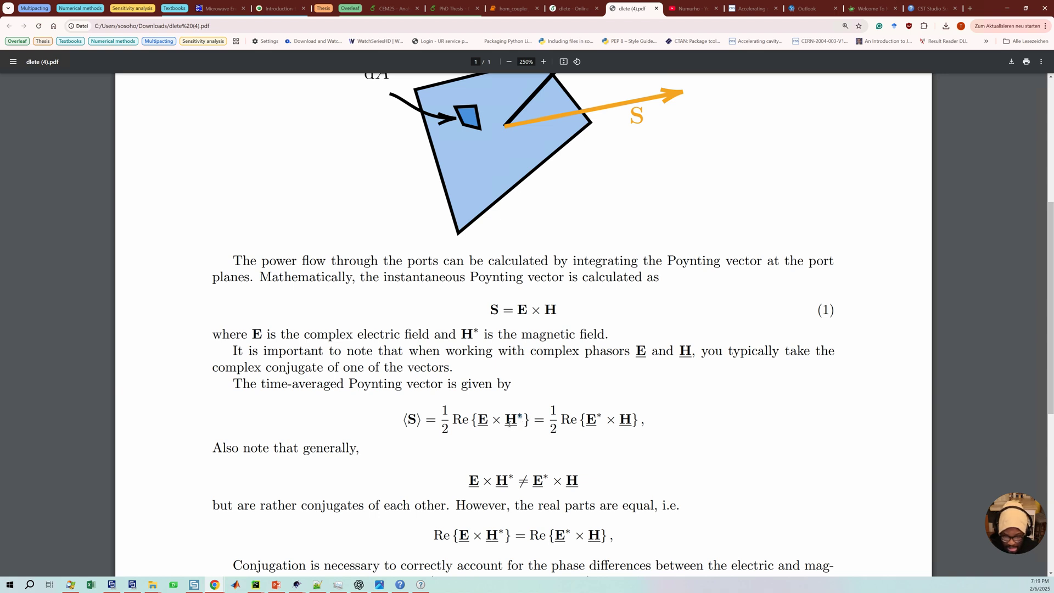
double_click(511, 423)
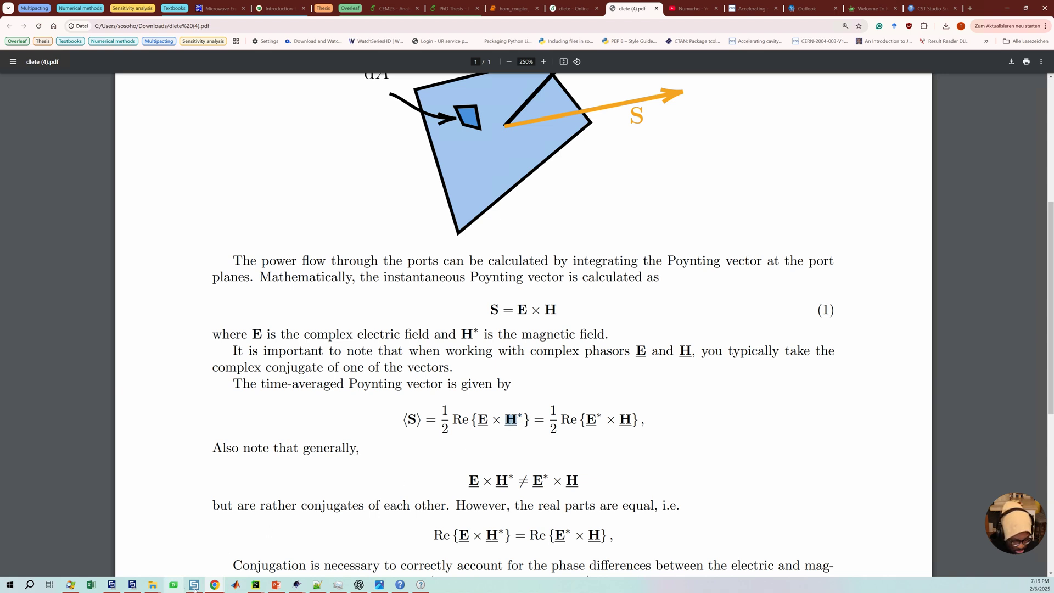
mouse_move(135, 588)
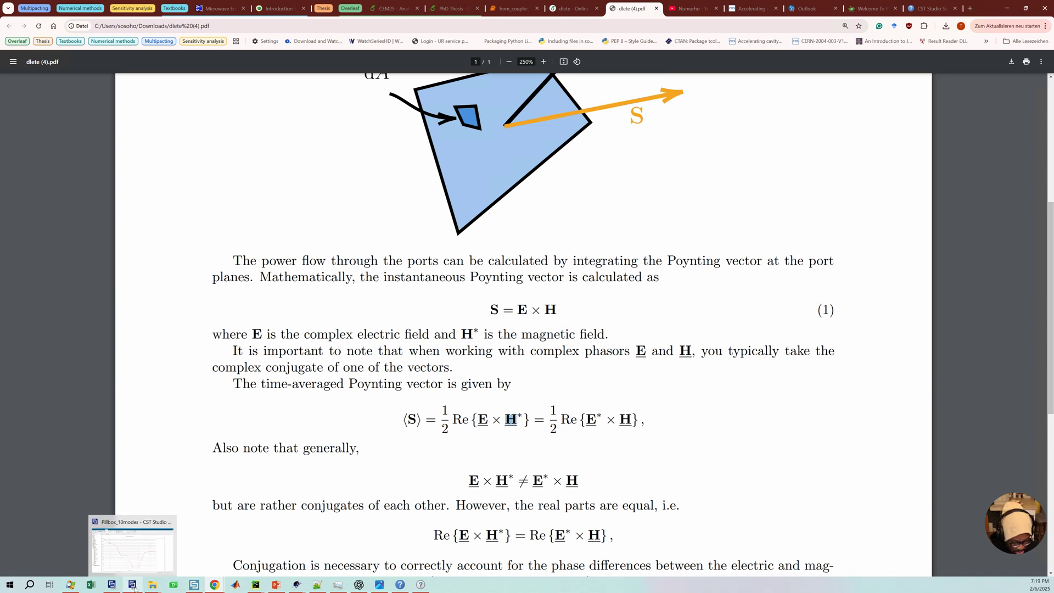
Step: Return to CST Studio Suite, set the formula to VecProd(A, B'), and look up the complex conjugate postfix in the Mix 3D Fields help
click(135, 551)
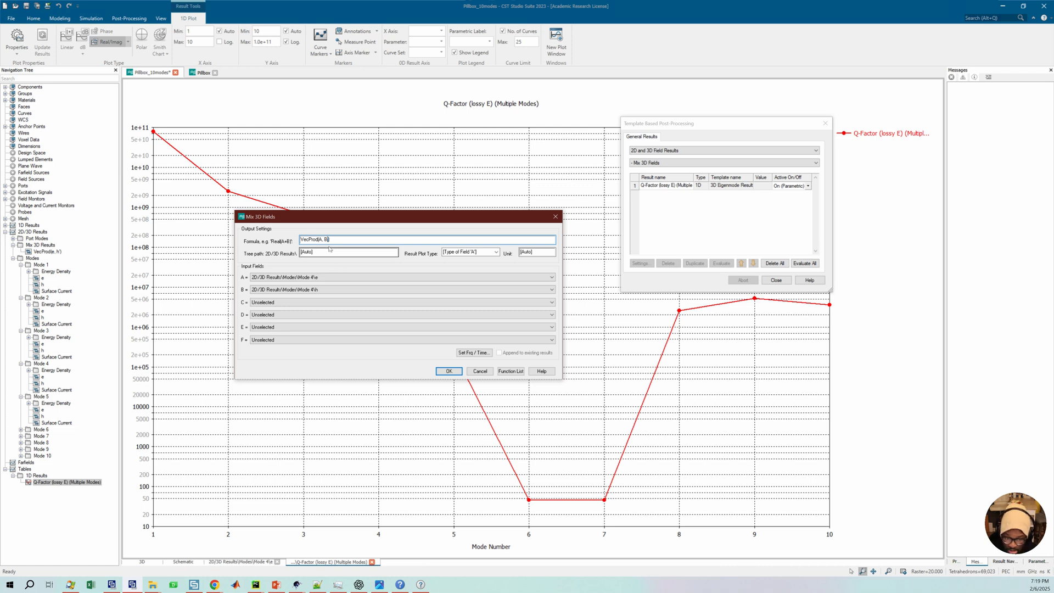
click(501, 373)
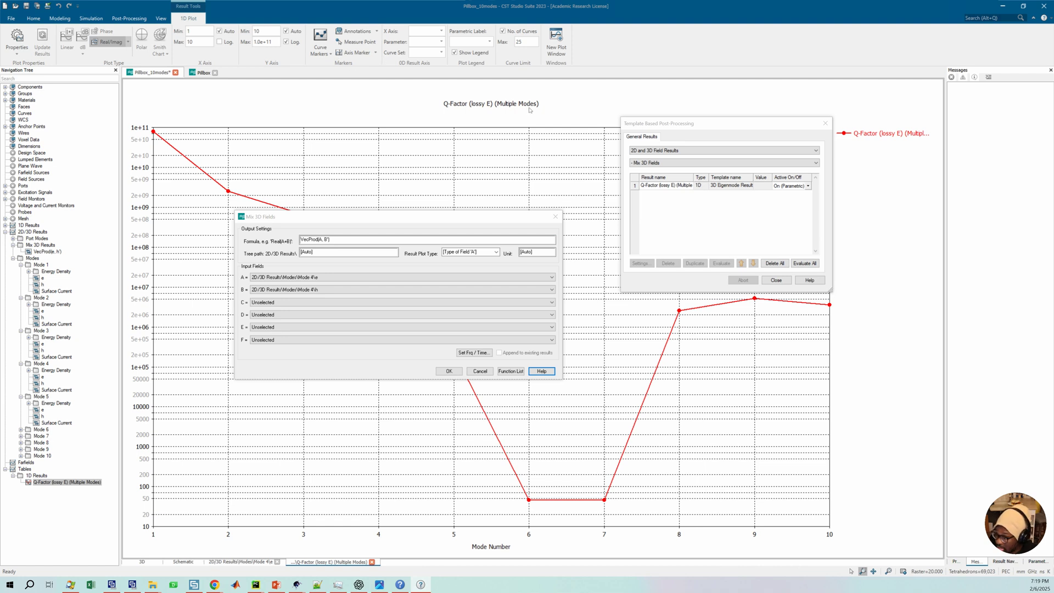
drag(653, 110, 940, 119)
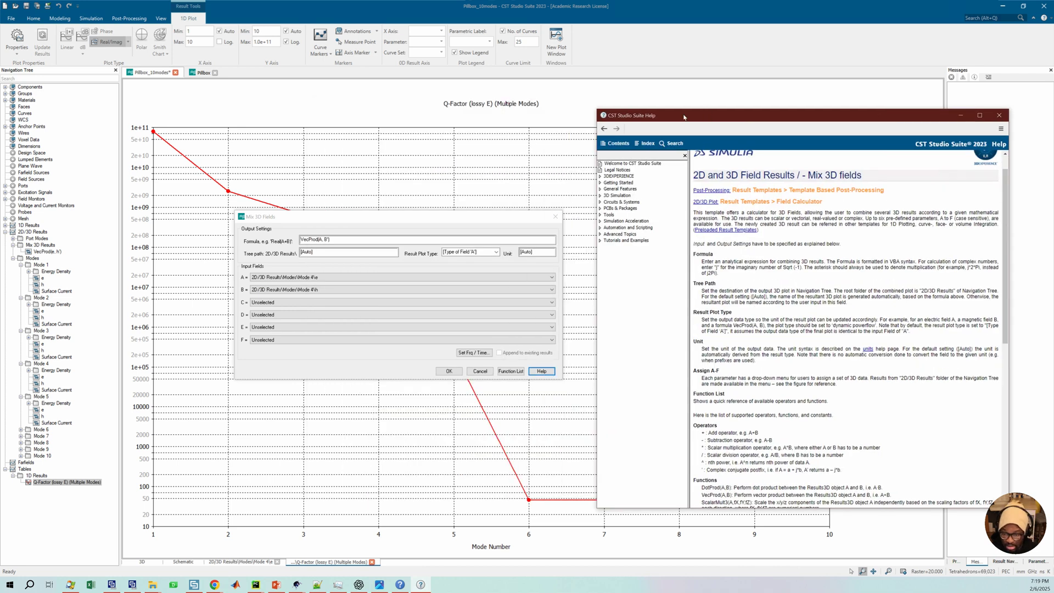
drag(639, 115, 404, 95)
scroll(501, 353, down, 3)
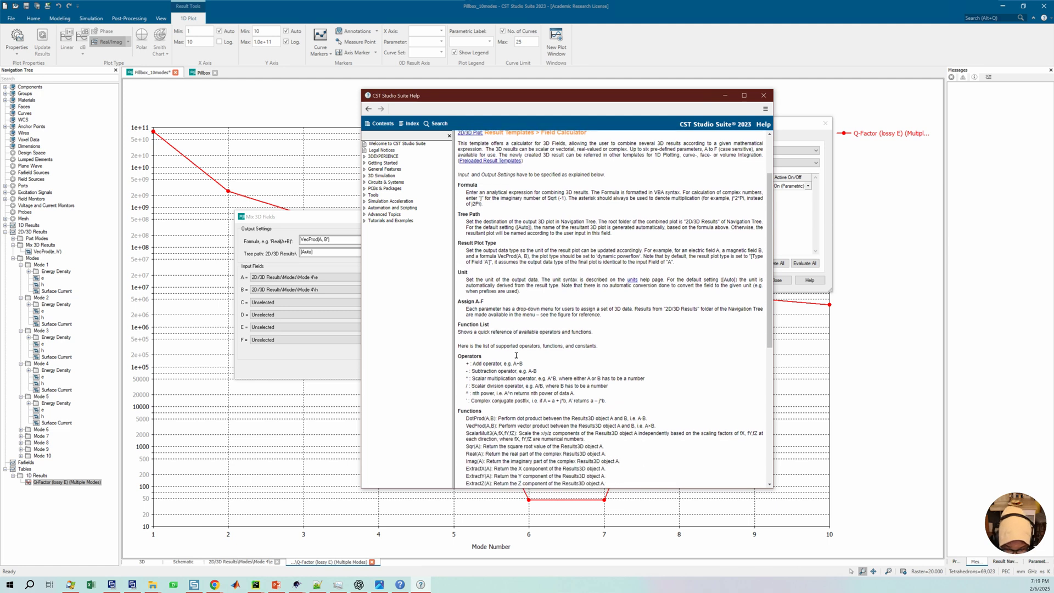
scroll(503, 341, down, 1)
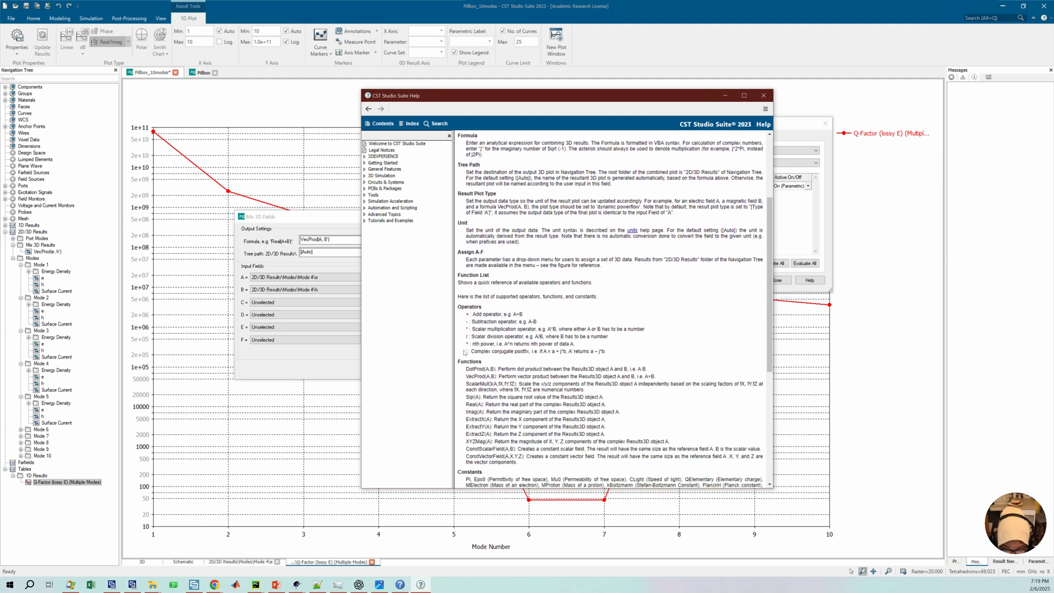
drag(466, 352, 608, 355)
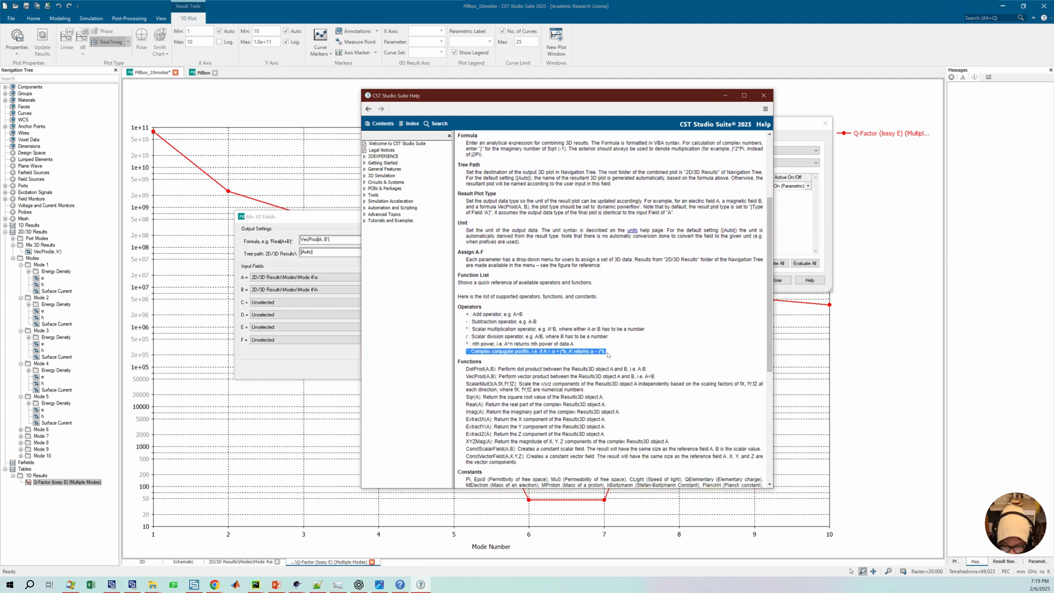
click(482, 356)
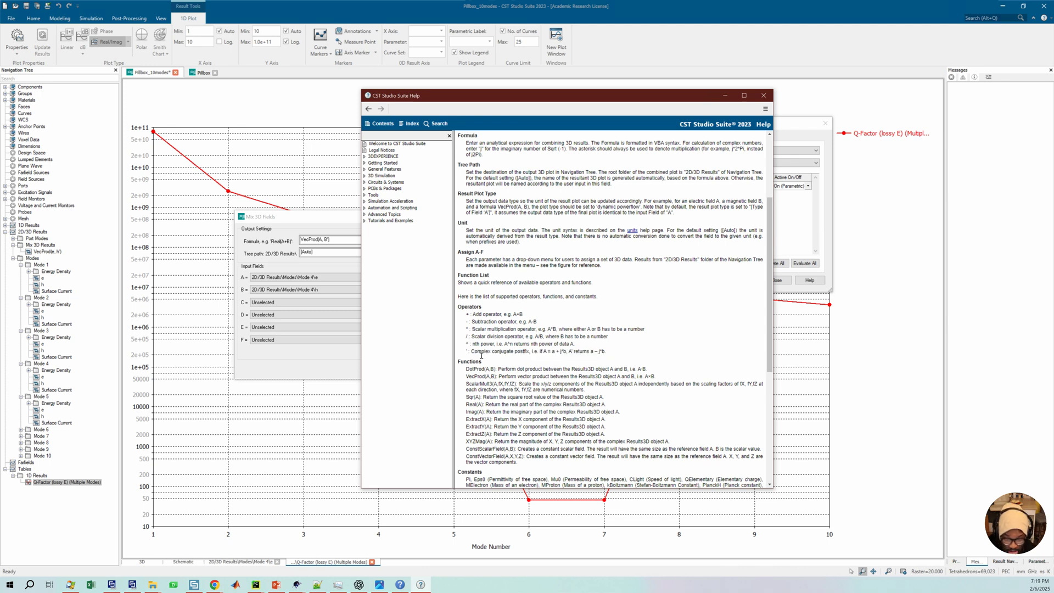
Step: Examine the vector product function in the Mix 3D Fields help and the list of supported operators, functions and constants
scroll(502, 360, down, 5)
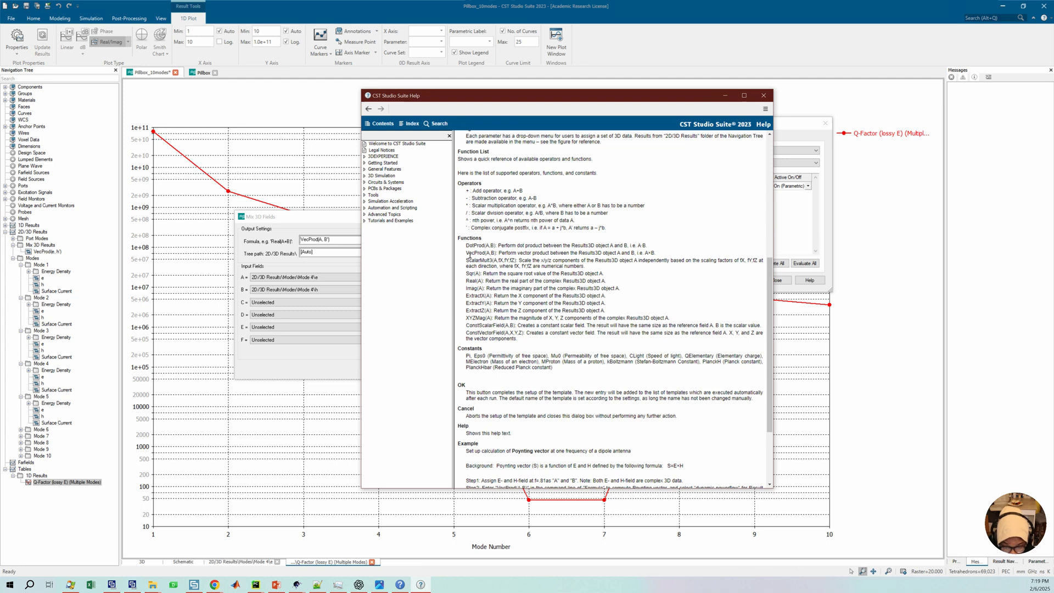
mouse_move(483, 255)
mouse_down()
mouse_move(499, 255)
mouse_move(480, 246)
mouse_move(495, 246)
mouse_up()
click(474, 264)
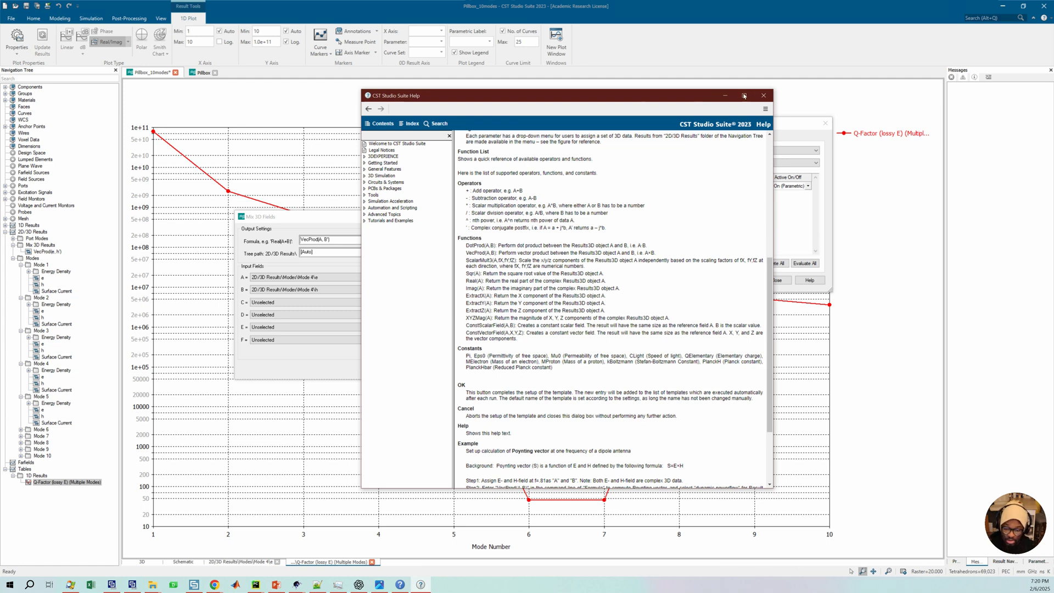
click(763, 96)
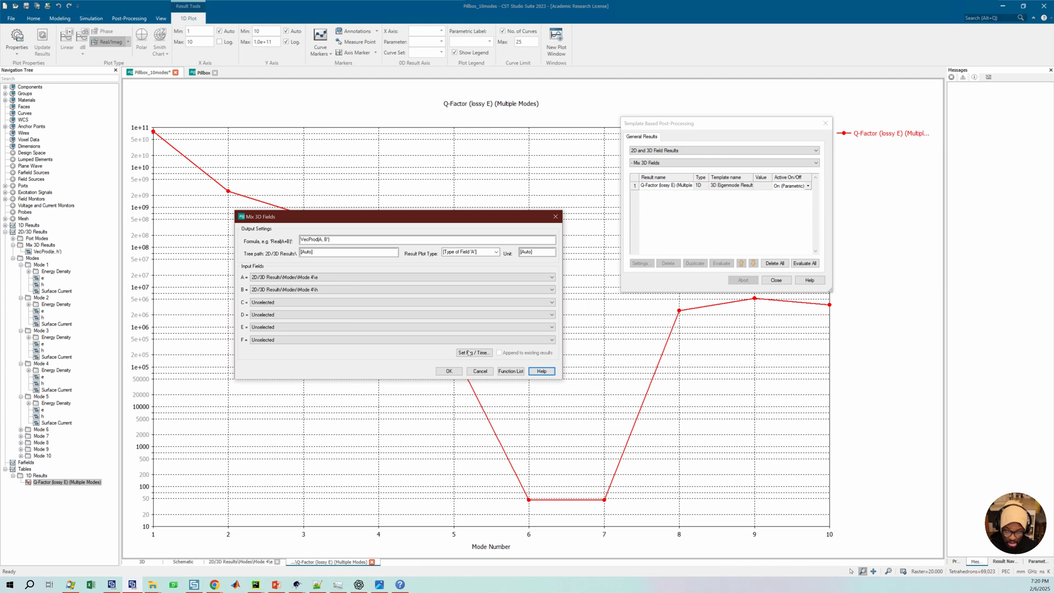
click(511, 371)
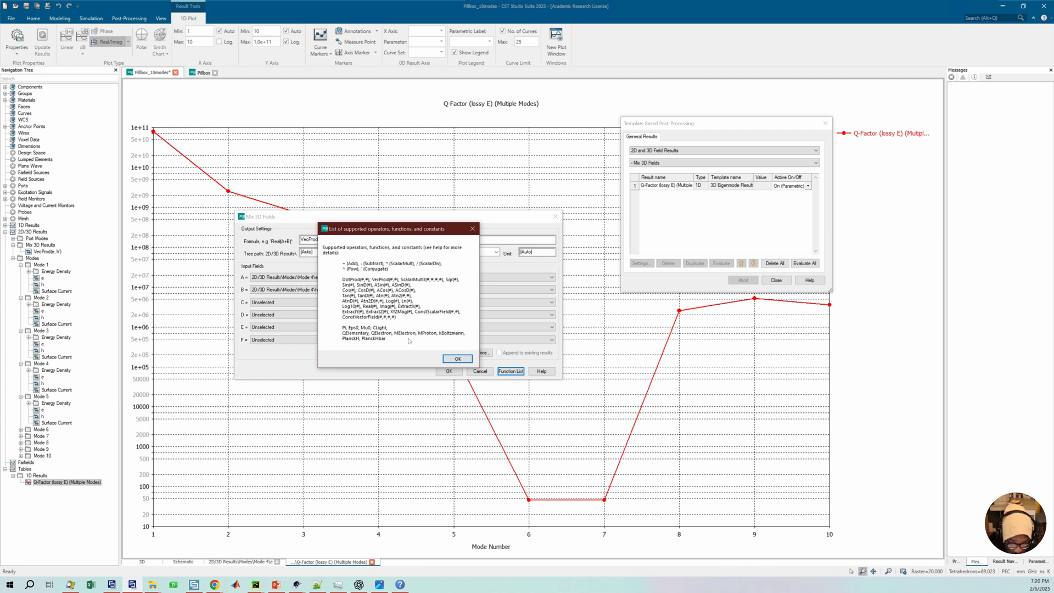
click(463, 360)
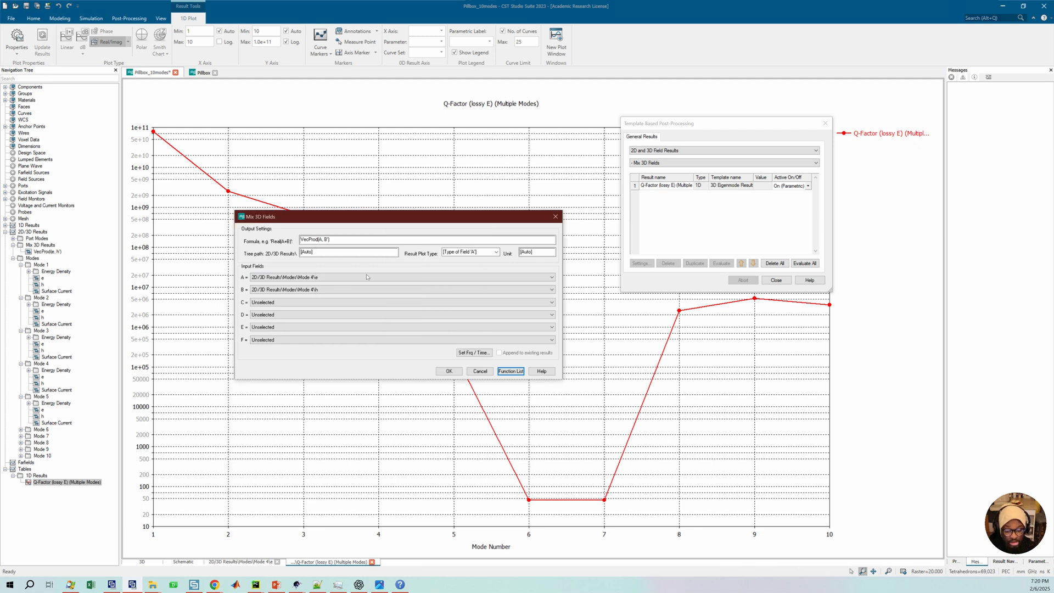
Step: Check the E × H* term of the time-averaged Poynting vector in dlete (4).pdf in Chrome, and return to CST Studio Suite
click(153, 585)
mouse_move(214, 584)
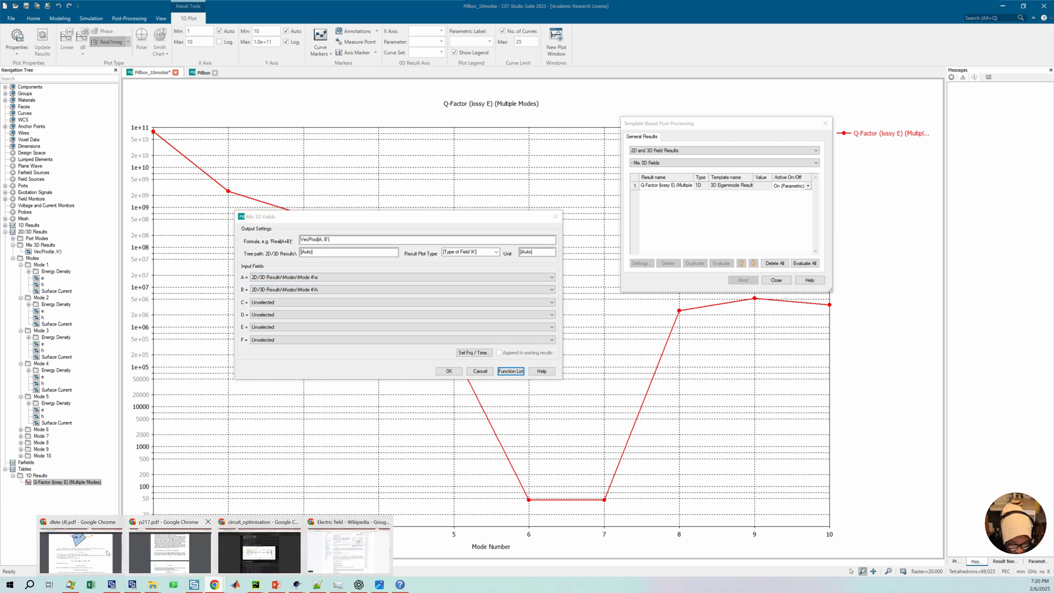
click(87, 552)
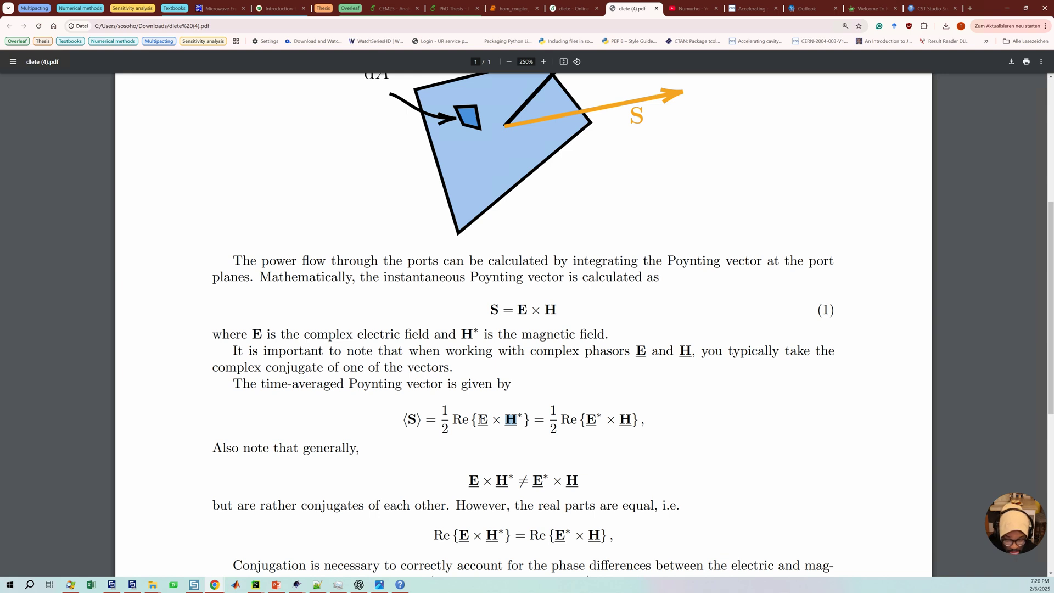
drag(473, 420, 526, 423)
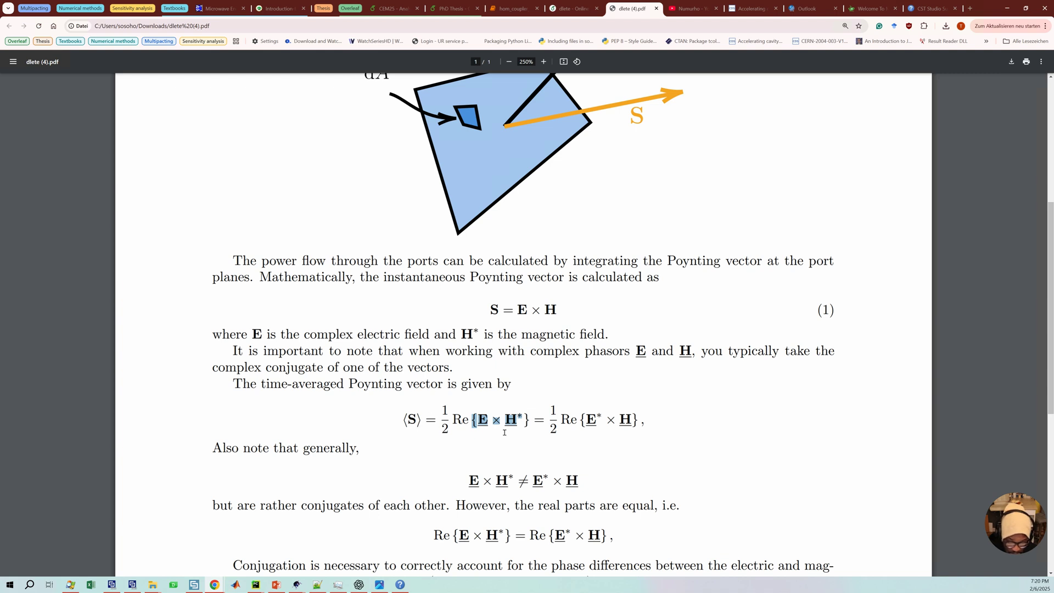
click(1008, 8)
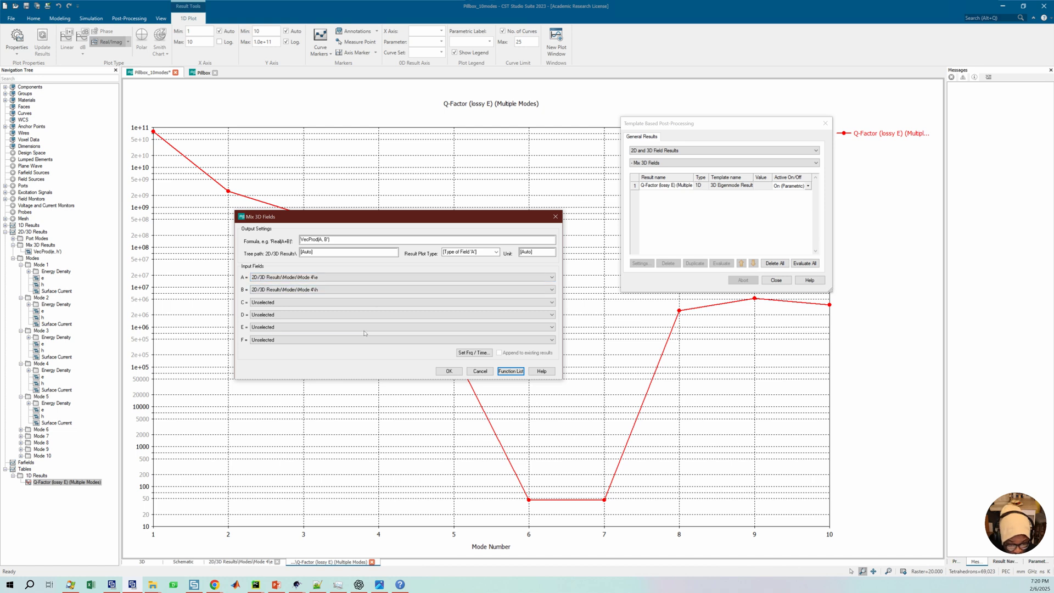
Step: Accept the Mix 3D Fields settings, evaluate the new post-processing step, and display its VecProd(e, h') result on the cavity
click(449, 372)
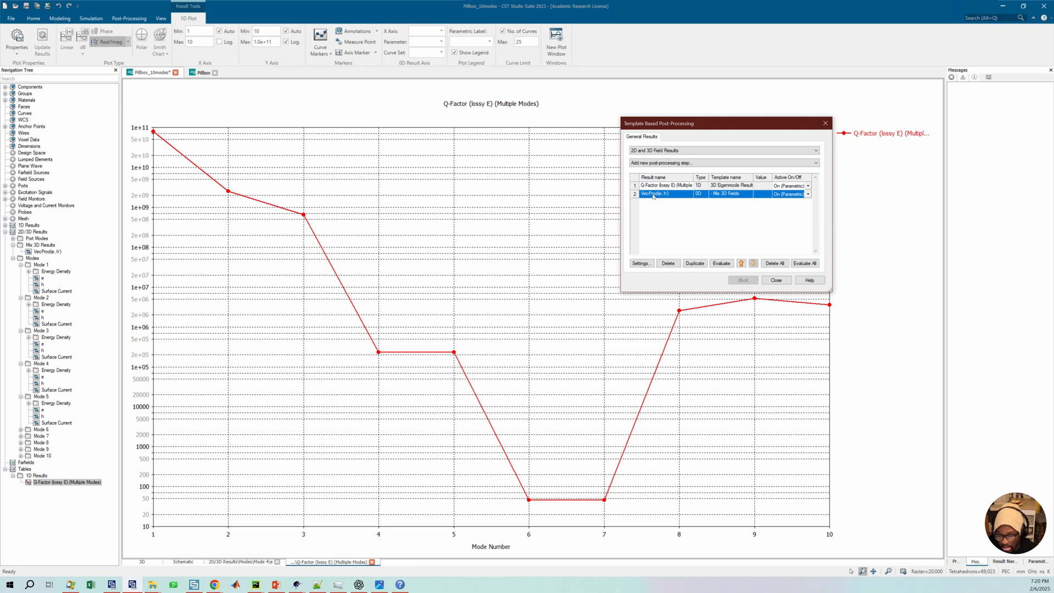
click(720, 263)
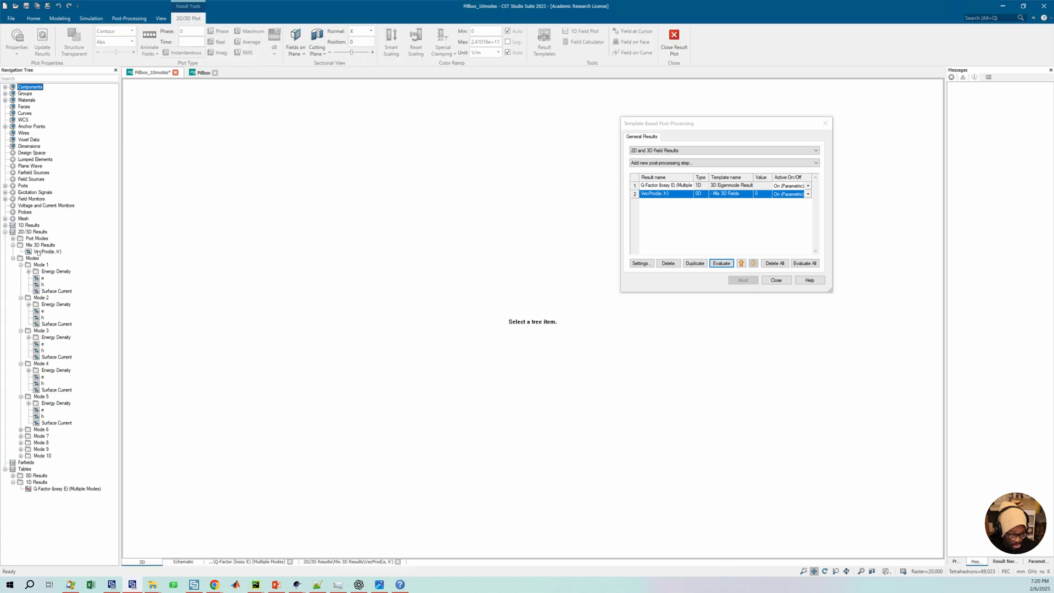
click(32, 245)
click(40, 252)
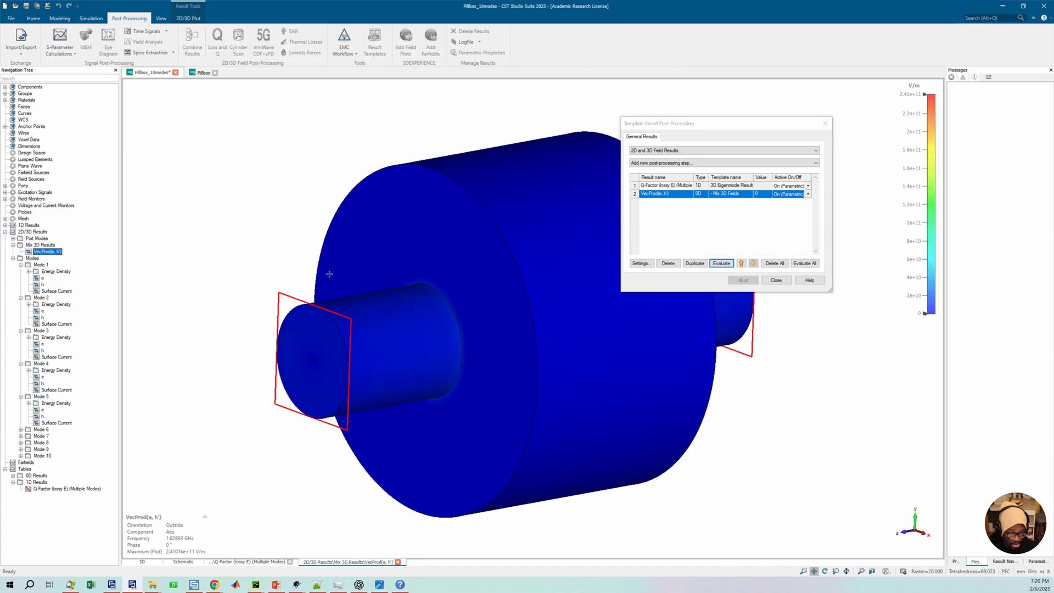
Step: Rescale the VecProd(e, h') plot's color ramp with Smart Scaling and inspect the field on a cutting plane normal to X
click(186, 18)
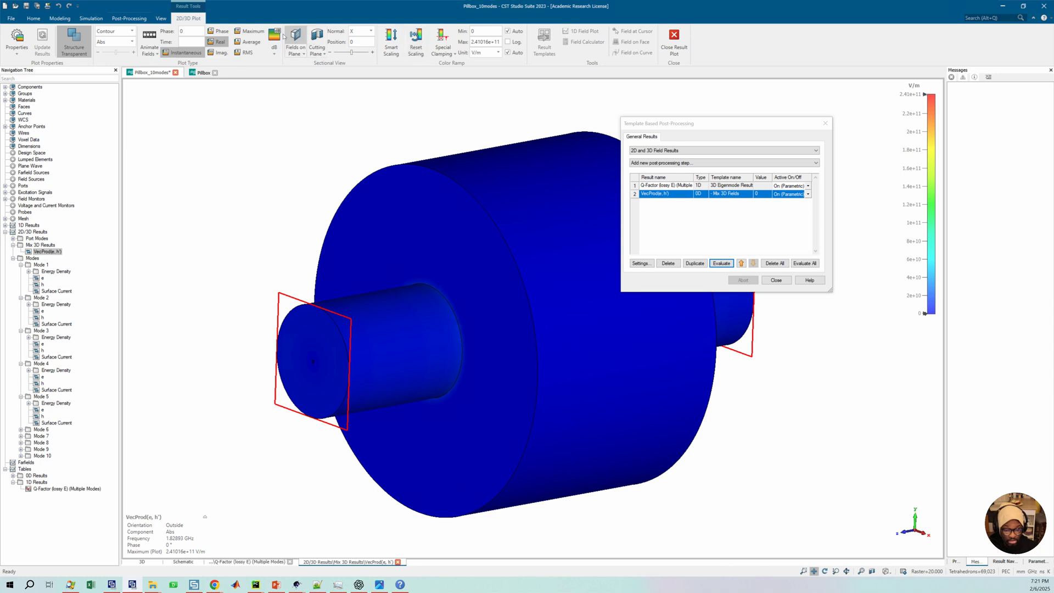
click(394, 36)
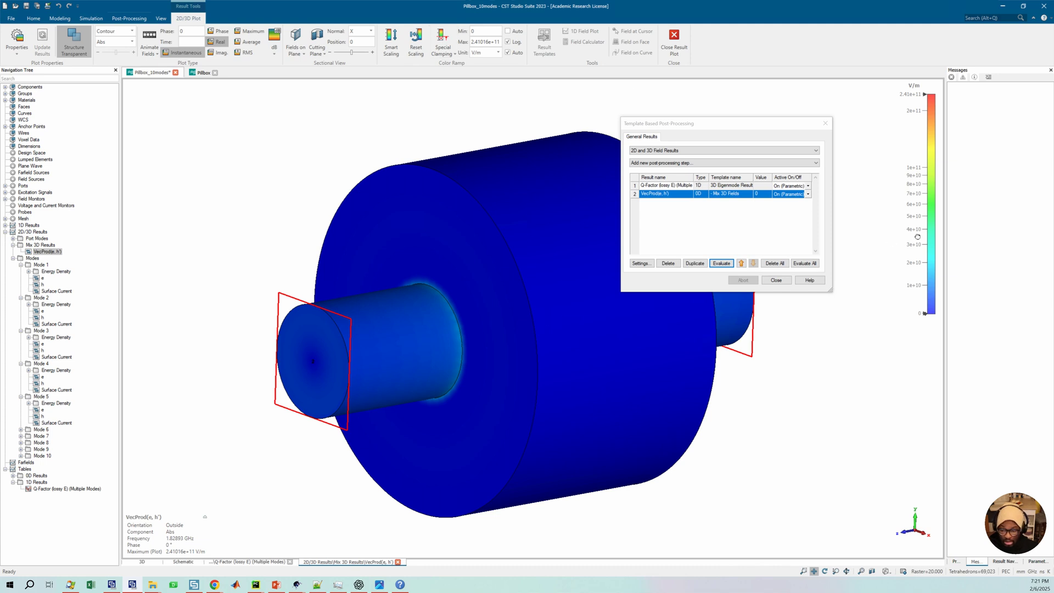
drag(914, 157, 915, 177)
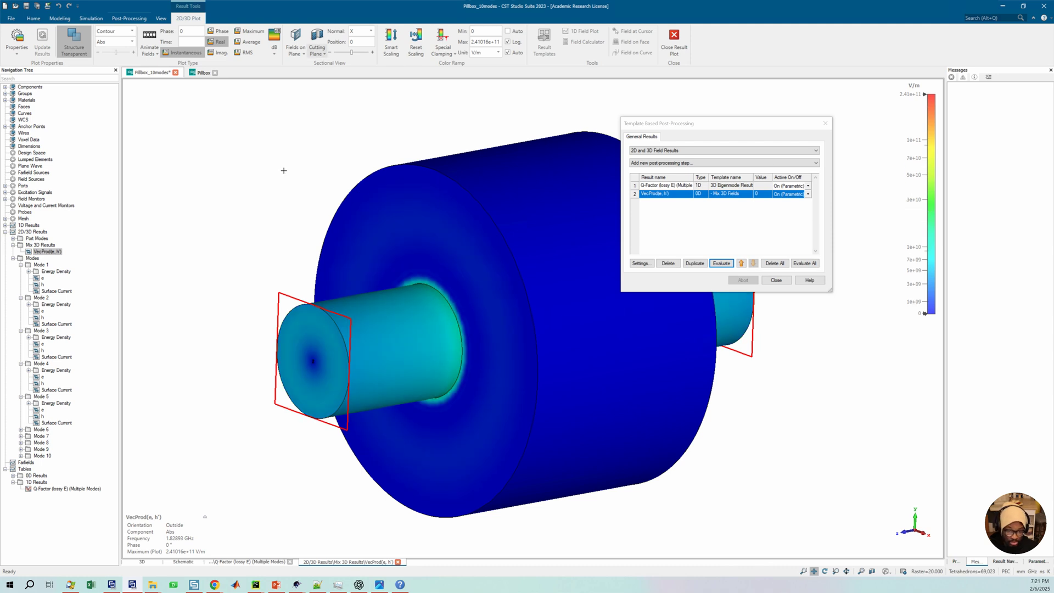
click(317, 40)
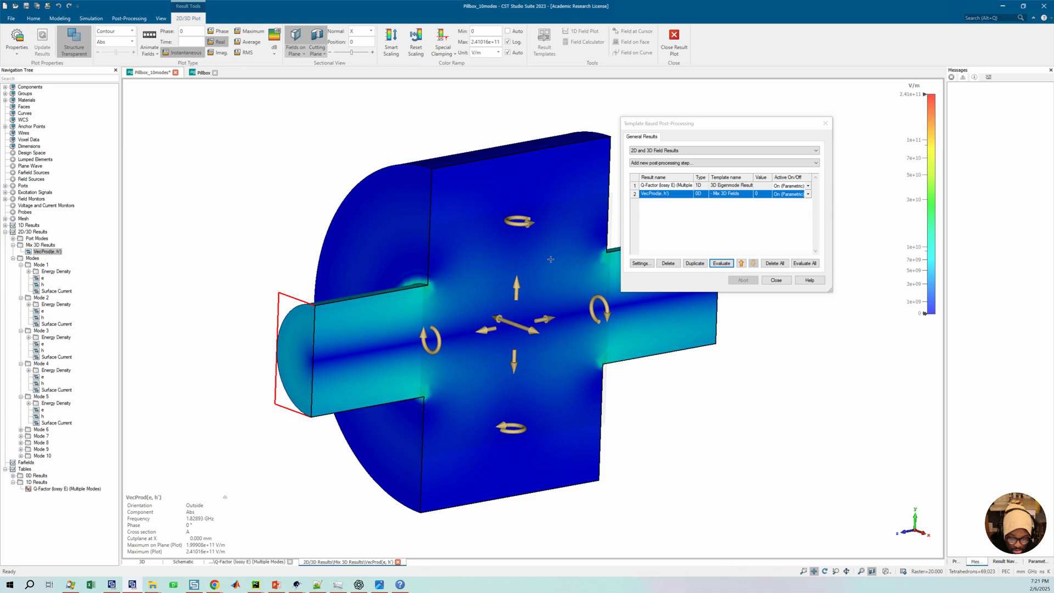
click(293, 37)
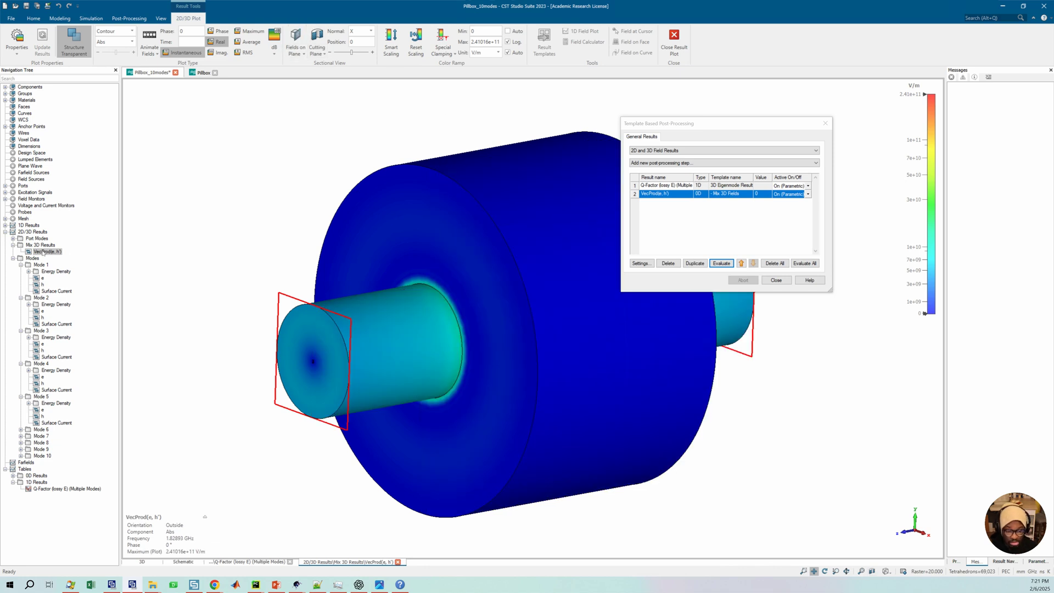
Step: Set the VecProd(e, h') step to sweep frequency over all available samples/modes and delete its existing results
click(640, 263)
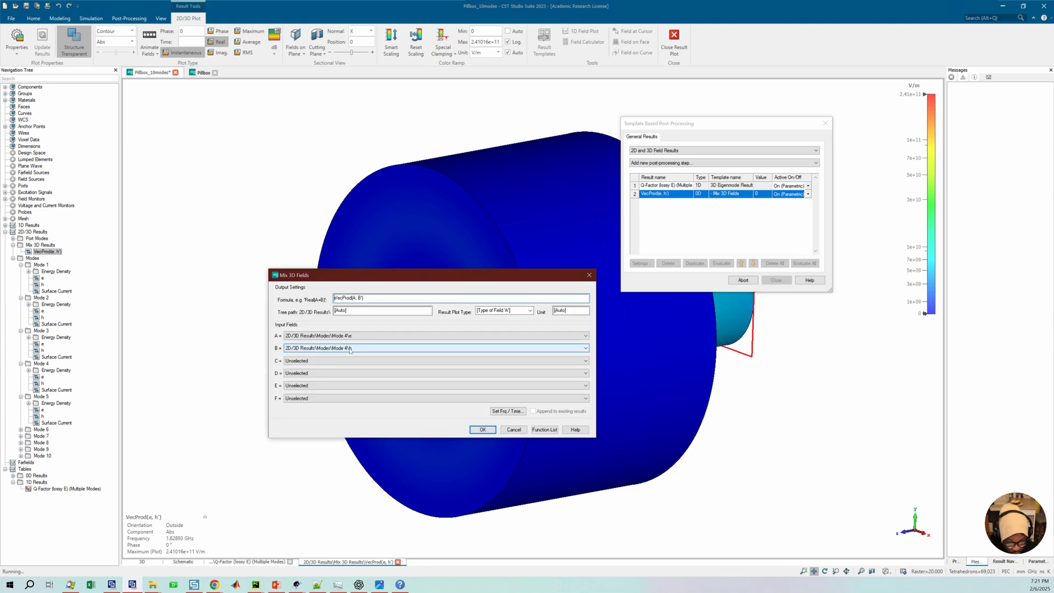
click(589, 275)
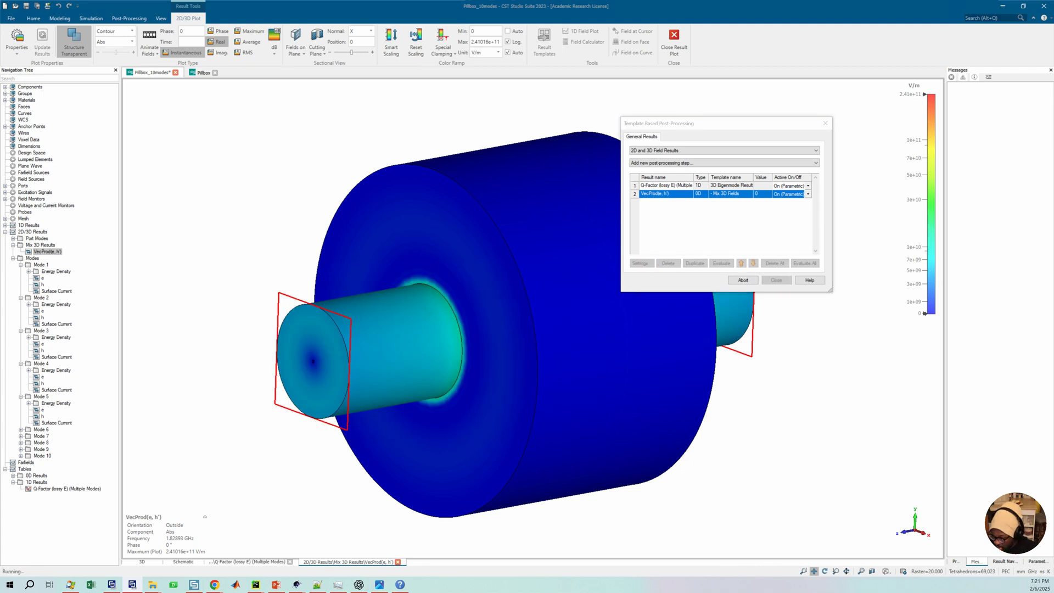
drag(636, 221, 415, 247)
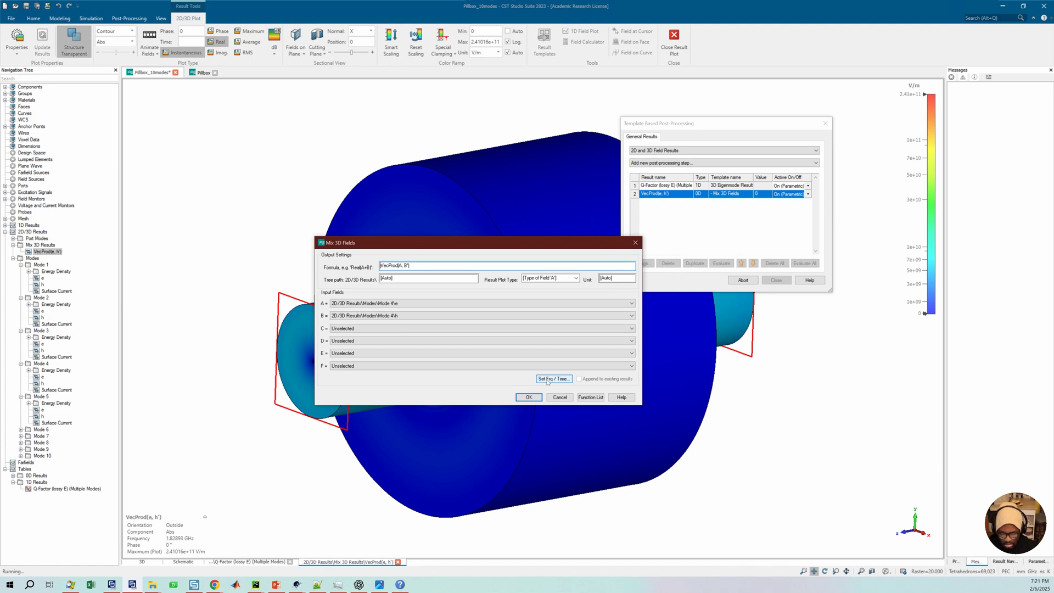
click(547, 379)
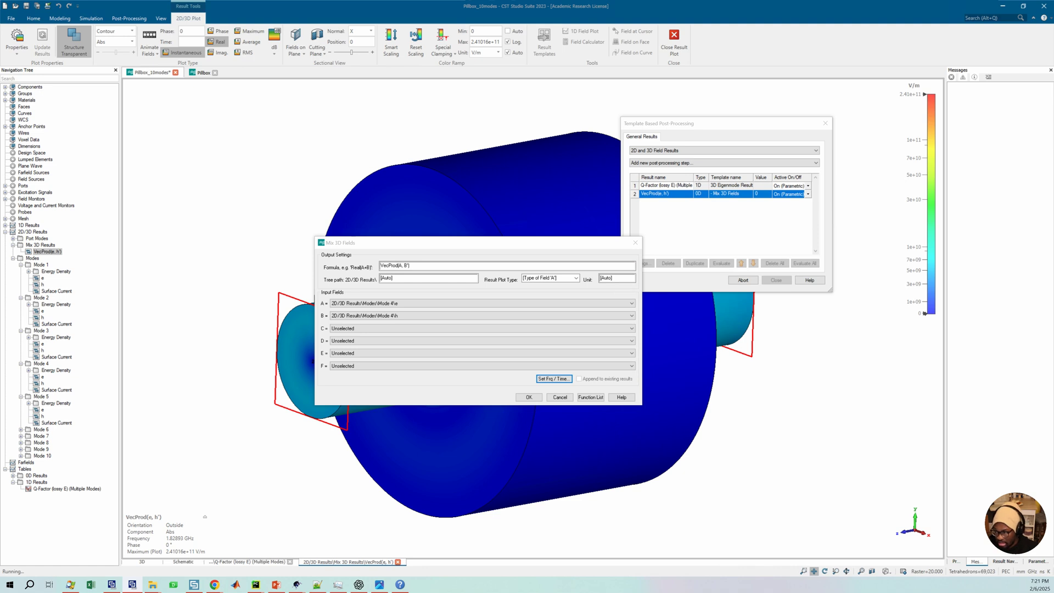
click(554, 378)
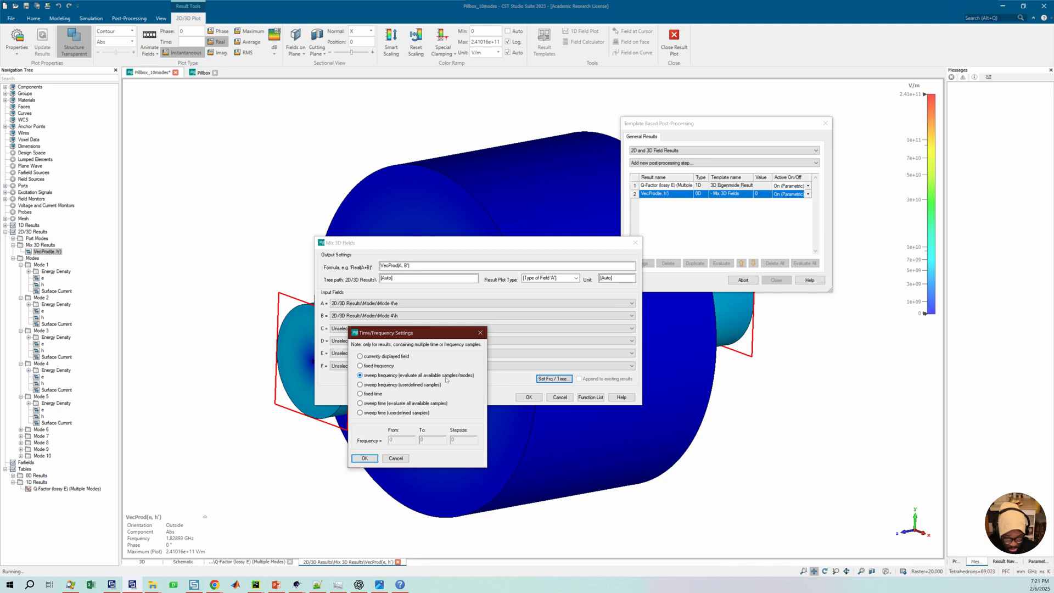
click(365, 458)
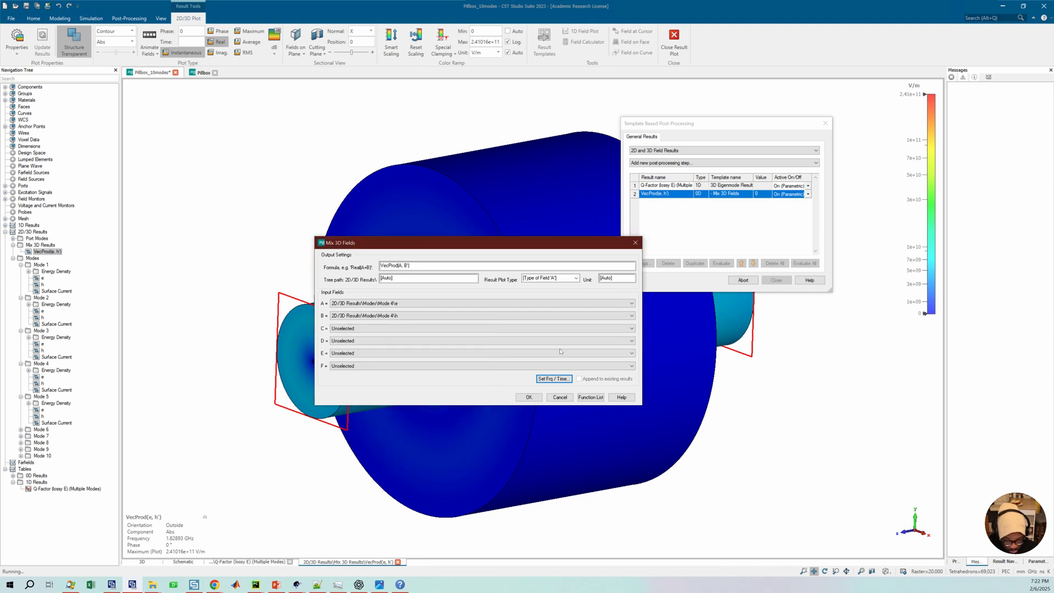
click(527, 398)
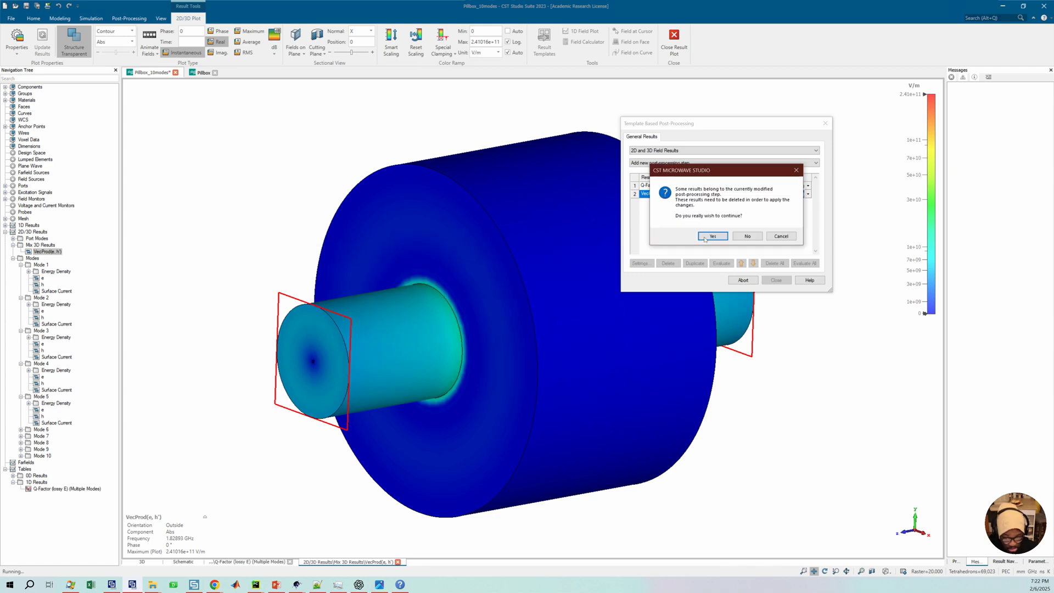
click(710, 236)
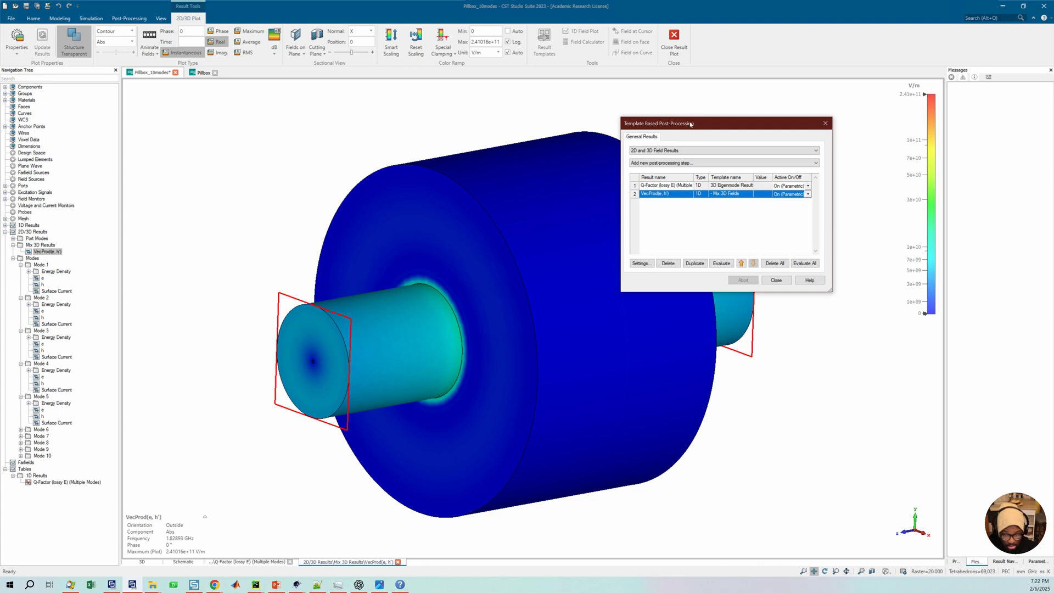
Step: Evaluate the modified VecProd(e, h') step and widen the message area to read its evaluation output
drag(678, 130, 527, 170)
click(569, 303)
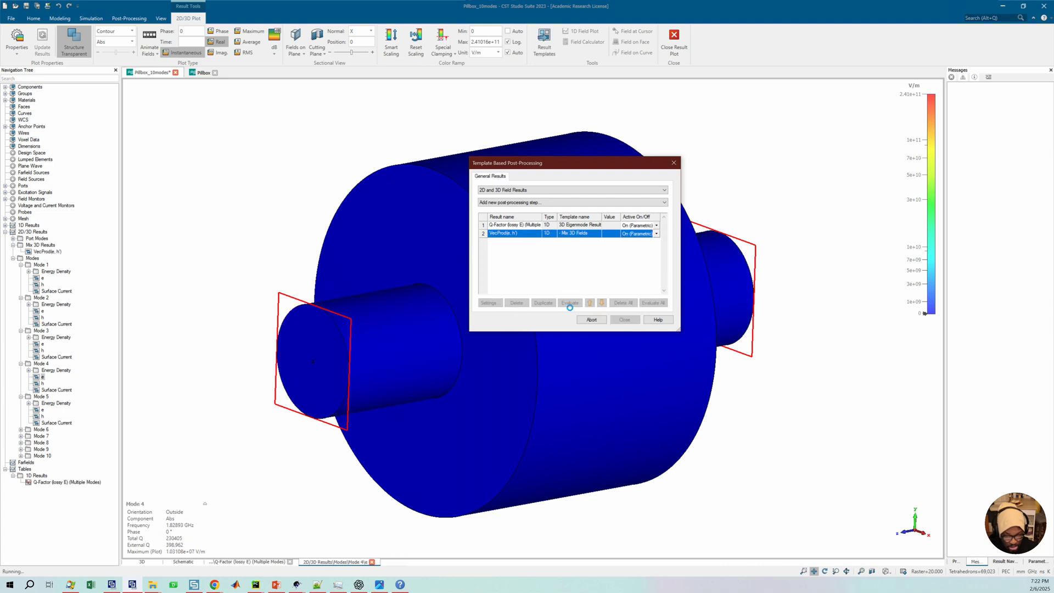
click(933, 123)
drag(934, 123, 762, 110)
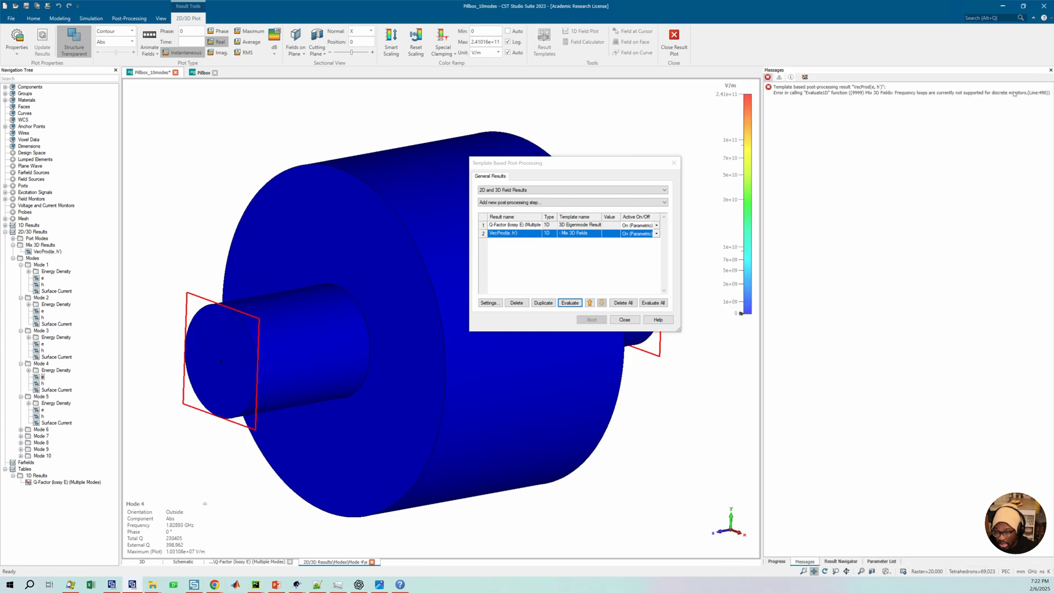
drag(765, 167, 817, 164)
drag(896, 149, 897, 149)
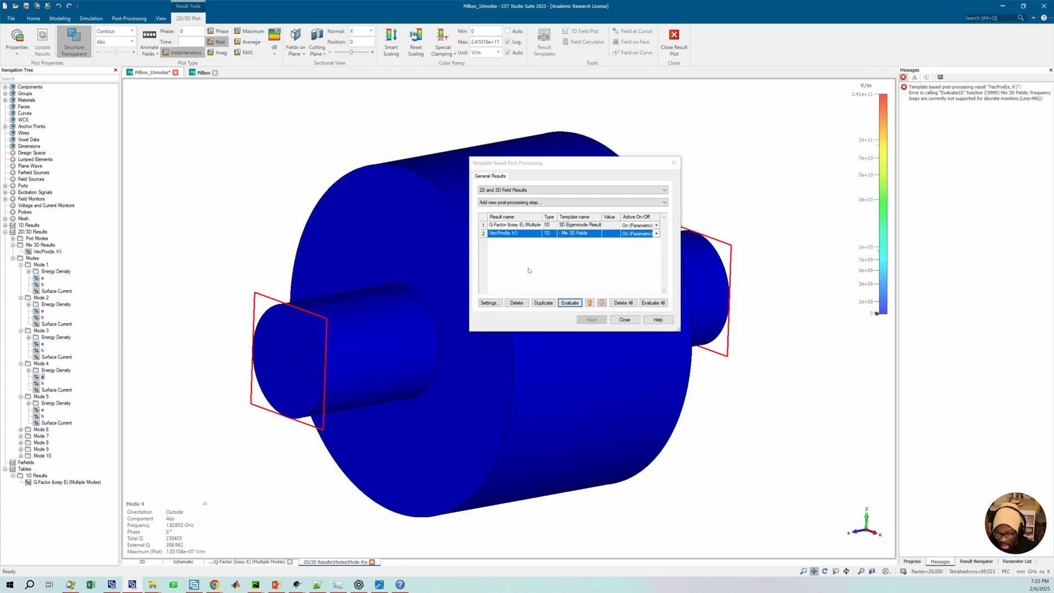
Step: Try setting the VecProd(e, h') step to use the currently displayed field instead of a frequency sweep, and evaluate it
click(570, 302)
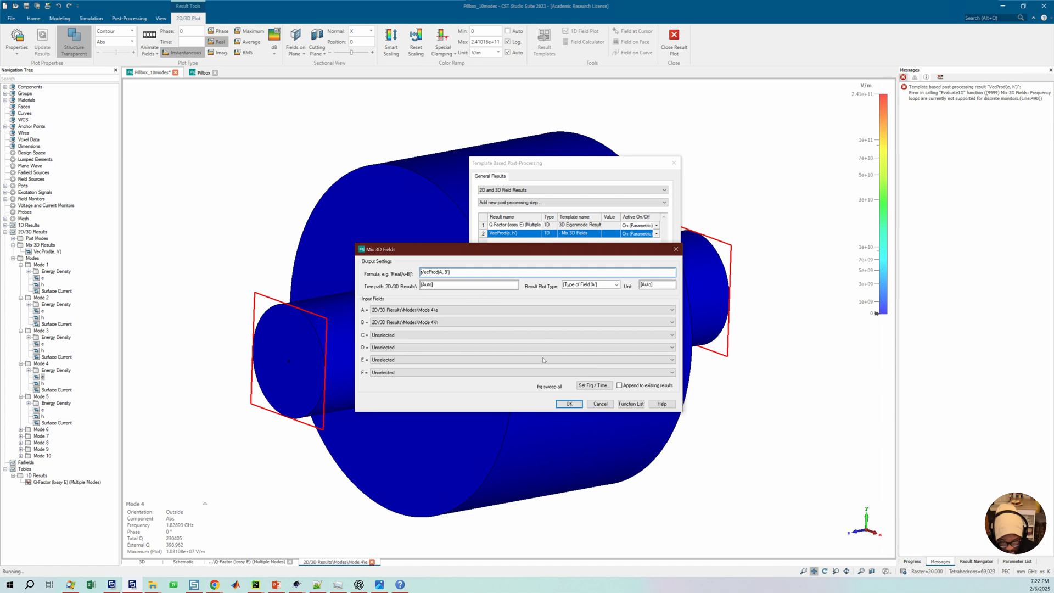
drag(455, 273, 415, 270)
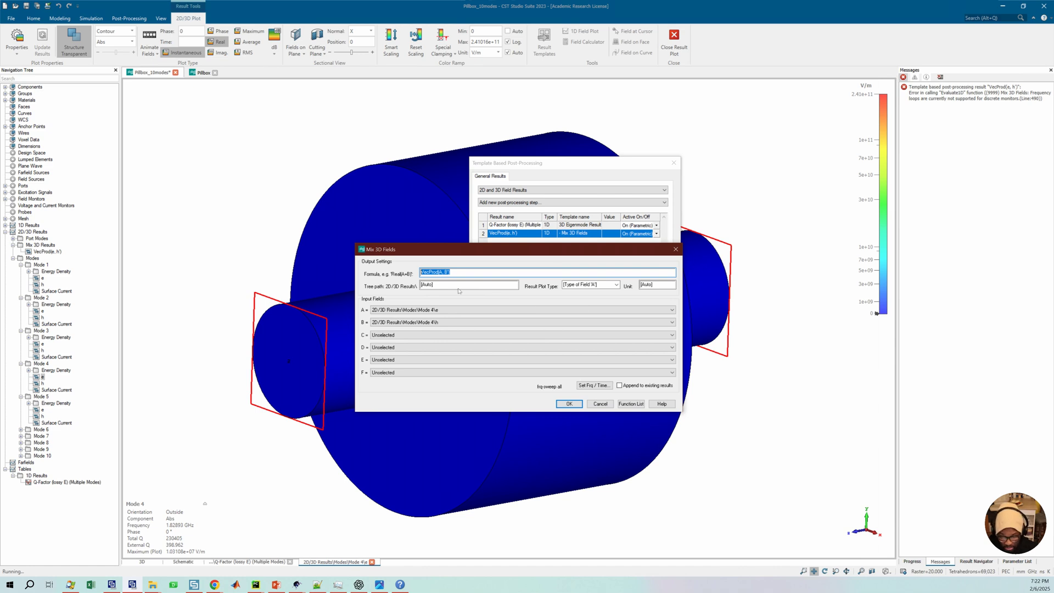
click(594, 385)
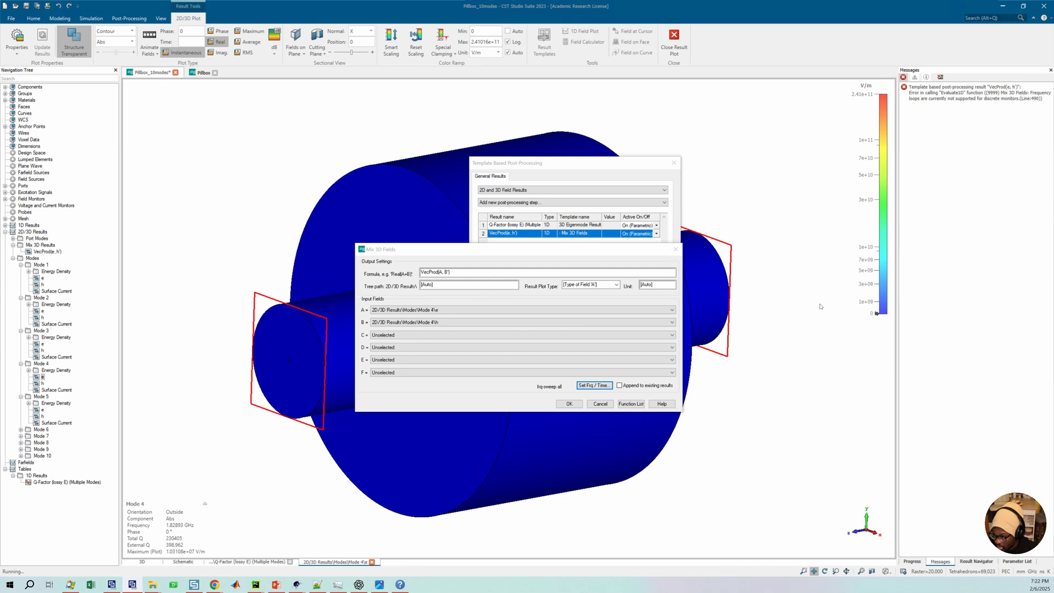
click(490, 362)
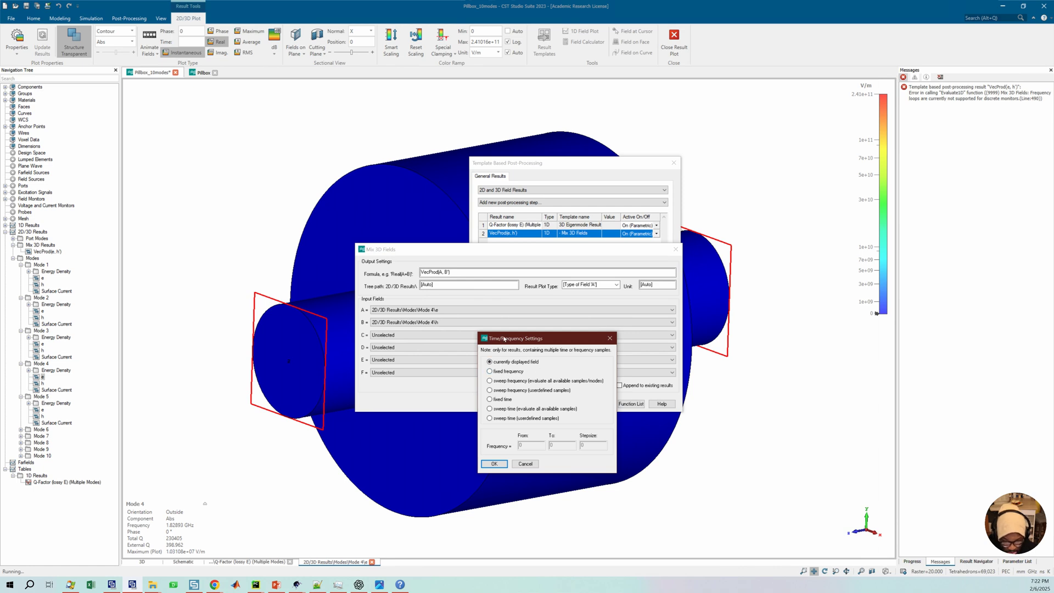
drag(506, 341, 504, 340)
click(493, 463)
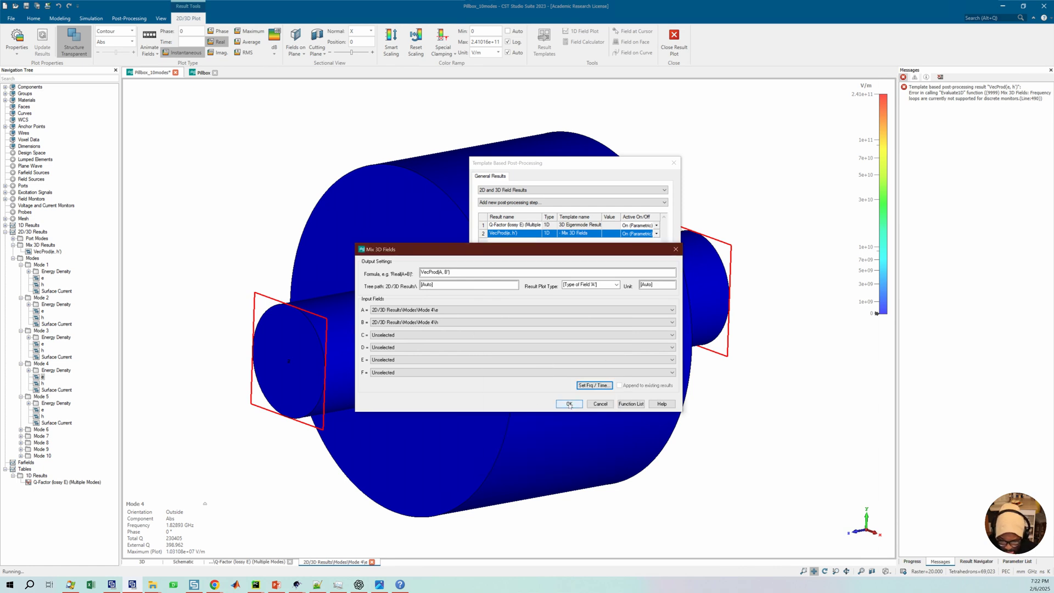
click(569, 405)
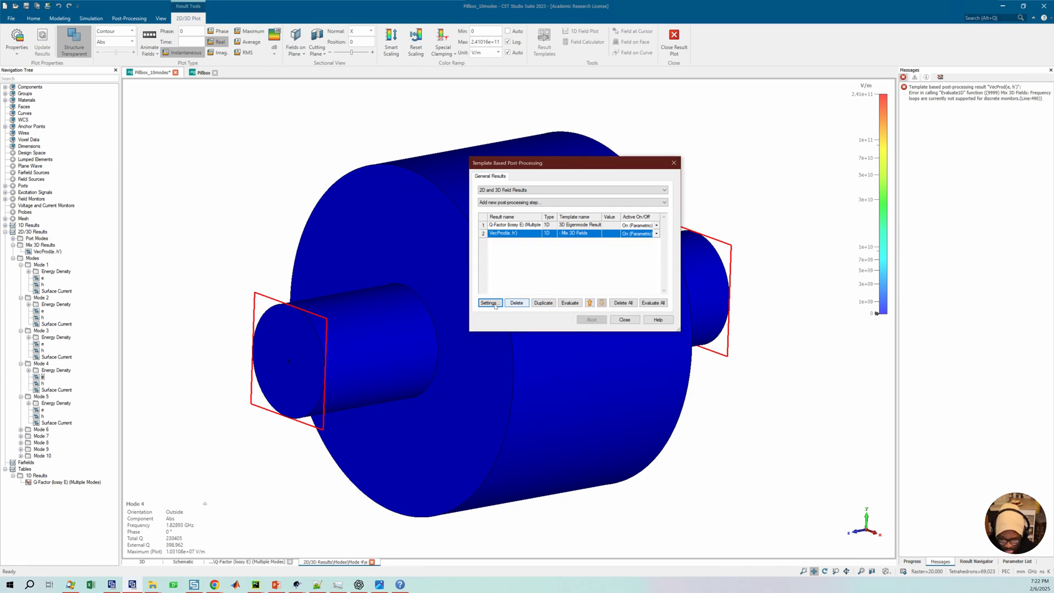
click(571, 304)
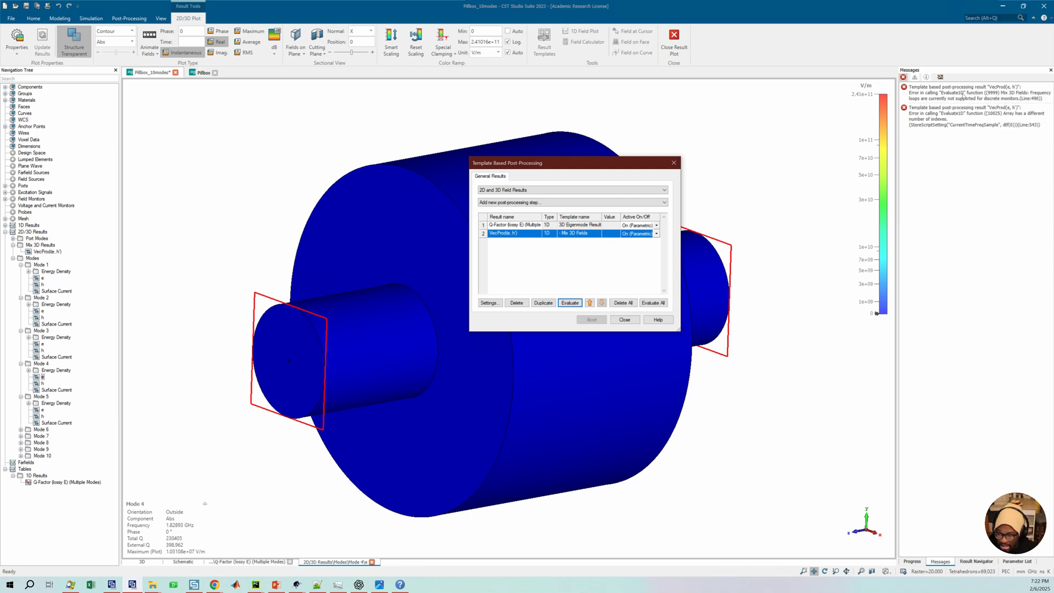
Step: Set the VecProd(e, h') step to a fixed frequency of 0, evaluate it, and clear the error messages
key(Return)
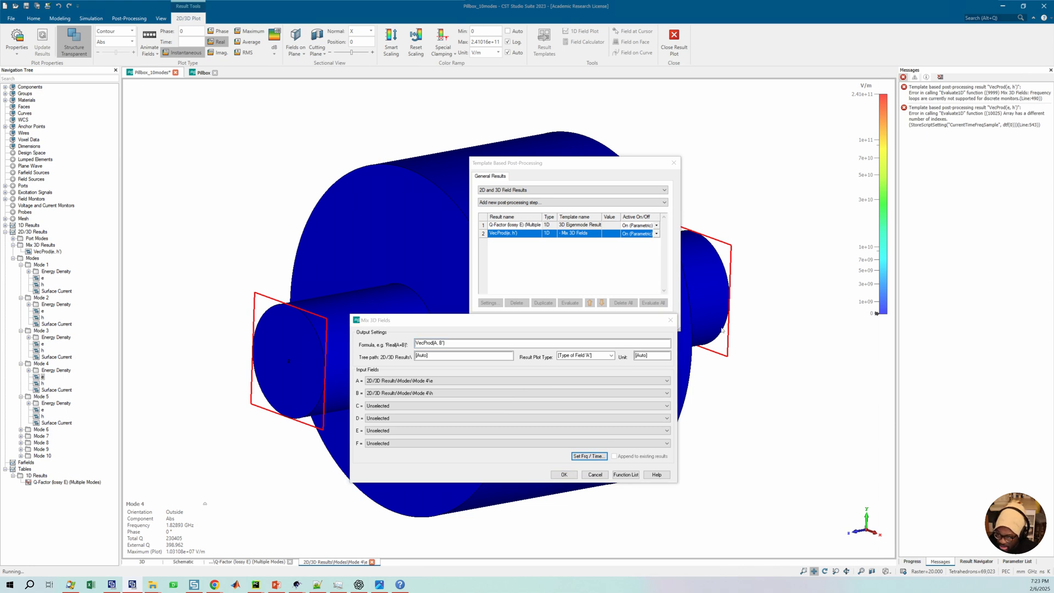
drag(722, 329, 595, 370)
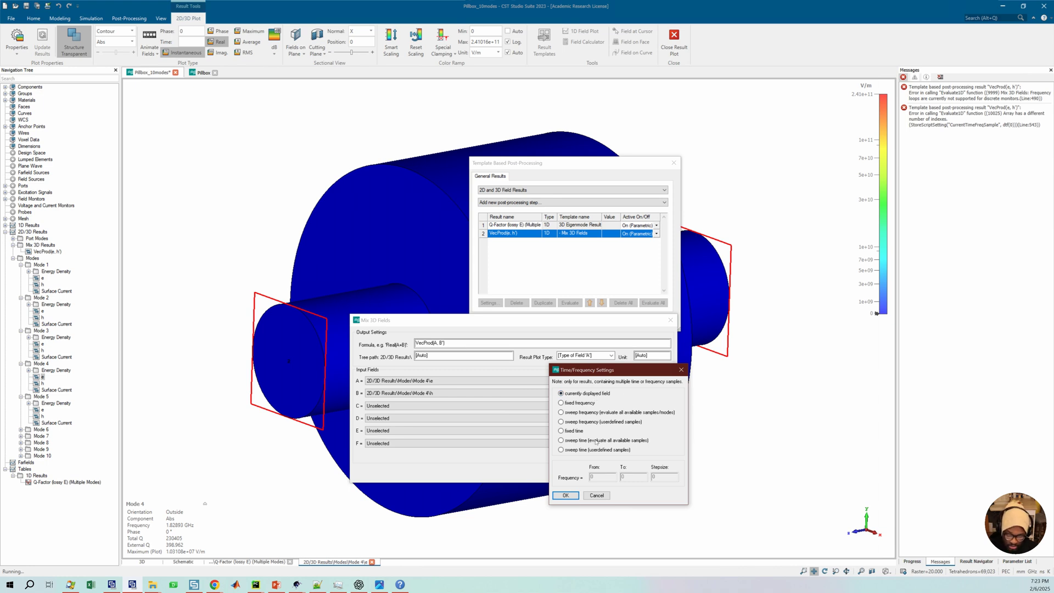
click(562, 404)
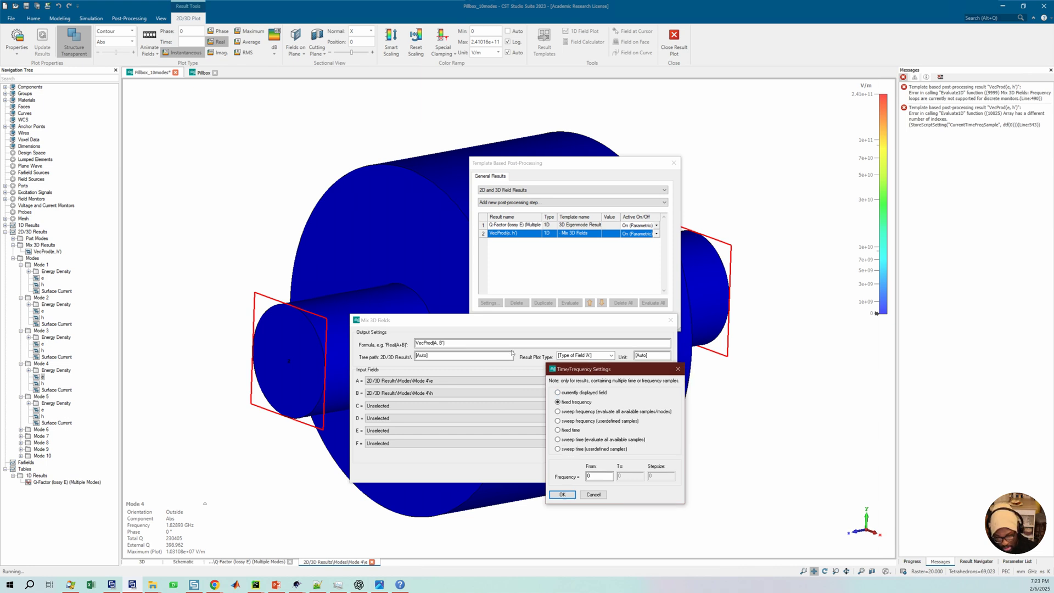
drag(573, 370, 510, 352)
click(502, 477)
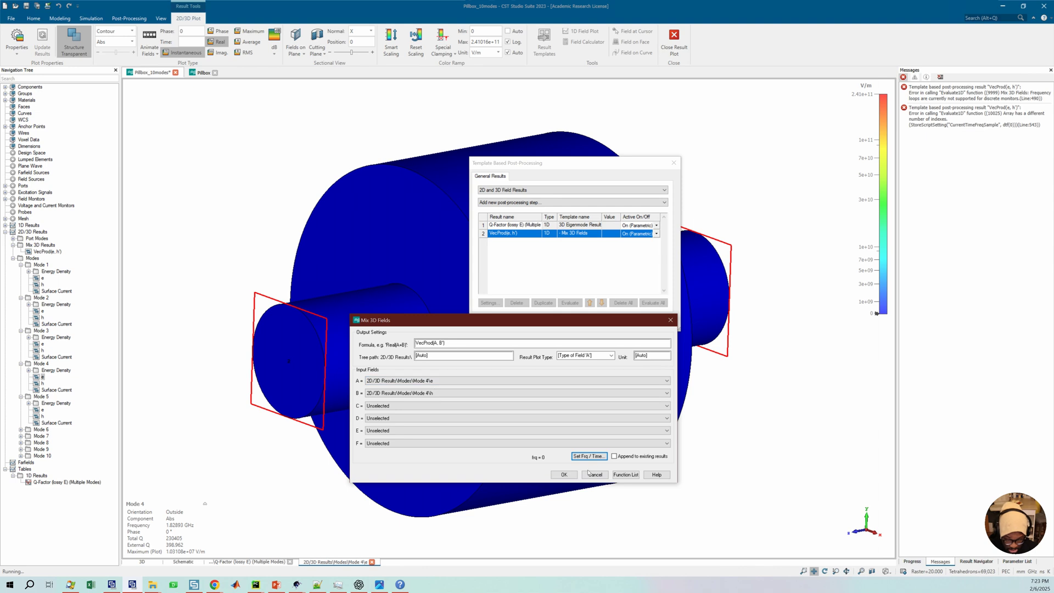
click(565, 475)
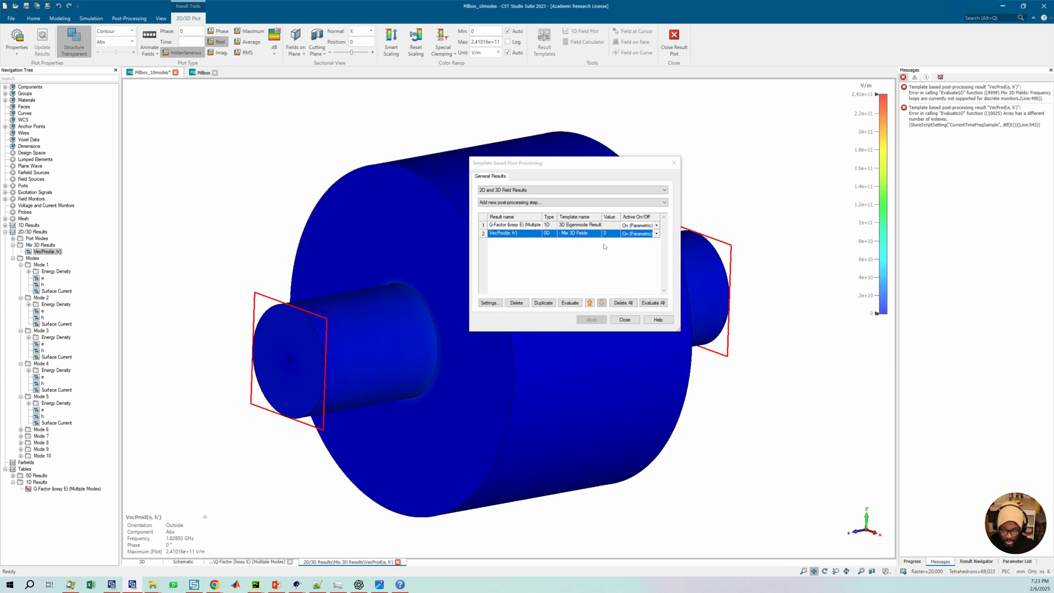
click(941, 77)
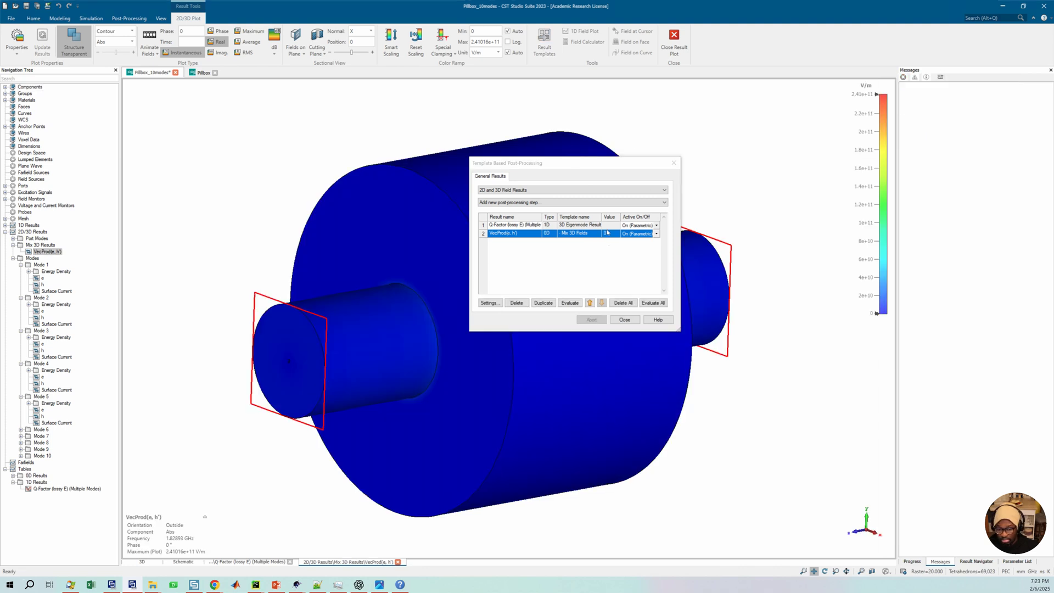
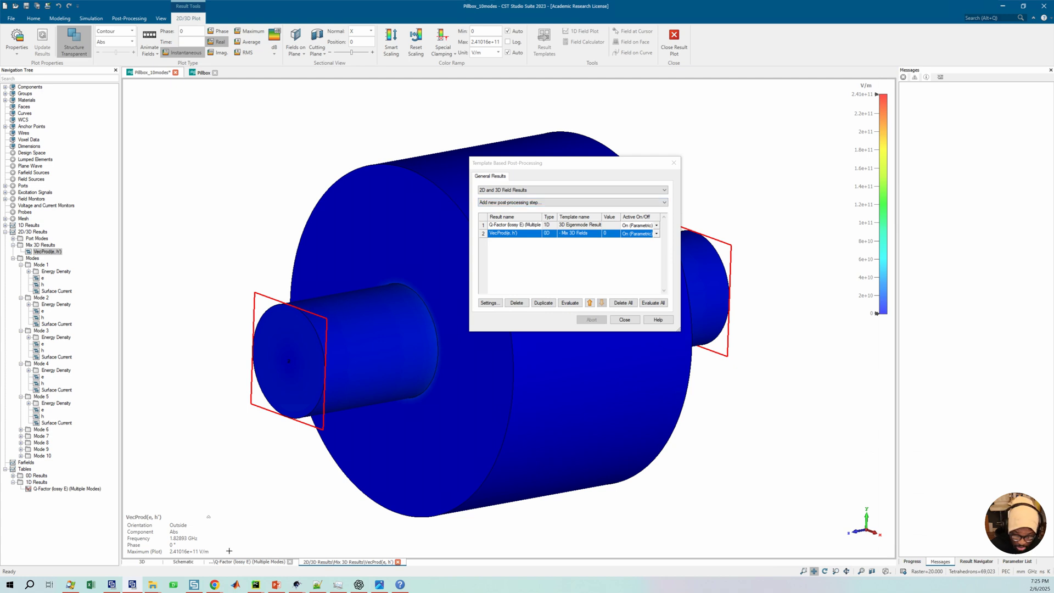
Step: Switch to the dlete (4).pdf notes in Chrome, review the port-plane power flow integral's terms, and return to CST Studio
mouse_move(214, 584)
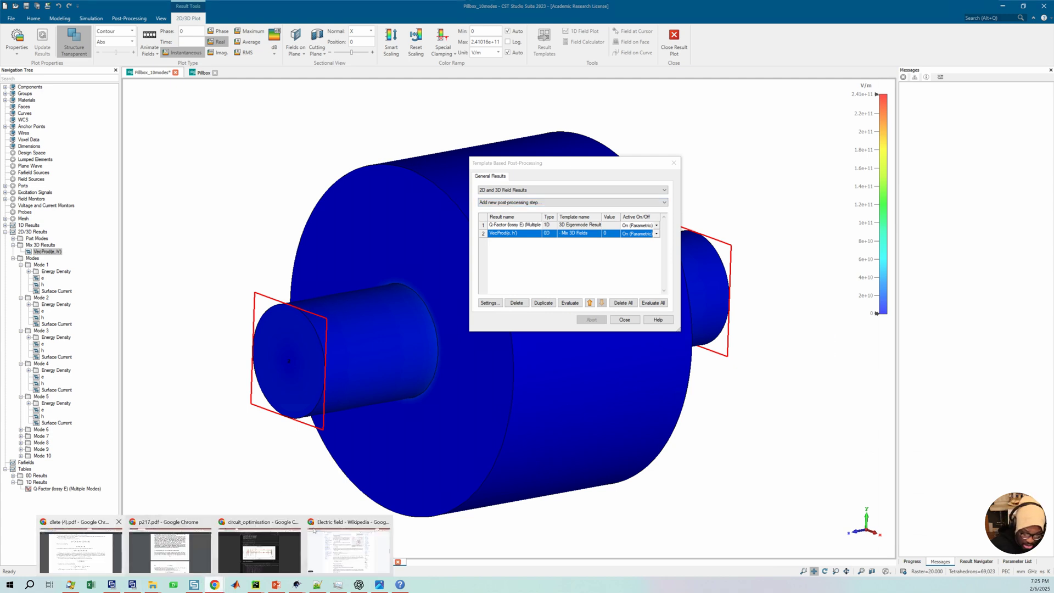
click(81, 549)
drag(536, 423, 522, 422)
click(524, 422)
double_click(531, 422)
click(558, 423)
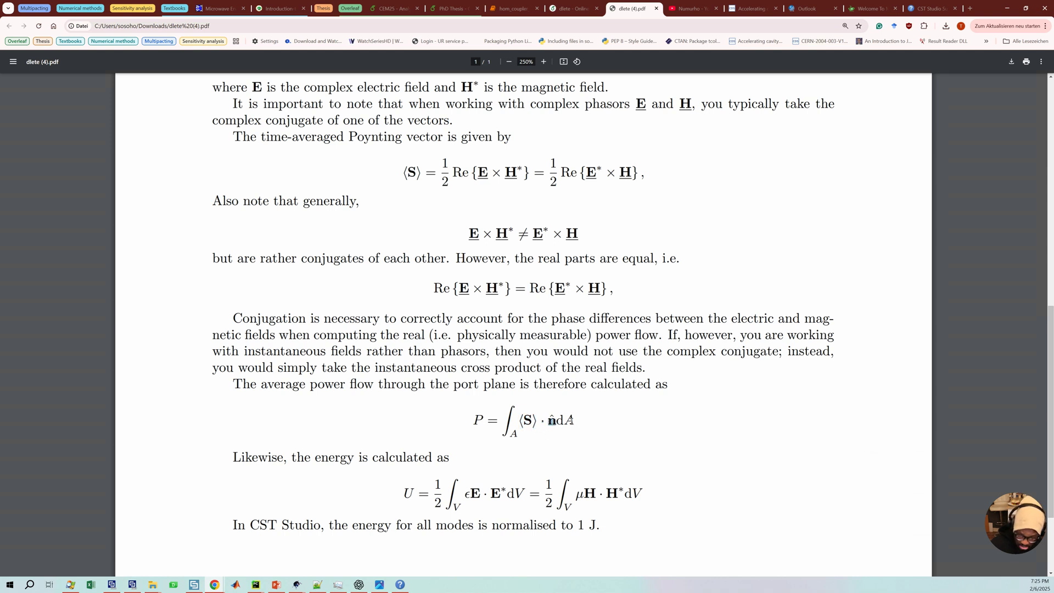
click(133, 585)
Step: Add an Evaluate Field in arbitrary Coordinates step for VecProd(e, h') over a 2D area in cylindrical coordinates with normal Z
click(502, 202)
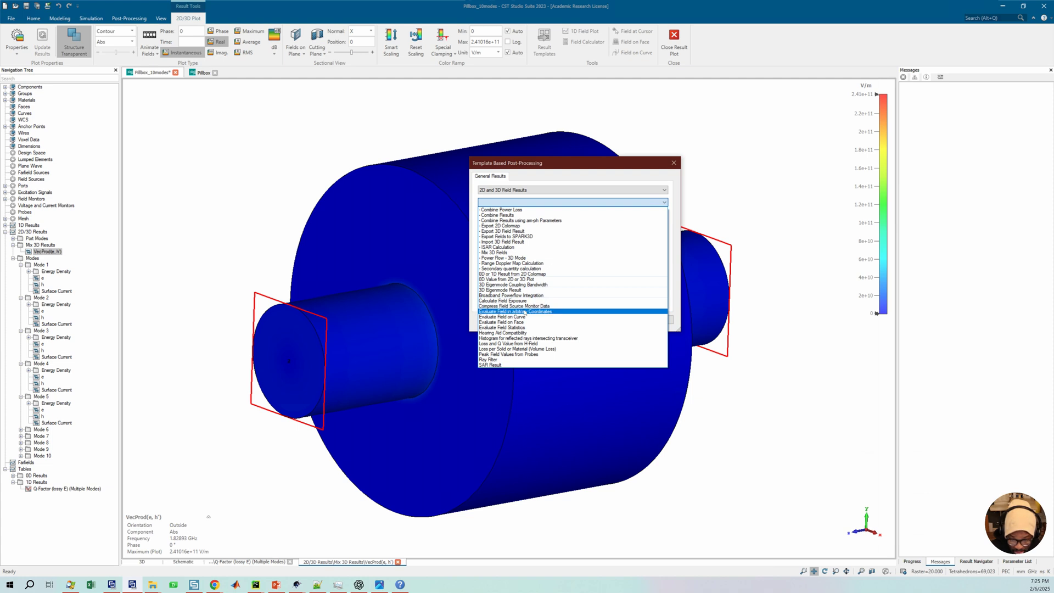
click(526, 312)
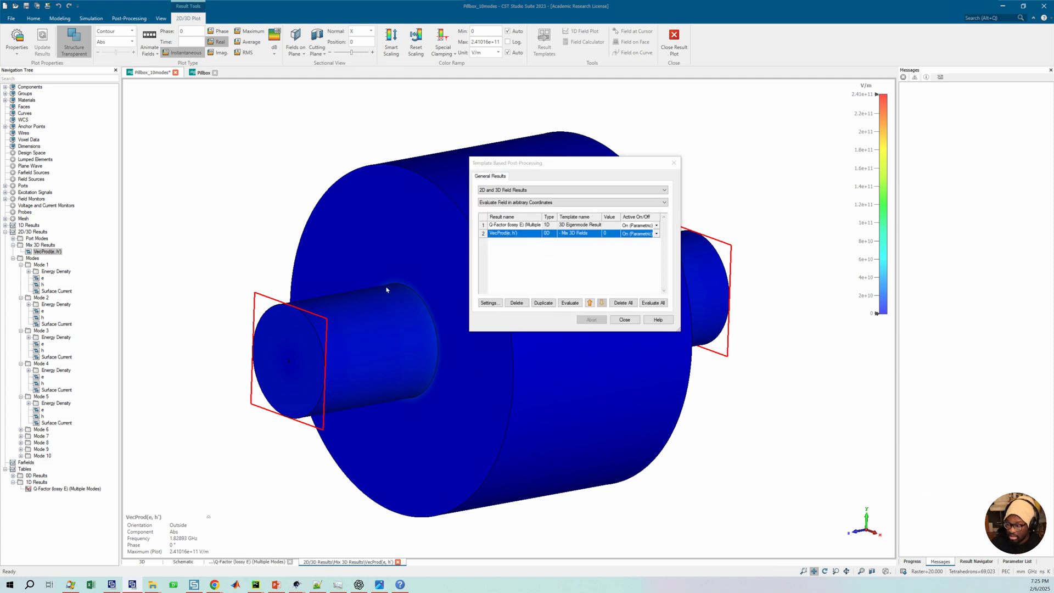
drag(330, 295, 355, 241)
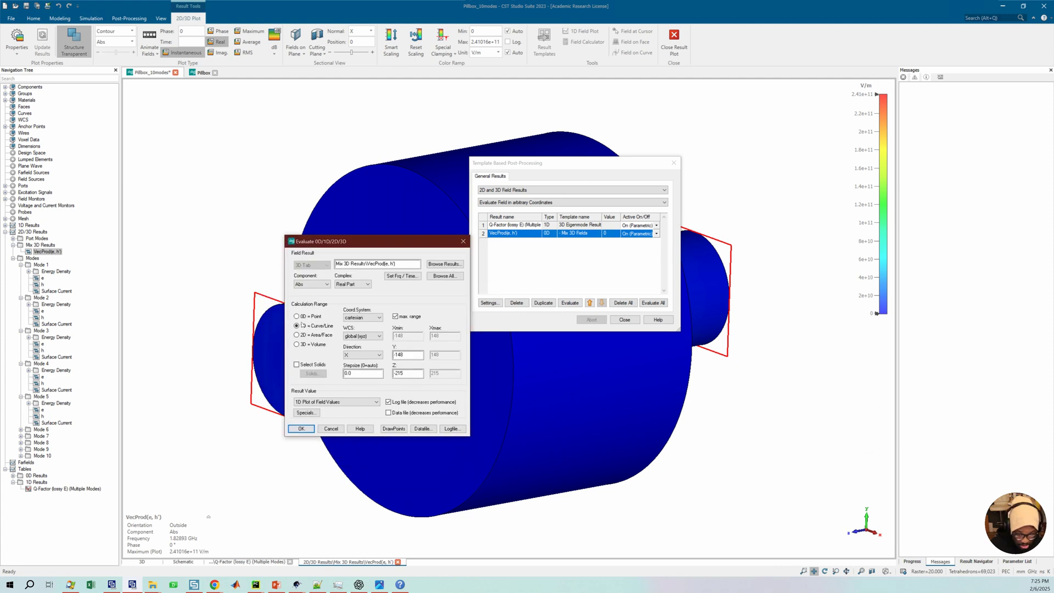
click(297, 335)
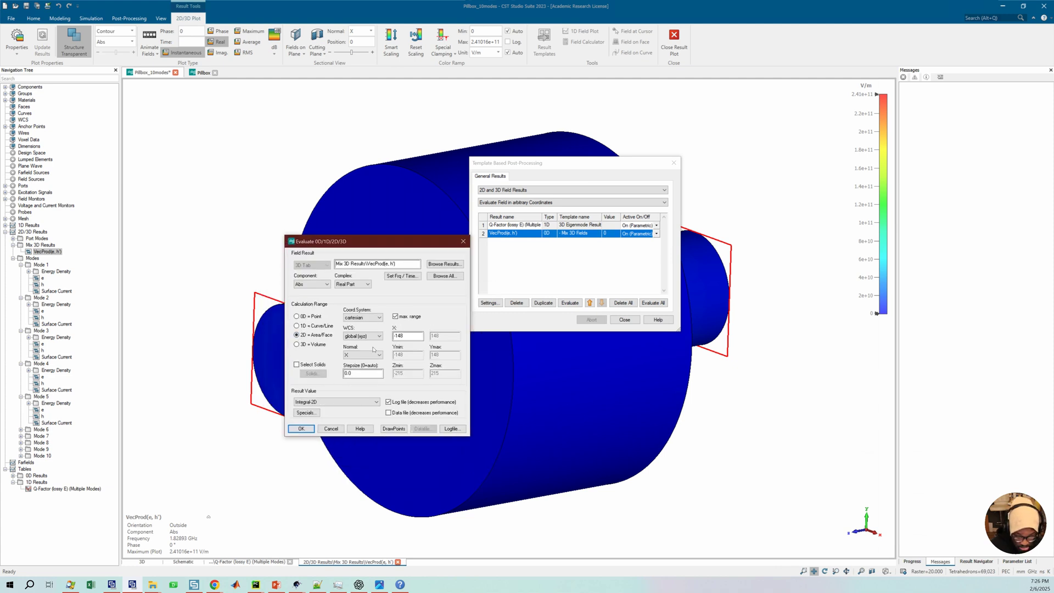
click(362, 318)
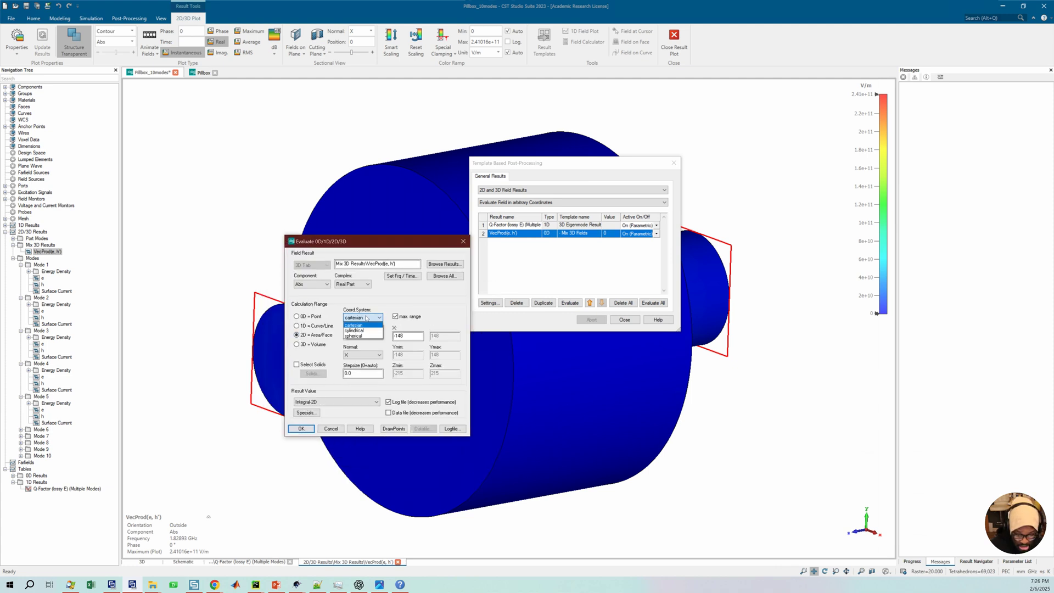
click(367, 331)
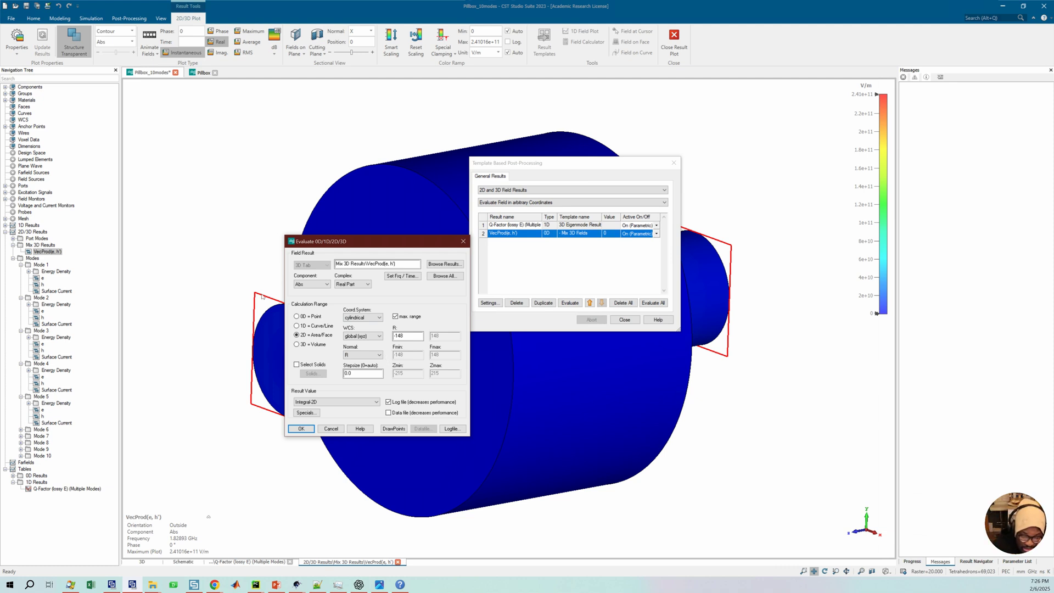
drag(375, 242, 485, 217)
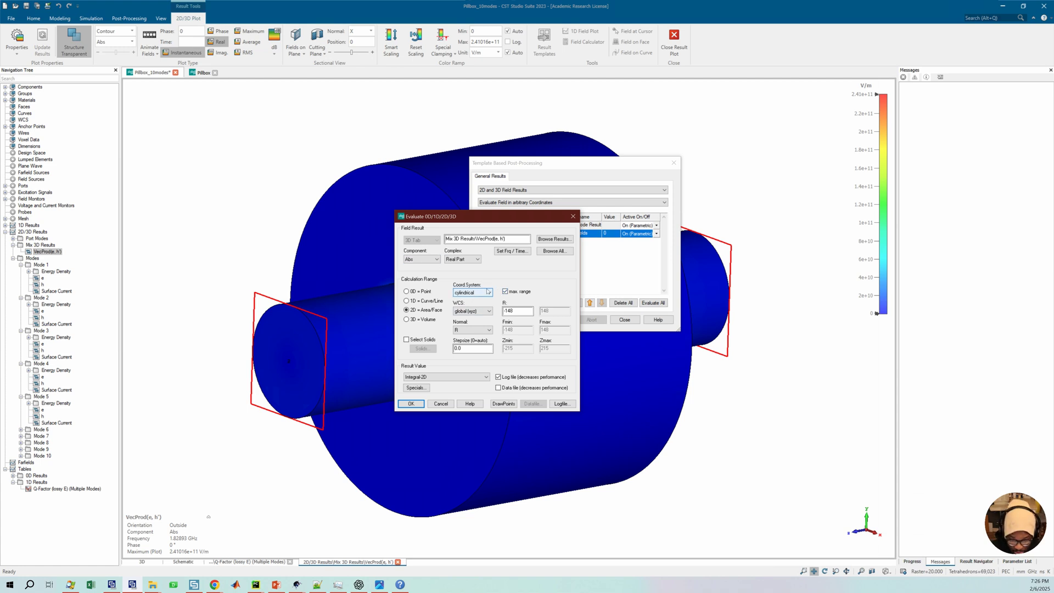
click(472, 329)
click(466, 348)
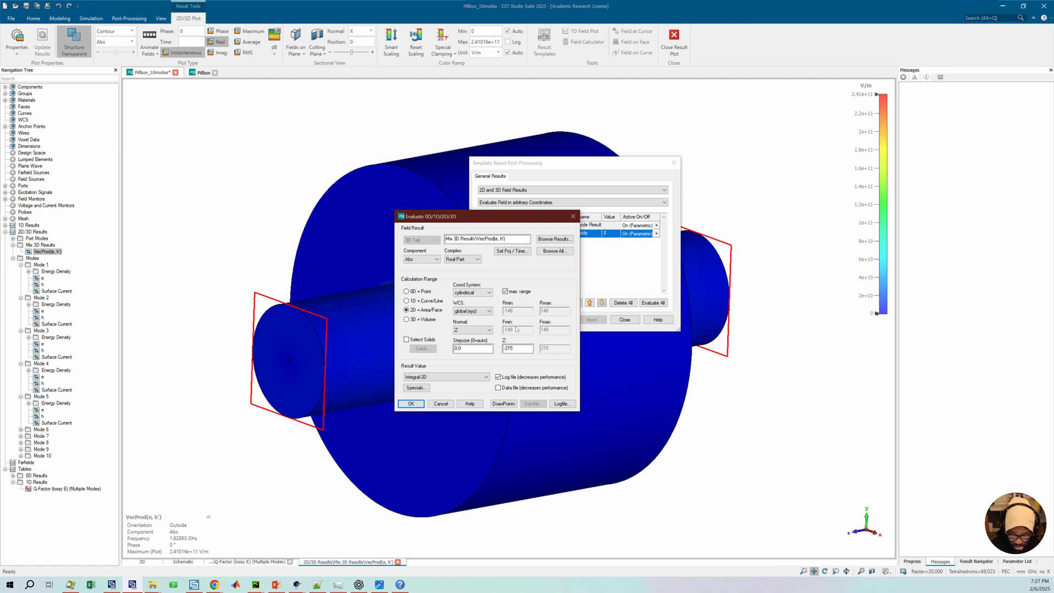
Step: Set the evaluation plane's Z position to the parametric expression -l_bp-l_cav/2
double_click(507, 349)
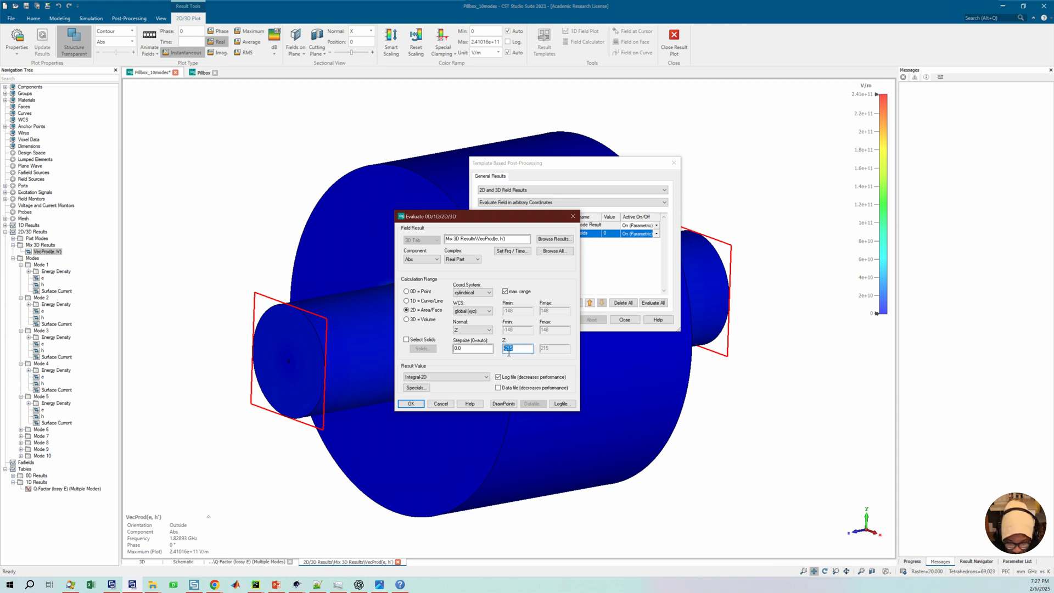
text(-)
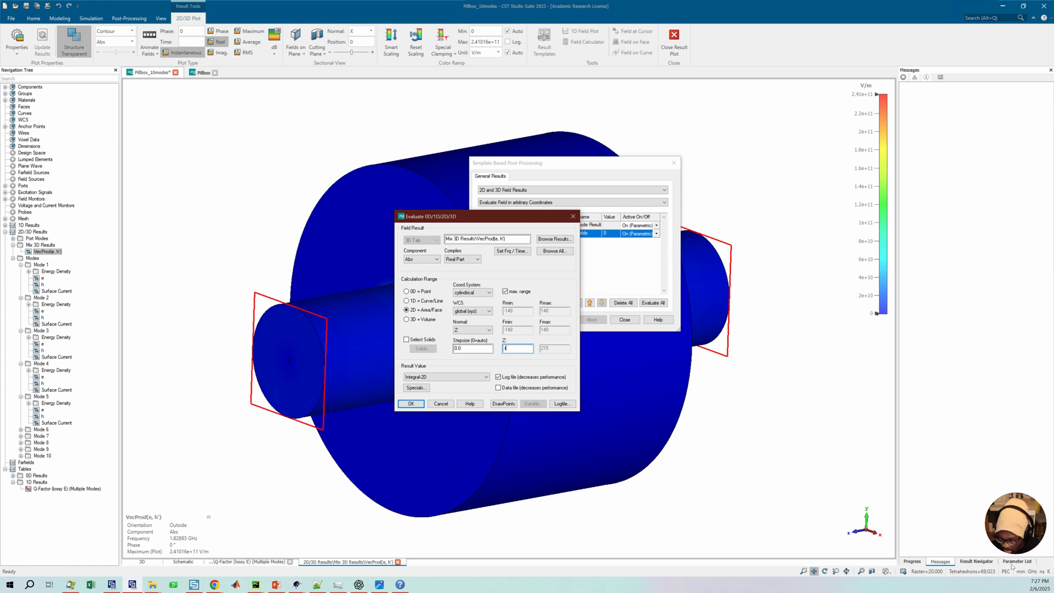
click(1011, 562)
click(515, 349)
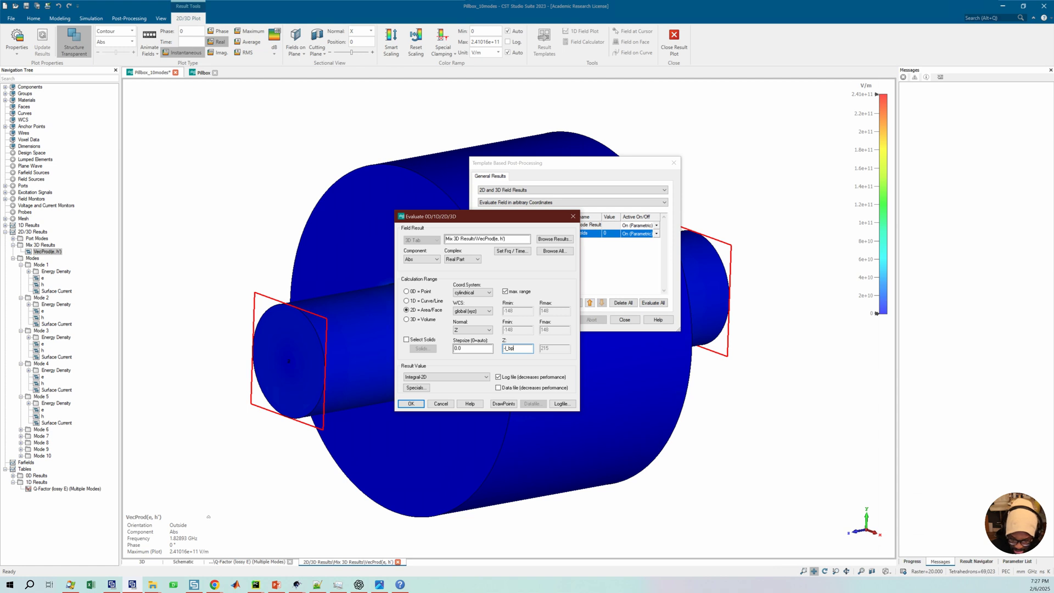
text(L_bp-L_cav/2)
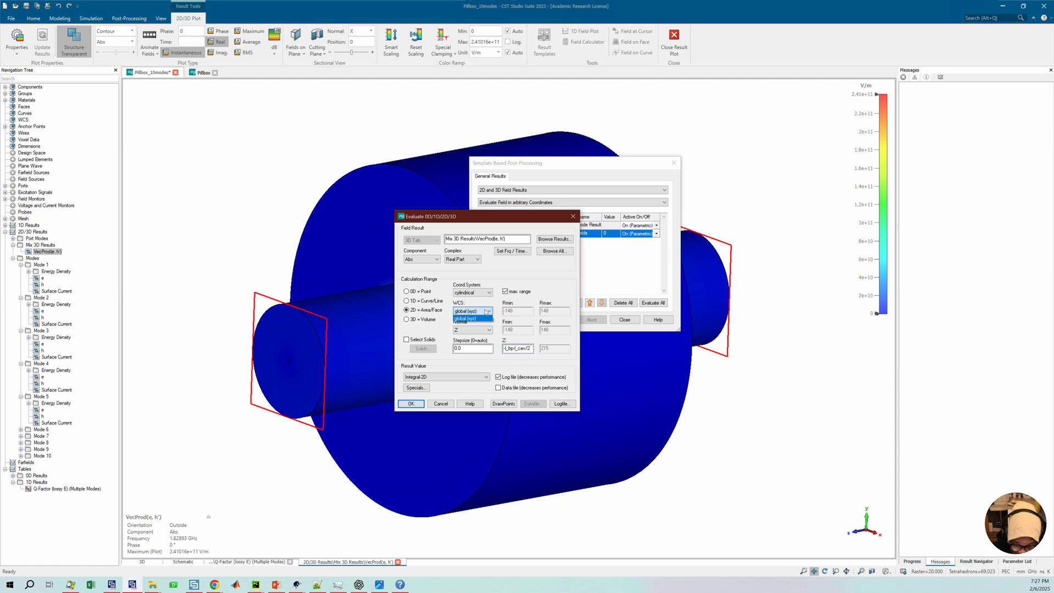
Step: Turn off the maximum range, set the radial limits to Rmin 0 and Rmax r_cav, and accept the field evaluation settings
click(506, 292)
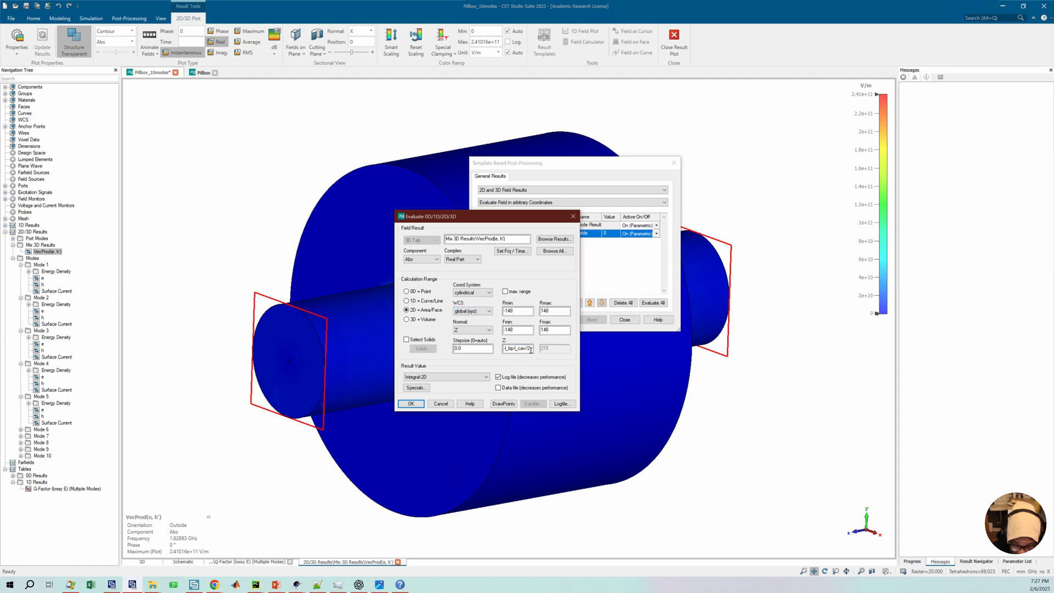
click(511, 311)
key(BackSpace)
key(BackSpace)
key(BackSpace)
key(BackSpace)
text(0)
key(Tab)
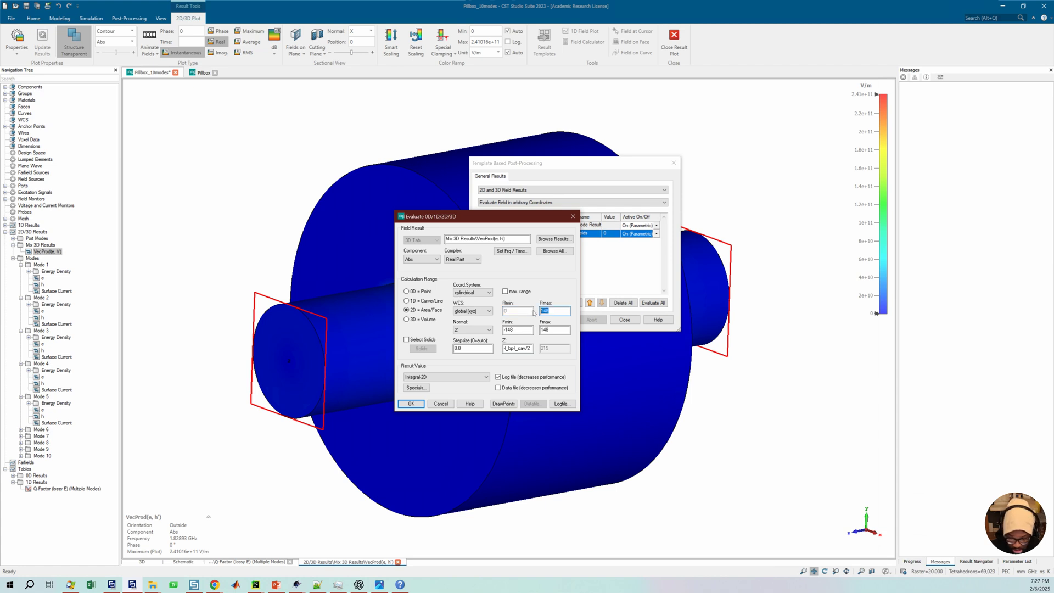
text(4)
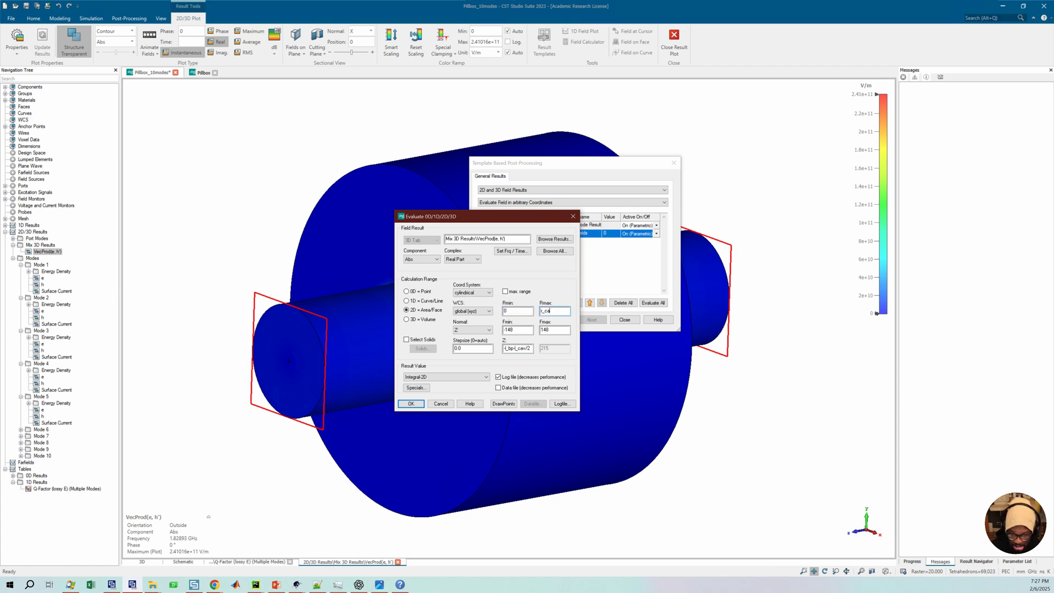
text(_cav)
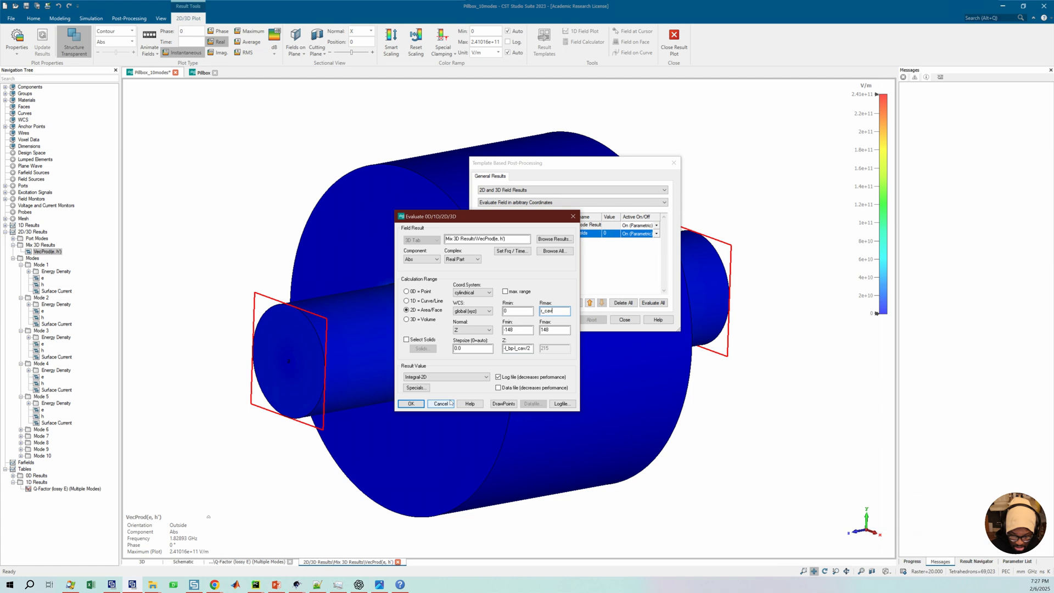
click(412, 403)
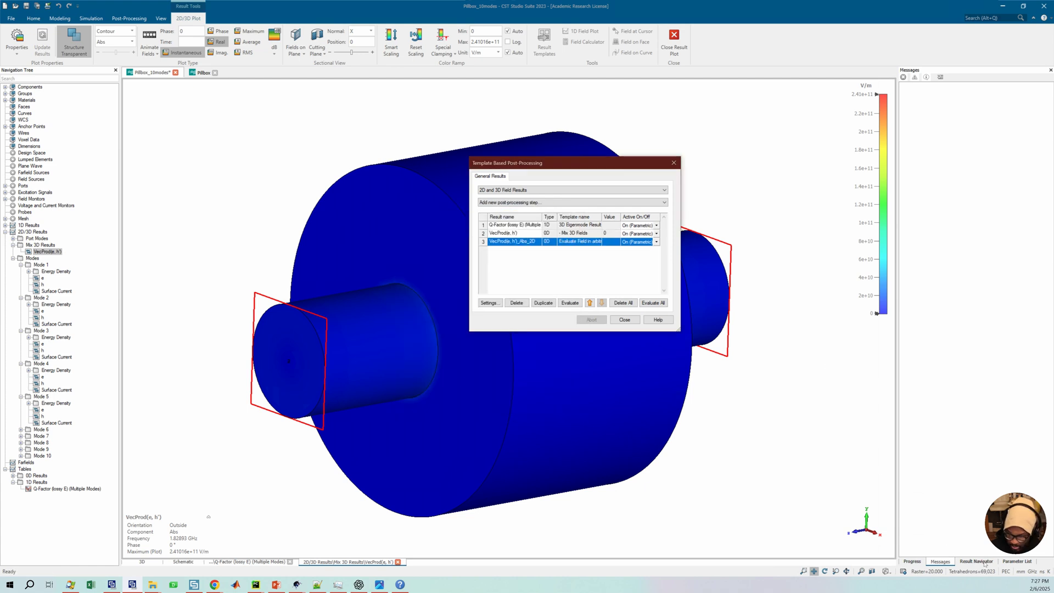
Step: Reopen the field evaluation settings and limit the area to Rmax r_bp, with Fmin 0 and Fmax 360
click(1017, 561)
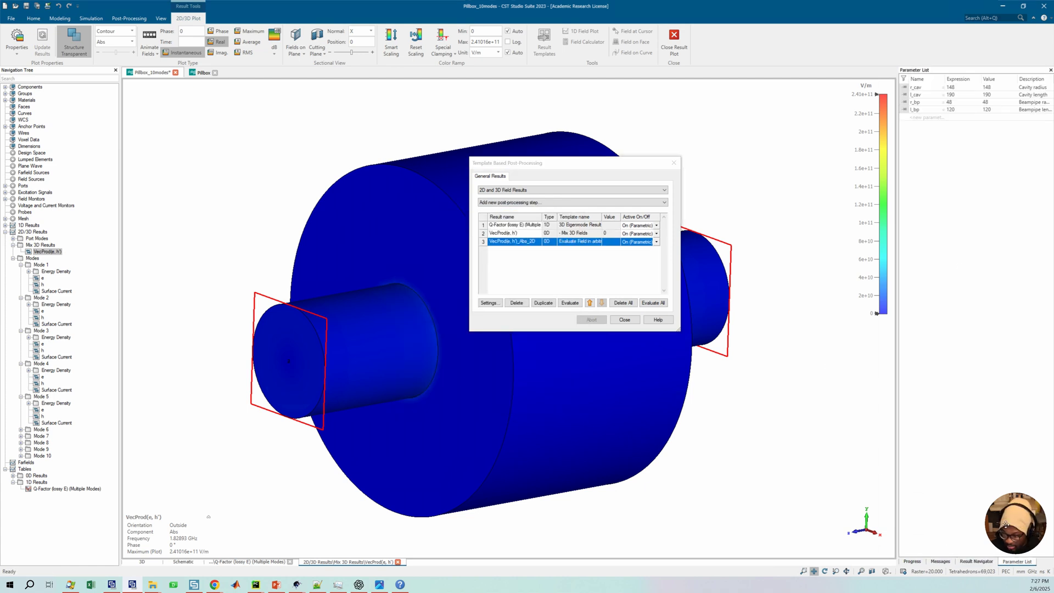
click(920, 103)
click(489, 303)
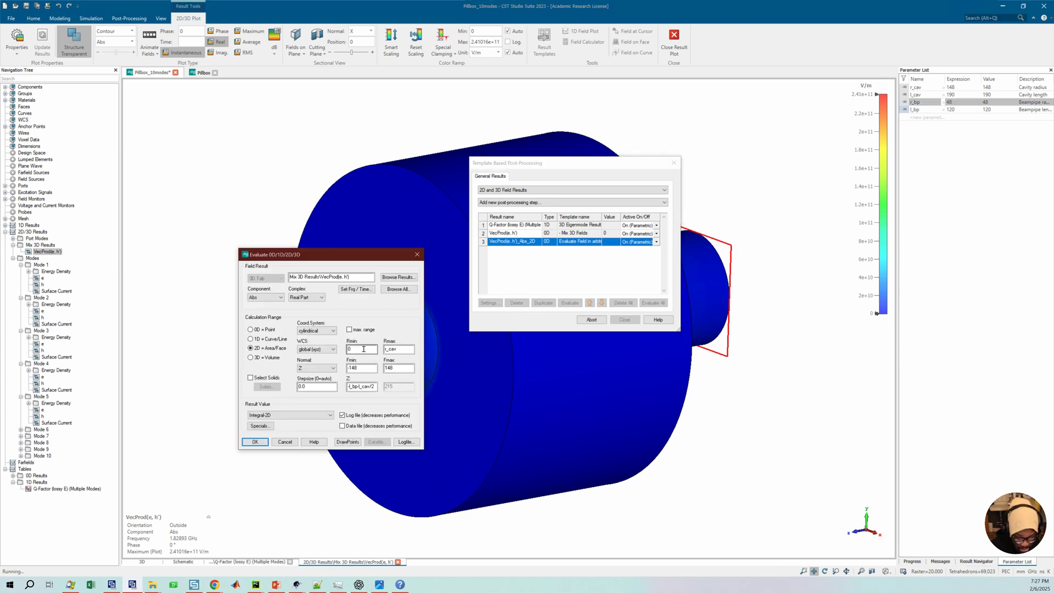
drag(401, 350, 380, 369)
text(bp)
text(0)
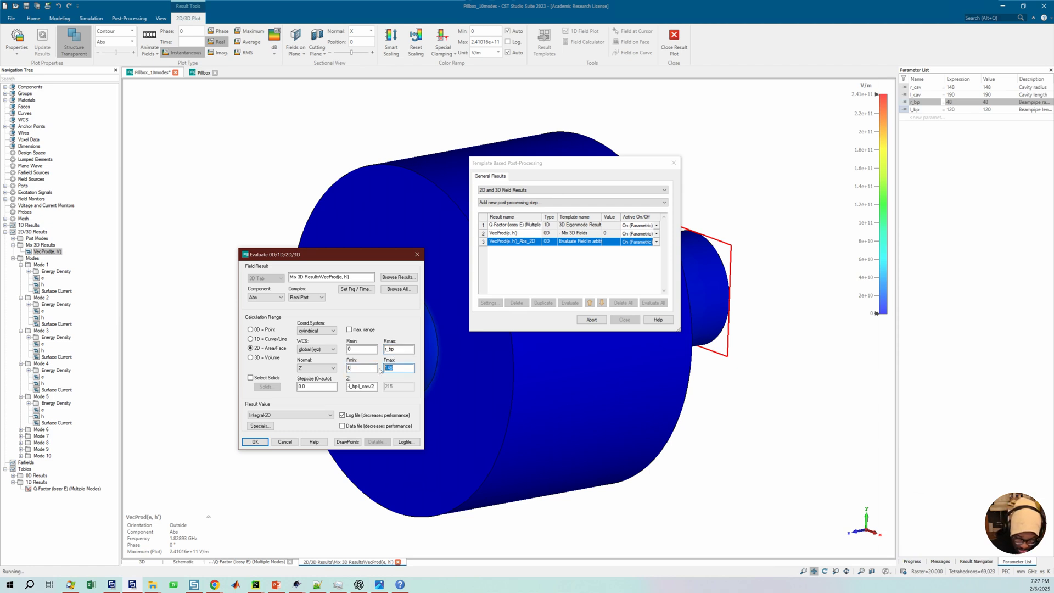
text(360)
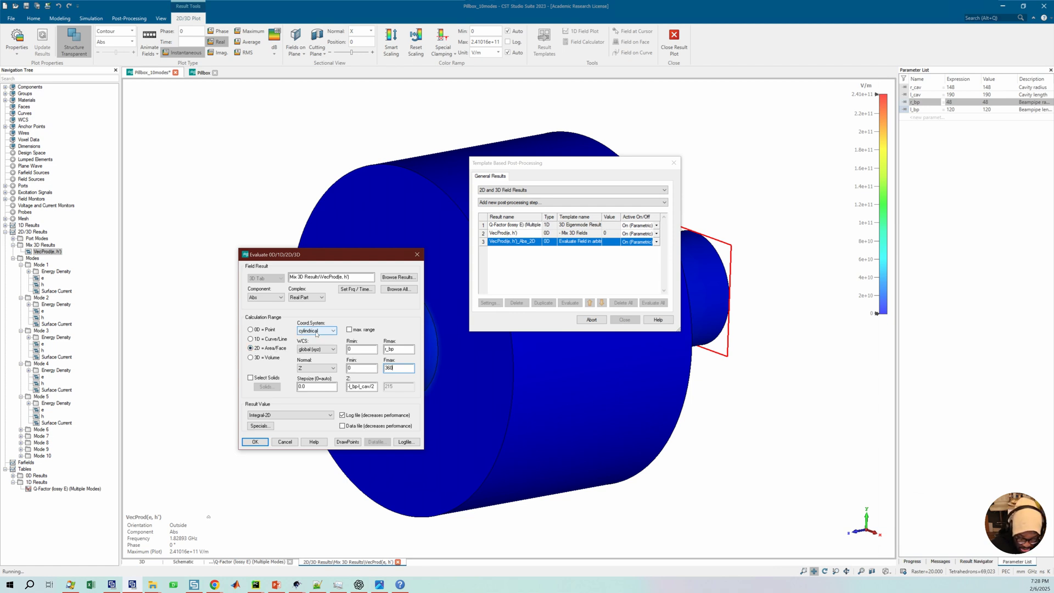
Step: Draw the evaluation points on the model and accept the field evaluation settings
drag(362, 258, 595, 299)
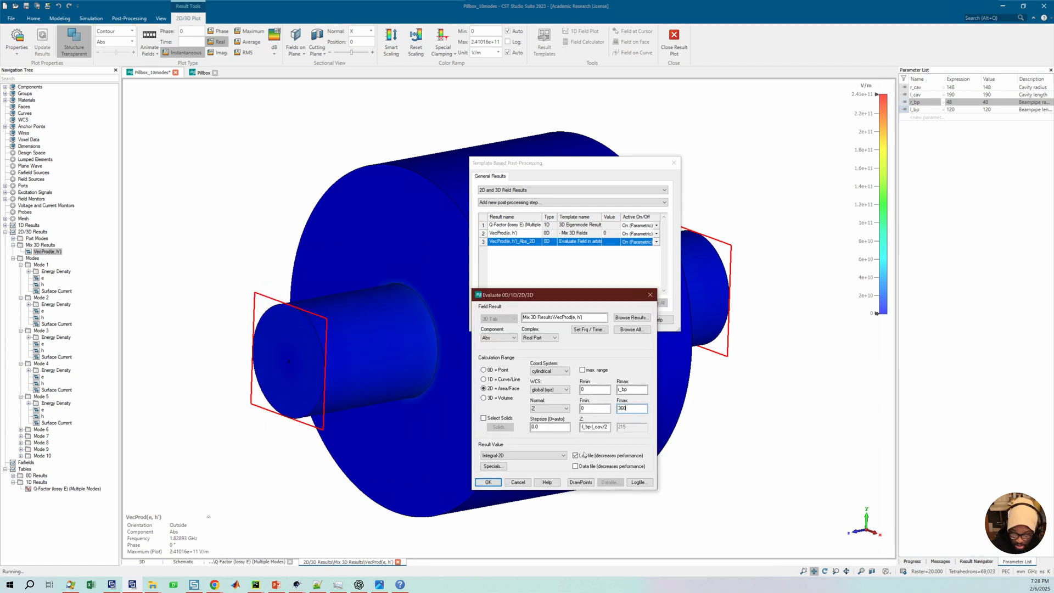
click(580, 483)
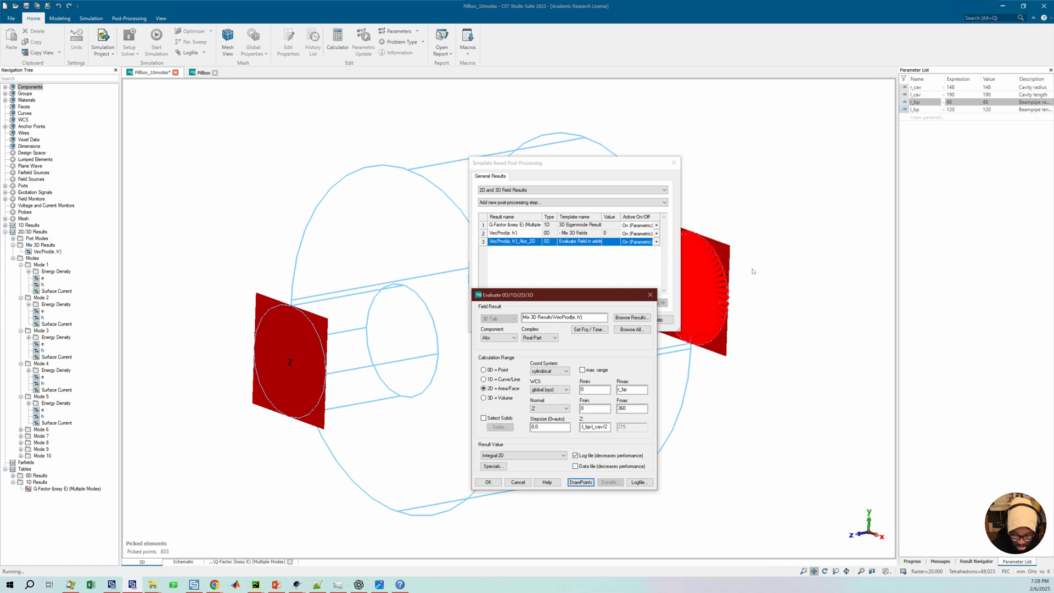
drag(542, 295, 507, 301)
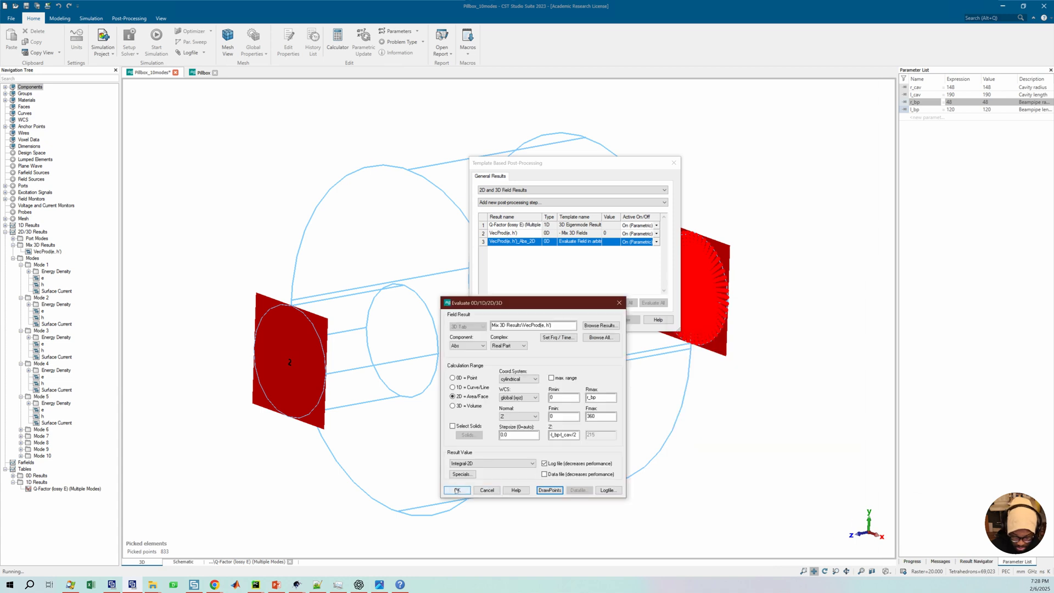
click(457, 489)
Step: Select component1 and examine the distribution of the evaluation points across the beampipe's circular port plane
drag(615, 159, 872, 186)
click(536, 318)
drag(536, 318, 486, 300)
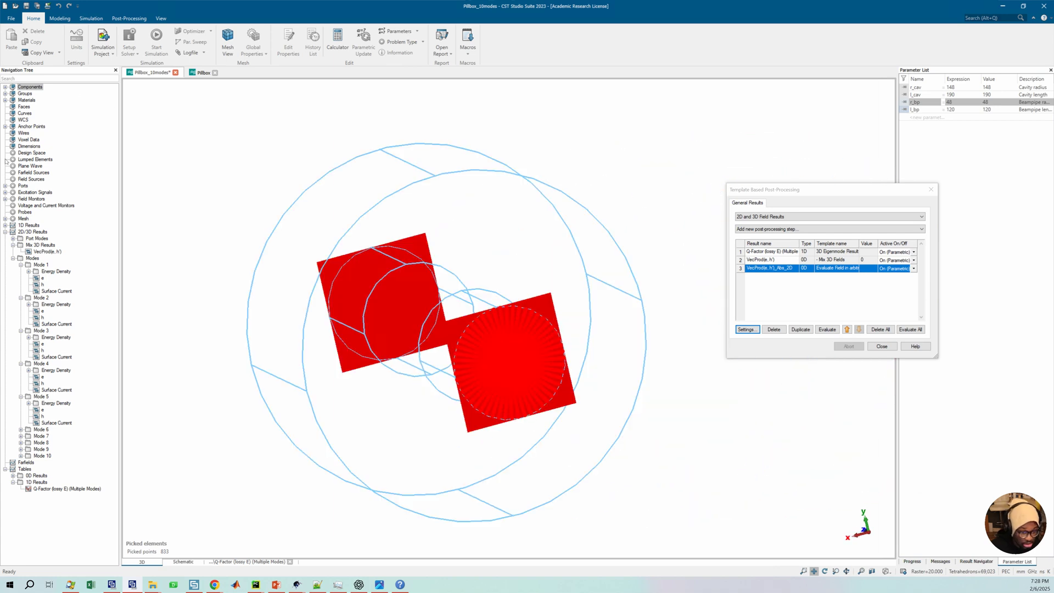
click(5, 87)
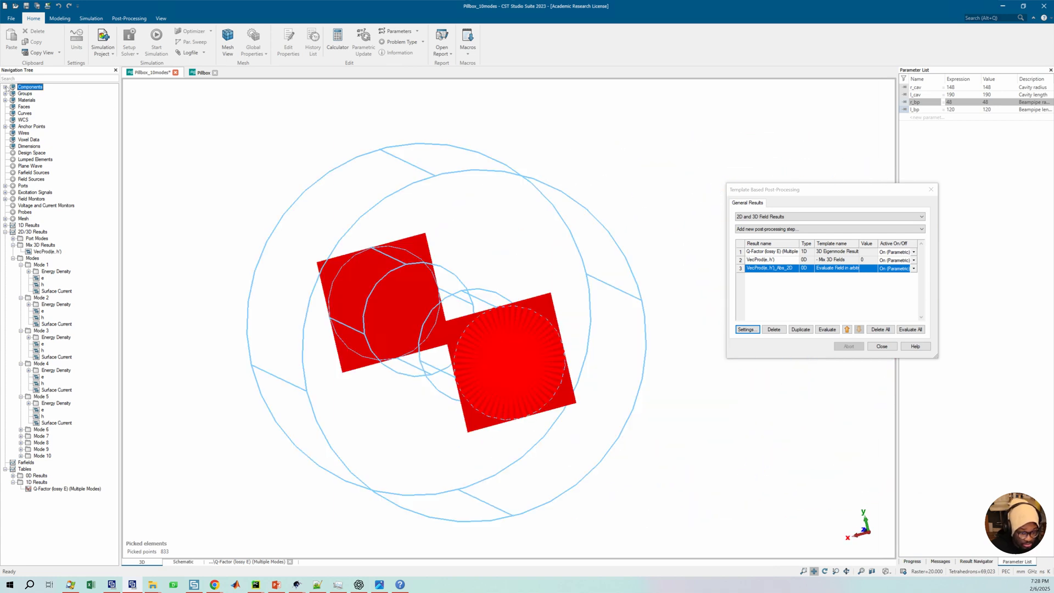
click(30, 94)
drag(508, 384, 535, 358)
scroll(534, 358, up, 4)
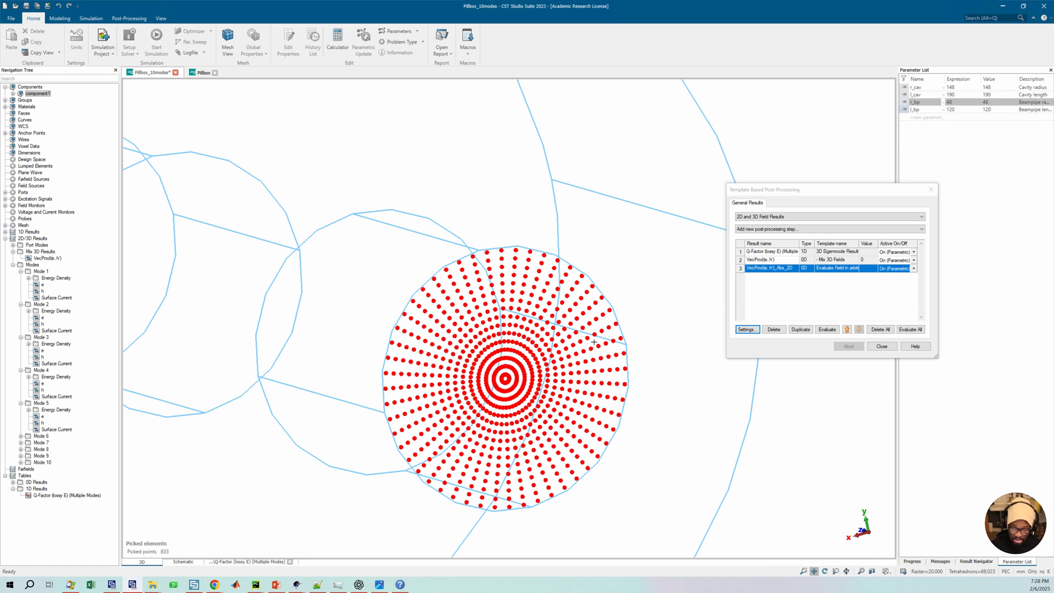
Step: Reopen the field evaluation settings, set Fmax to 180, and redraw the evaluation points
click(750, 328)
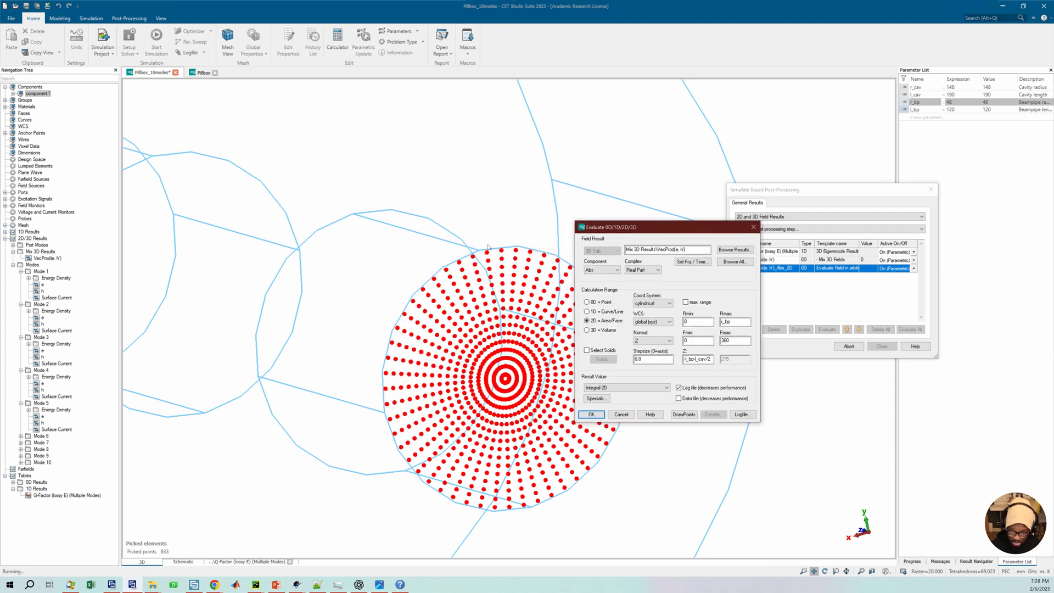
key(Tab)
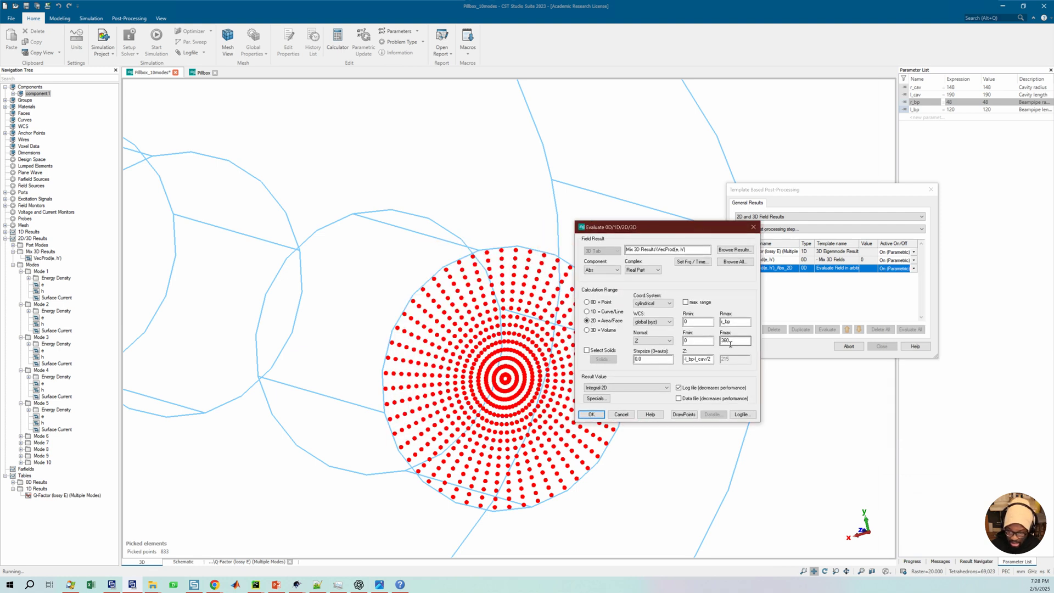
text(180)
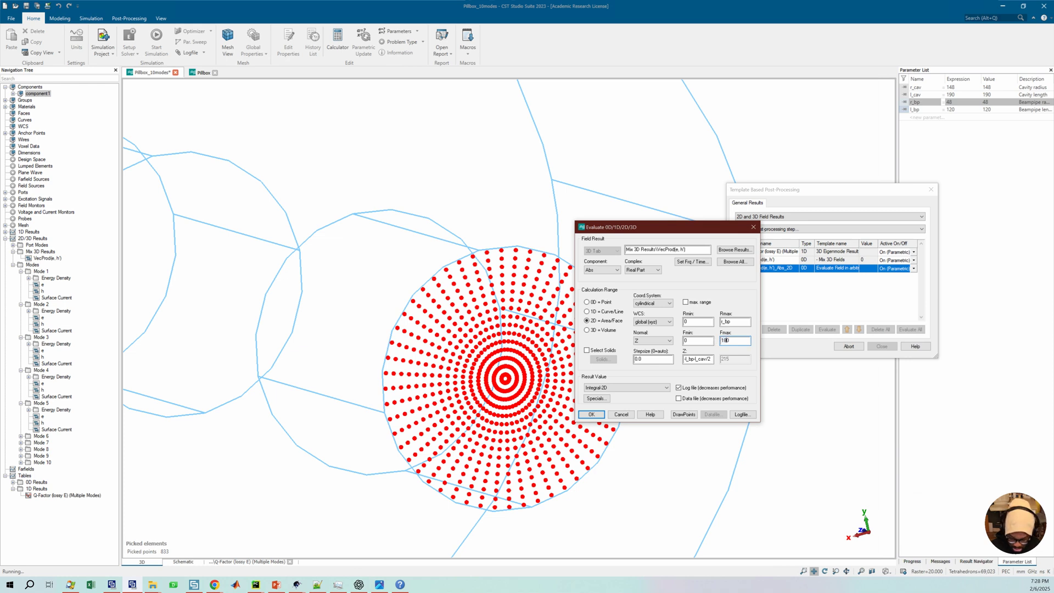
click(684, 415)
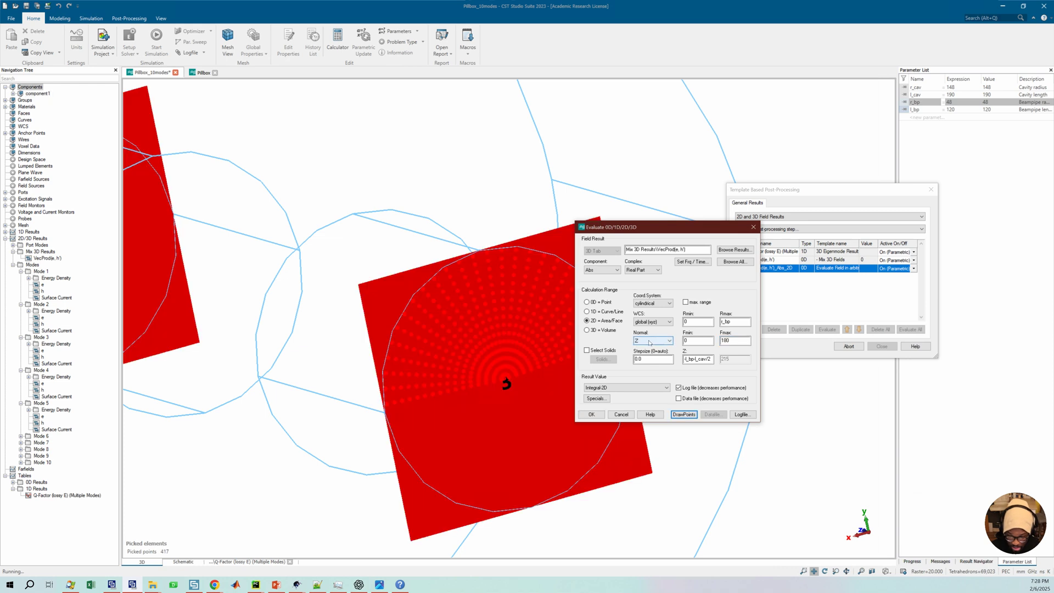
click(458, 339)
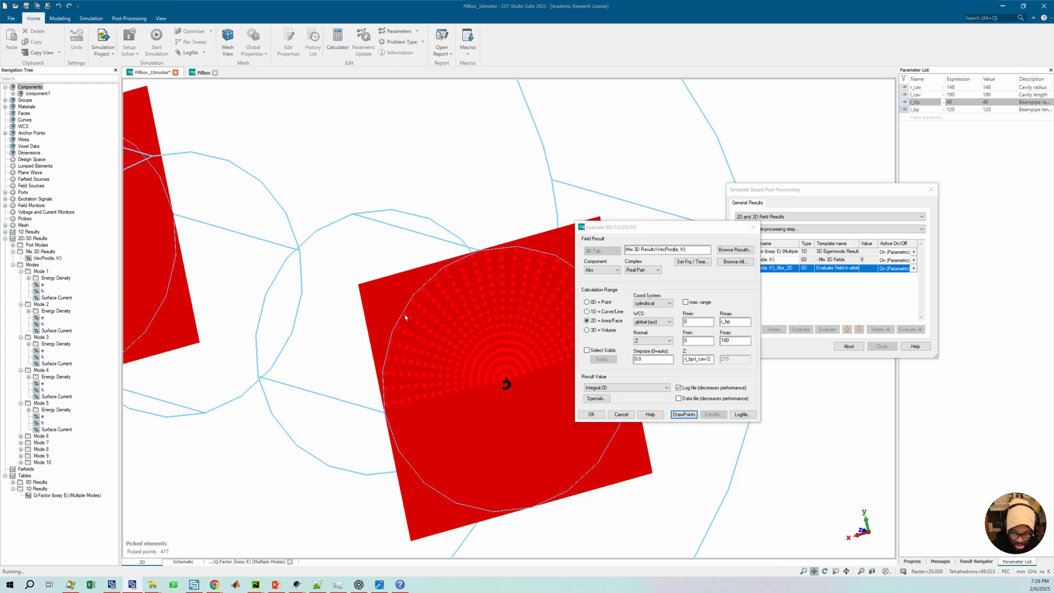
Step: Set Fmax back to 360 and redraw the evaluation points over the full circle
click(611, 226)
drag(654, 232, 733, 235)
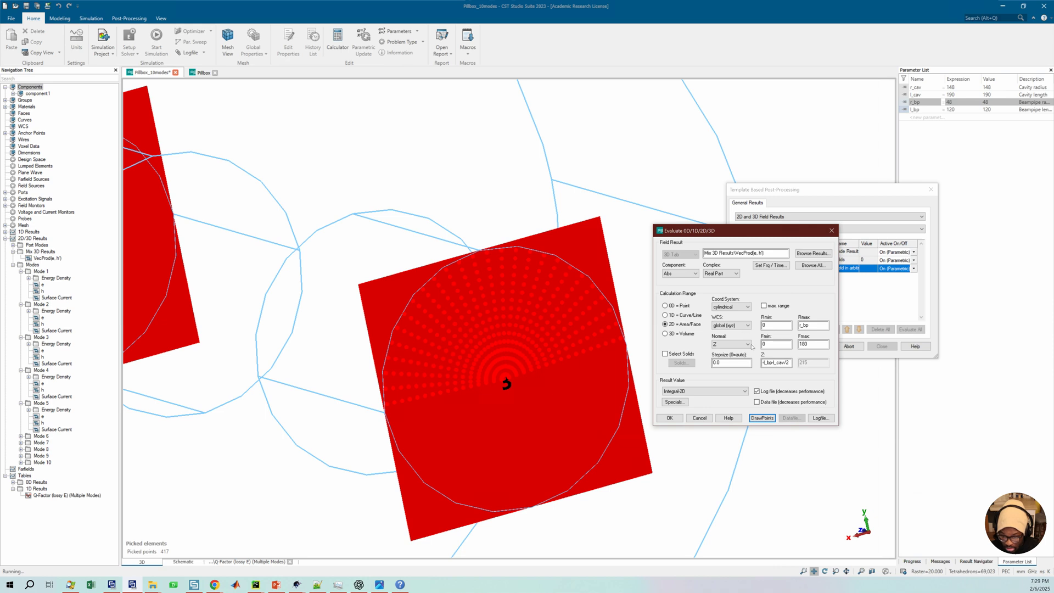
double_click(808, 344)
text(360)
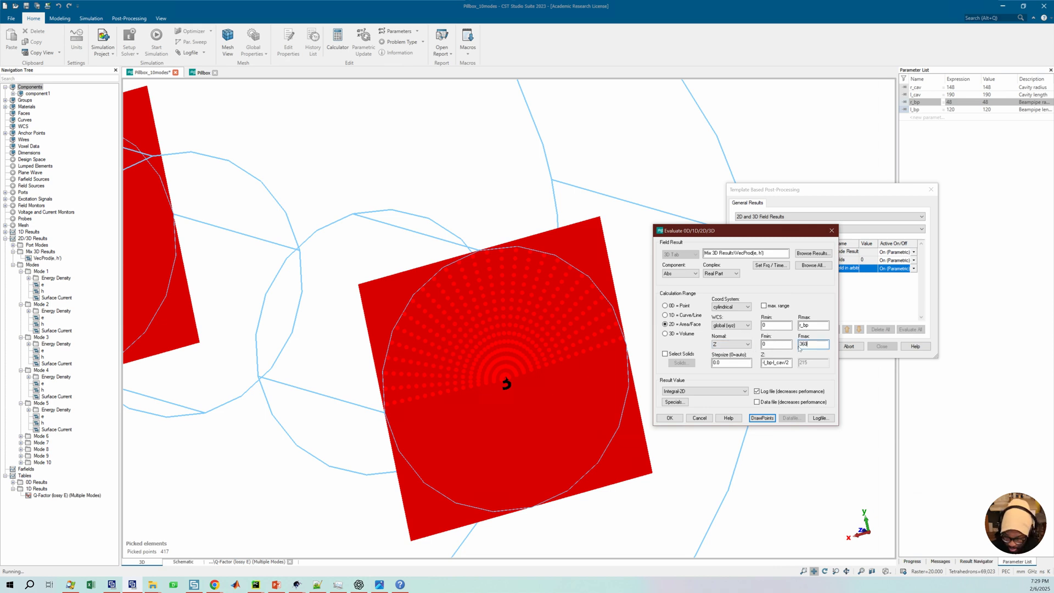
click(762, 417)
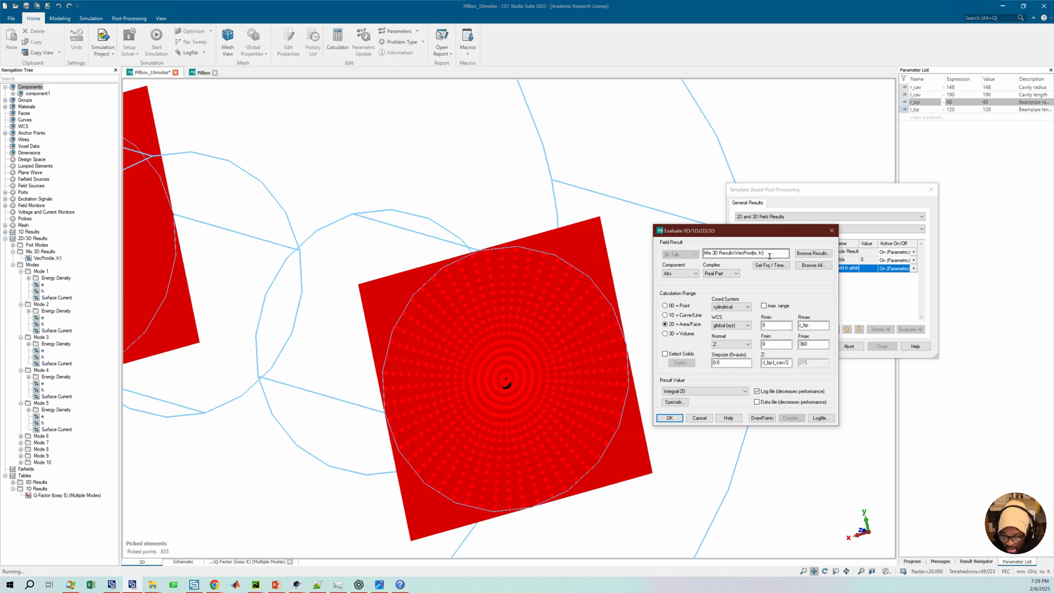
Step: Set the evaluated component of VecProd(e, h') to Normal, with Real Part as the complex option
drag(764, 255, 739, 257)
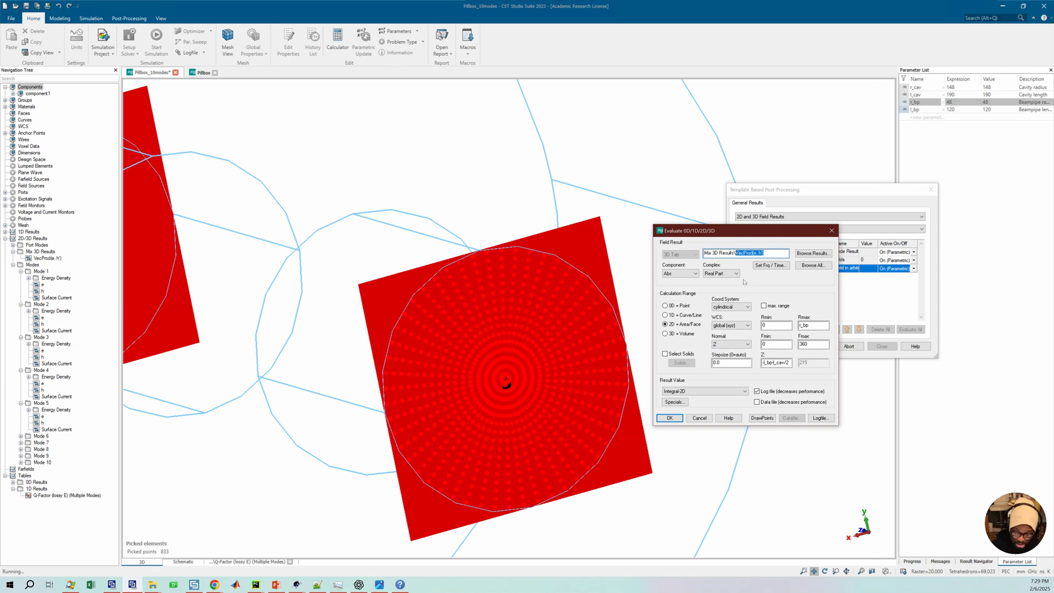
click(685, 273)
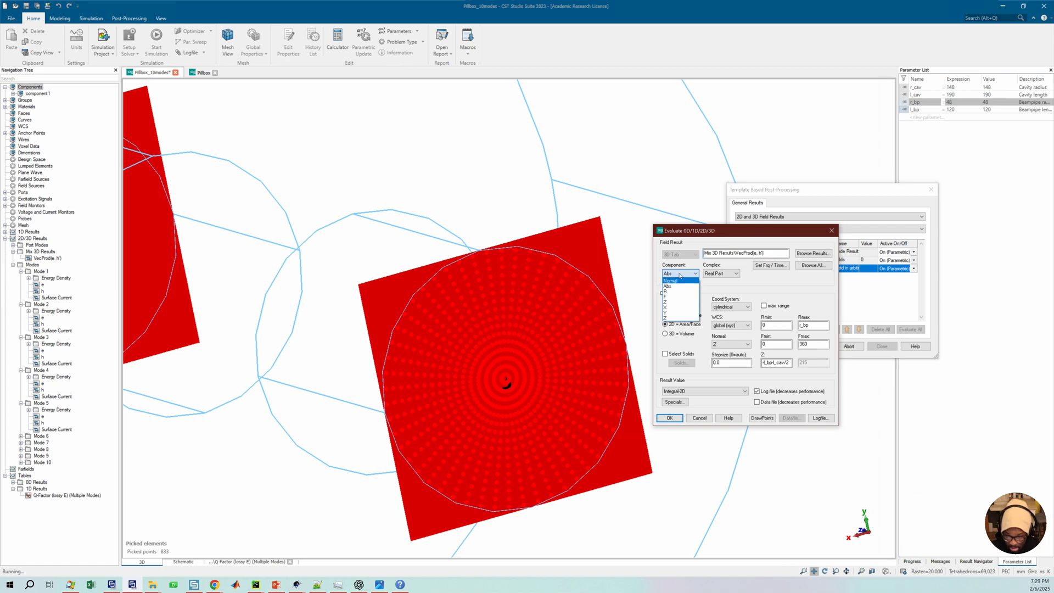
click(676, 281)
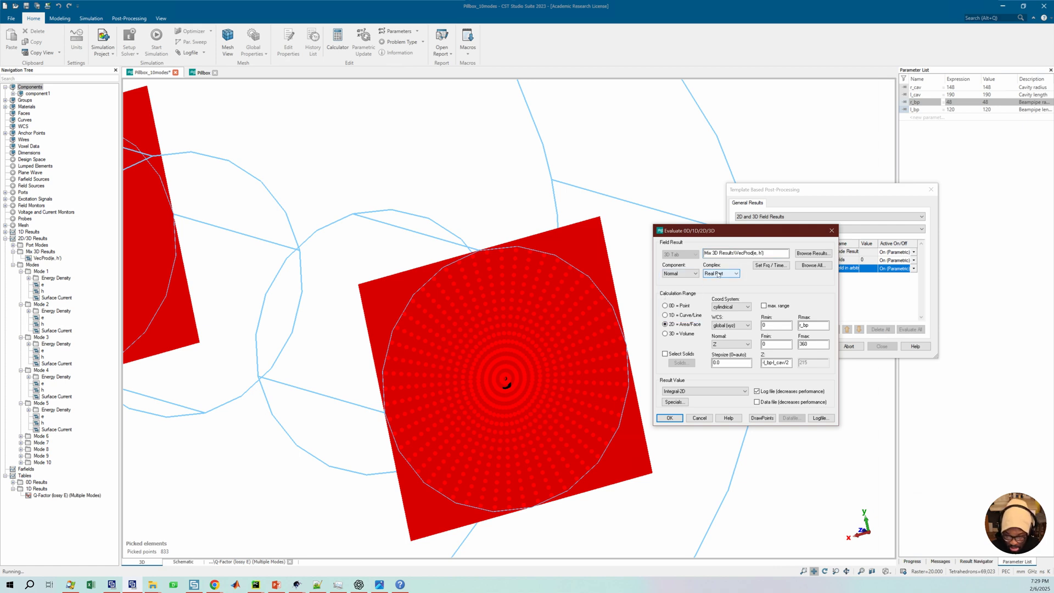
click(718, 274)
click(715, 280)
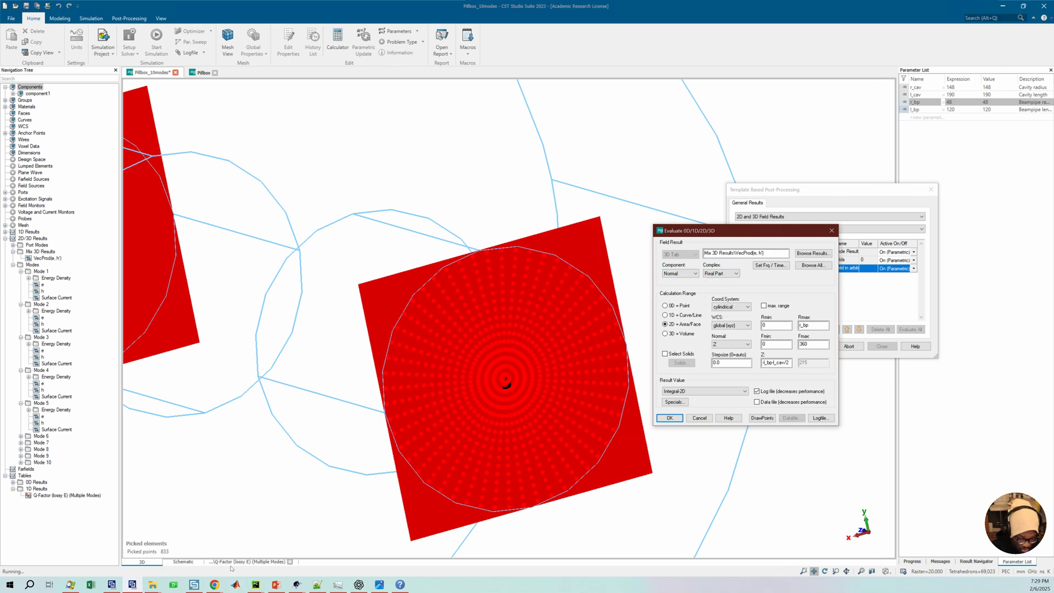
Step: Check the time-averaged Poynting vector and the port-plane normal term in the dlete (4).pdf notes in Chrome, and return to CST Studio
click(214, 584)
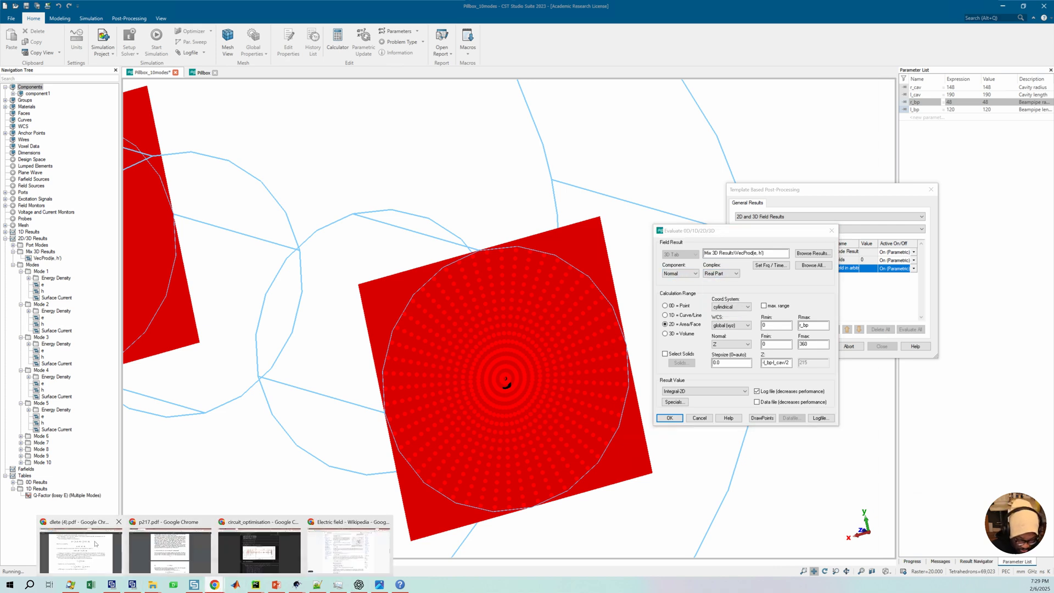
click(96, 544)
drag(452, 172, 522, 174)
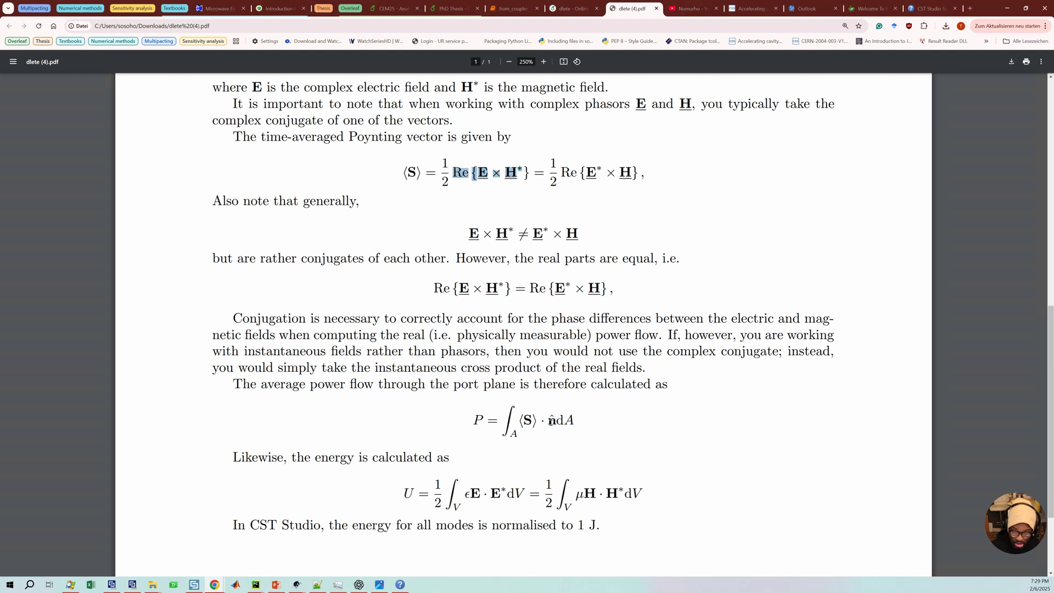
mouse_move(554, 422)
mouse_down()
mouse_move(526, 422)
mouse_move(575, 422)
mouse_move(563, 422)
mouse_up()
click(529, 424)
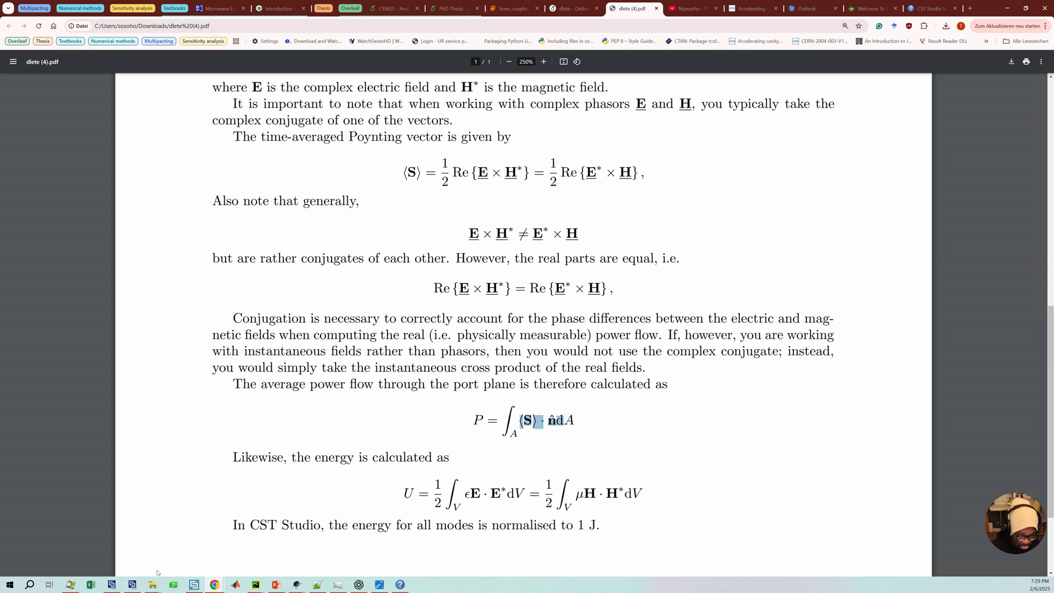
click(134, 584)
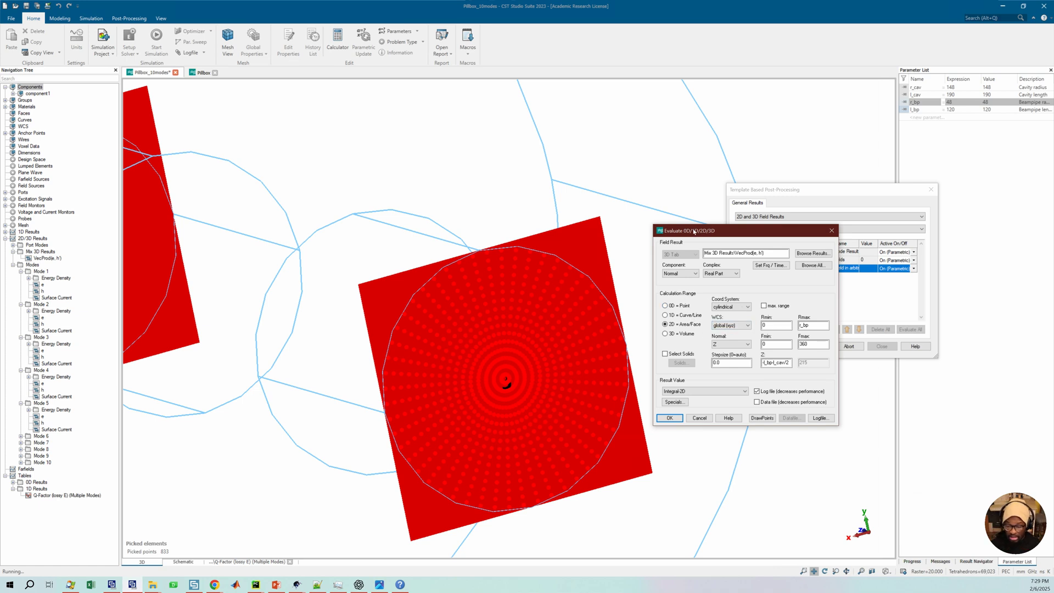
Step: Recheck the port-plane power flow integrand in the dlete (4).pdf notes in Chrome and return to the field evaluation settings in CST Studio
drag(684, 230, 624, 217)
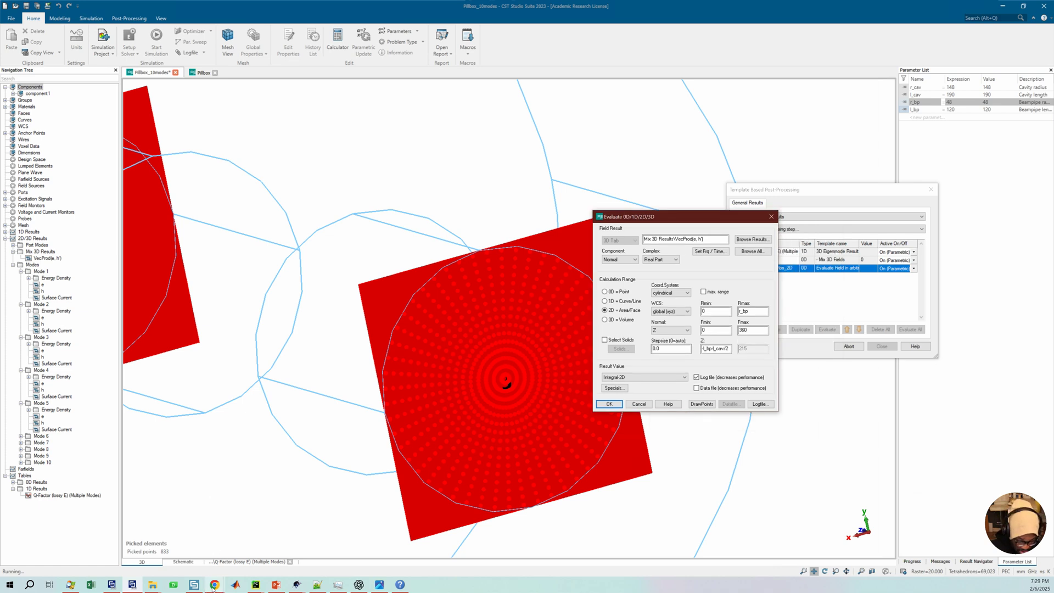
mouse_move(214, 584)
click(89, 544)
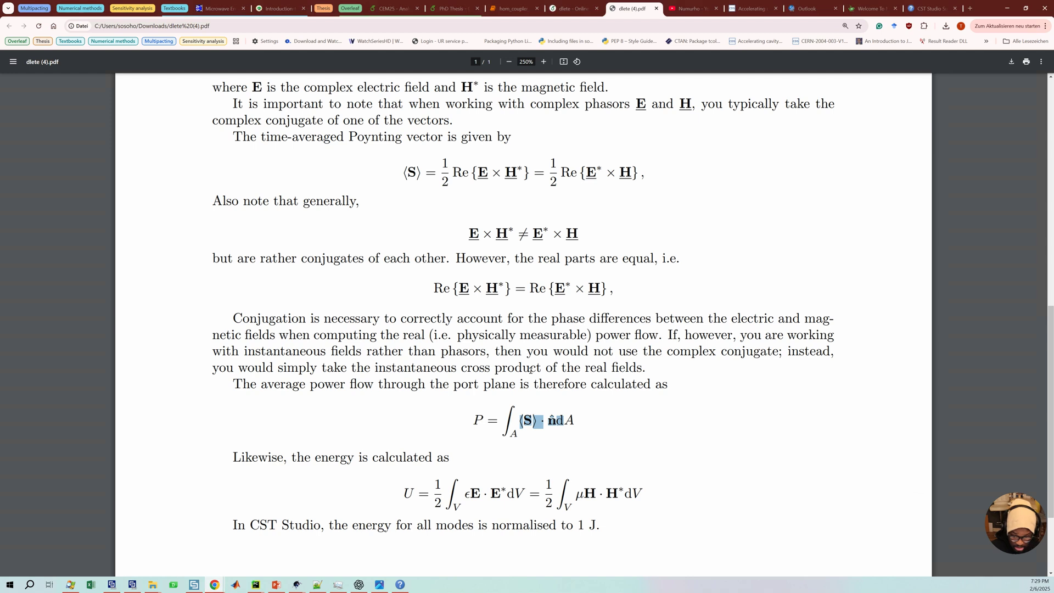
click(522, 421)
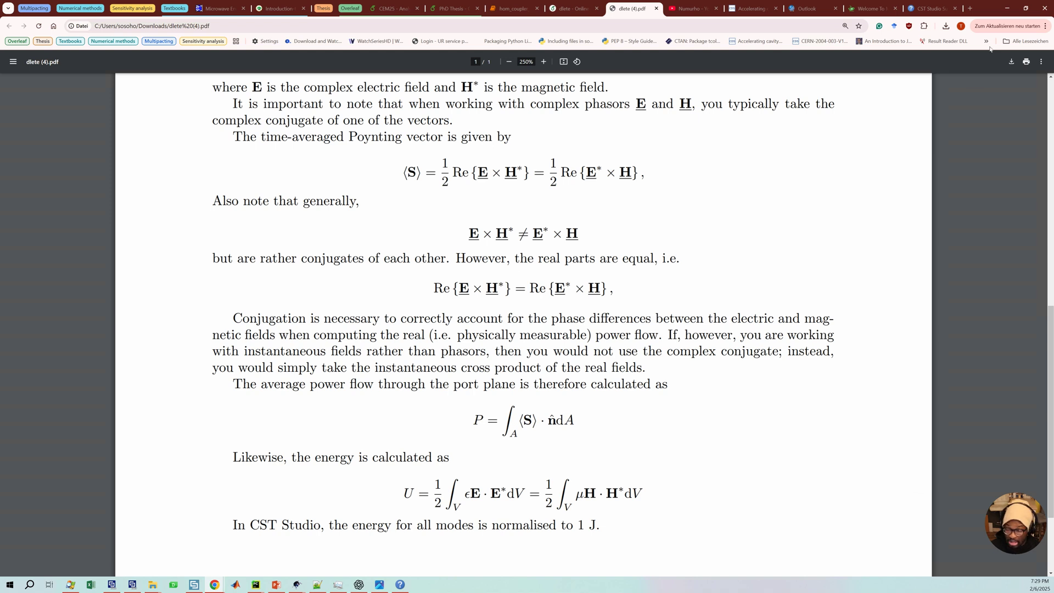
click(1007, 8)
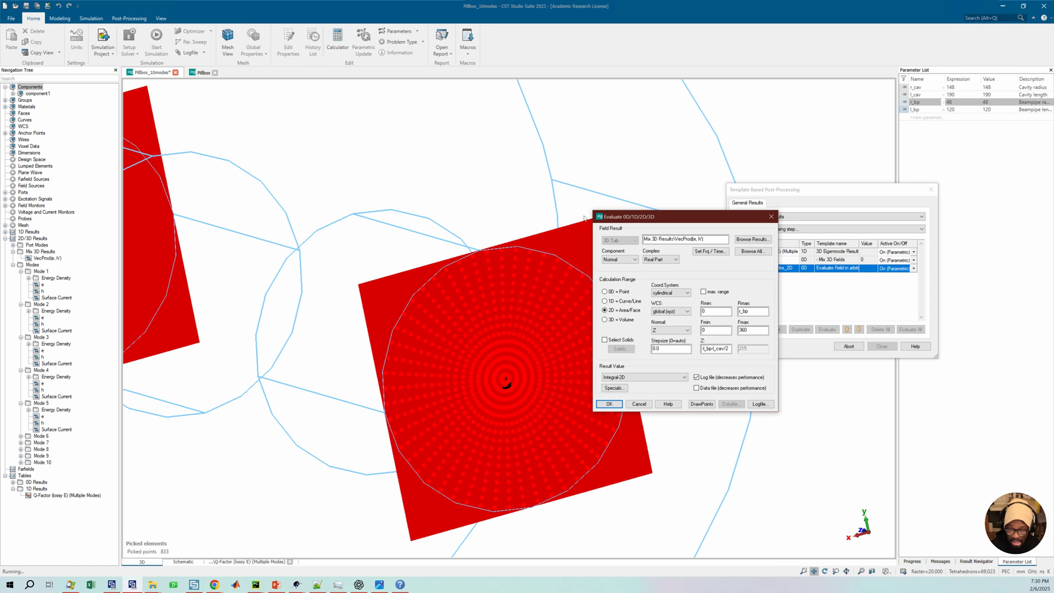
Step: Examine the available result value options for the 2D evaluation, keeping Integral-2D
drag(585, 218, 502, 214)
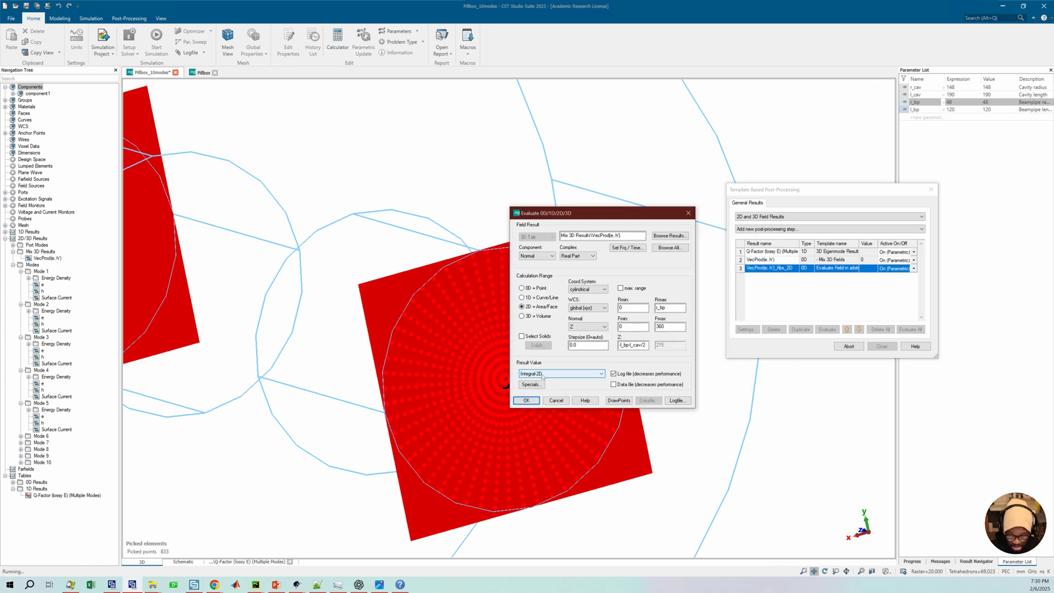
click(542, 375)
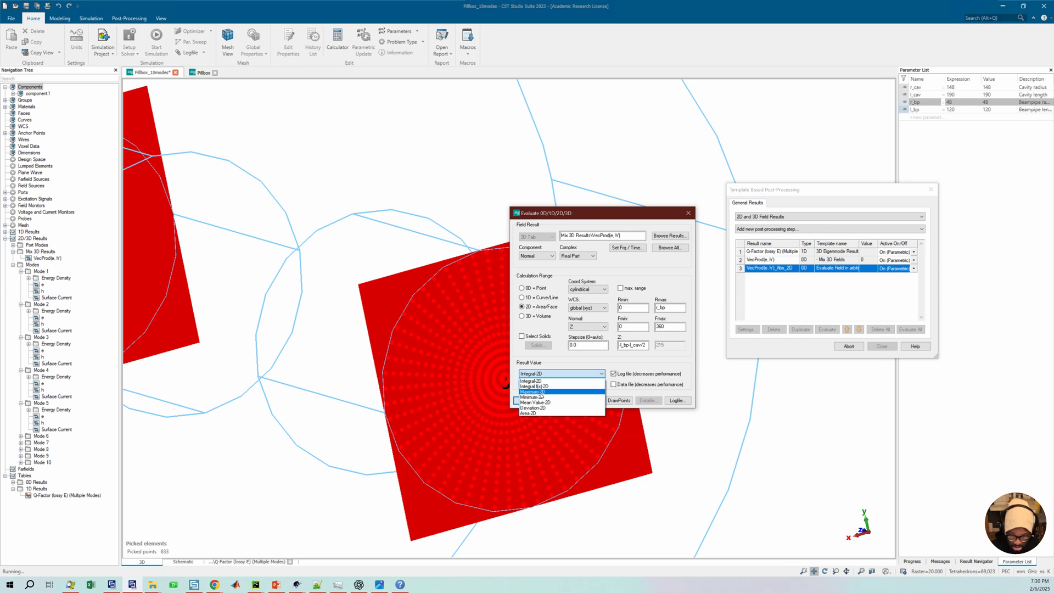
click(558, 358)
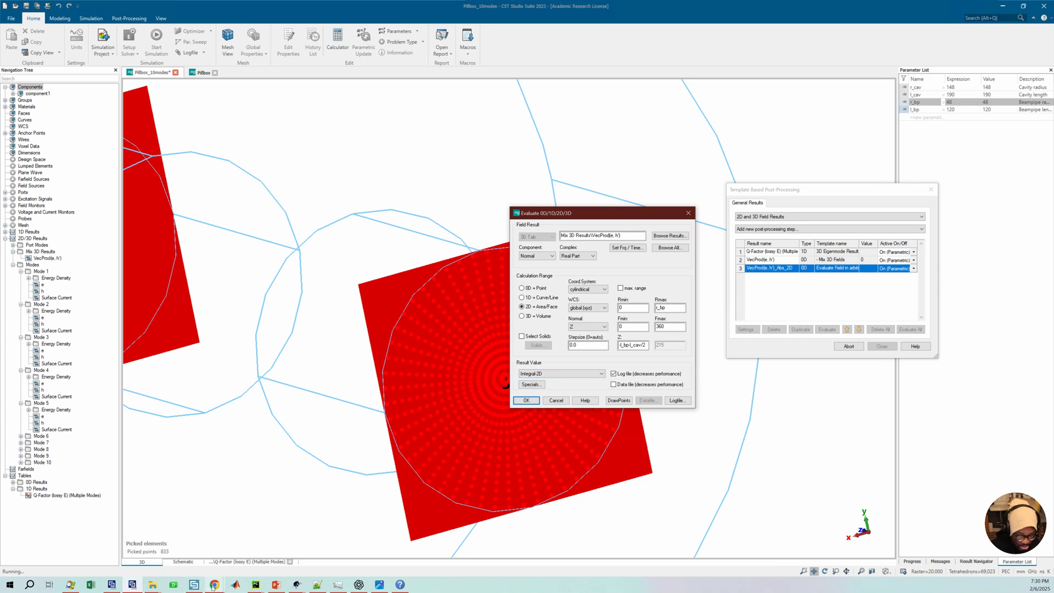
Step: Check the surface integral of the average power flow in the dlete (4).pdf notes, then return to CST Studio and keep Integral-2D as the result value
mouse_move(214, 587)
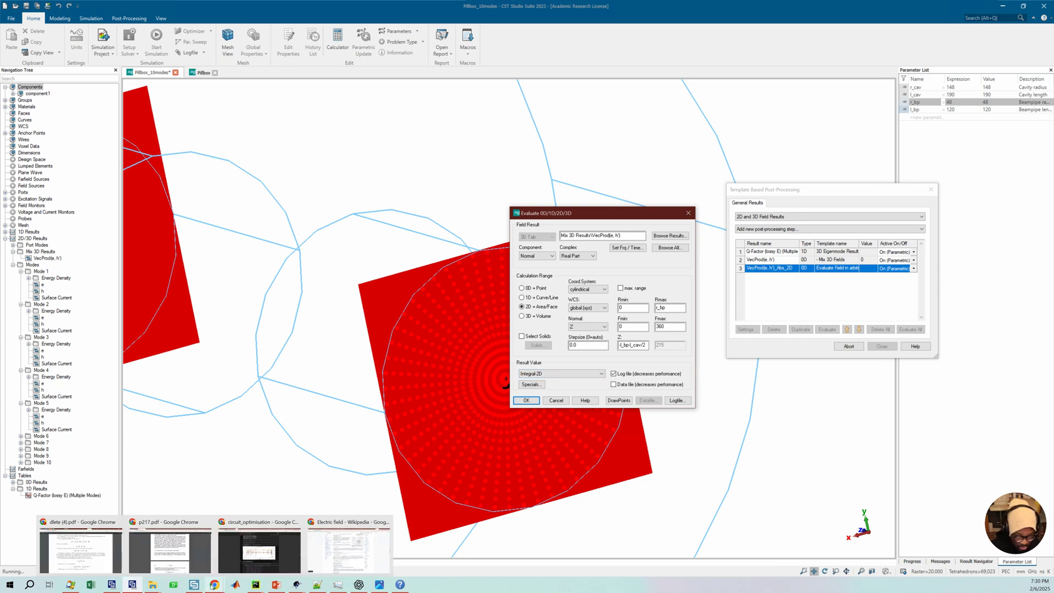
click(91, 547)
drag(520, 422, 555, 425)
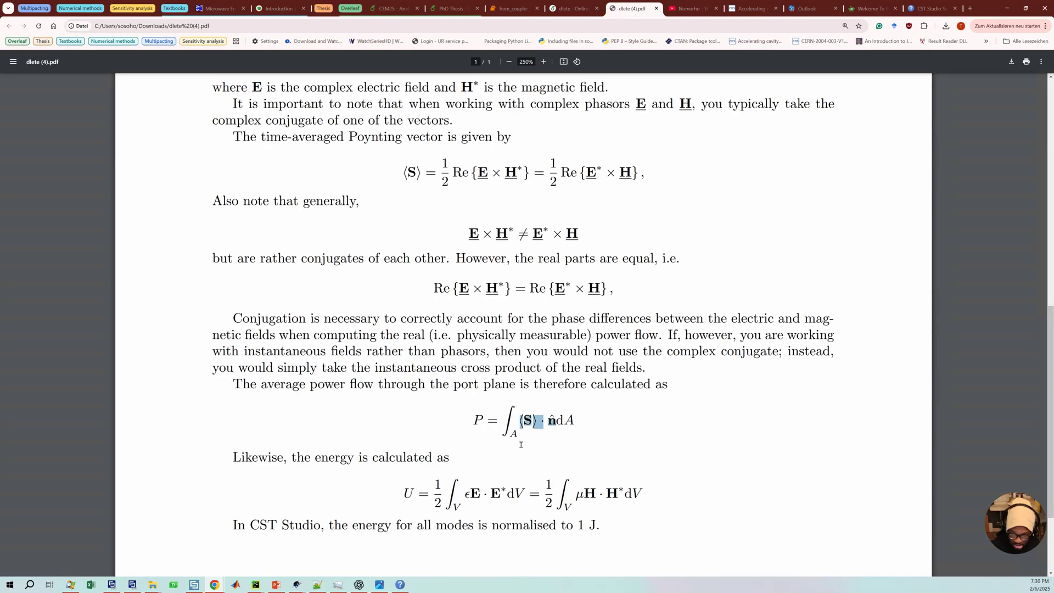
click(132, 586)
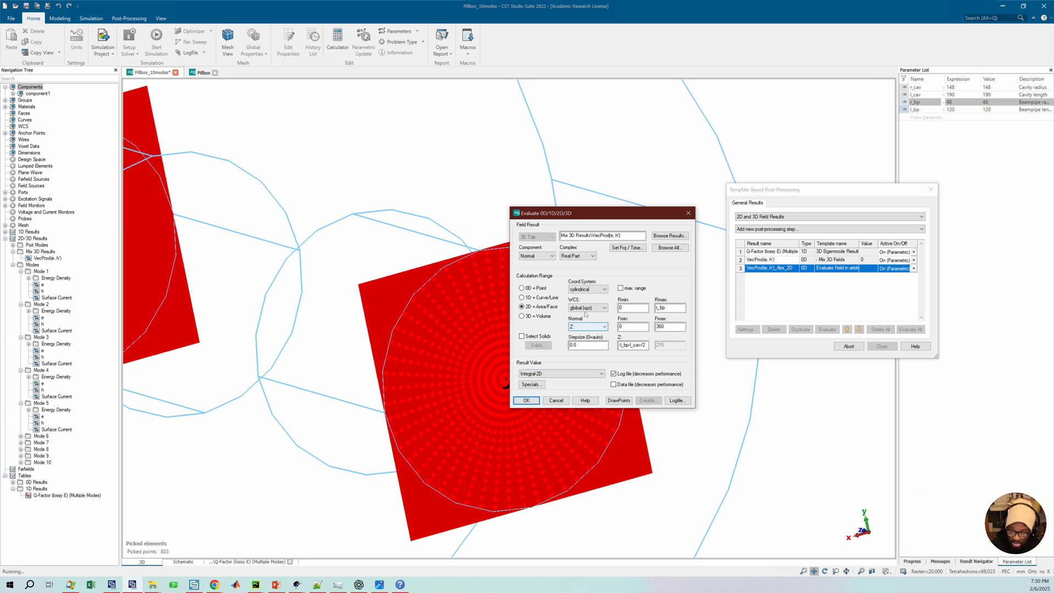
click(544, 375)
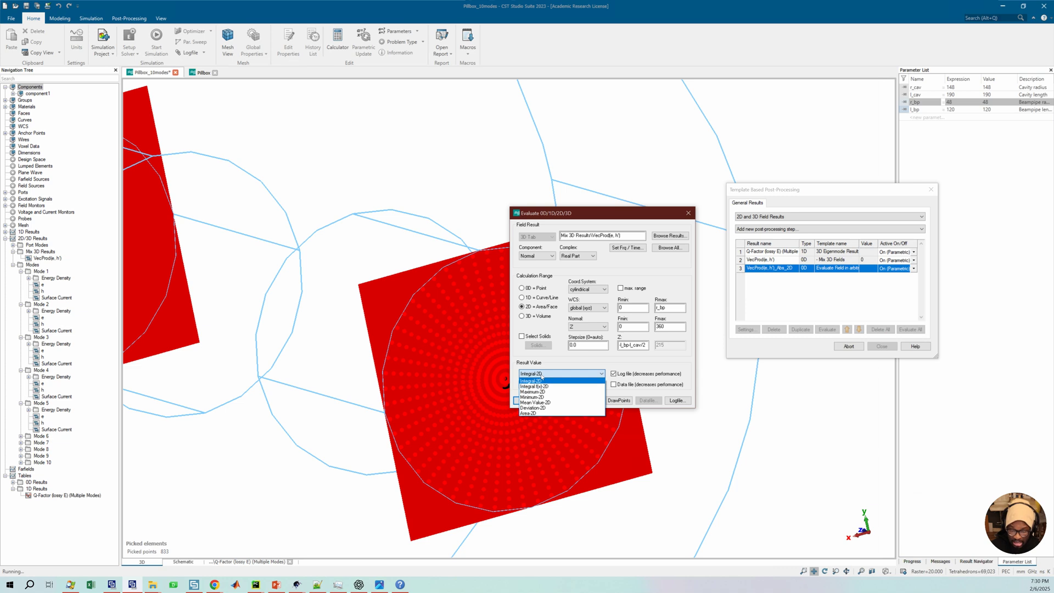
click(543, 377)
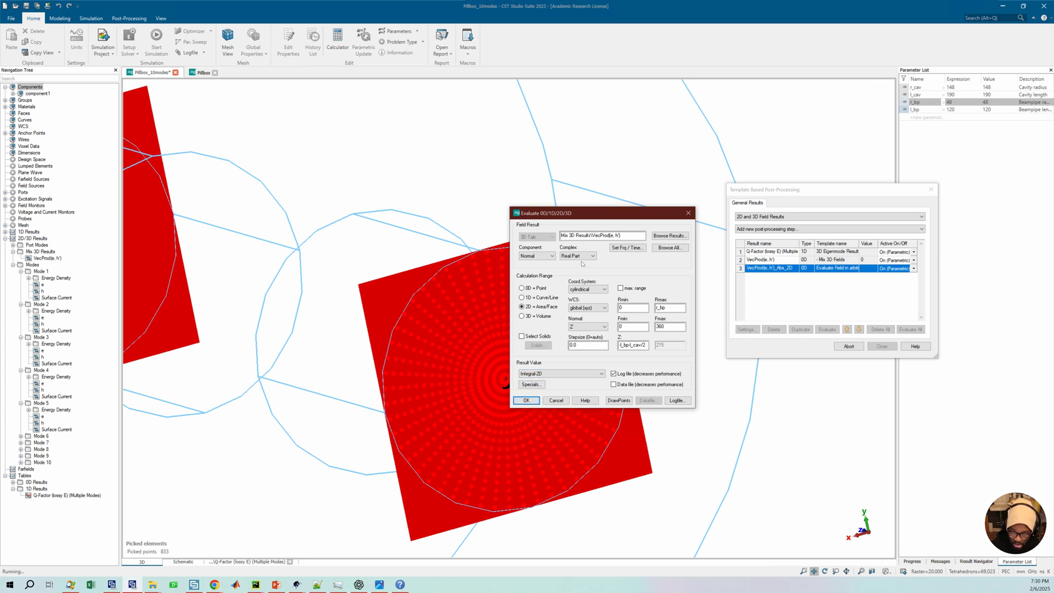
Step: Apply the field evaluation settings, evaluate the normal VecProd(e, h') step, and widen the post-processing list so its full value is readable
drag(565, 217, 451, 218)
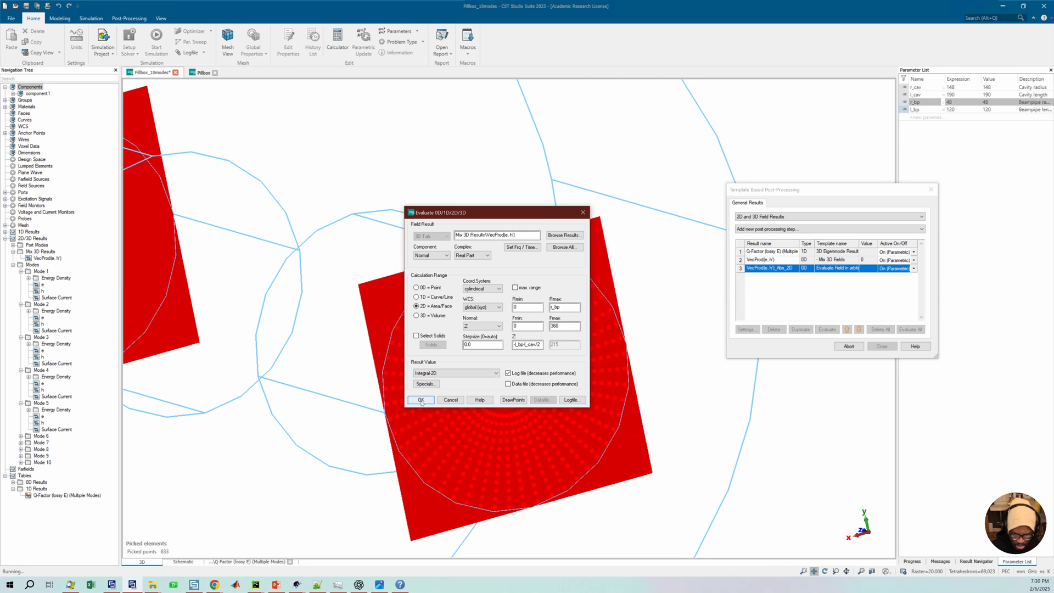
click(421, 401)
drag(812, 190, 565, 185)
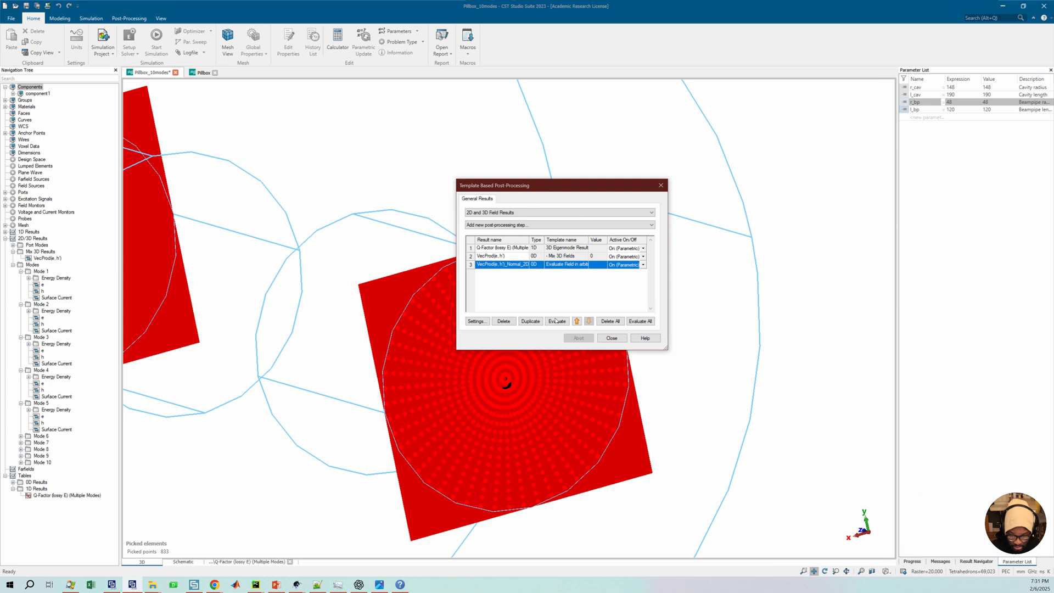
click(557, 321)
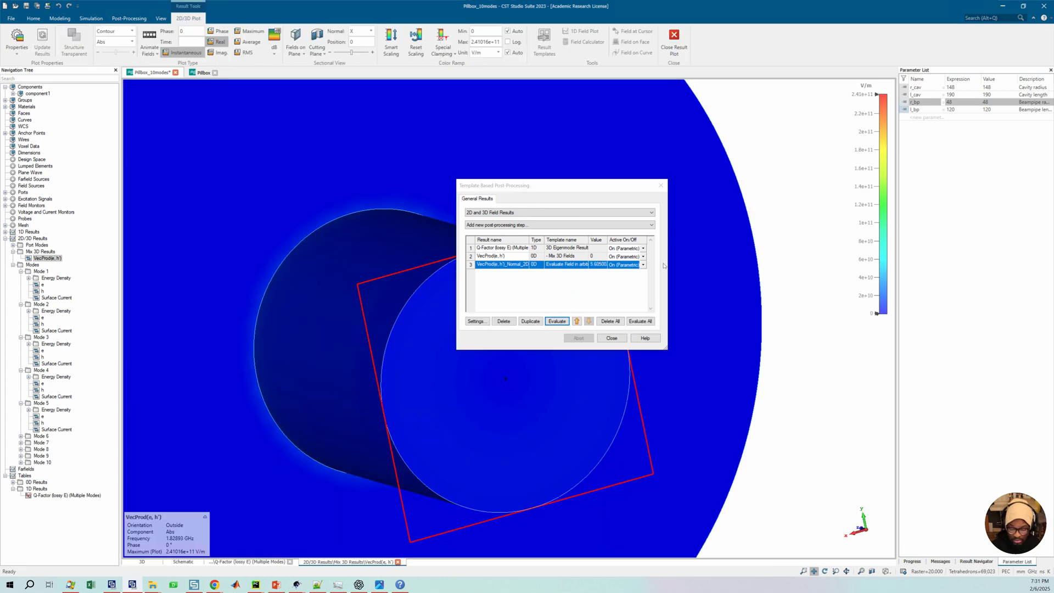
drag(667, 266, 854, 266)
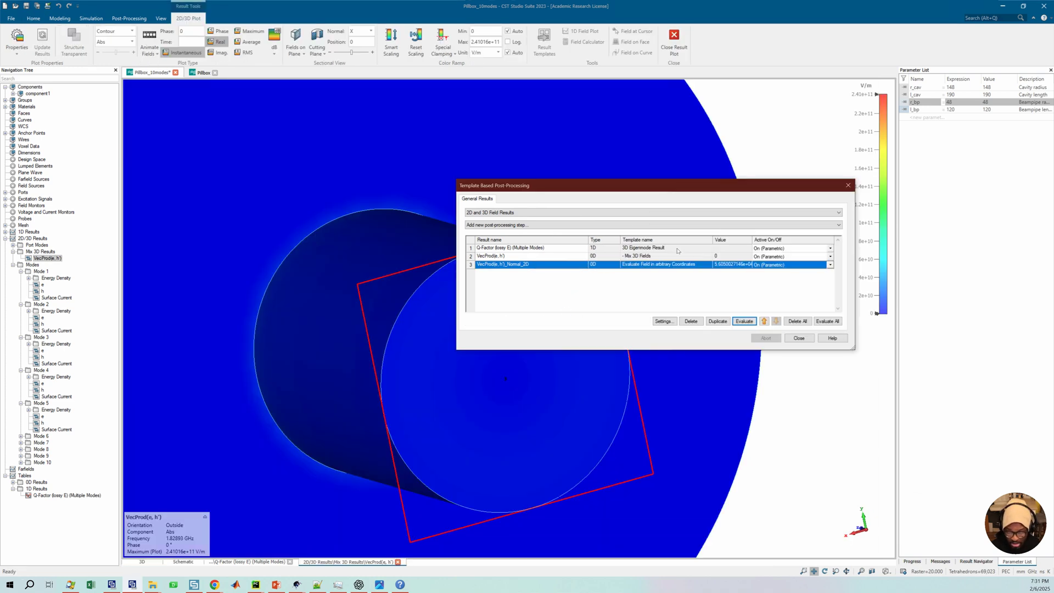
double_click(588, 240)
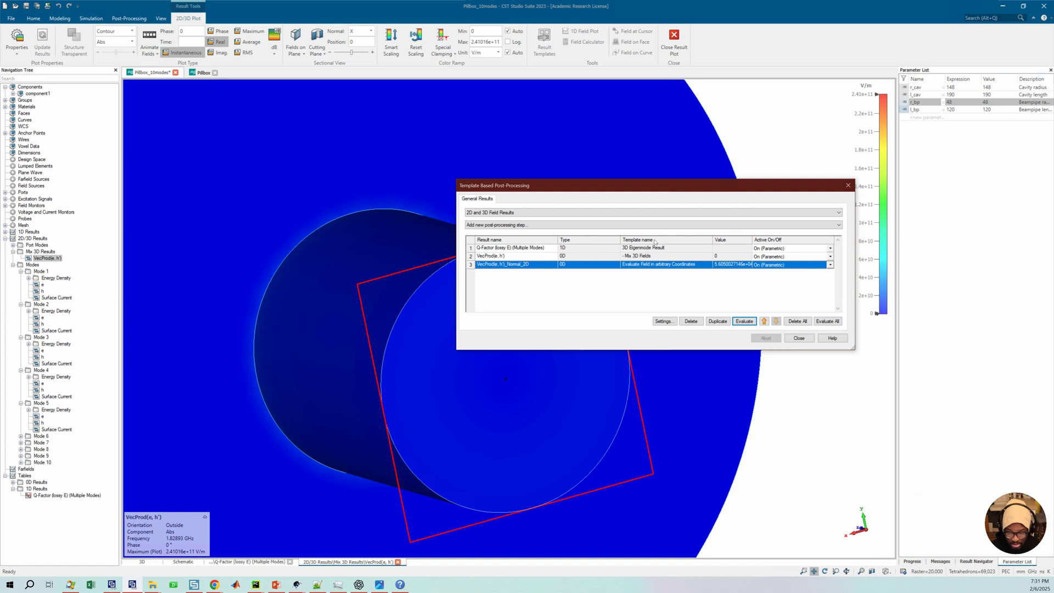
drag(674, 240, 661, 240)
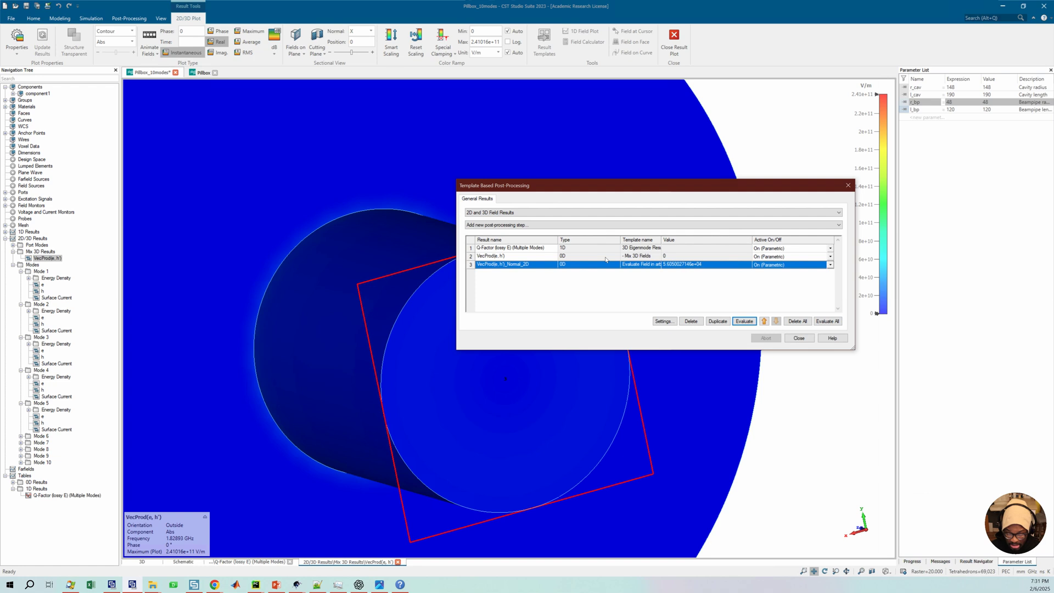
Step: Set the special integral function f($X) of the normal VecProd(e, h') evaluation to 2*$X, apply it and re-evaluate the step
click(745, 322)
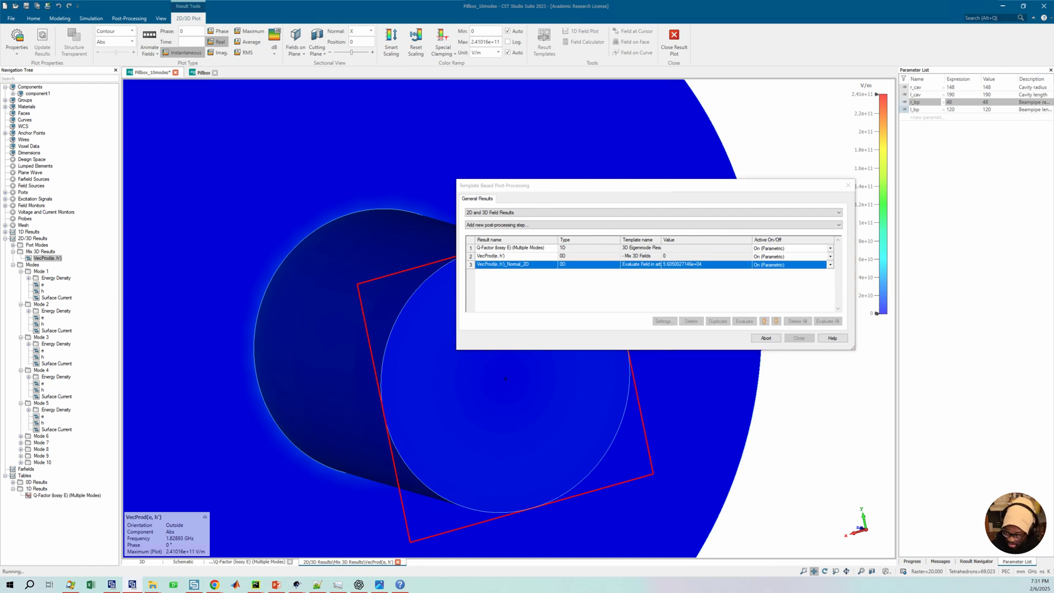
drag(448, 286, 453, 256)
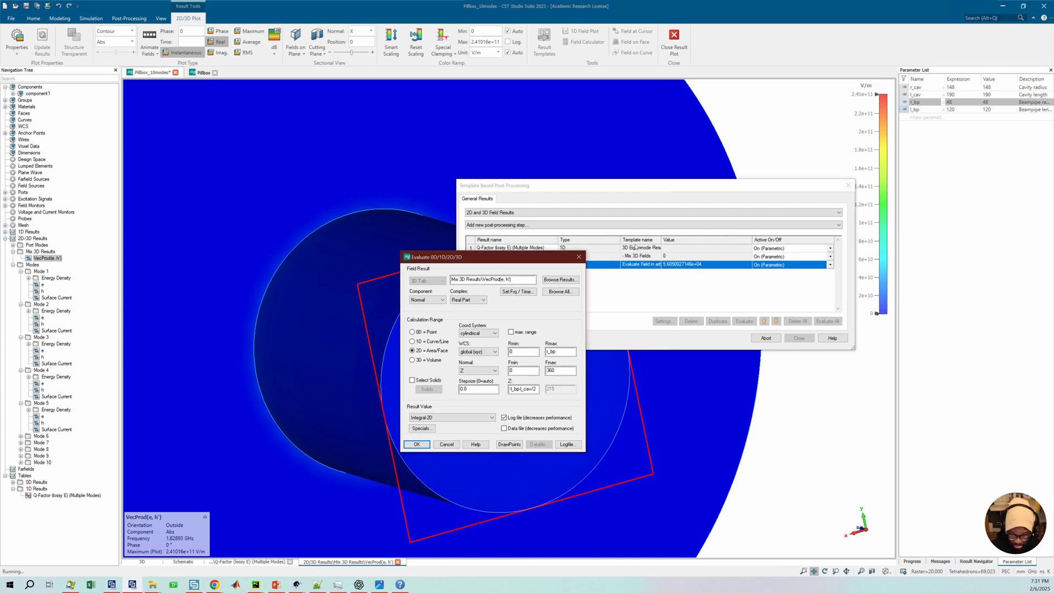
drag(504, 259, 418, 267)
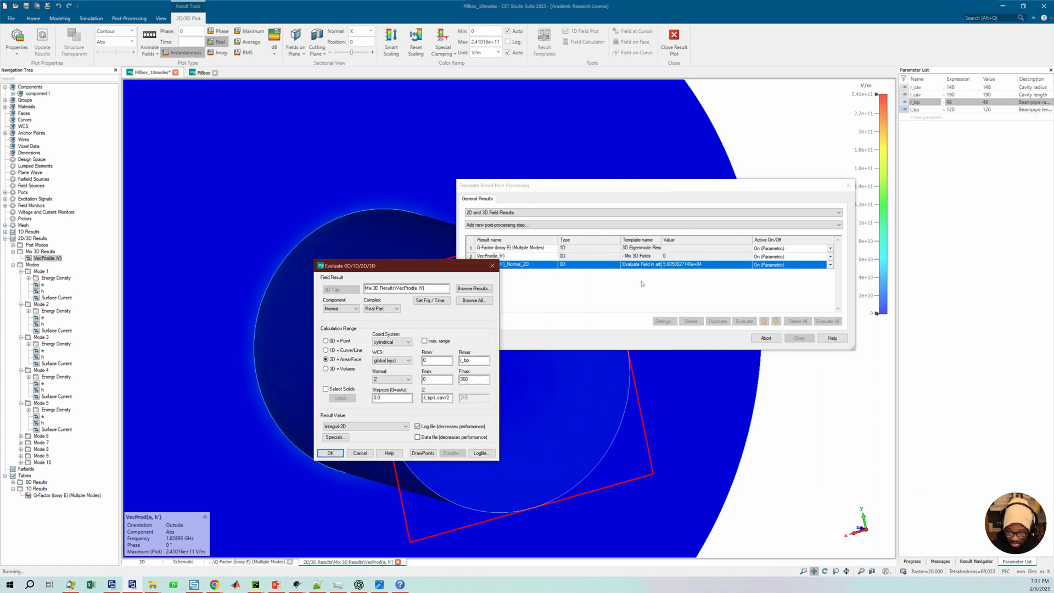
click(336, 437)
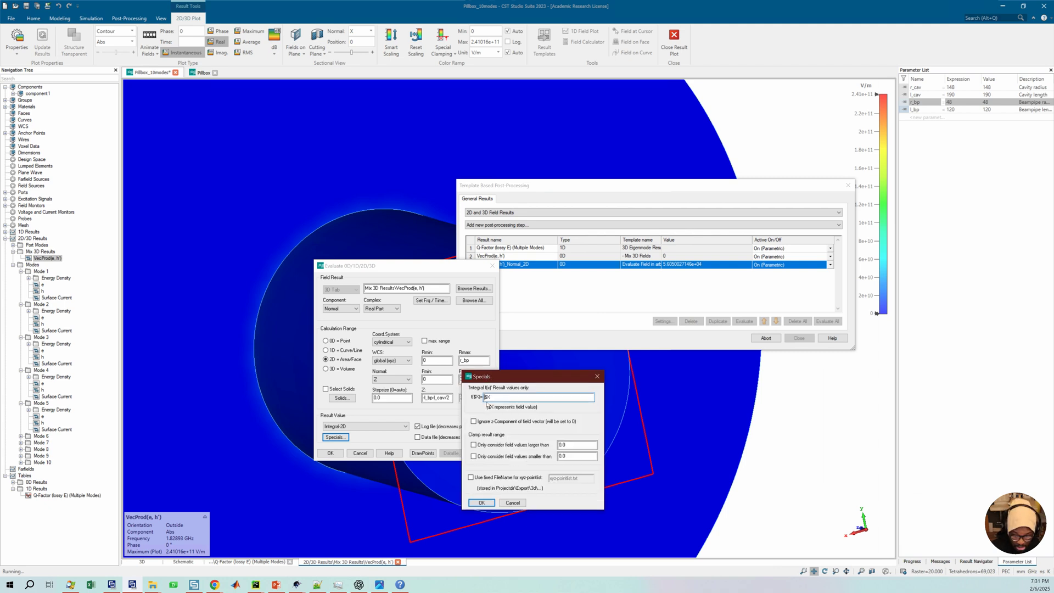
text(2*)
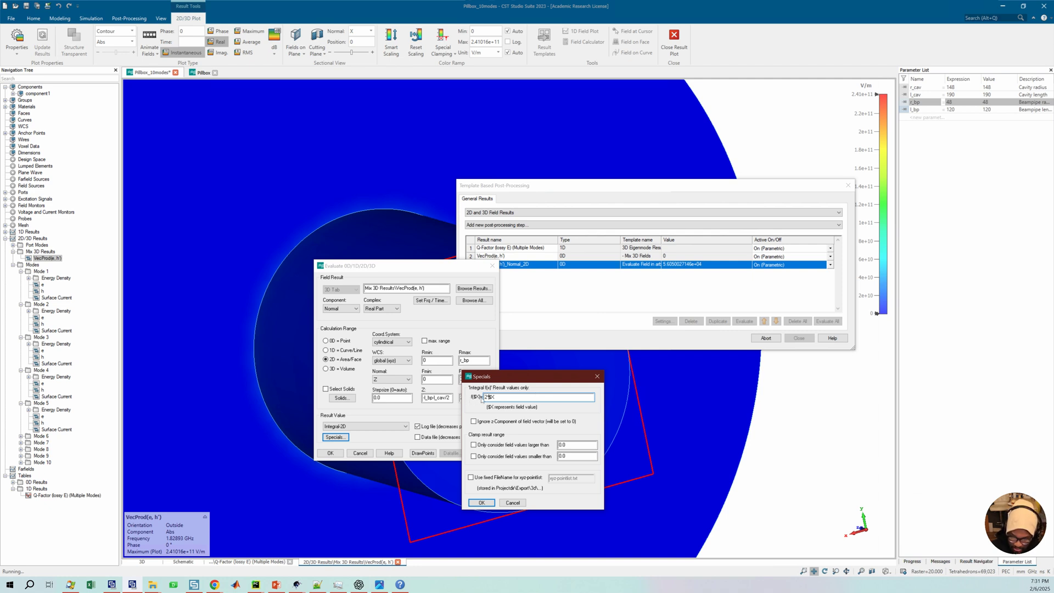
click(482, 503)
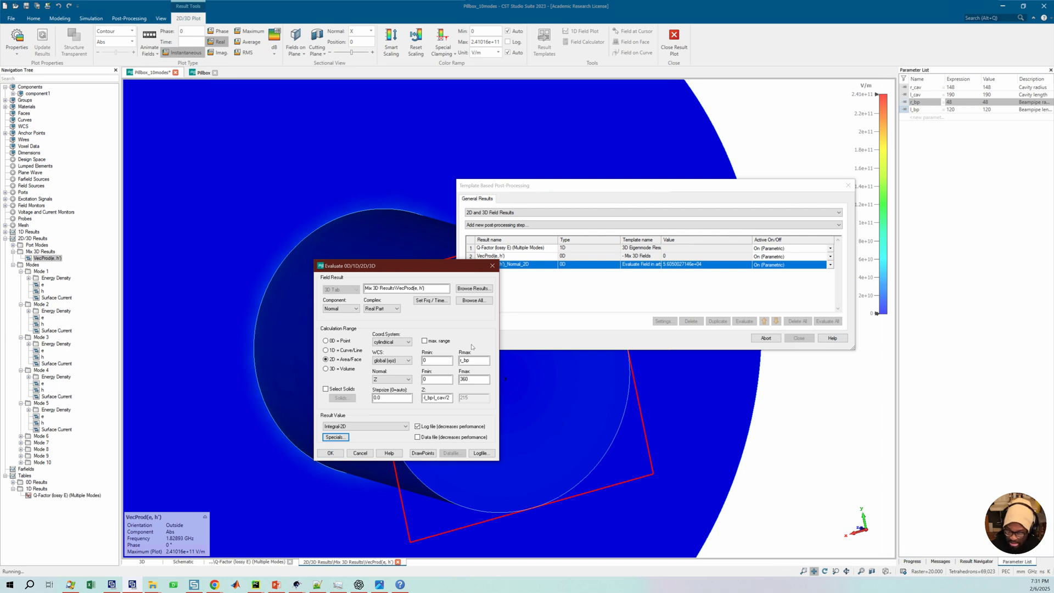
click(335, 438)
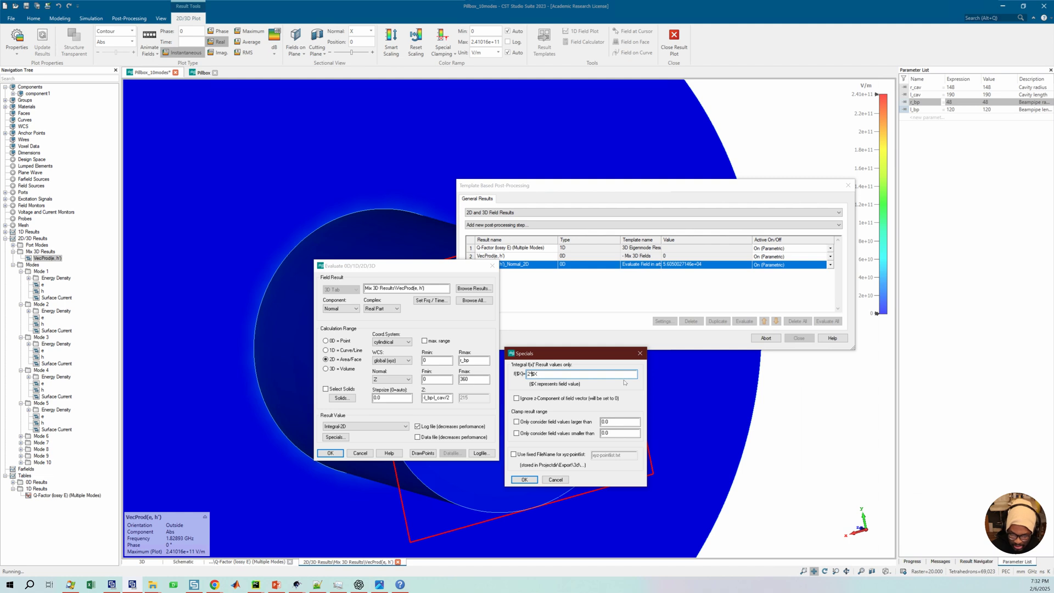
click(641, 354)
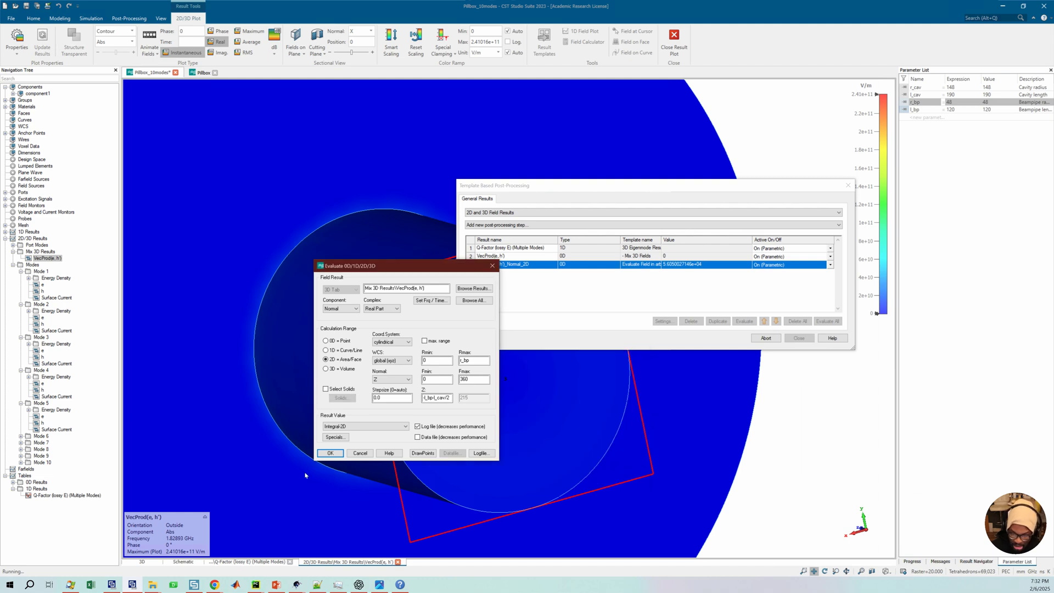
click(331, 453)
click(641, 297)
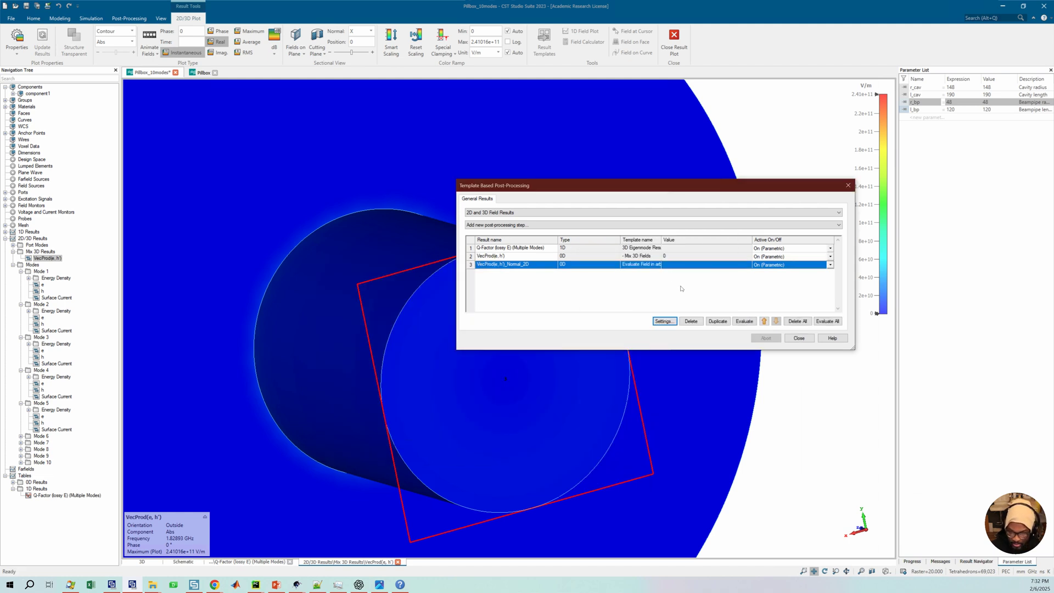
click(740, 319)
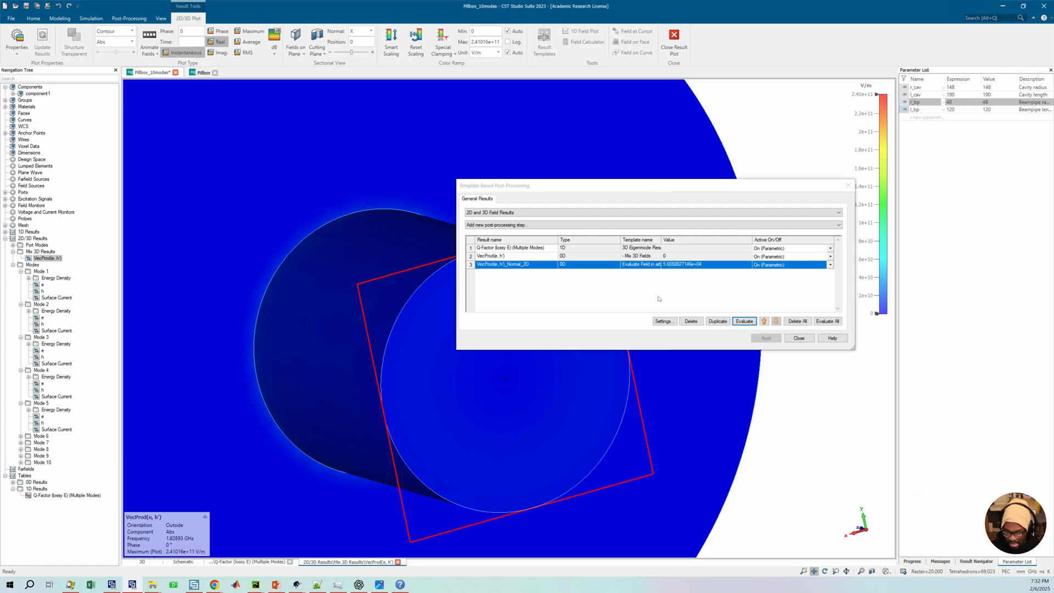
Step: Change the result value of the normal VecProd(e, h') step to Integral f(x)-2D with 2*$X as the function, and re-evaluate it
click(665, 323)
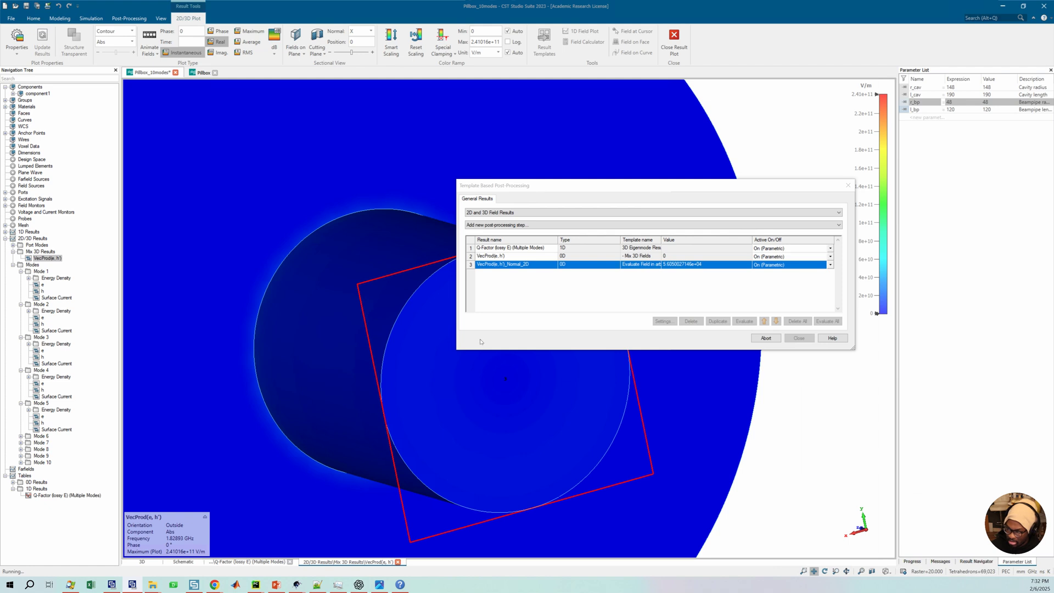
click(420, 471)
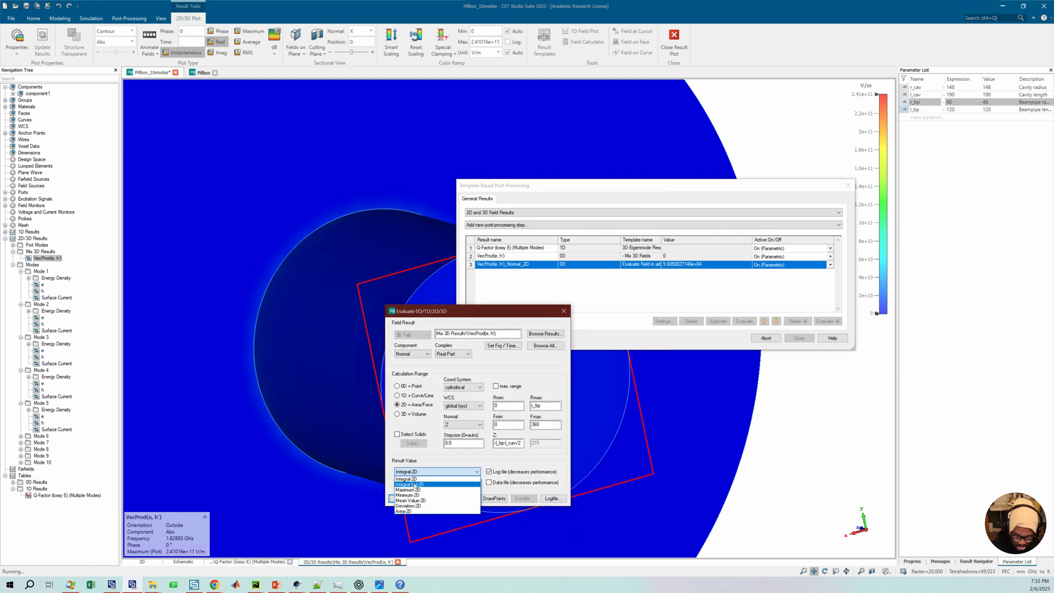
click(414, 484)
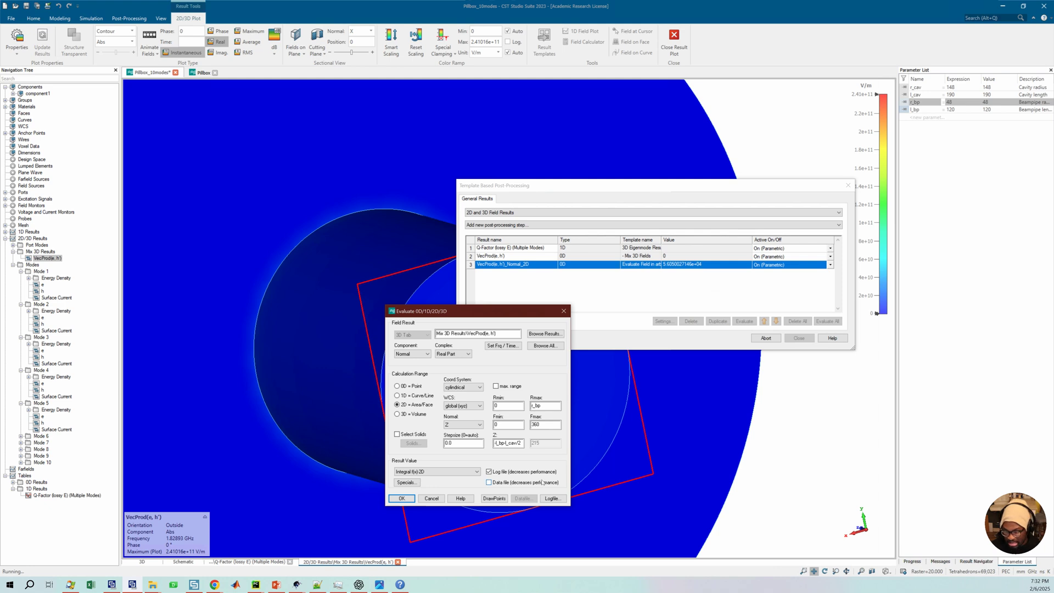
click(407, 483)
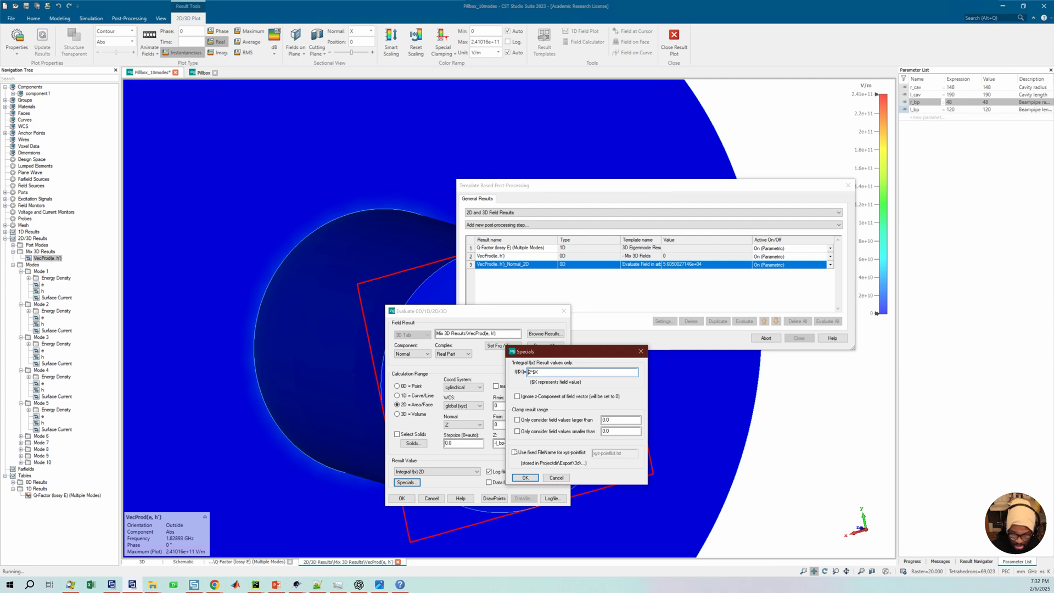
click(525, 478)
click(401, 498)
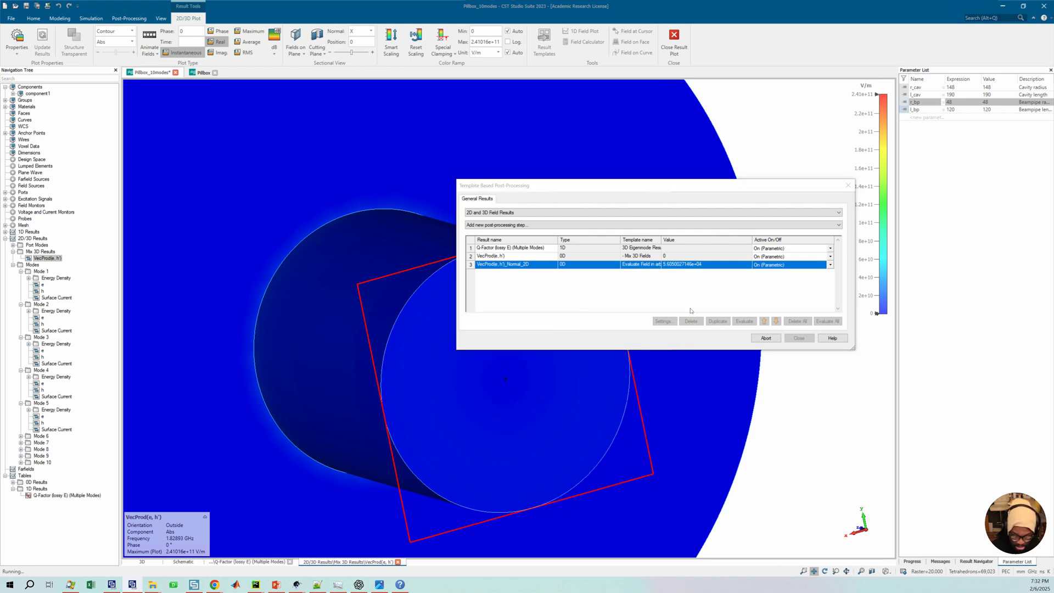
click(642, 298)
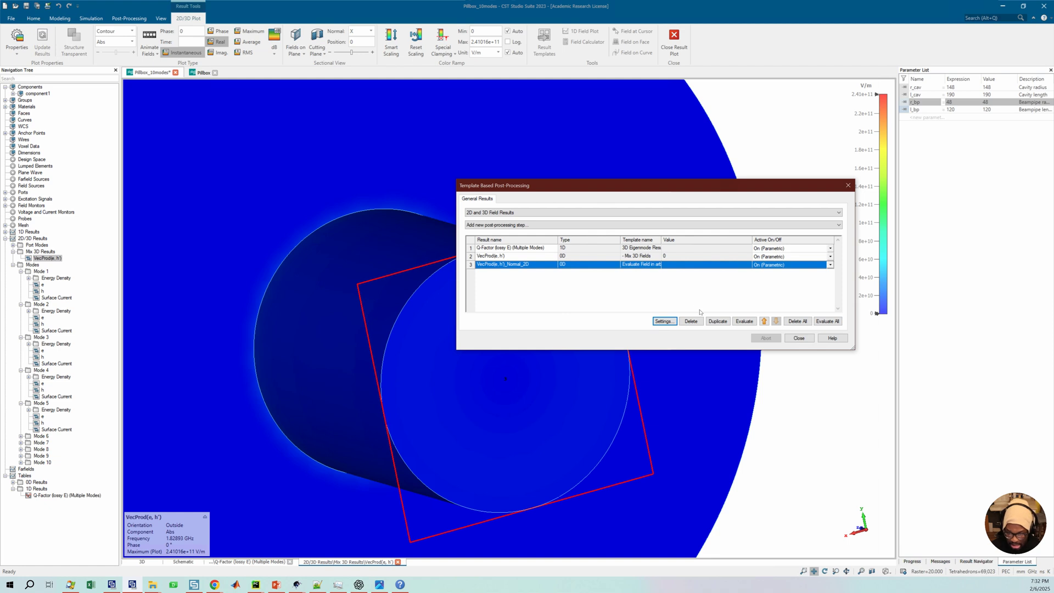
click(744, 322)
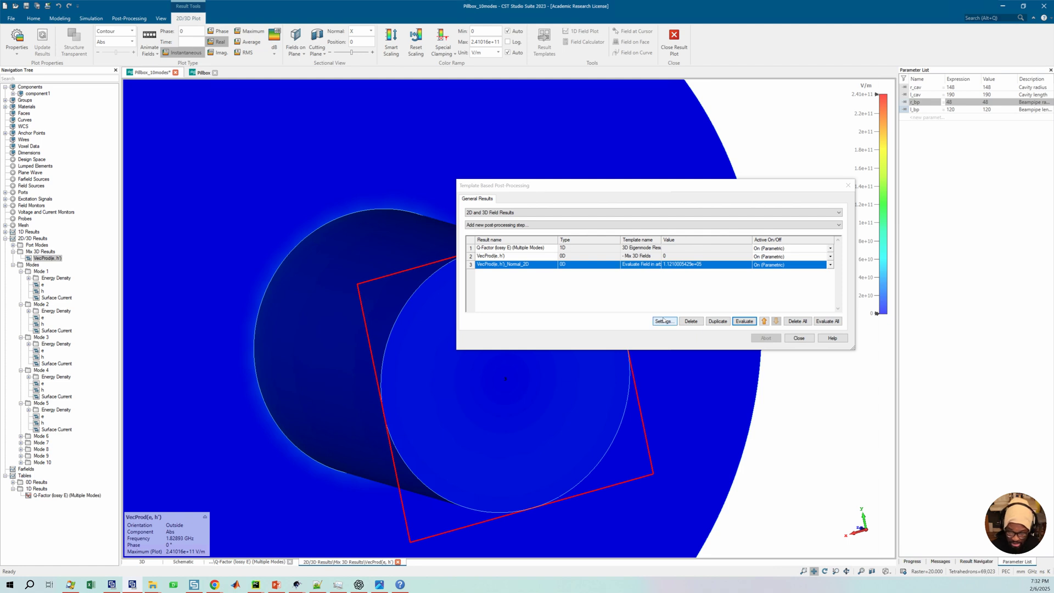
Step: Return the normal VecProd(e, h') step's result value to Integral-2D, accept deleting the old results, and re-evaluate it
key(Return)
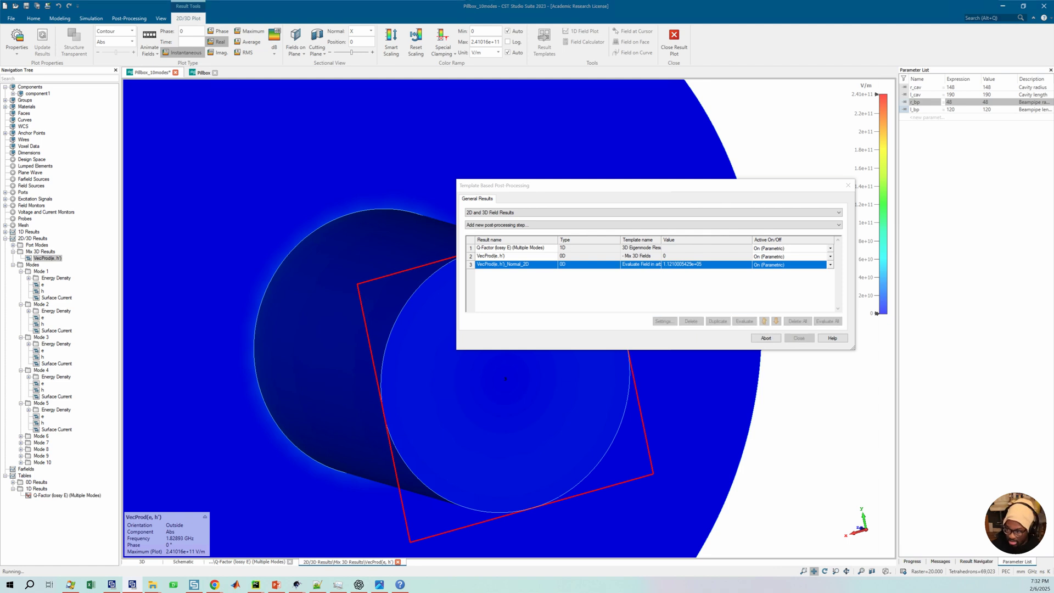
click(383, 416)
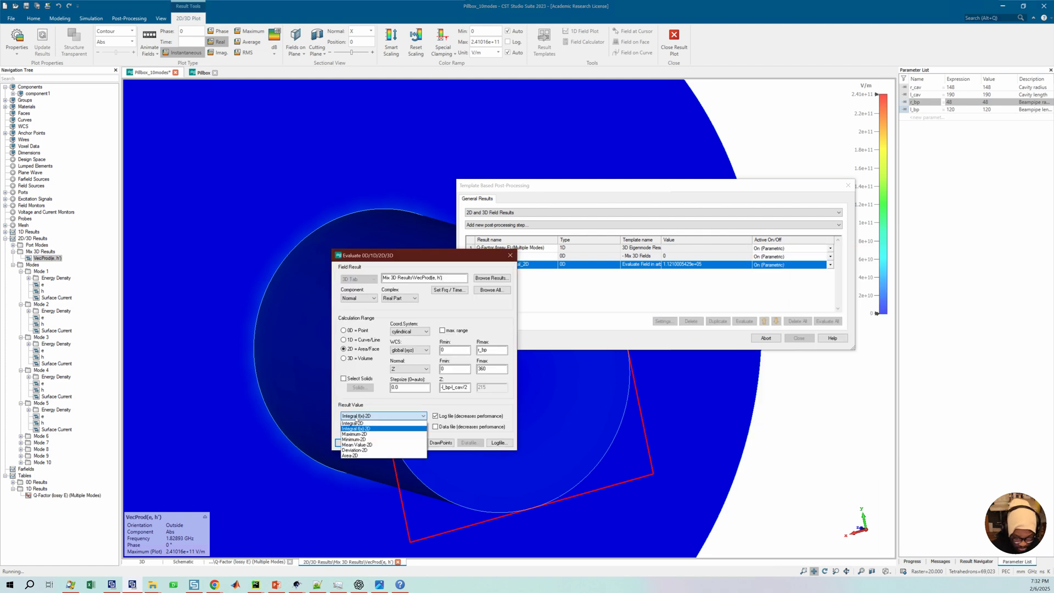
click(358, 423)
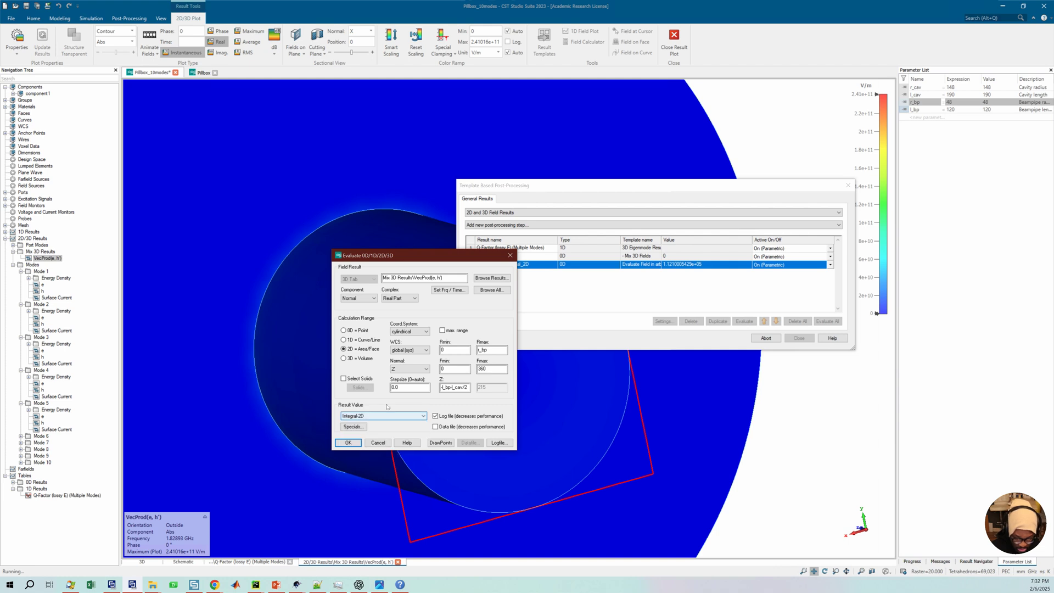
click(359, 425)
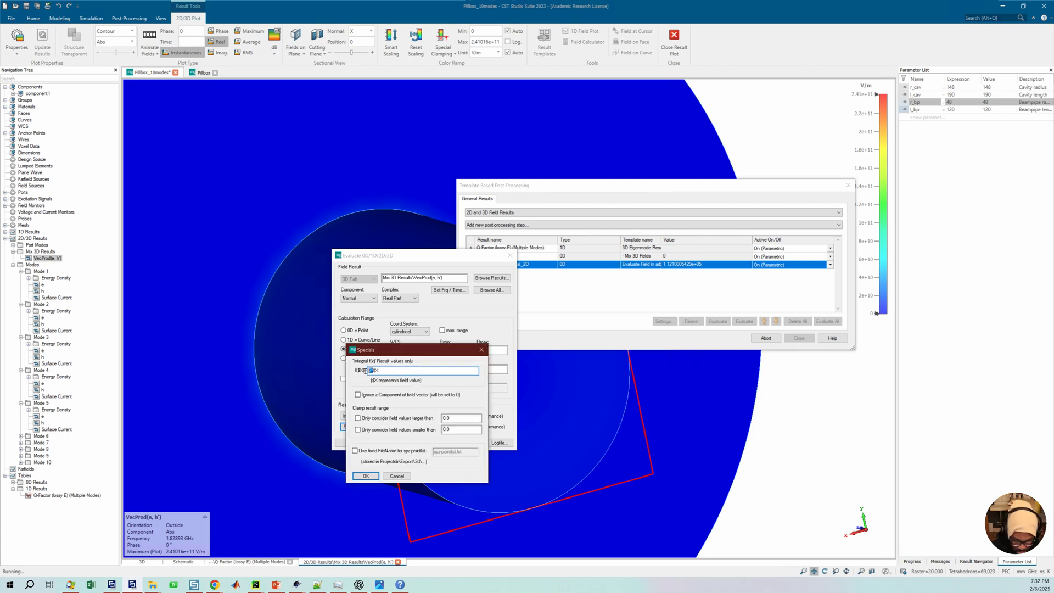
click(366, 476)
click(348, 442)
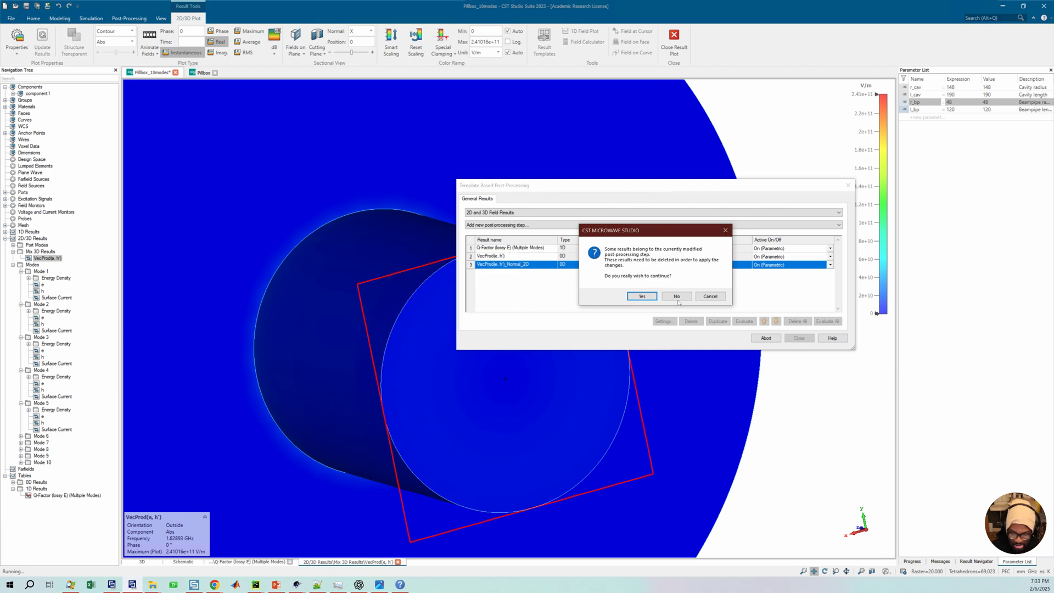
click(642, 296)
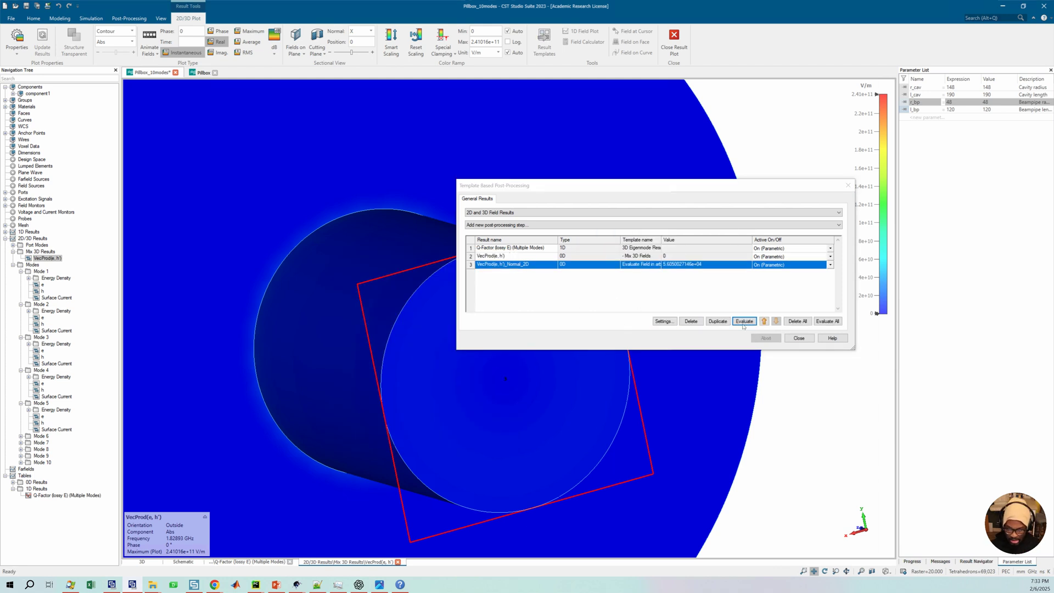
Step: Duplicate the VecProd(e, h')_Normal_2D post-processing step
click(717, 322)
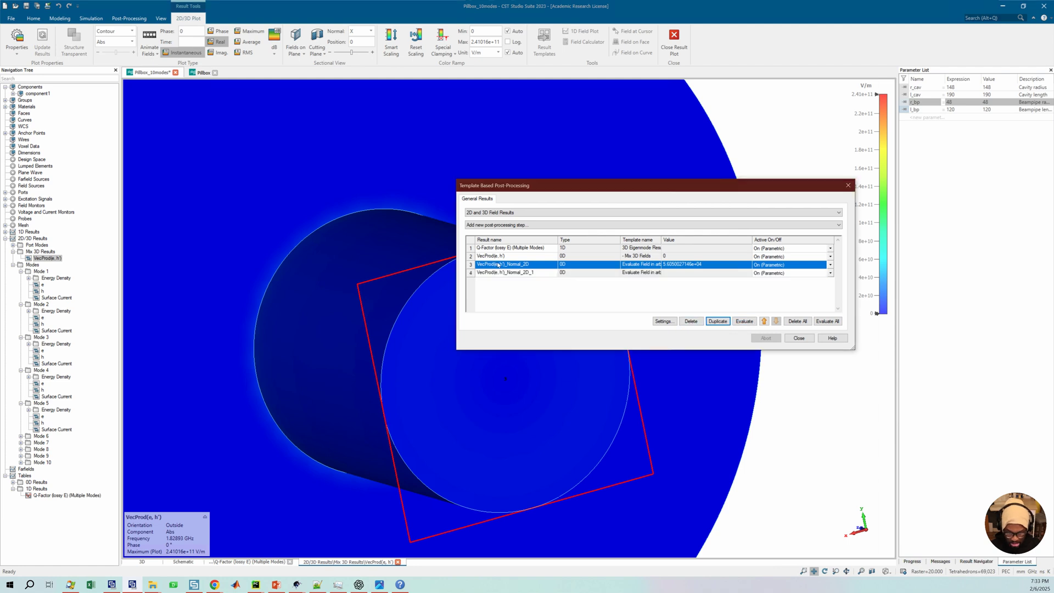
Step: Set the Z position of the duplicated VecProd(e, h')_Normal_2D_1 step to l_bp+l_cav/2 and evaluate it
click(503, 272)
click(663, 321)
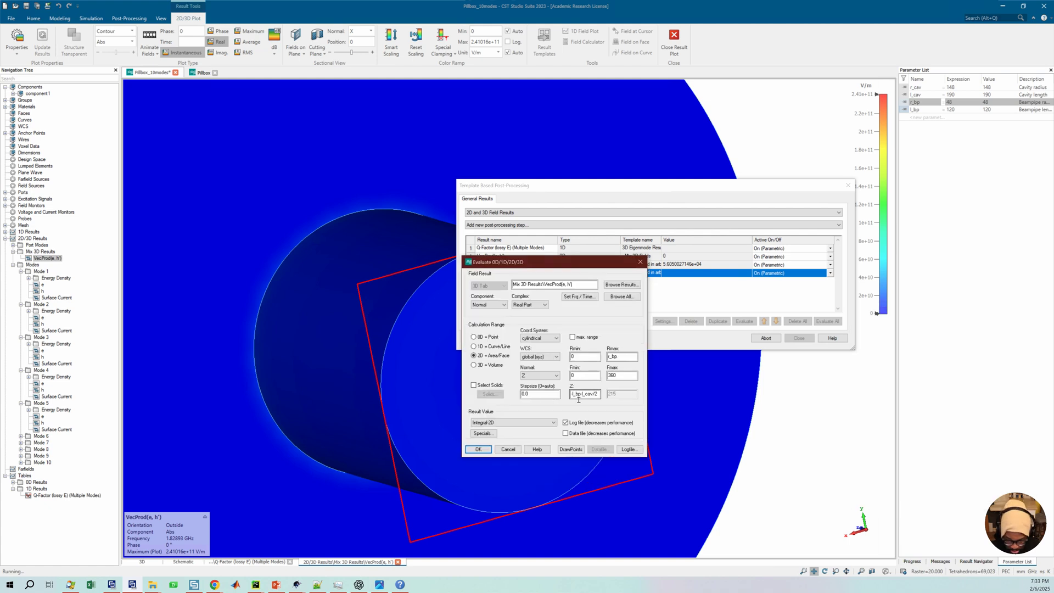
click(594, 399)
key(Left)
key(Left)
key(Left)
key(Left)
key(Left)
key(Left)
key(Left)
key(Left)
key(Left)
key(Left)
key(Left)
key(BackSpace)
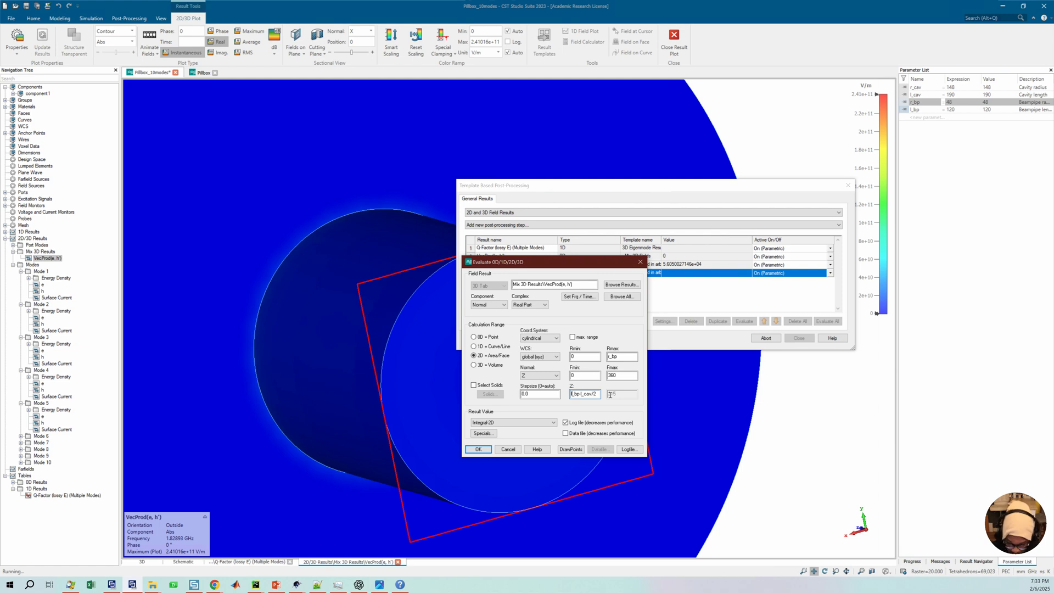
click(585, 396)
key(BackSpace)
text(+)
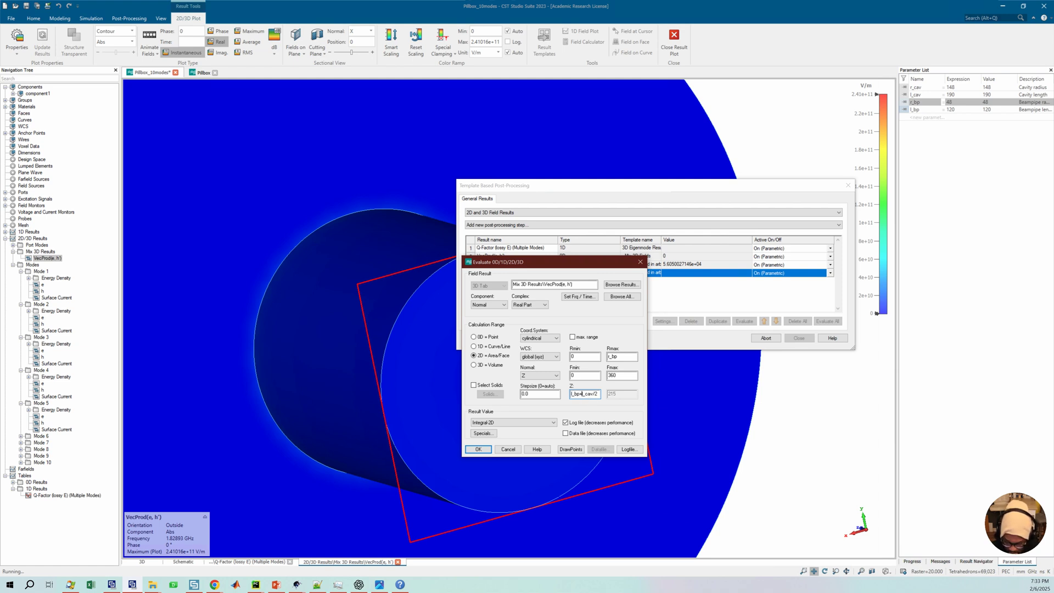
click(478, 450)
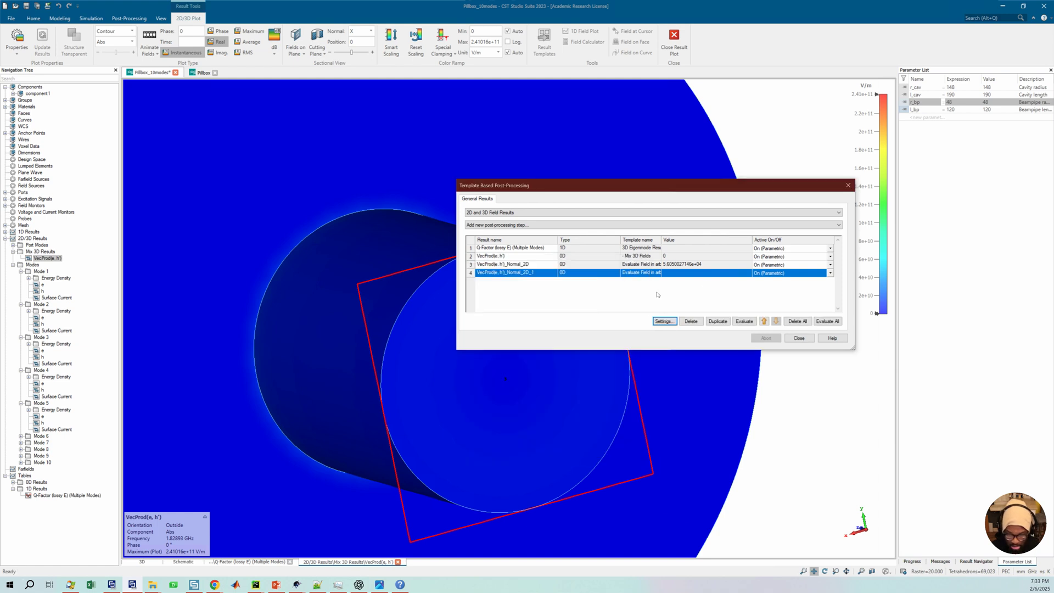
click(744, 321)
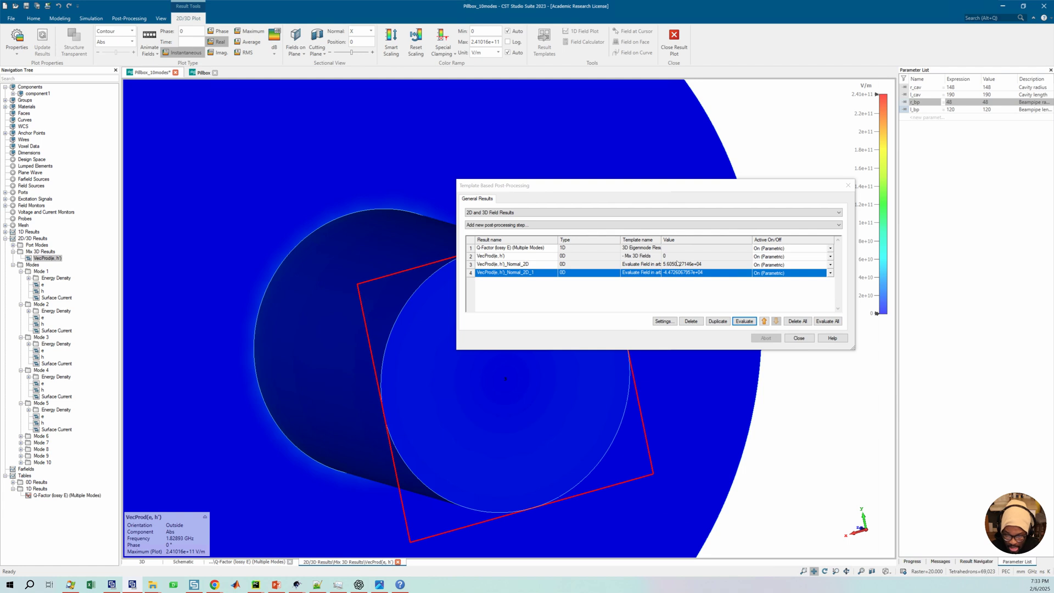
Step: Review the Z plane expression in the VecProd(e, h')_Normal_2D_1 settings, accept them and re-evaluate the step
click(665, 323)
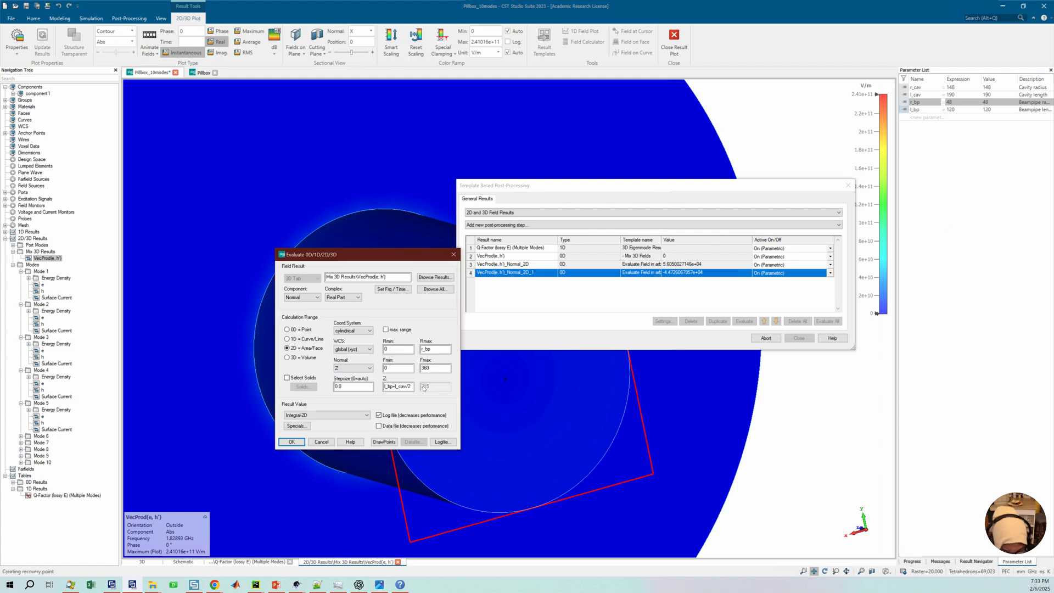
drag(413, 388, 359, 392)
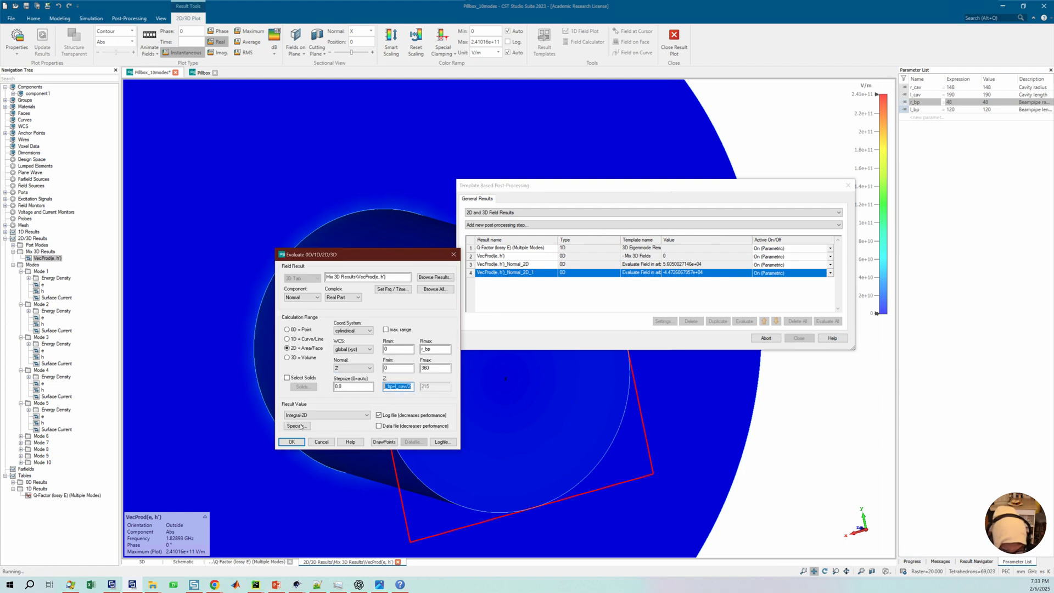
click(291, 442)
click(640, 297)
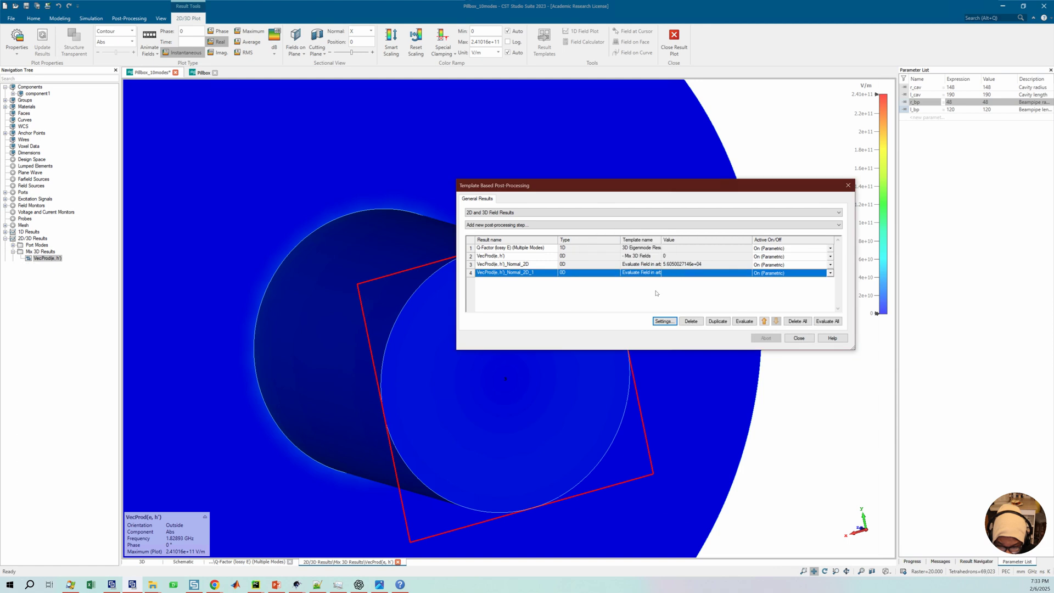
click(744, 321)
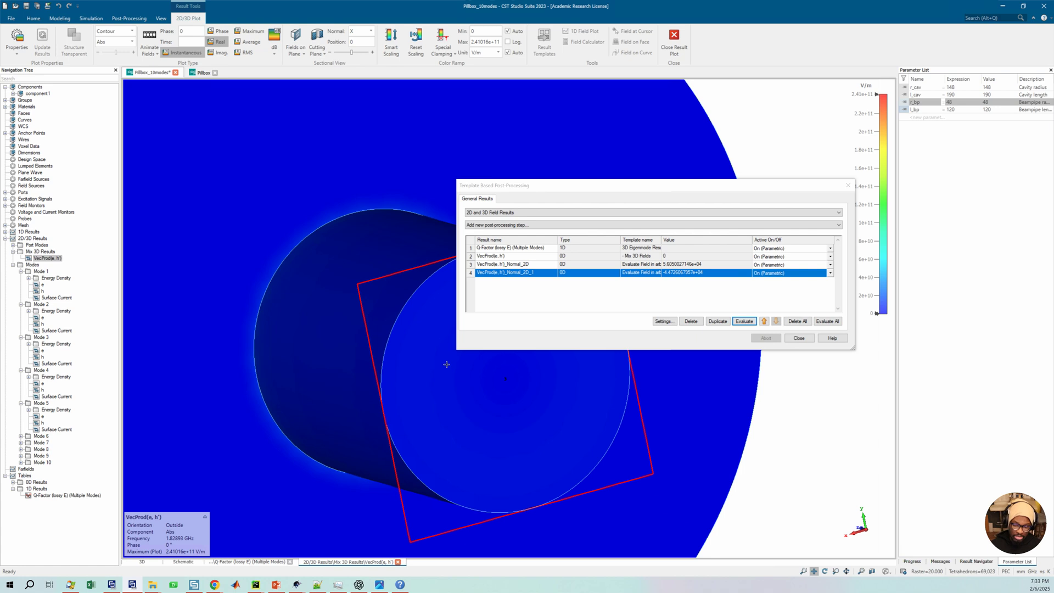
Step: Narrow the post-processing window to uncover the cavity's port face, and close the window
scroll(439, 364, down, 1)
scroll(405, 341, down, 2)
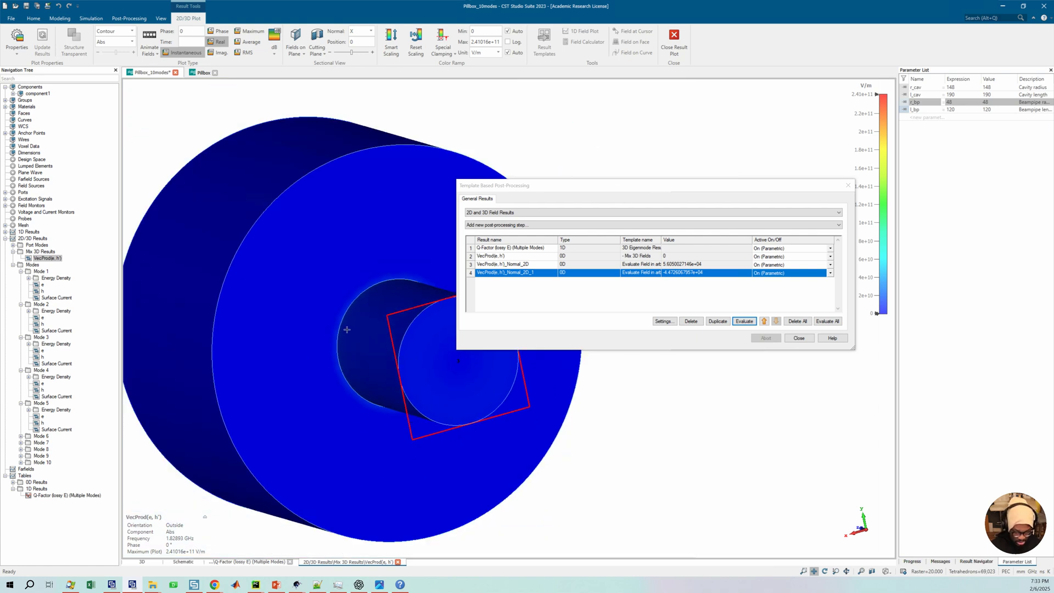
drag(464, 349, 522, 380)
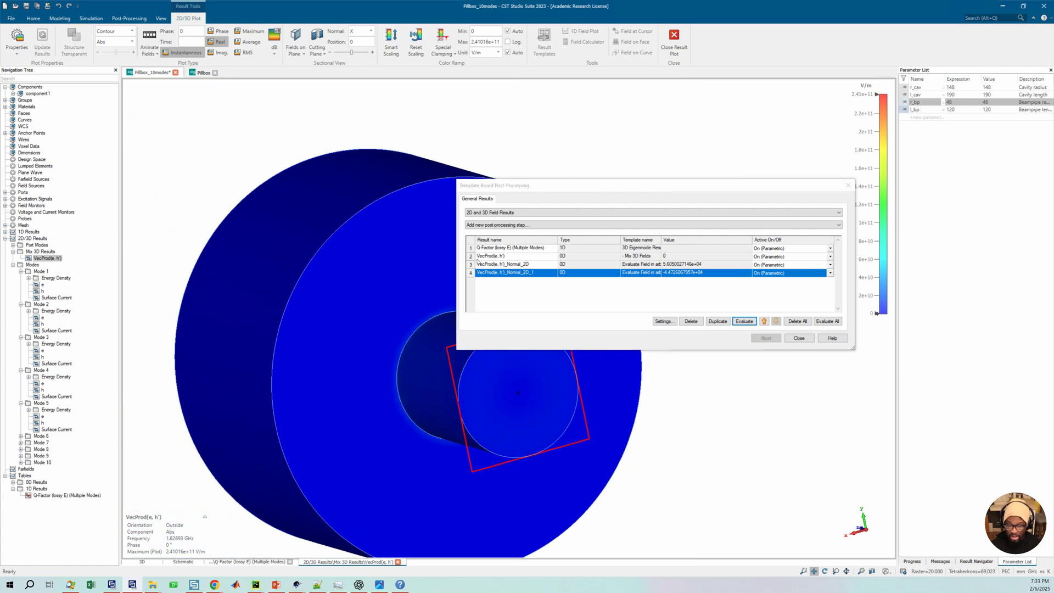
drag(456, 258, 594, 258)
mouse_move(702, 240)
mouse_down()
mouse_move(690, 240)
mouse_move(758, 240)
mouse_move(717, 240)
mouse_up()
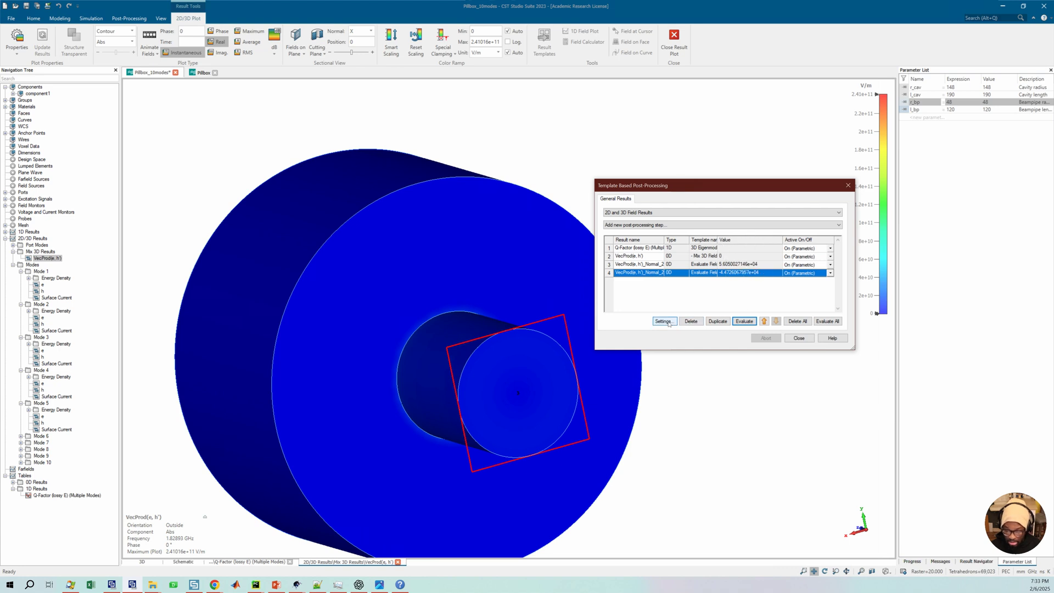
click(798, 338)
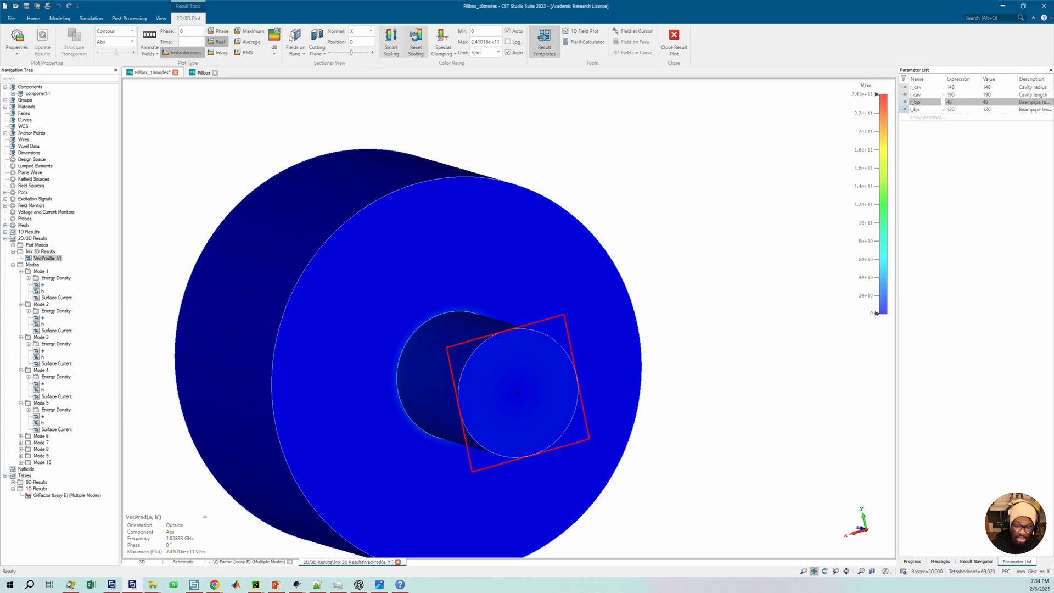
Step: Show the cavity's mesh with Mesh View and turn off its wireframe display
click(91, 18)
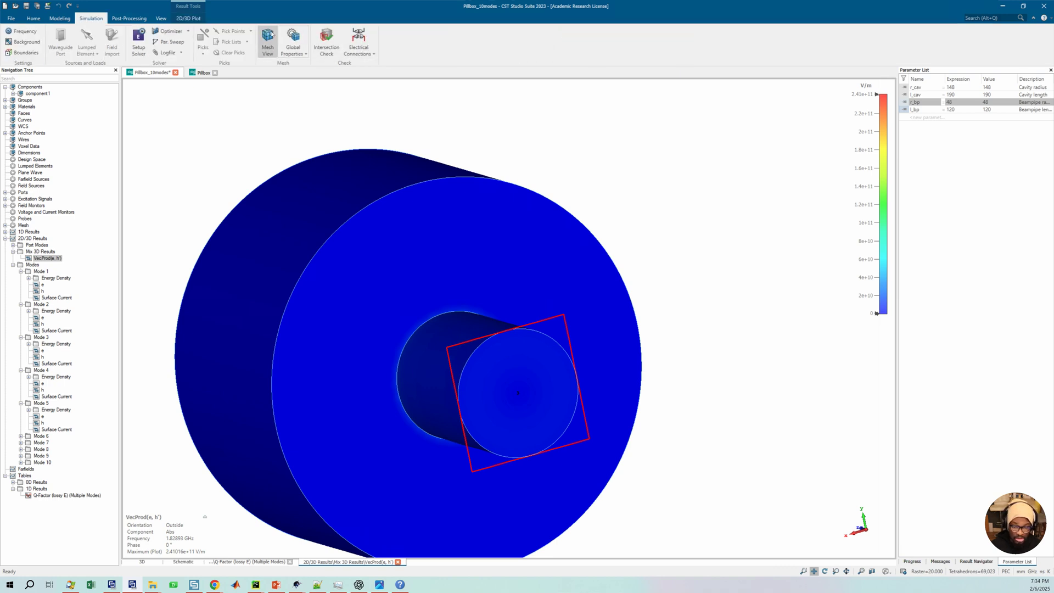
click(267, 41)
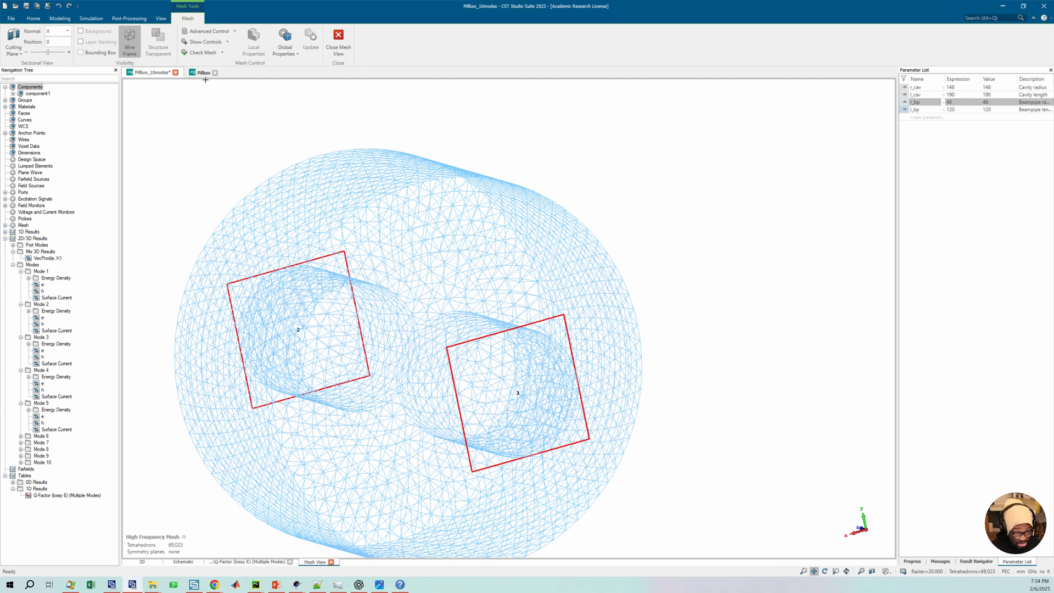
click(126, 39)
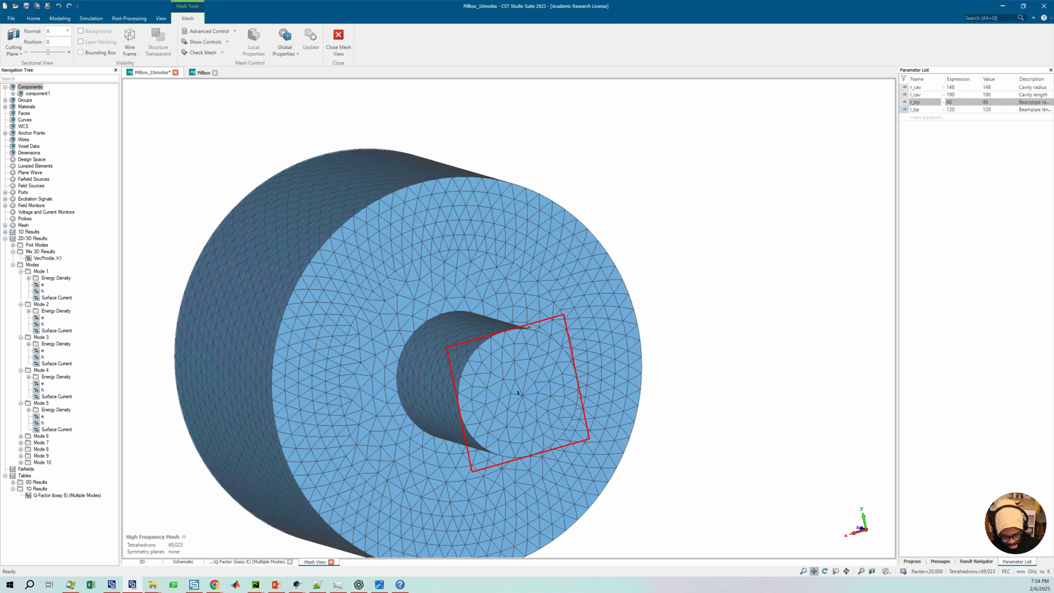
Step: Compare the surface mesh on the two port faces by alternating between the opposite views along Z, and return to the perspective view
key(3)
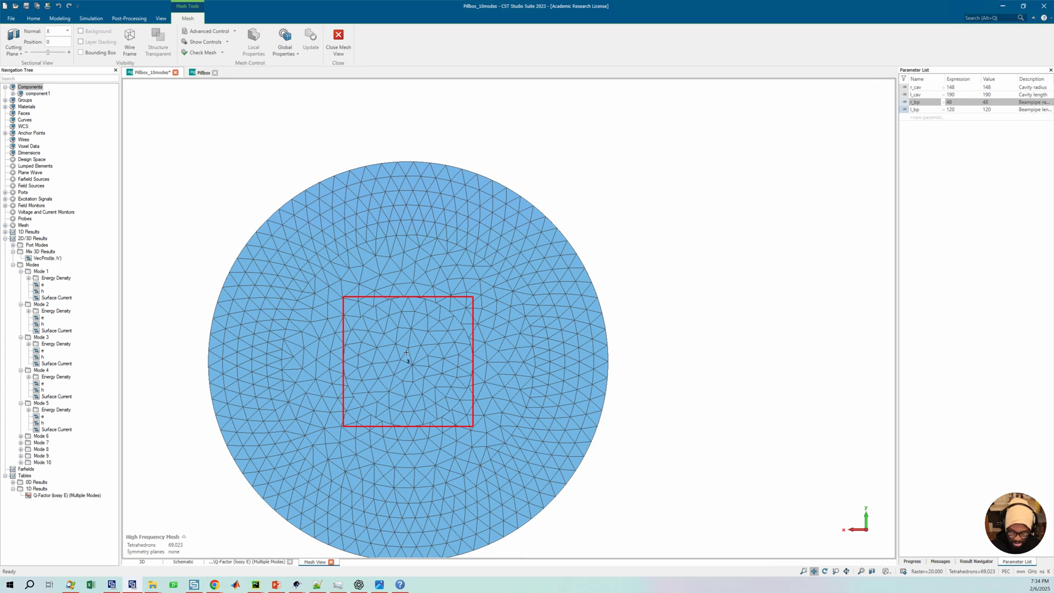
scroll(406, 356, up, 1)
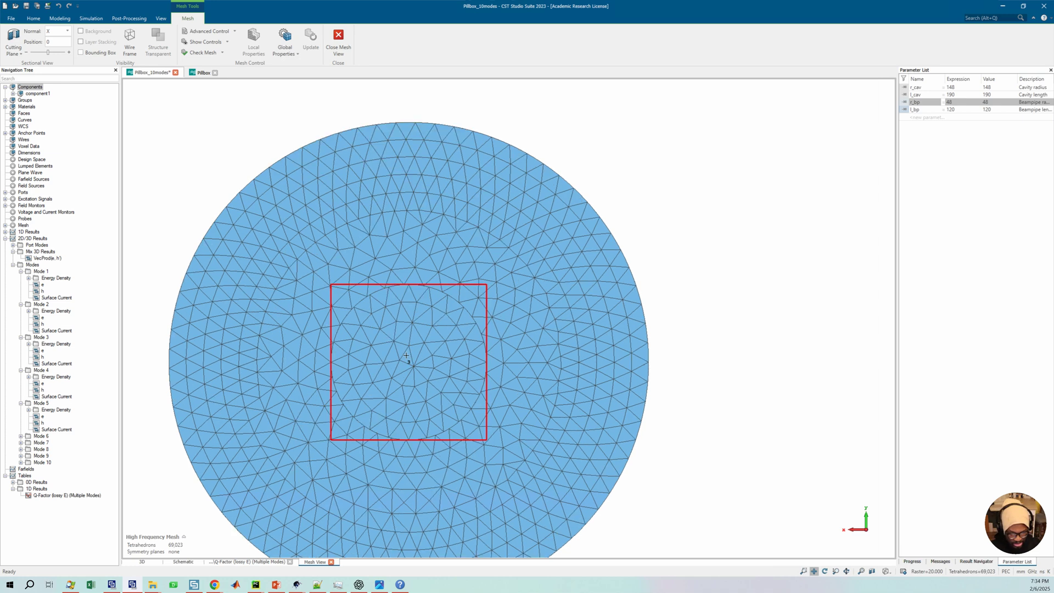
drag(484, 312, 562, 265)
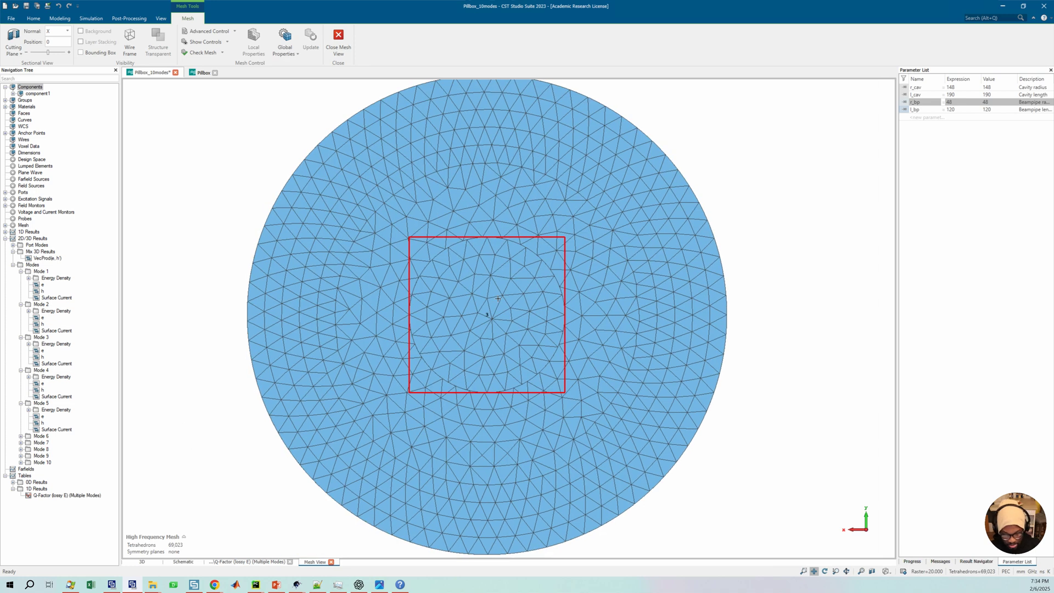
key(5)
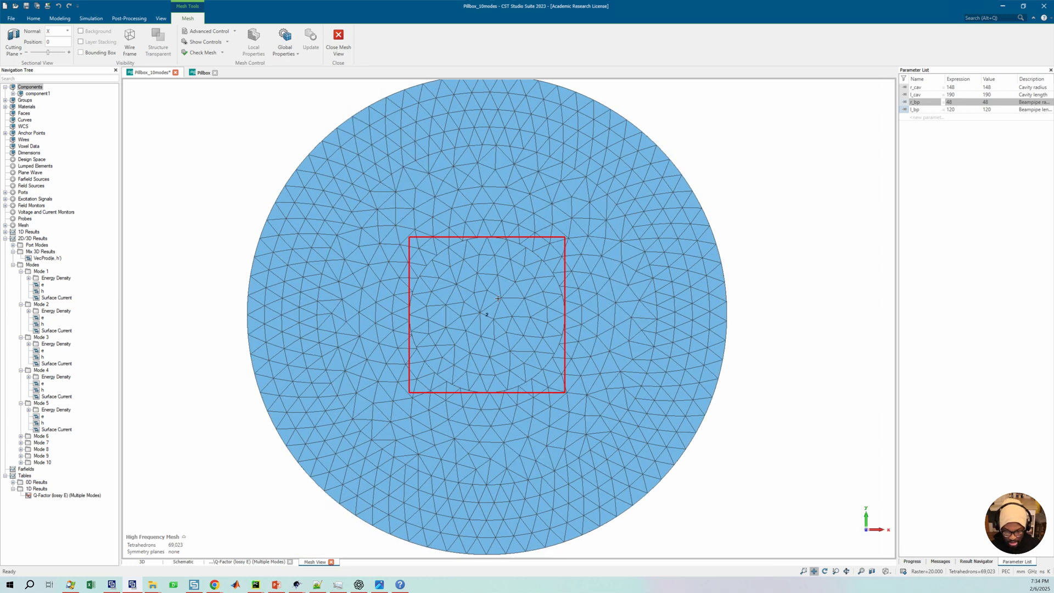
key(5)
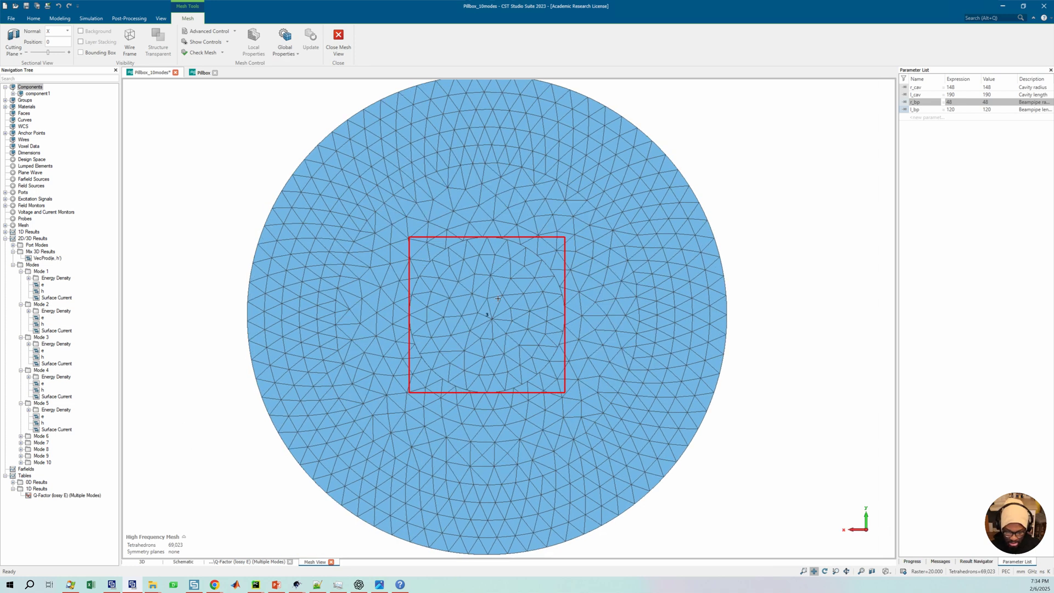
key(5)
key(5)
key(5)
key(5)
key(5)
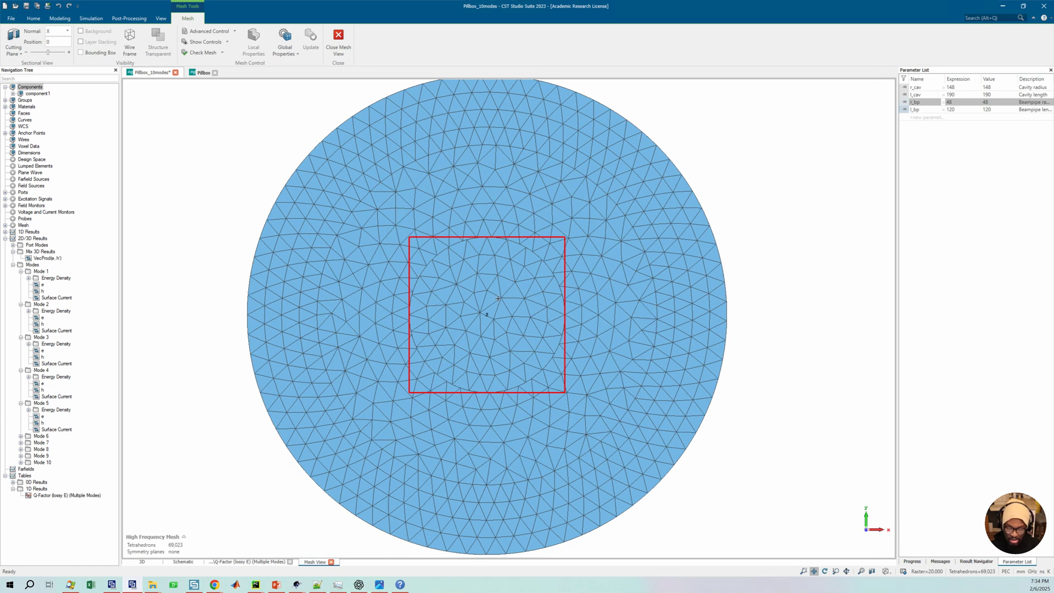
key(2)
key(1)
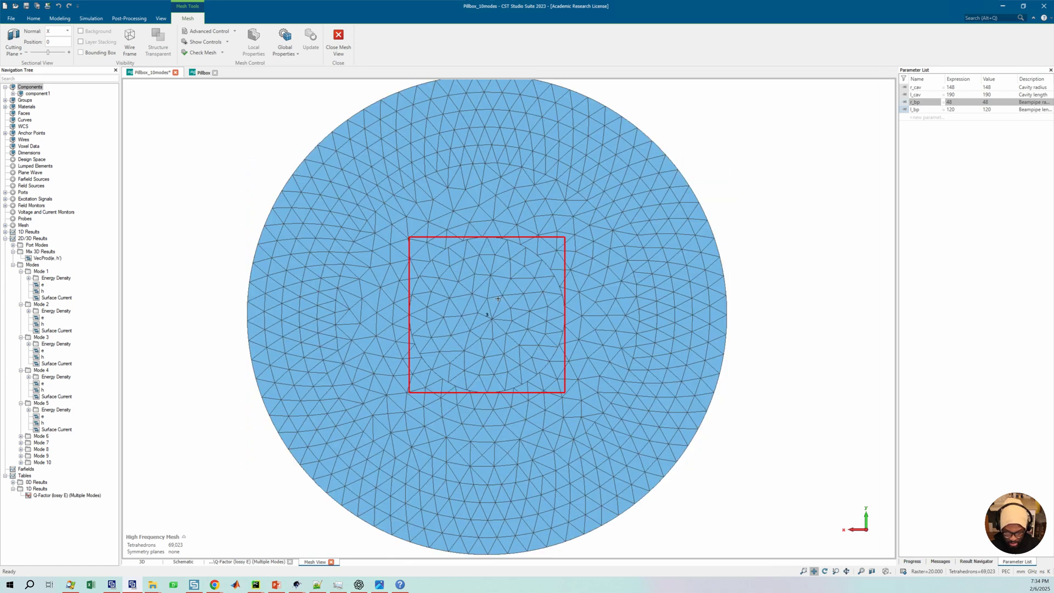
key(5)
key(1)
key(5)
key(1)
key(5)
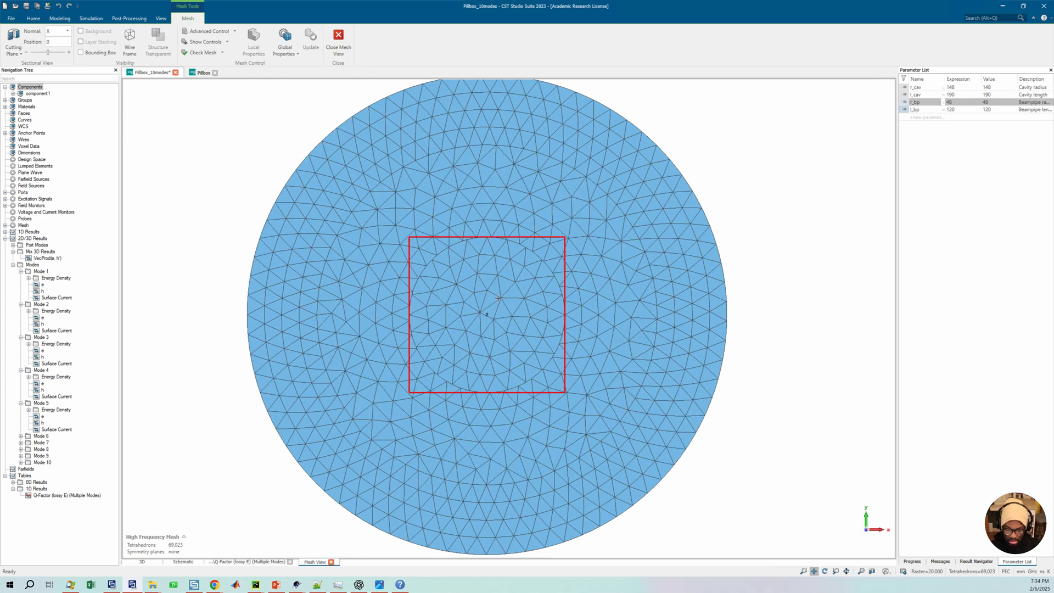
key(space)
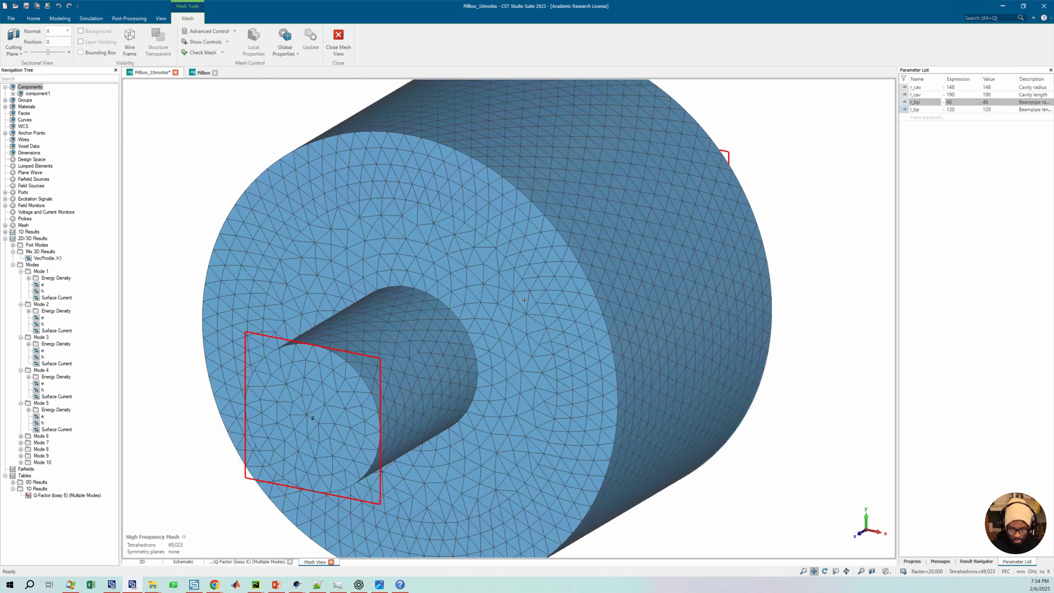
scroll(524, 300, down, 1)
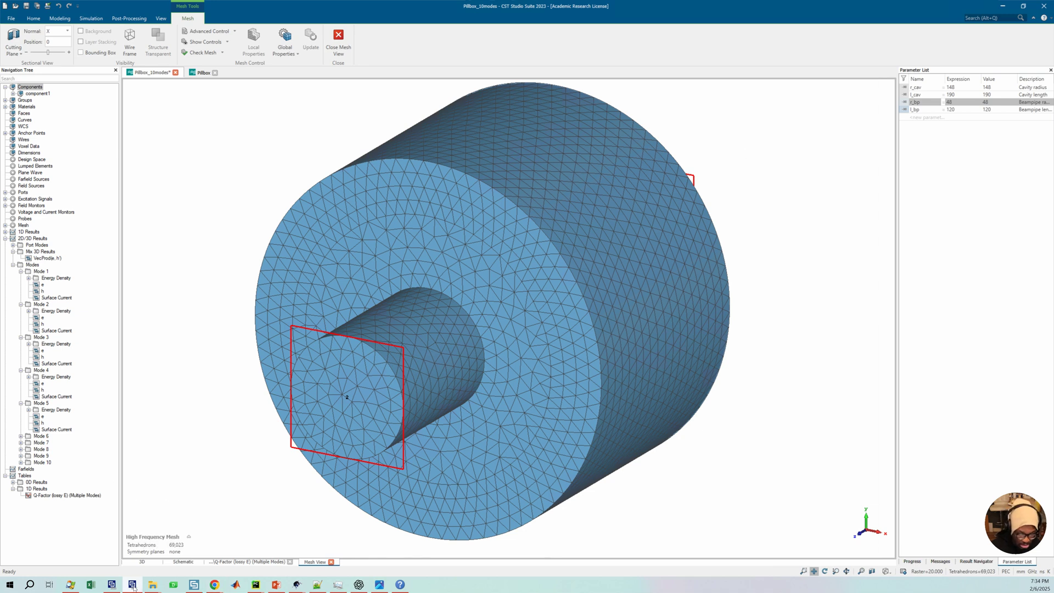
Step: Close the mesh view, reopen the template-based post-processing list and select the VecProd(e, h')_Normal_2D_1 step
mouse_move(134, 587)
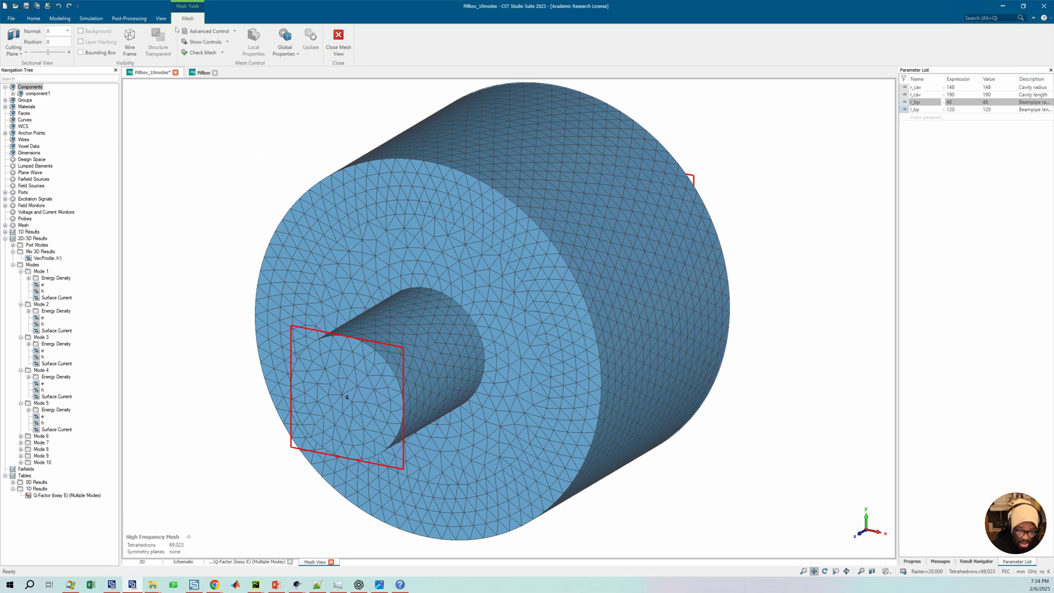
click(338, 42)
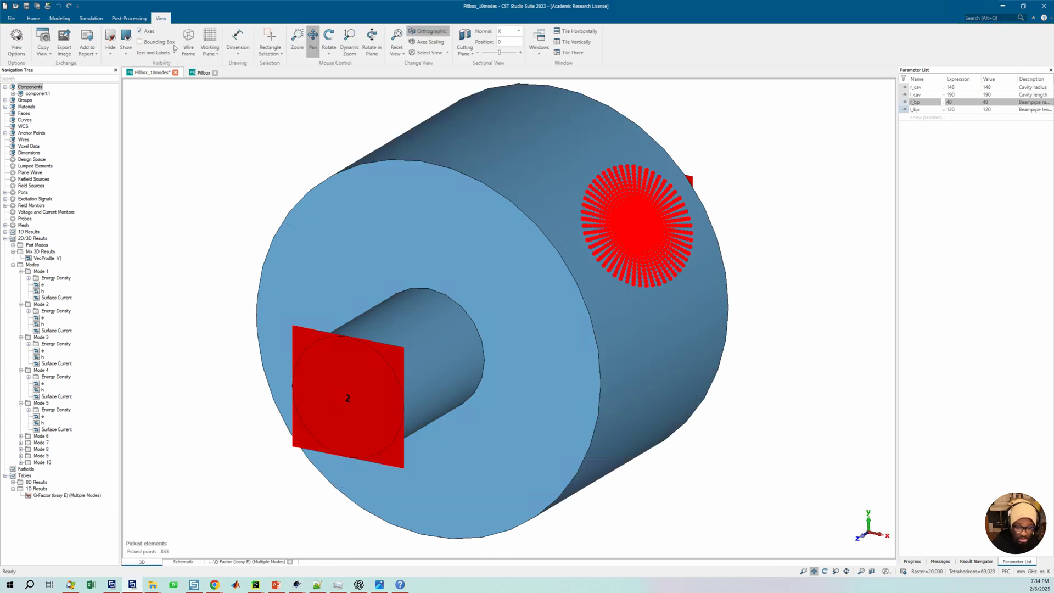
click(129, 18)
click(374, 40)
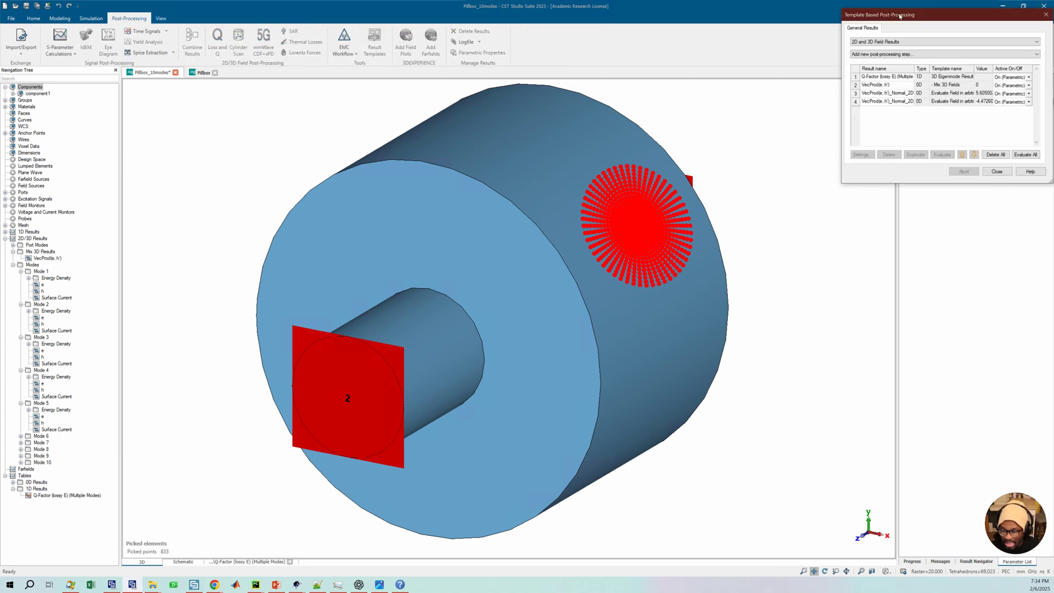
click(601, 263)
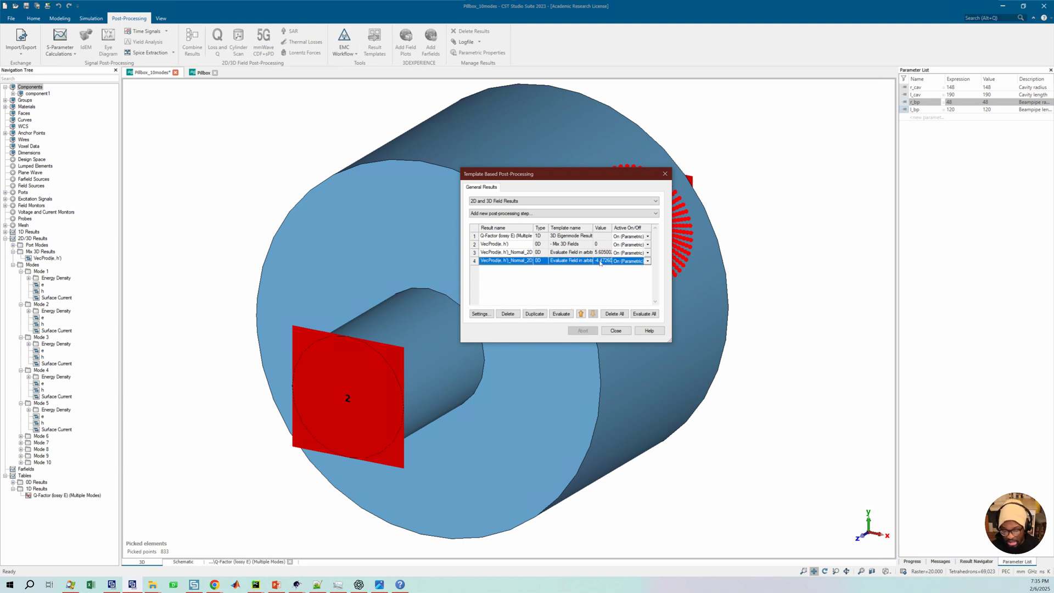
drag(573, 176, 619, 174)
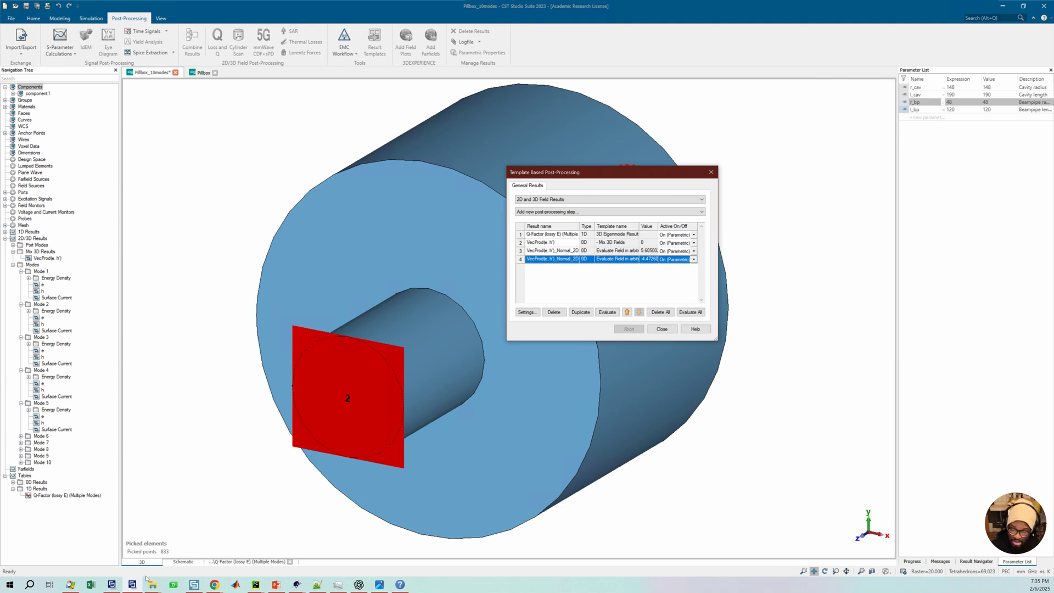
Step: Switch to the dlete (4).pdf notes in Chrome and go back to the external Q-factor formula and Poynting vector figure
click(214, 584)
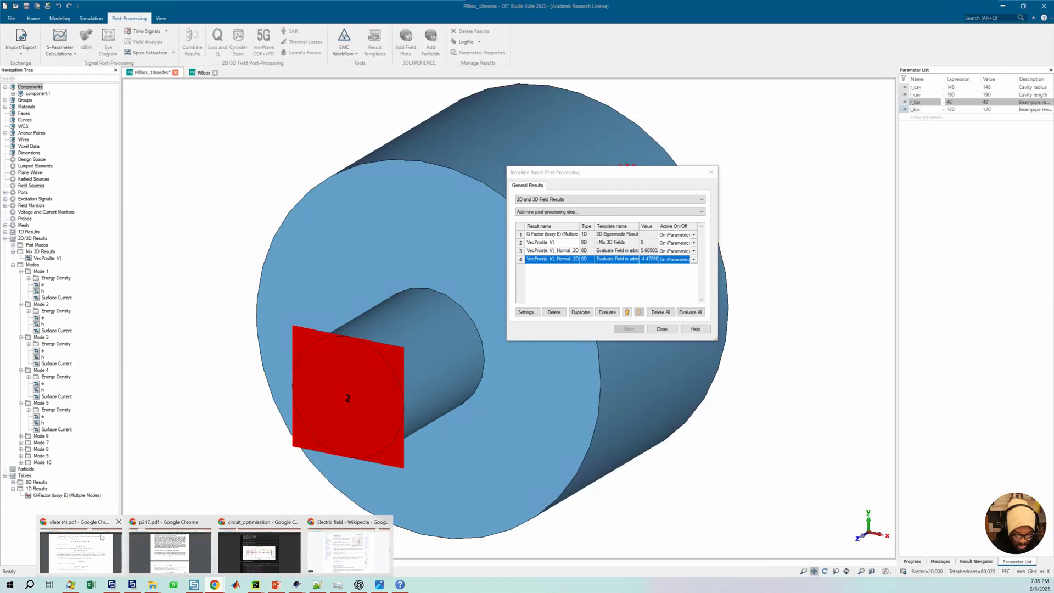
click(101, 537)
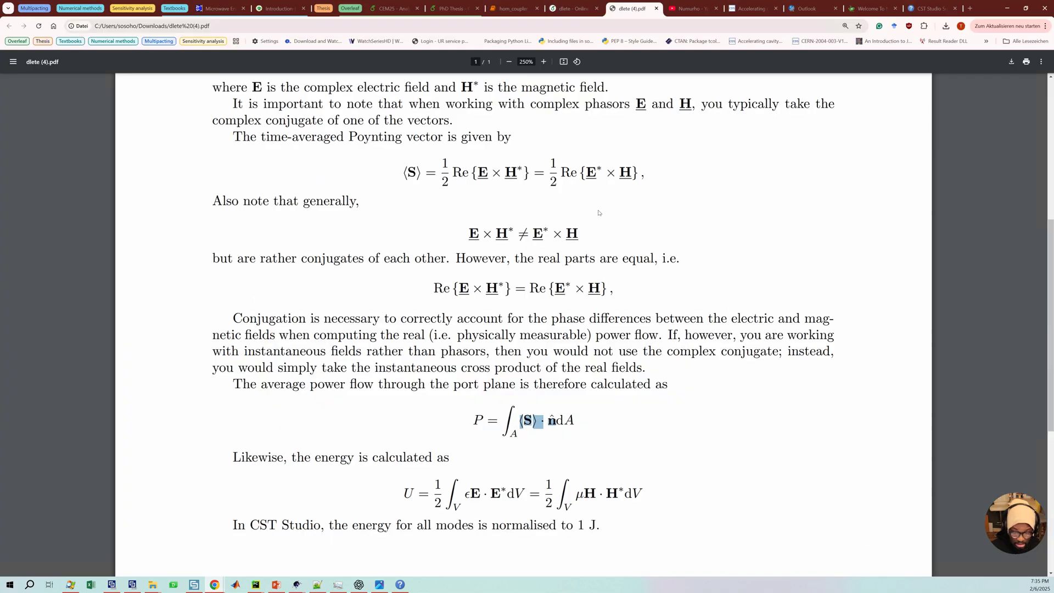
scroll(530, 257, up, 10)
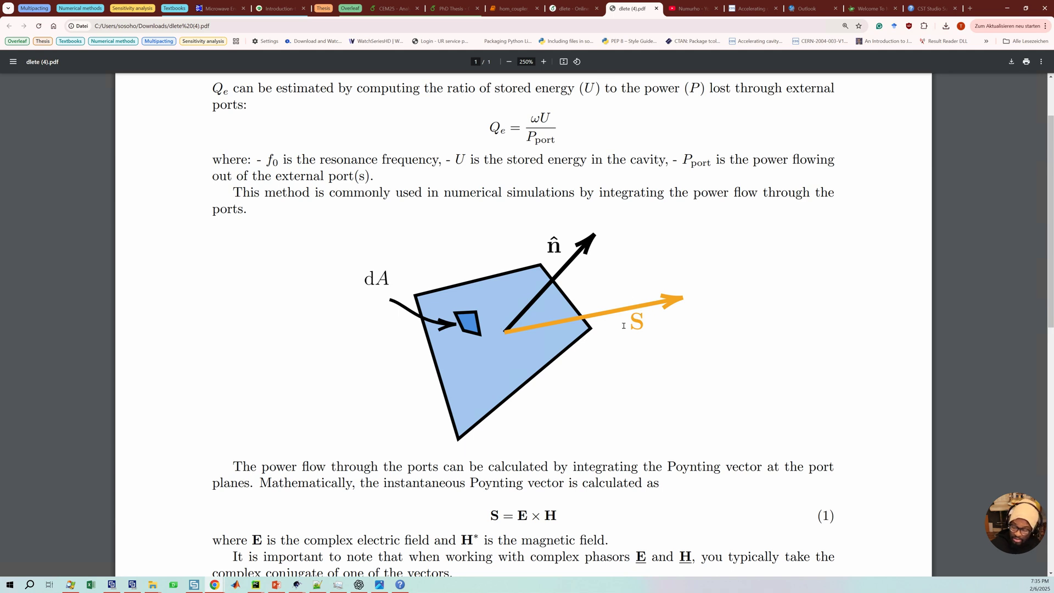
Step: Switch to the Pillbox_10modes project in CST Studio and move the Template Based Post-Processing dialog nearer the middle of the model view
mouse_move(215, 587)
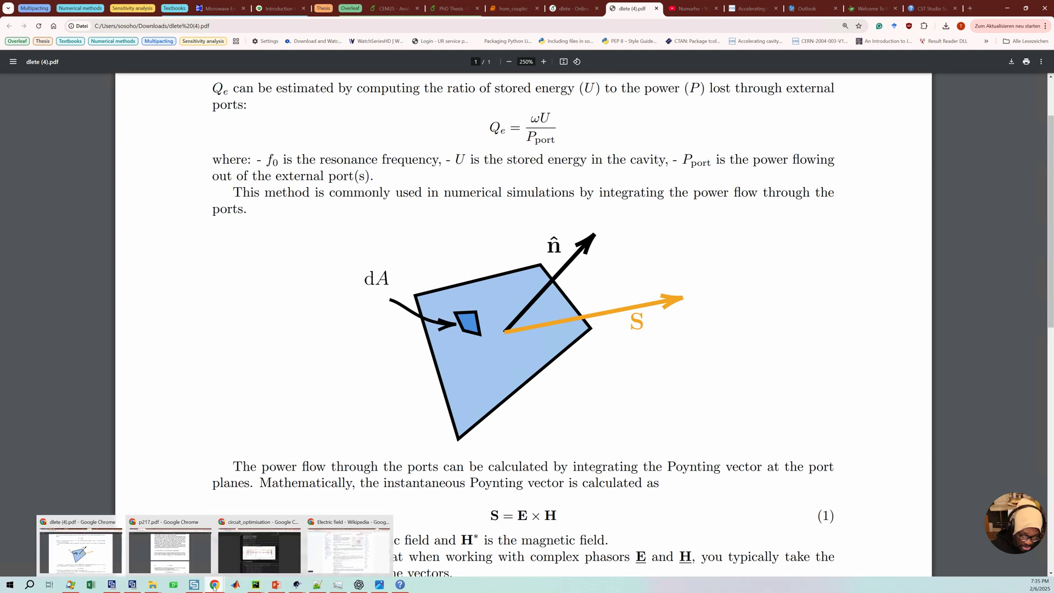
mouse_move(132, 585)
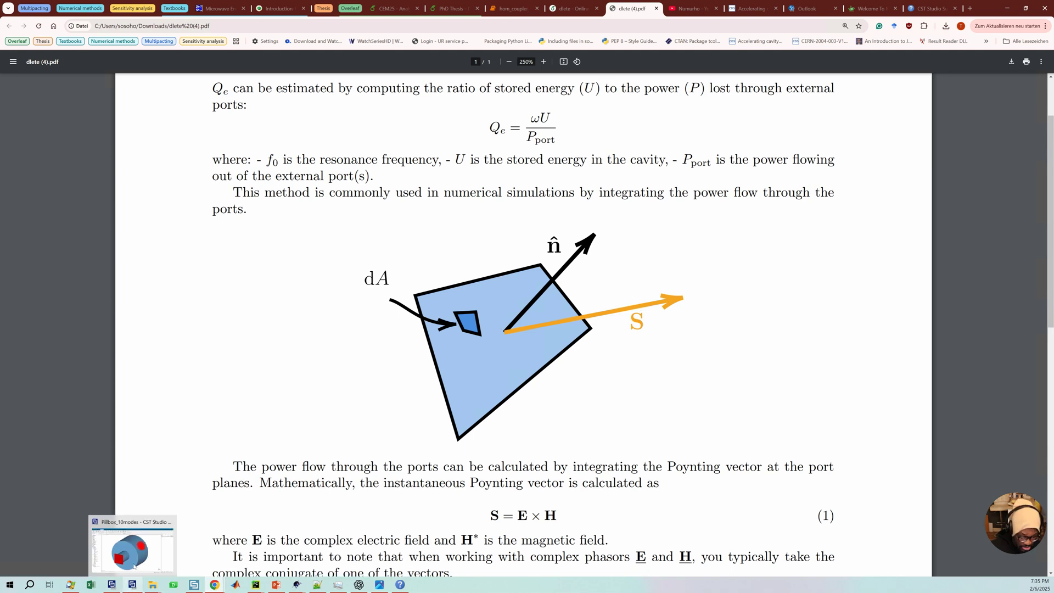
click(134, 562)
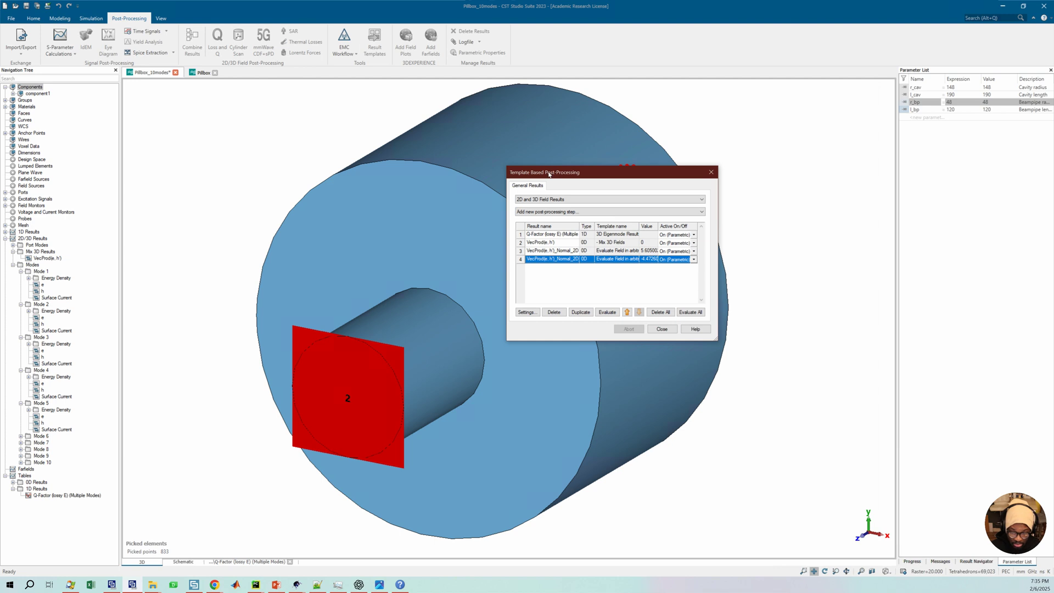
drag(530, 176, 476, 190)
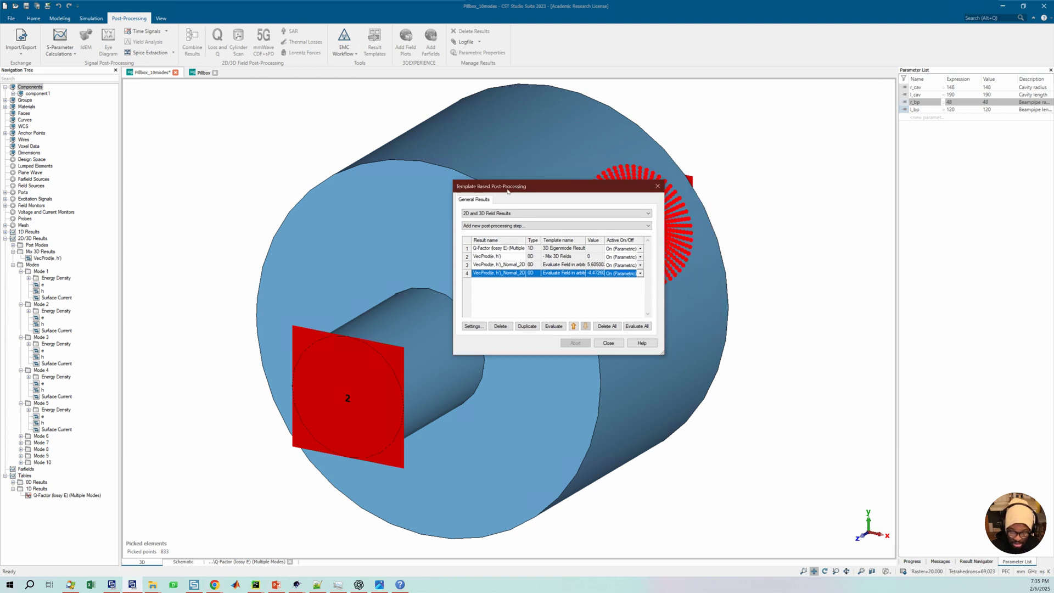
drag(508, 191, 471, 218)
click(464, 309)
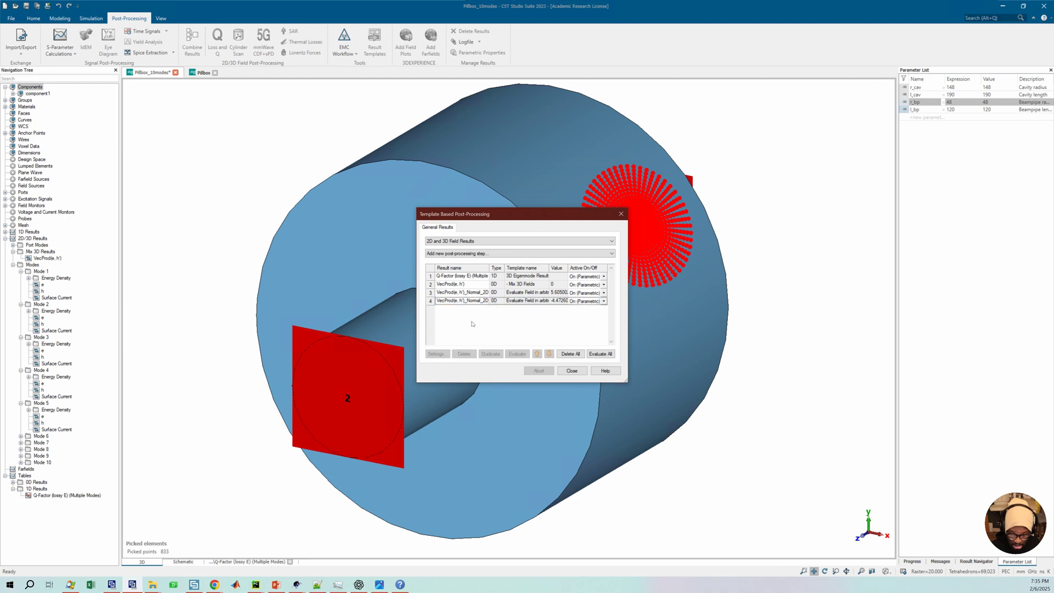
Step: Add a Mix Template Results post-processing step from the General 1D category
click(451, 242)
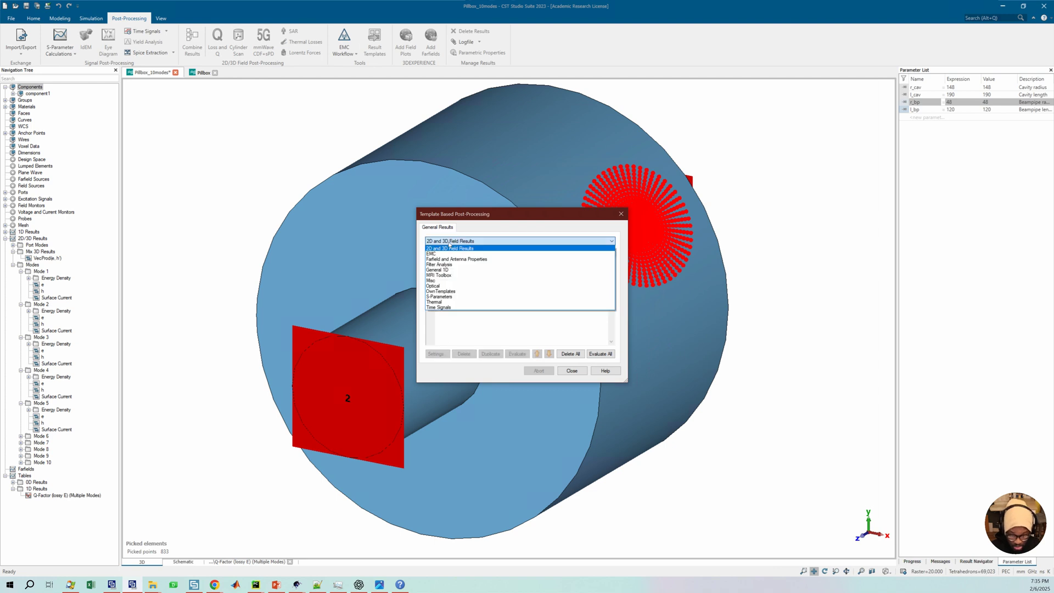
click(437, 270)
click(452, 254)
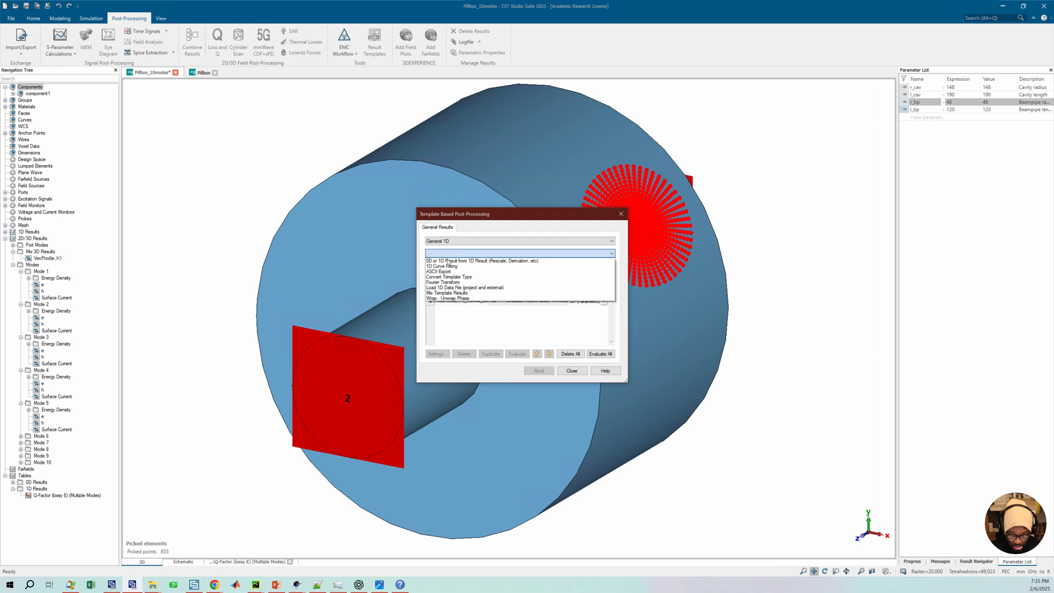
click(444, 294)
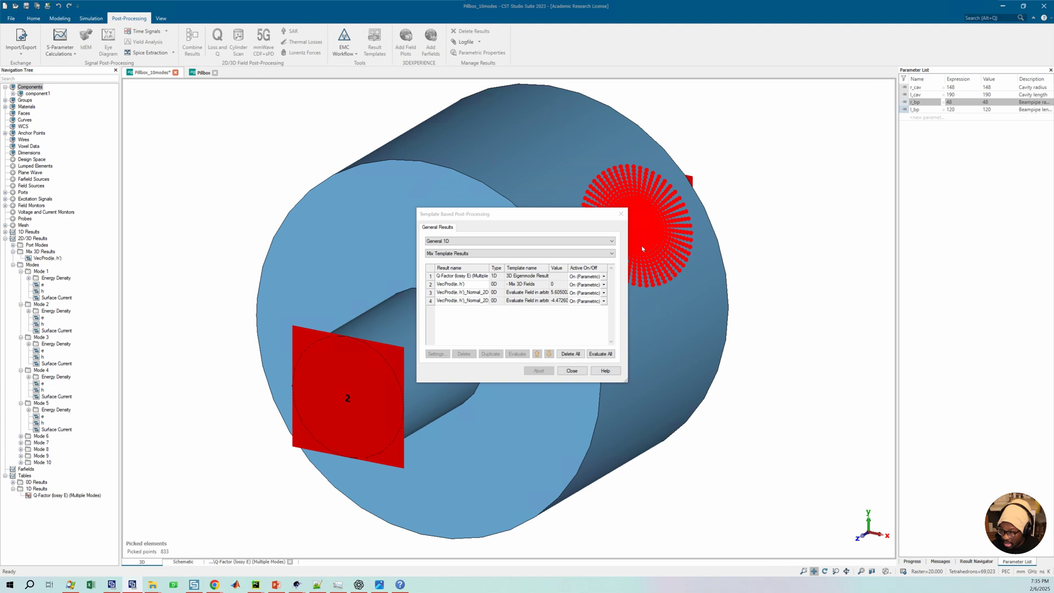
Step: Assign Mode Frequencies\Mode 4 to A, VecProd(e, h')_Normal_2D to B and VecProd(e, h')_Normal_2D_1 to C
click(406, 290)
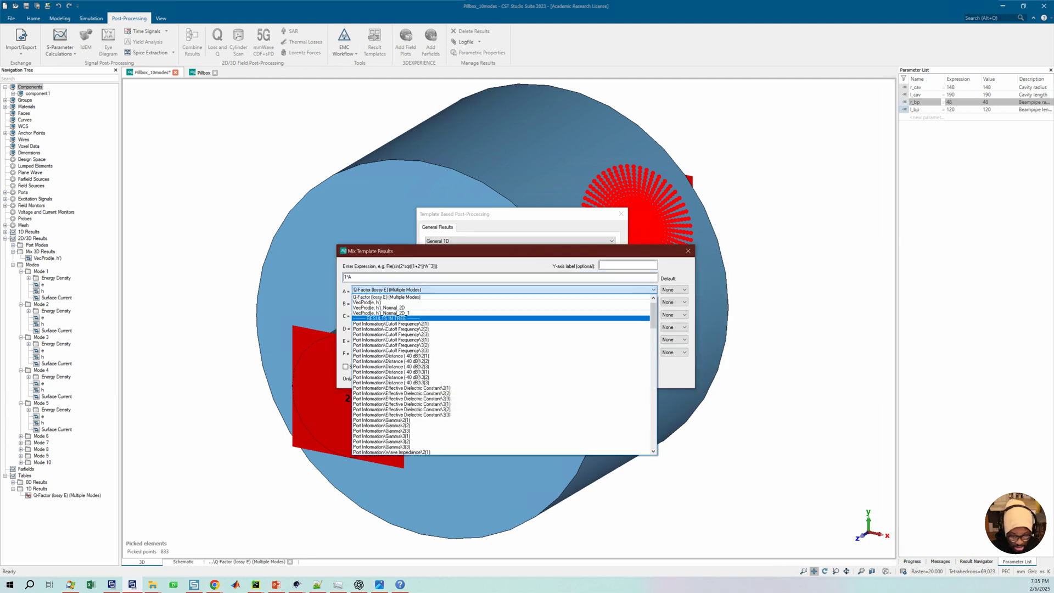
scroll(404, 392, down, 7)
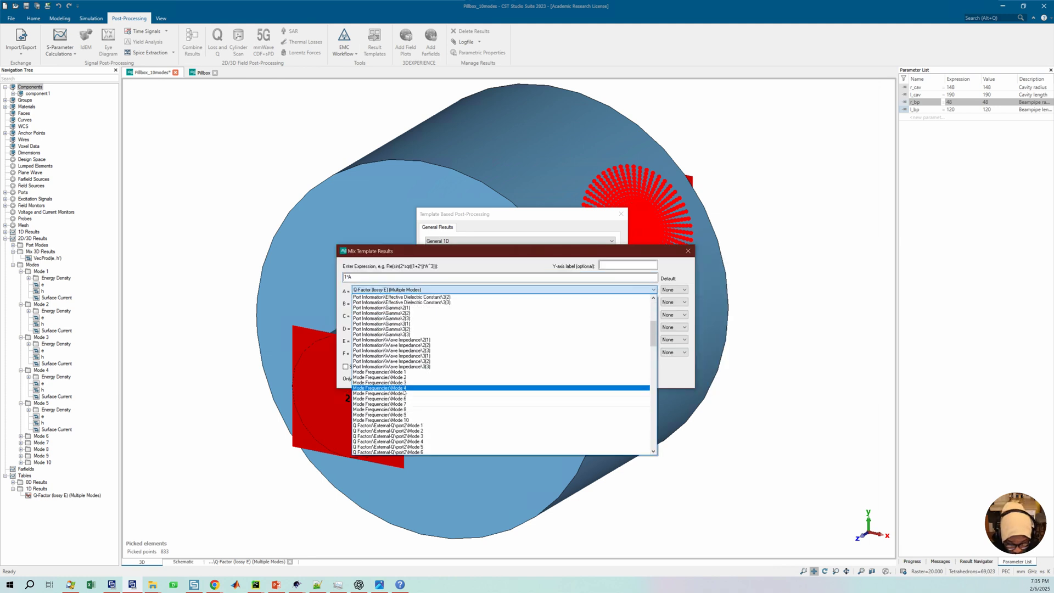
click(405, 388)
click(406, 302)
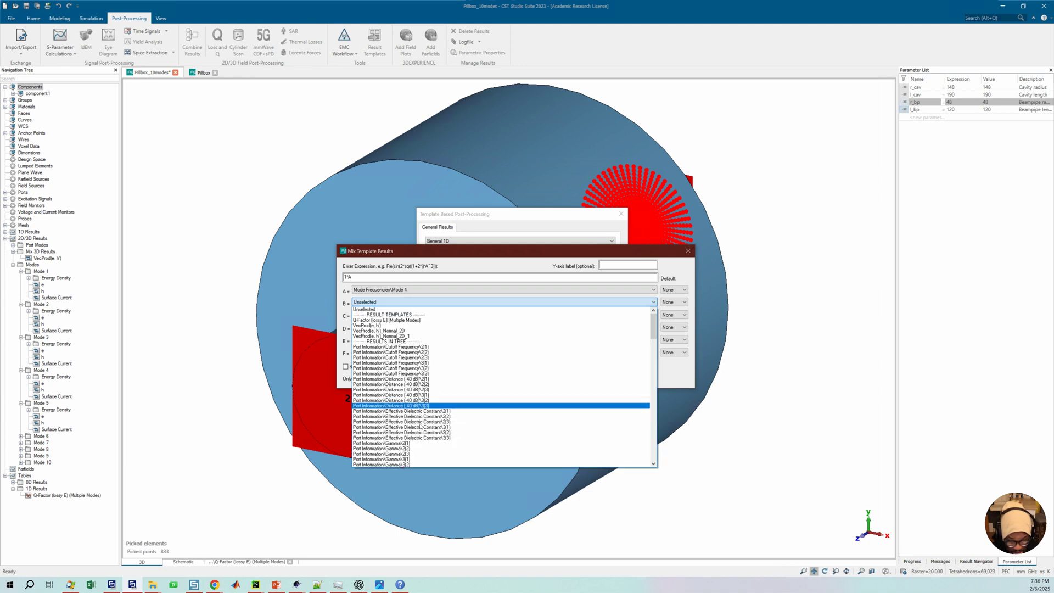
scroll(419, 426, down, 7)
scroll(419, 421, up, 7)
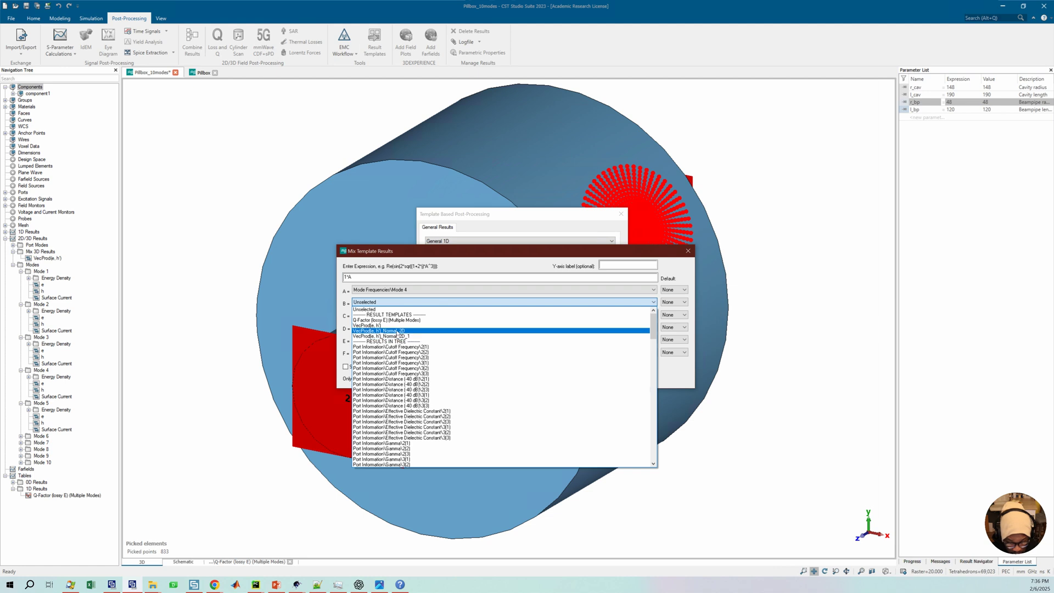
click(384, 331)
click(404, 315)
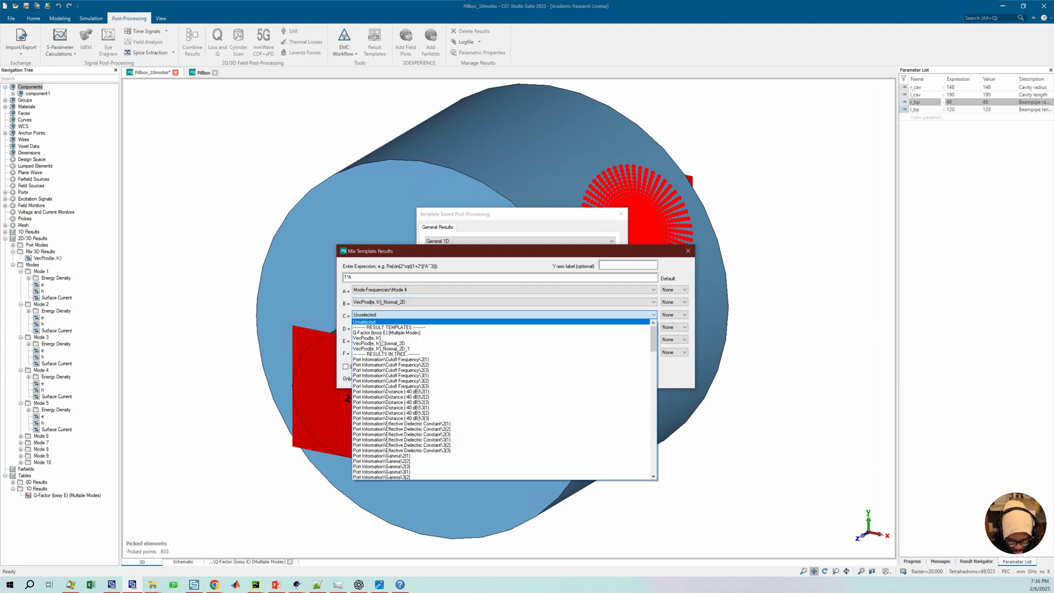
click(387, 349)
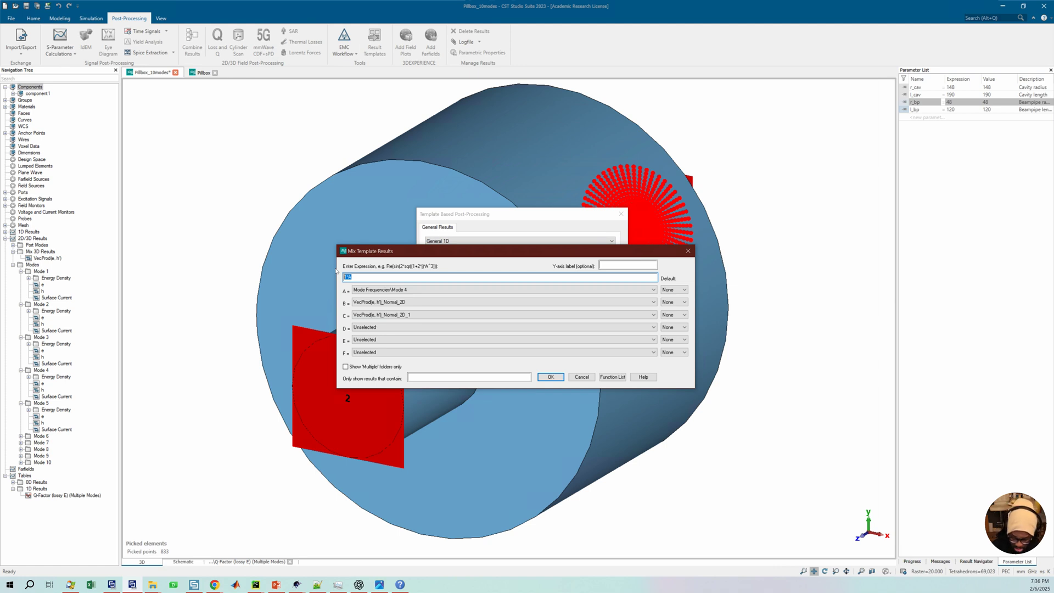
Step: Enter the mix expression 2*Pi*A*1e9/(abs(B)+abs(C)) and accept the template settings
text(2*Pi)
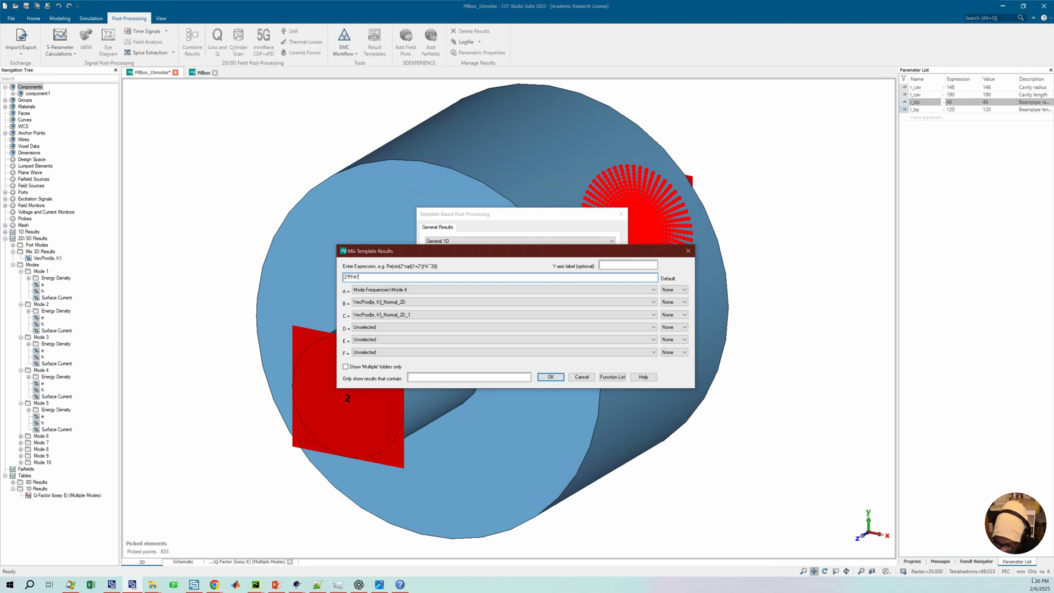
text(1e9)
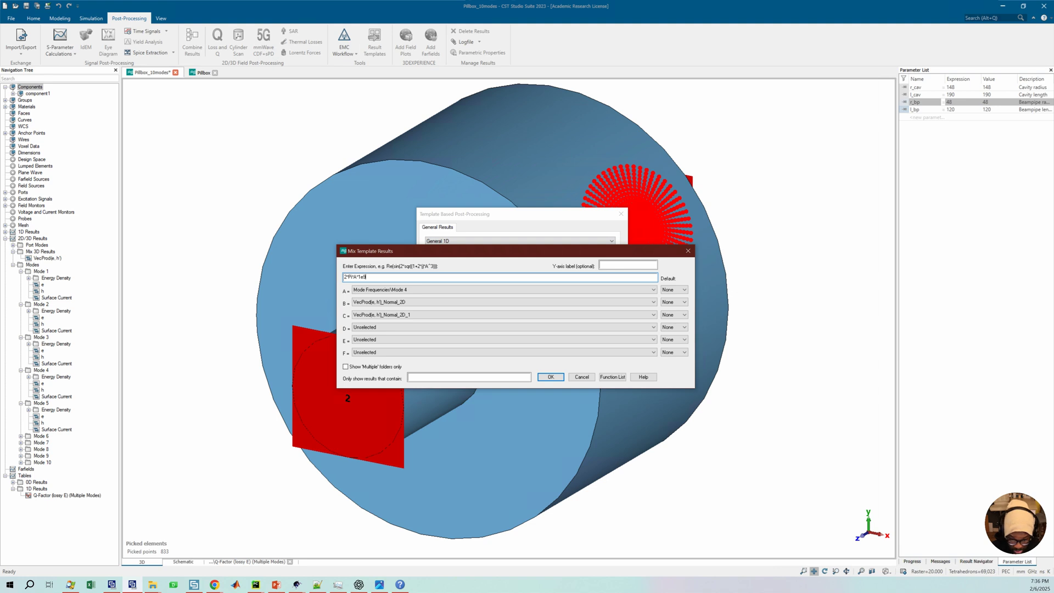
text(/)
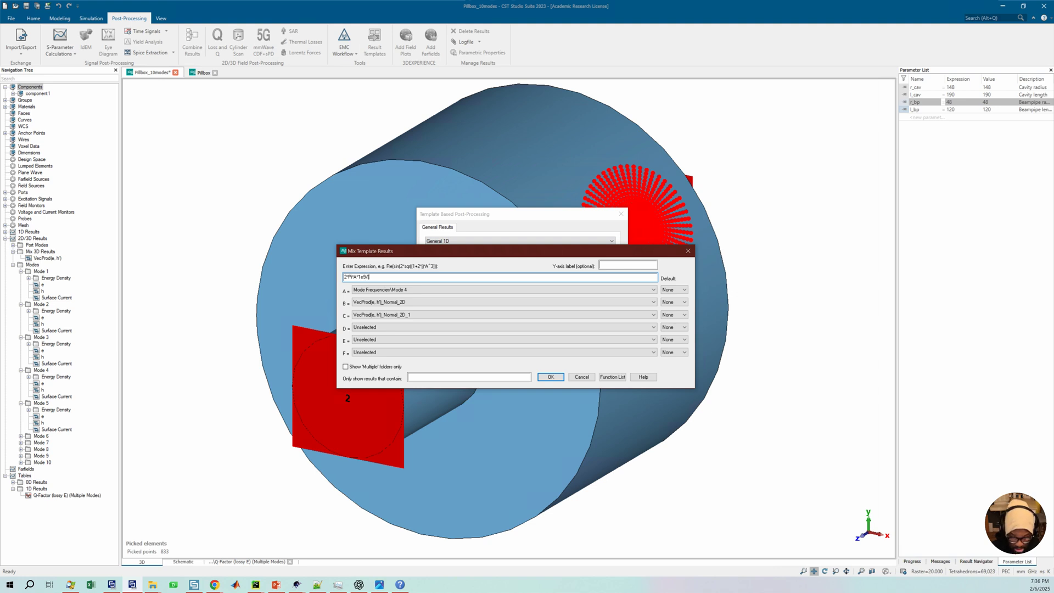
text((abs(B)+)
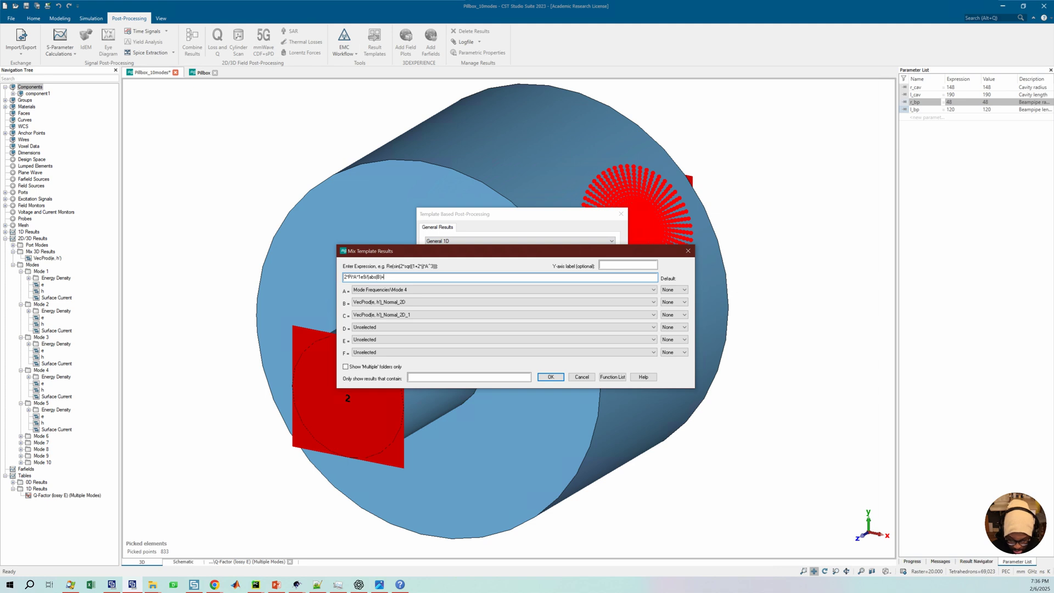
text(abs(C)
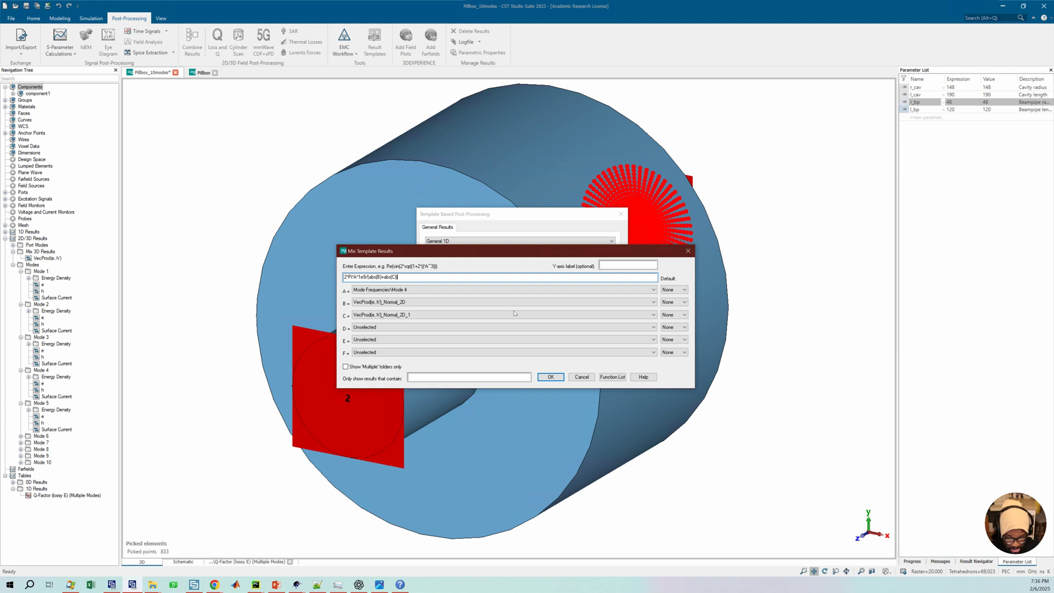
click(551, 377)
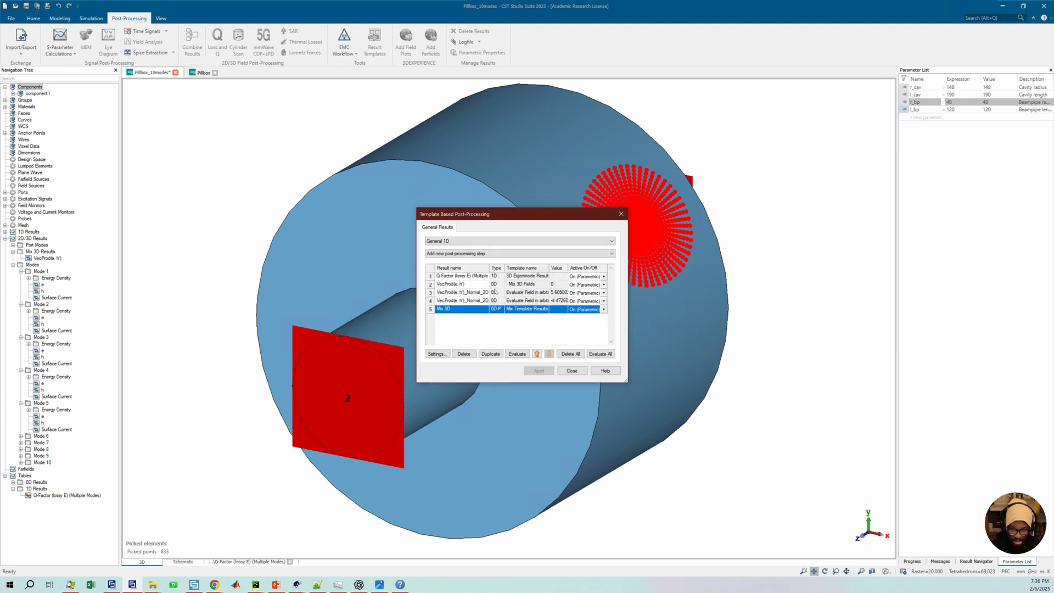
Step: Evaluate the new Mix 0D result, then widen the dialog and its Value column to show the full numbers
click(517, 354)
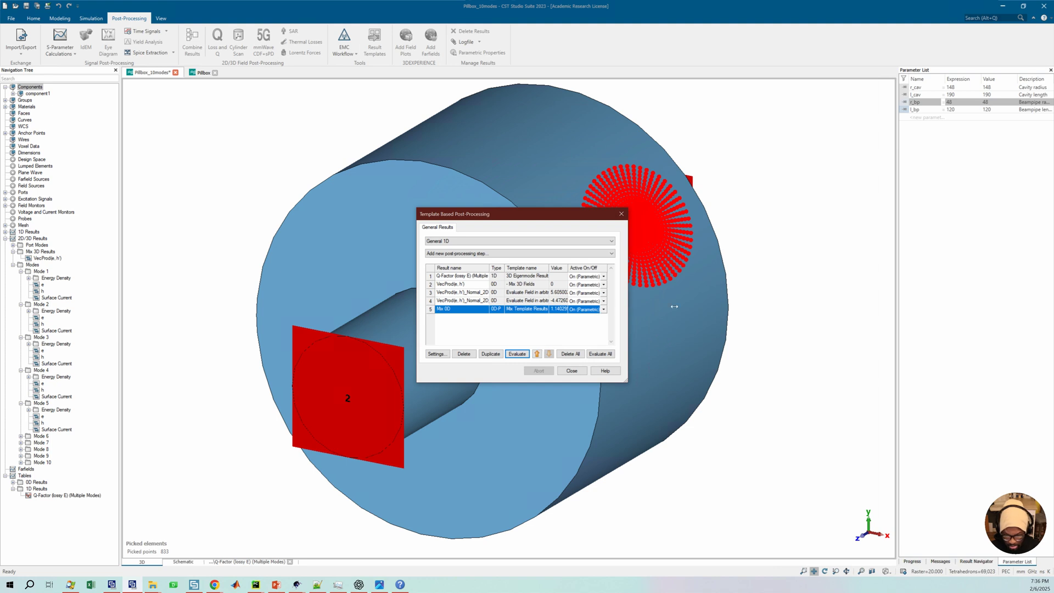
drag(675, 306, 698, 306)
drag(504, 268, 516, 268)
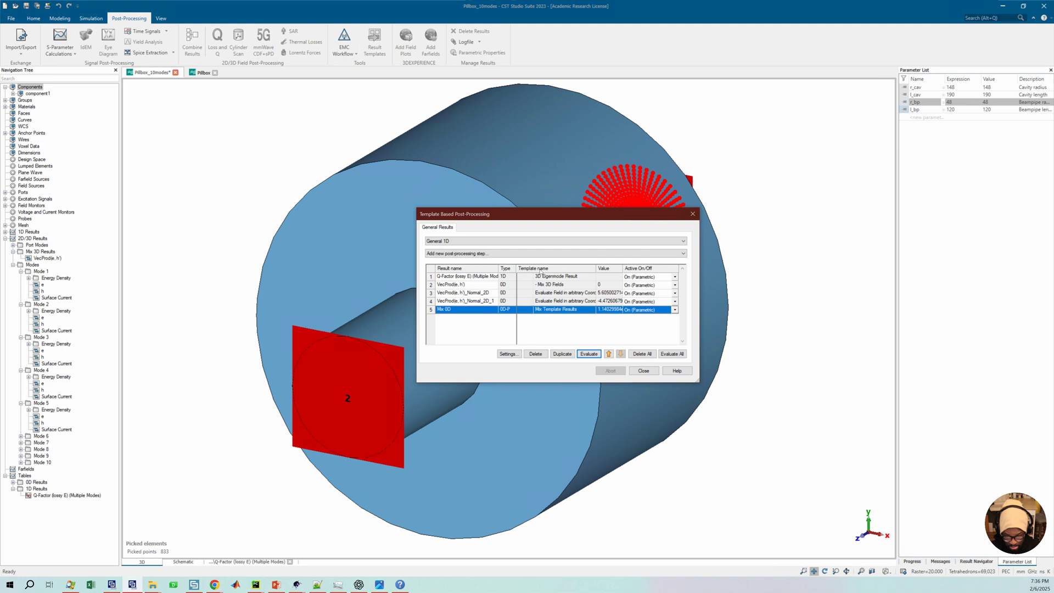
drag(597, 269, 567, 268)
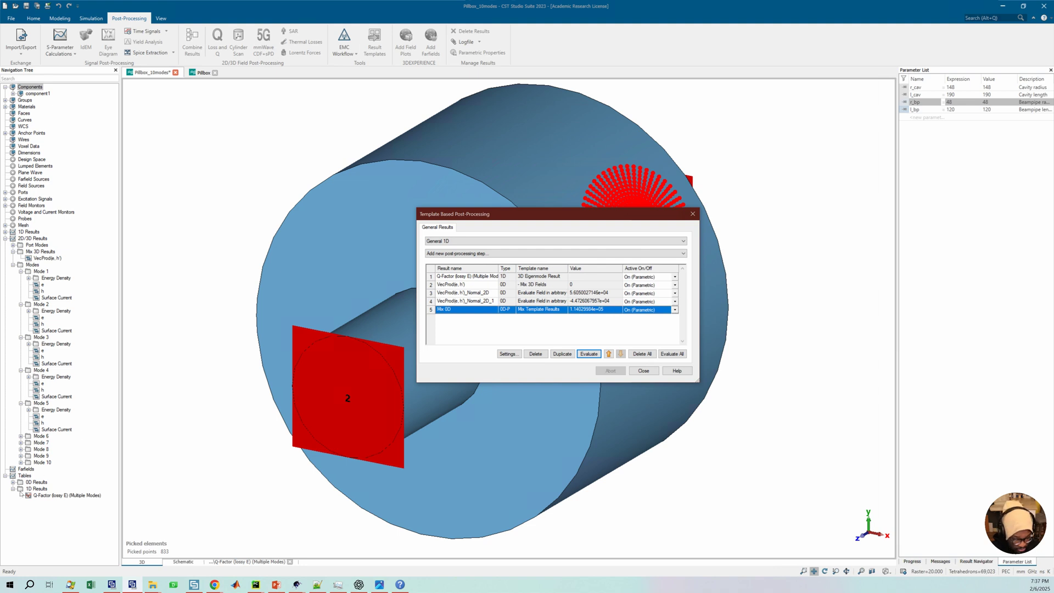
Step: Open the 1D result Q-Factor (lossy E) (Multiple Modes) and show an axis marker on its curve
click(40, 495)
click(40, 496)
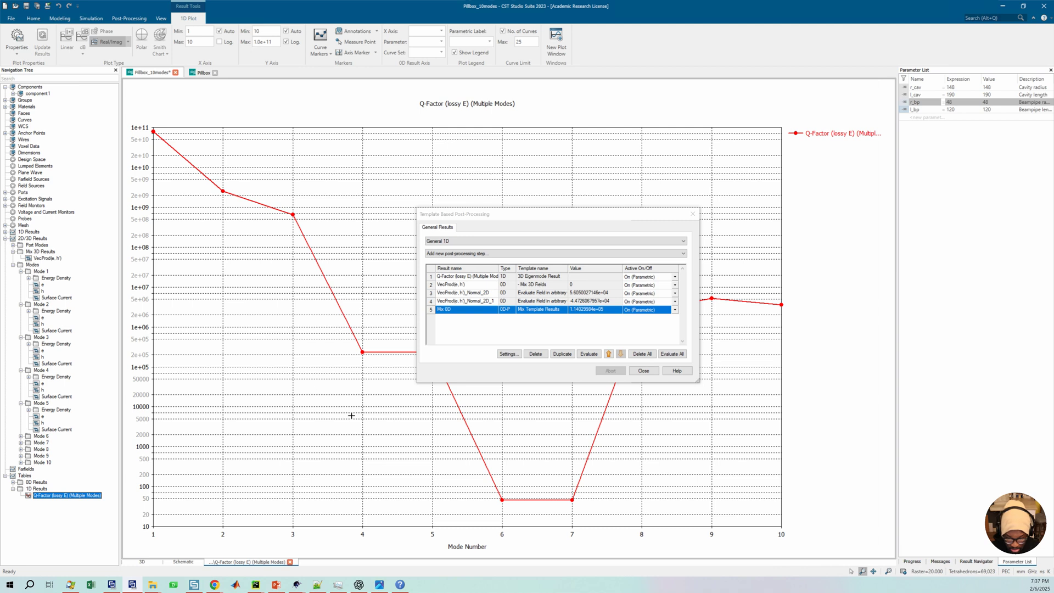
right_click(383, 302)
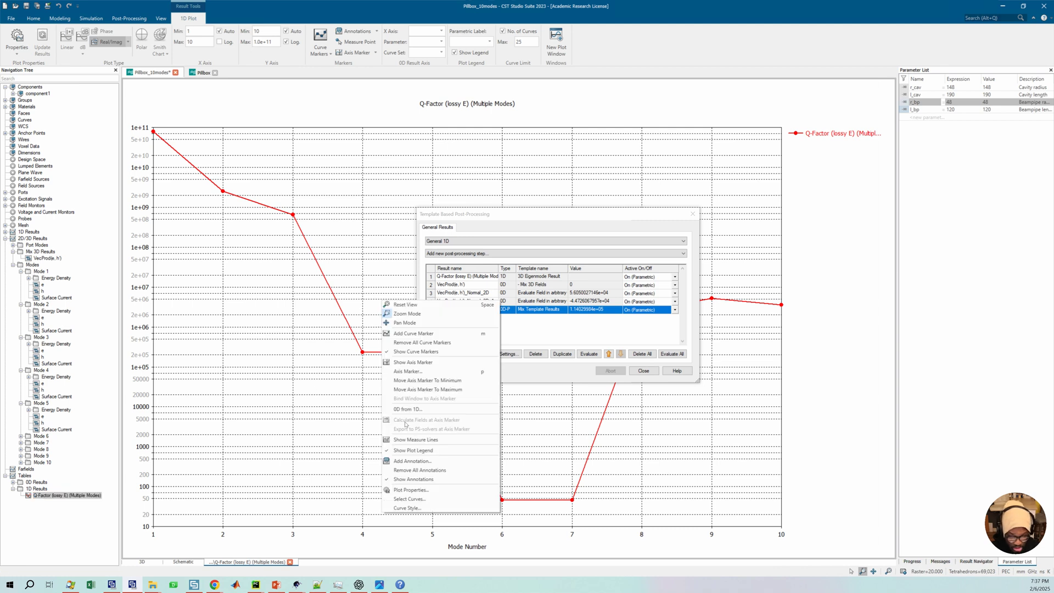
click(442, 389)
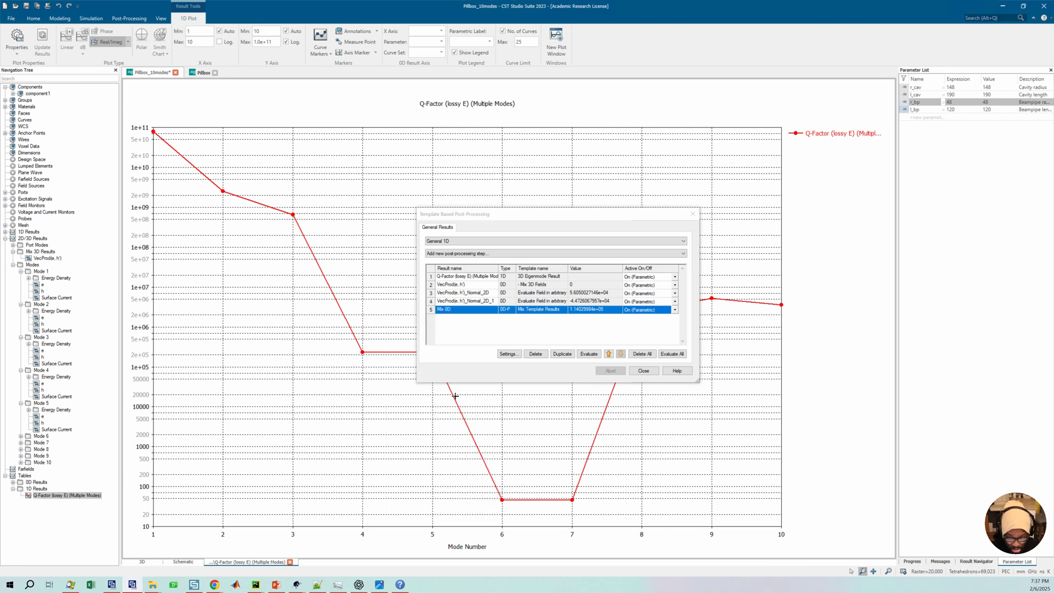
key(Tab)
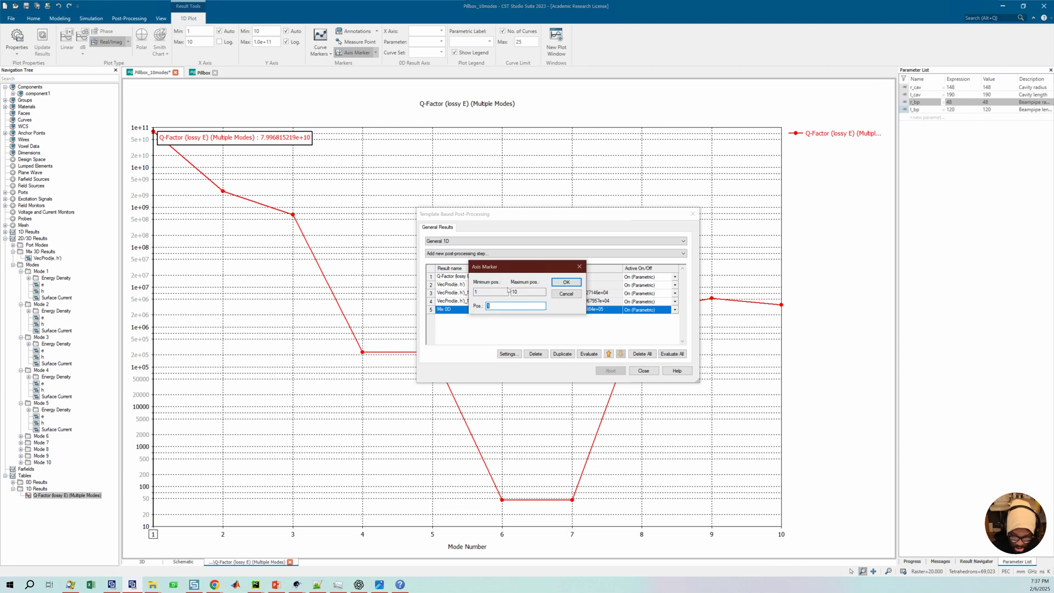
click(579, 267)
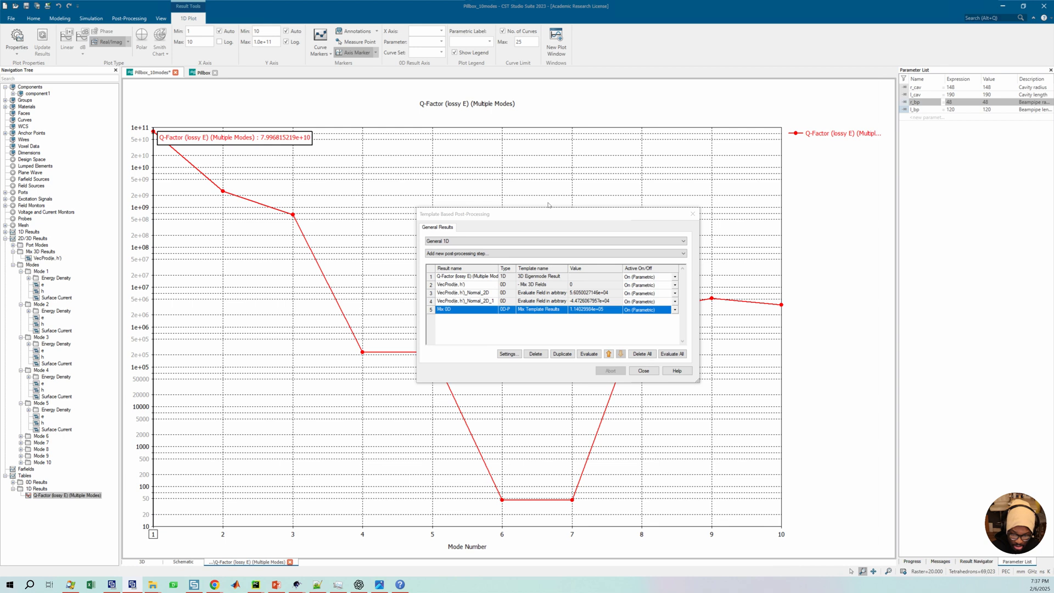
Step: Place the axis marker at mode number 4 and reposition the post-processing dialog beside its readout to compare the Q values
drag(504, 215, 545, 202)
drag(710, 158, 767, 132)
mouse_move(154, 261)
mouse_down()
mouse_move(297, 267)
mouse_move(247, 255)
mouse_up()
double_click(387, 245)
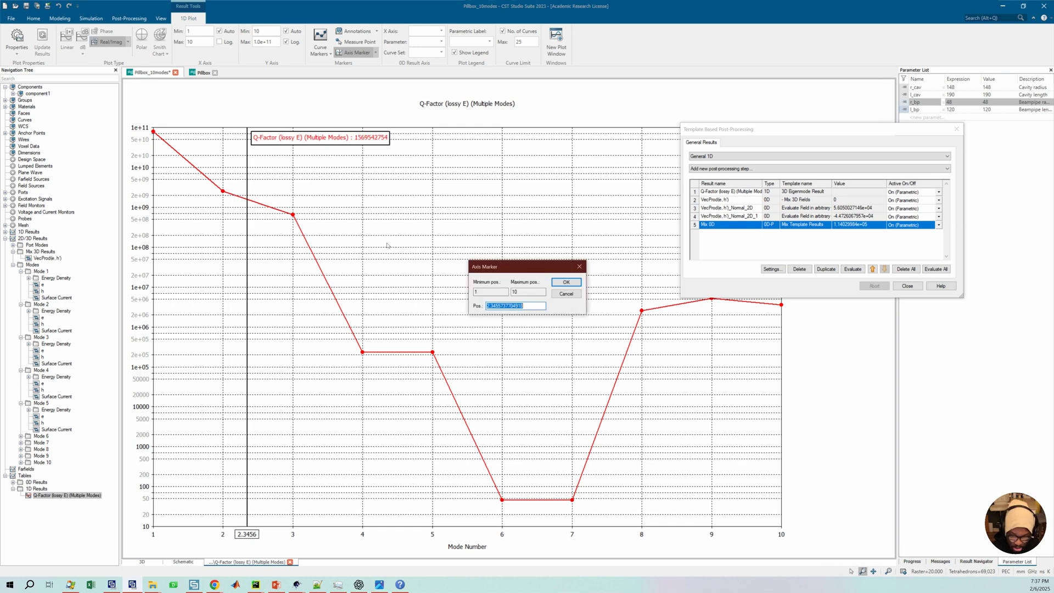
text(4)
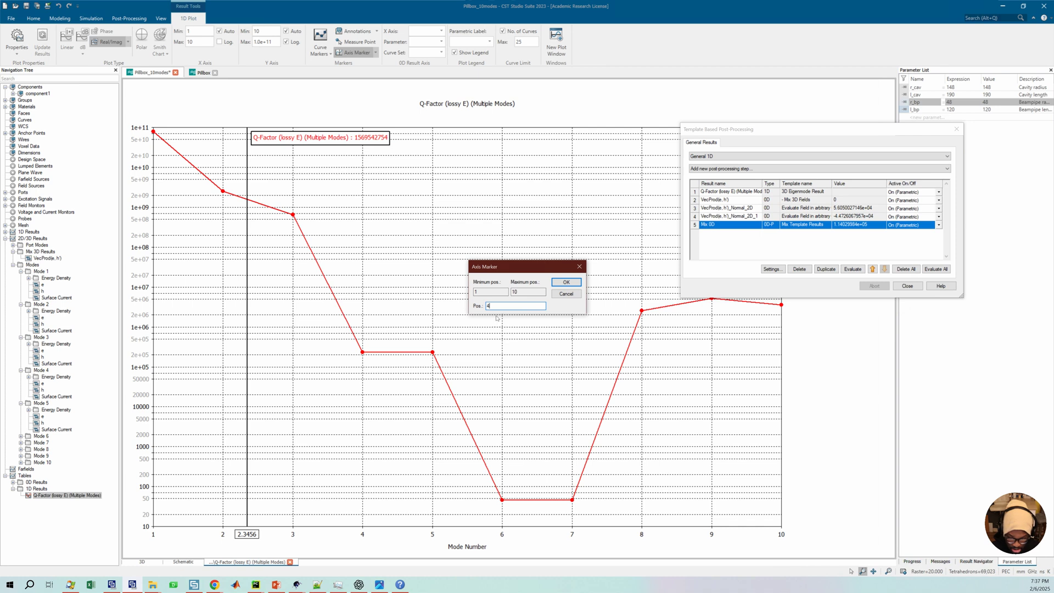
click(575, 281)
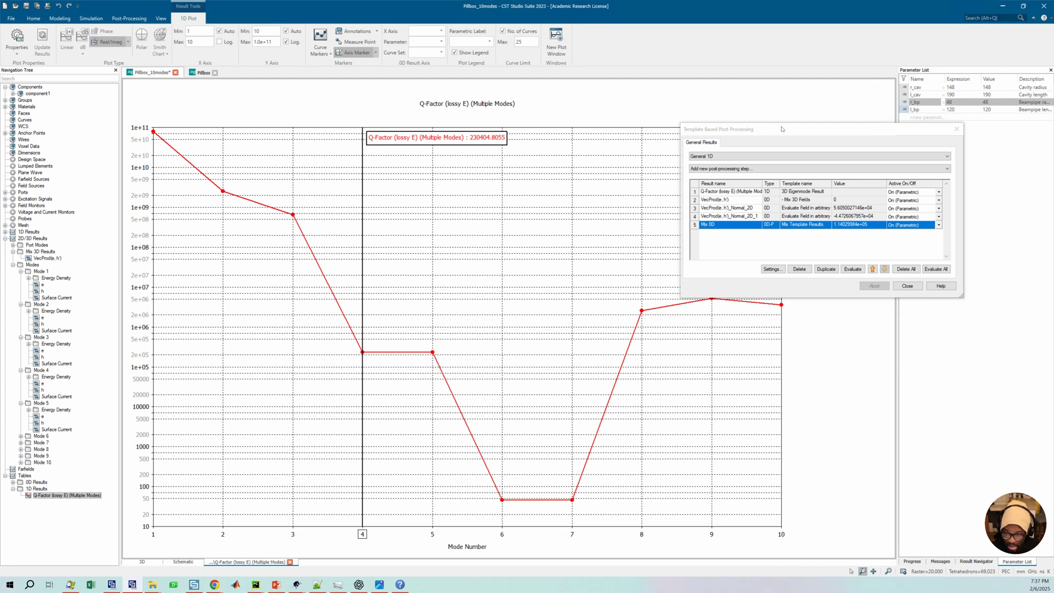
drag(783, 129, 585, 154)
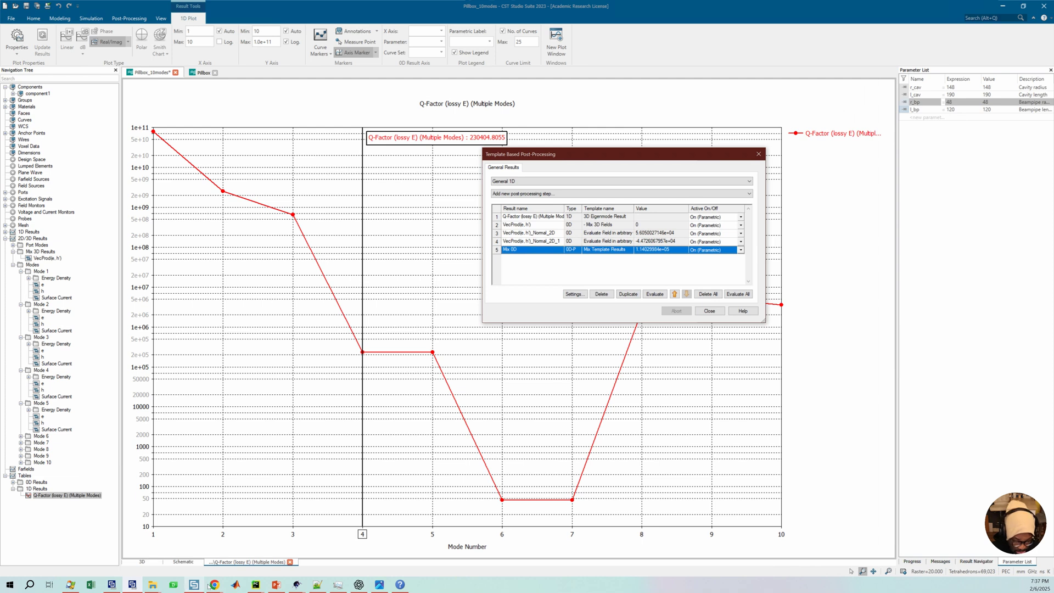
Step: Switch to dlete (4).pdf in Chrome and examine the factor 1/2 in the time-averaged Poynting vector equation
click(90, 546)
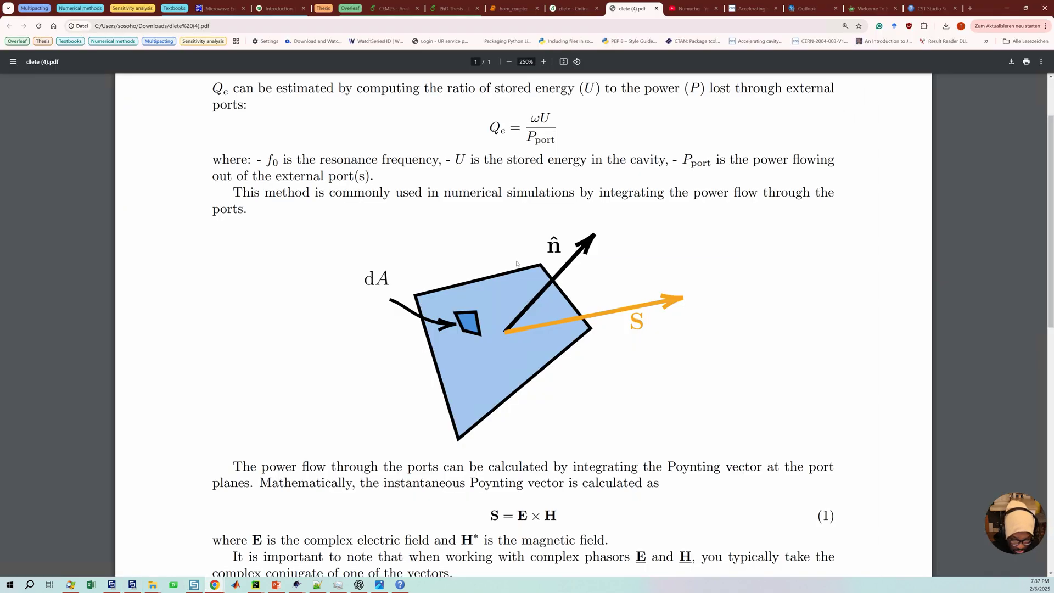
scroll(527, 267, down, 7)
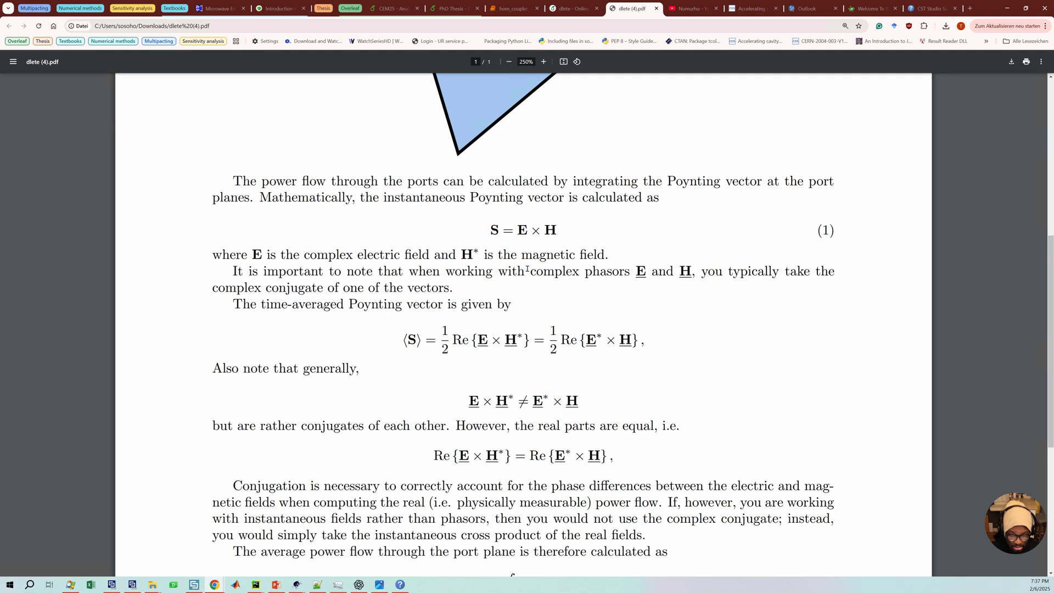
drag(446, 305, 461, 311)
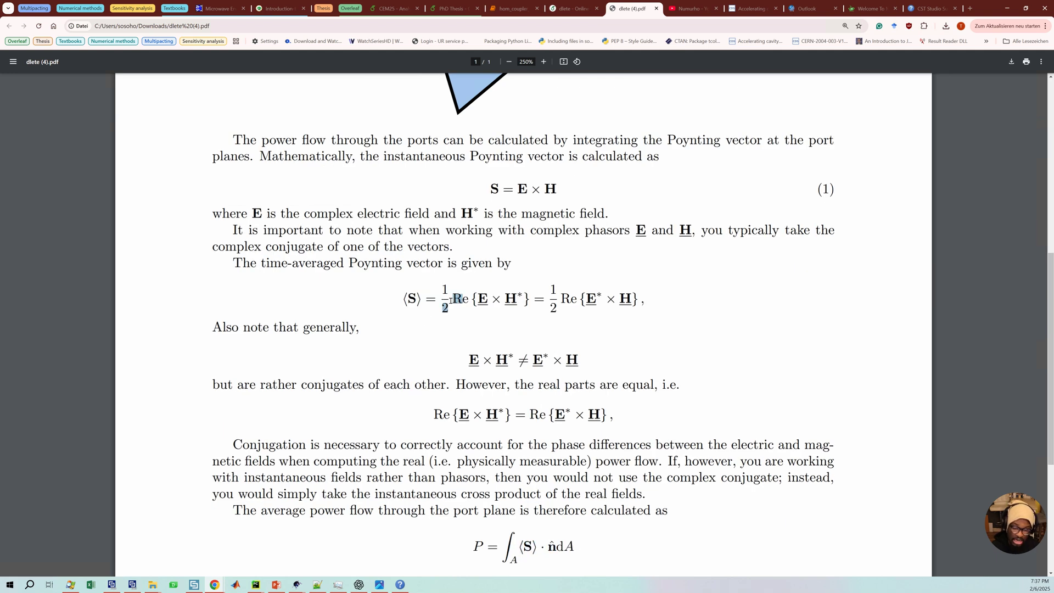
Step: Examine the average power flow and energy equations in the PDF, then switch back to CST Studio Suite
scroll(460, 231, down, 1)
click(446, 217)
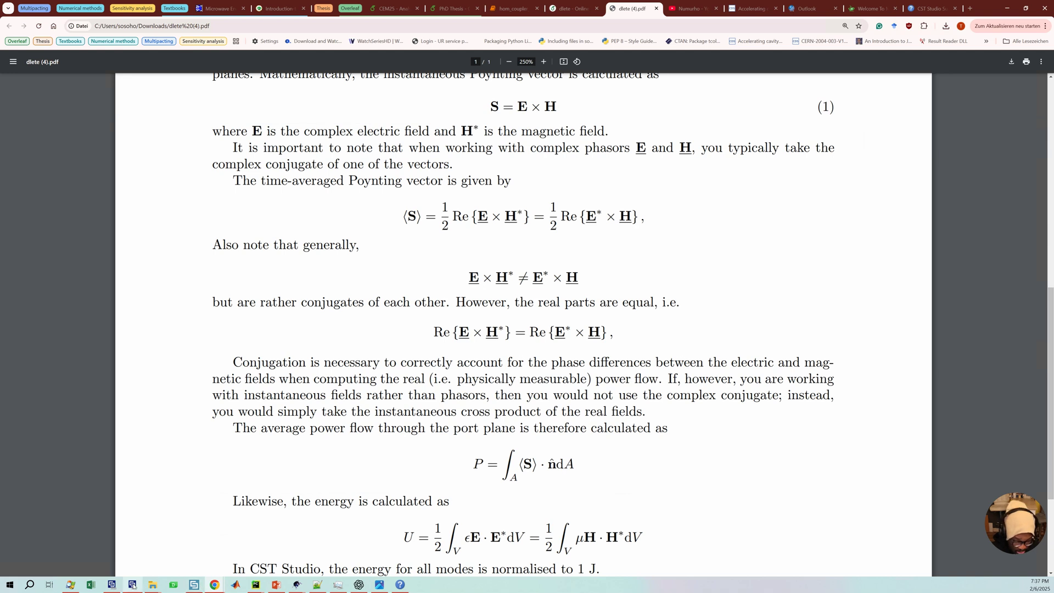
mouse_move(134, 587)
click(132, 548)
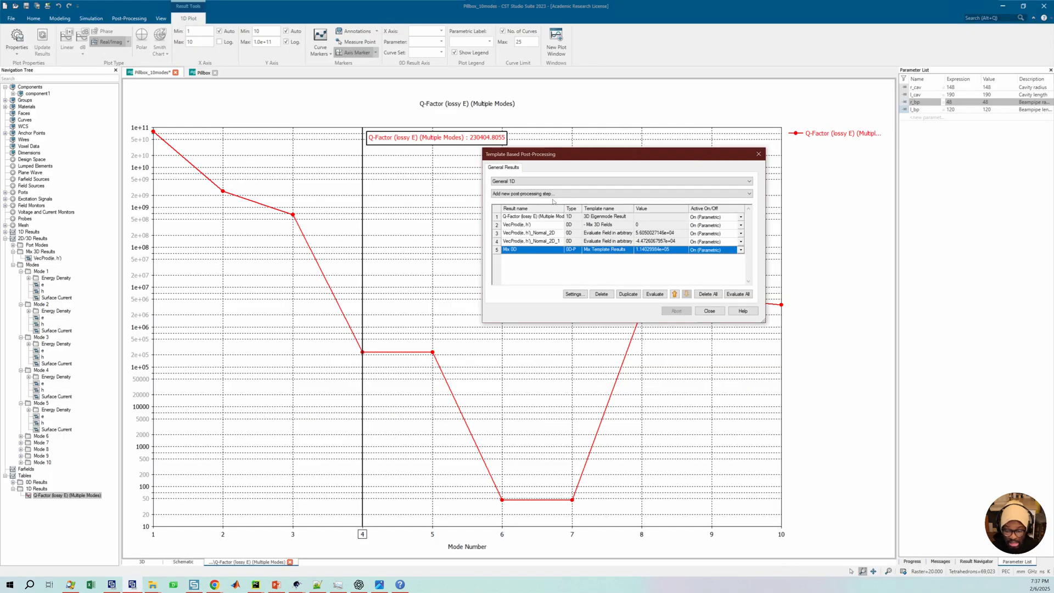
Step: Insert a factor of 0.5 before the port power sum in the Mix 0D expression and accept deleting its old results
click(522, 242)
click(530, 250)
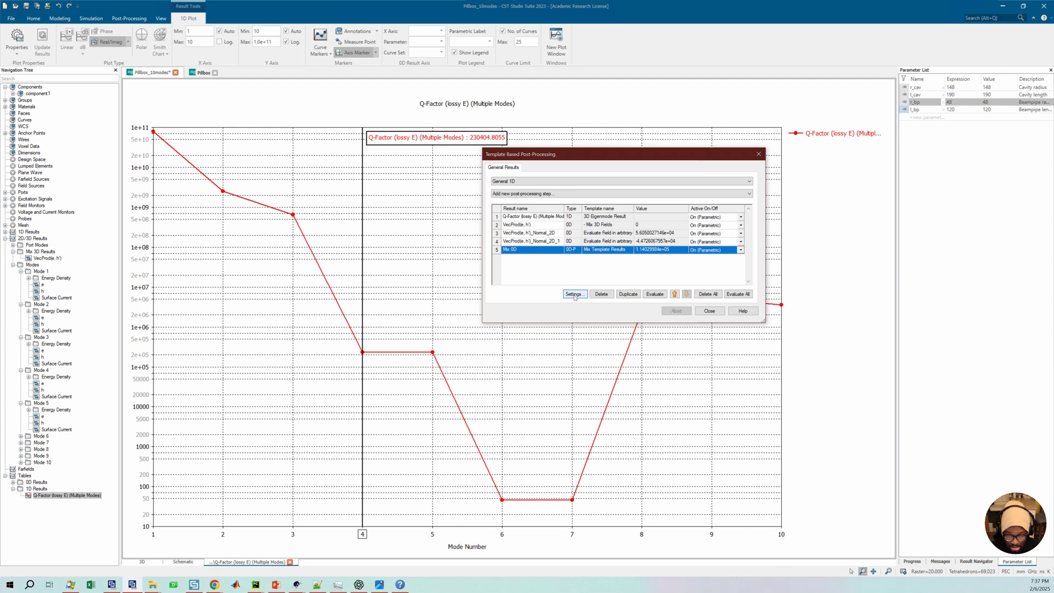
click(574, 295)
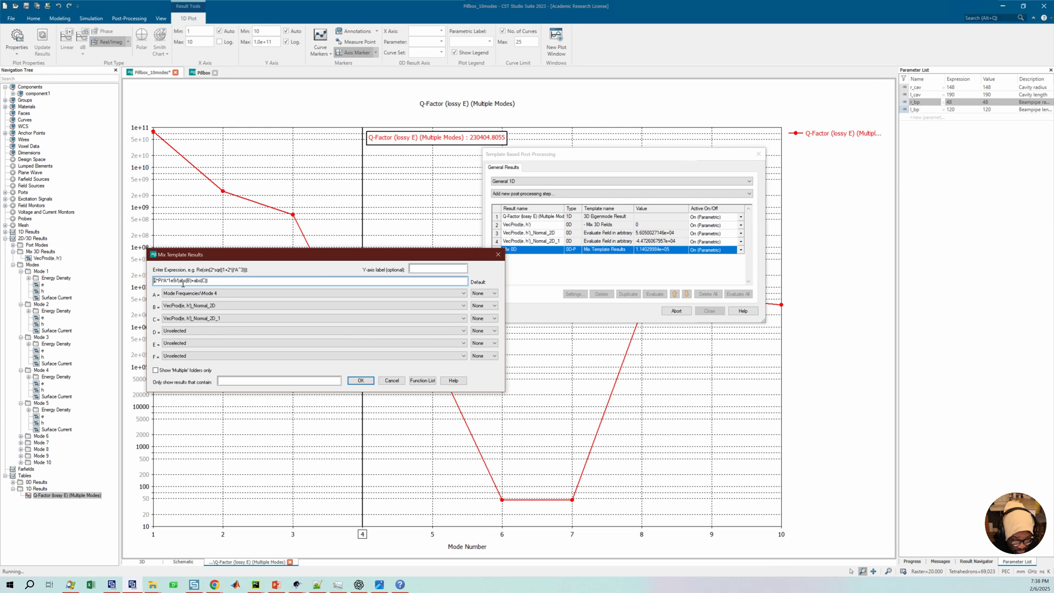
text(0.)
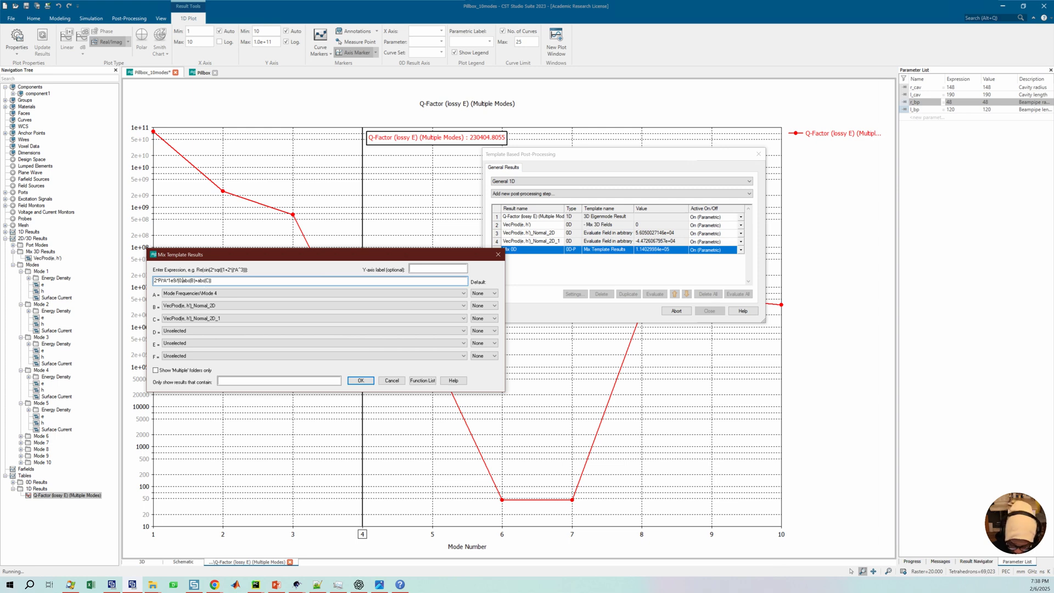
text(5)
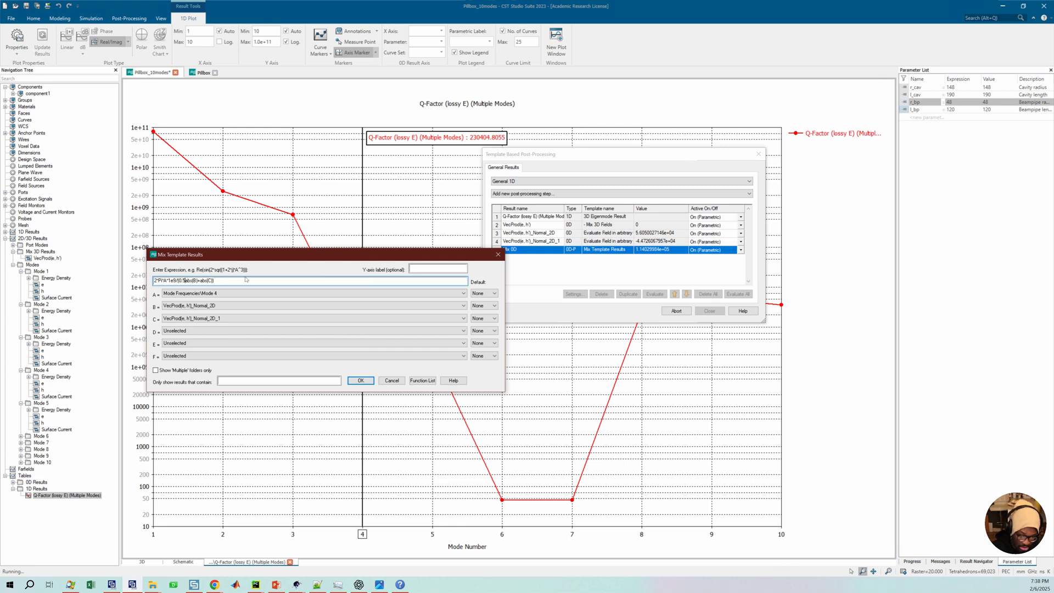
text(*)
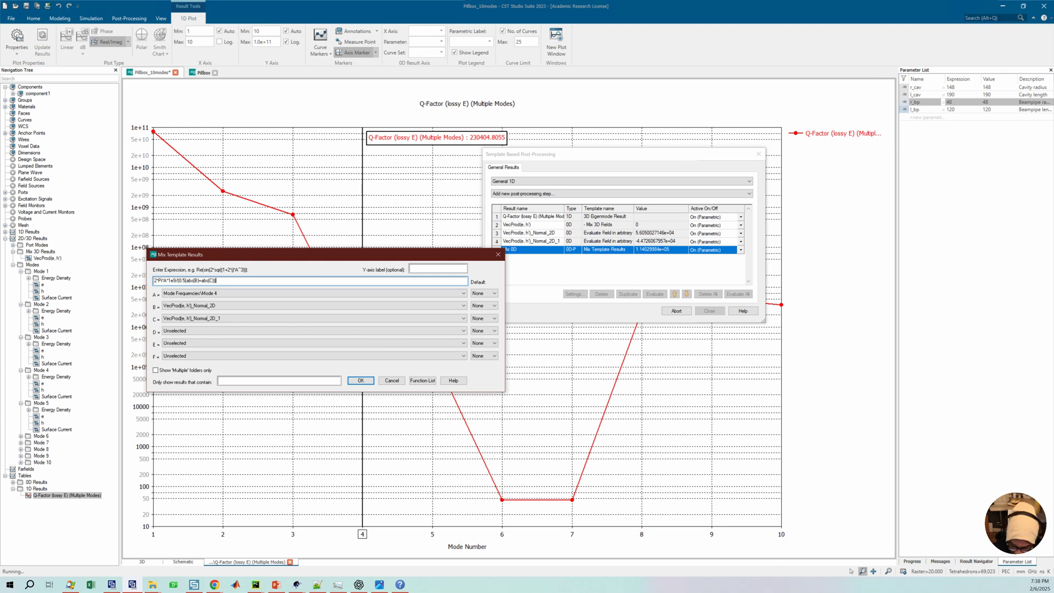
click(361, 380)
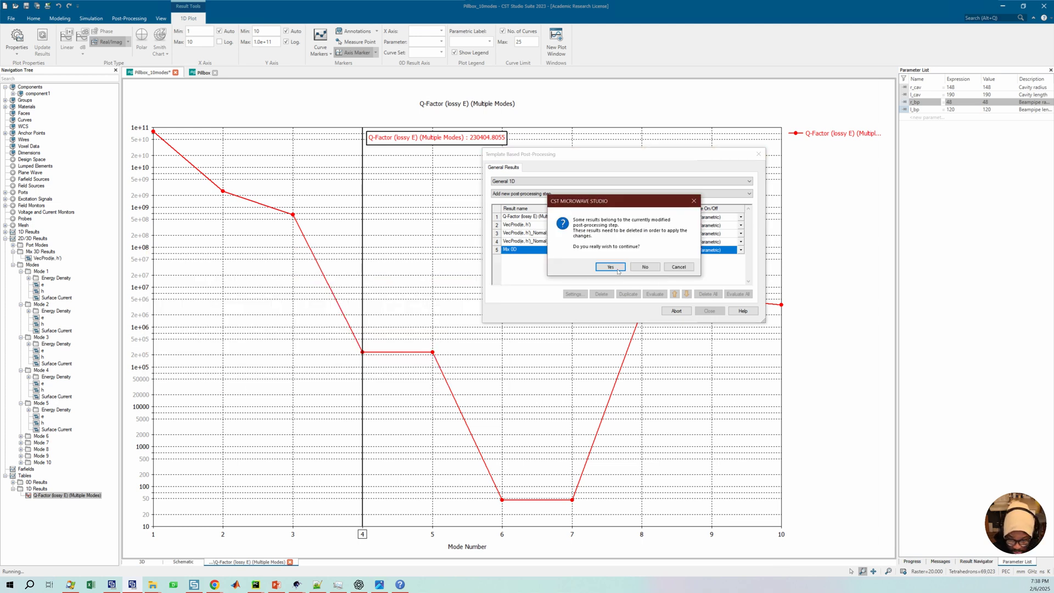
click(611, 267)
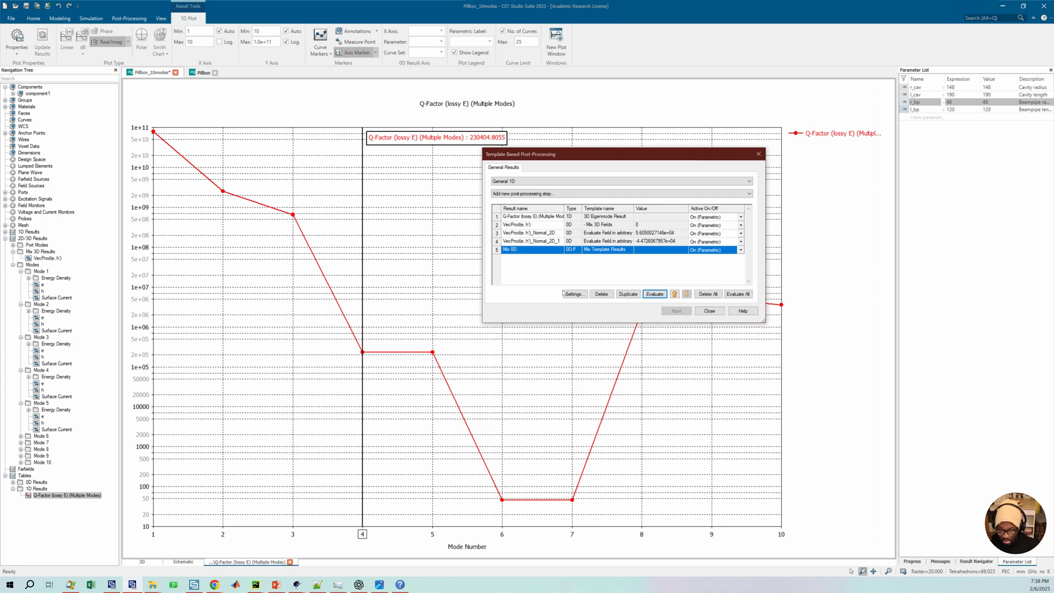
Step: Recheck the Mix 0D expression so it reads 2*PI*A*1e9/(0.5*(abs(B)+abs(C))) and evaluate the result
click(655, 293)
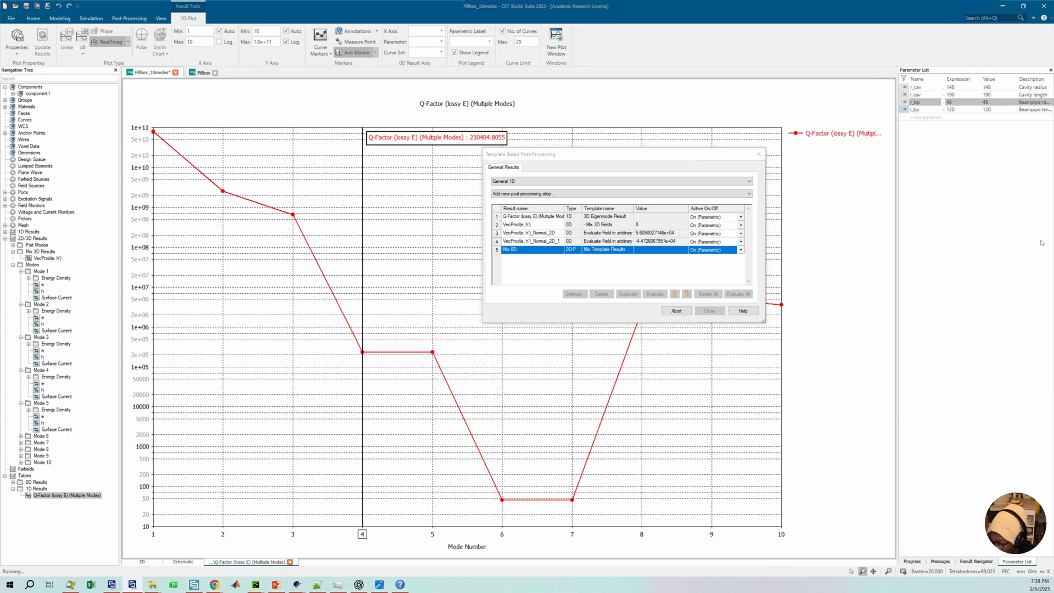
drag(1042, 243, 561, 252)
click(380, 282)
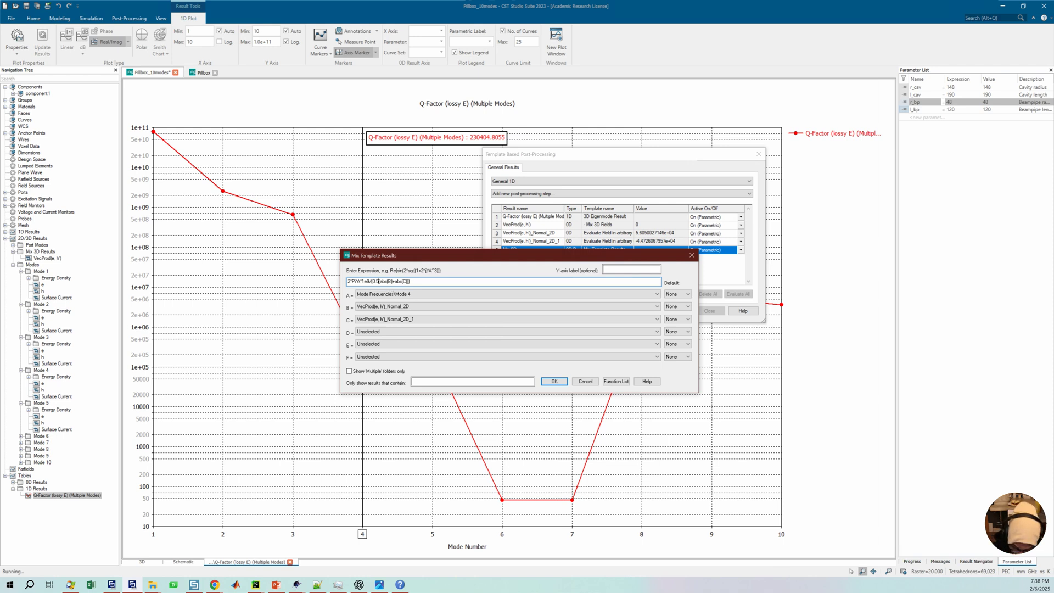
click(554, 381)
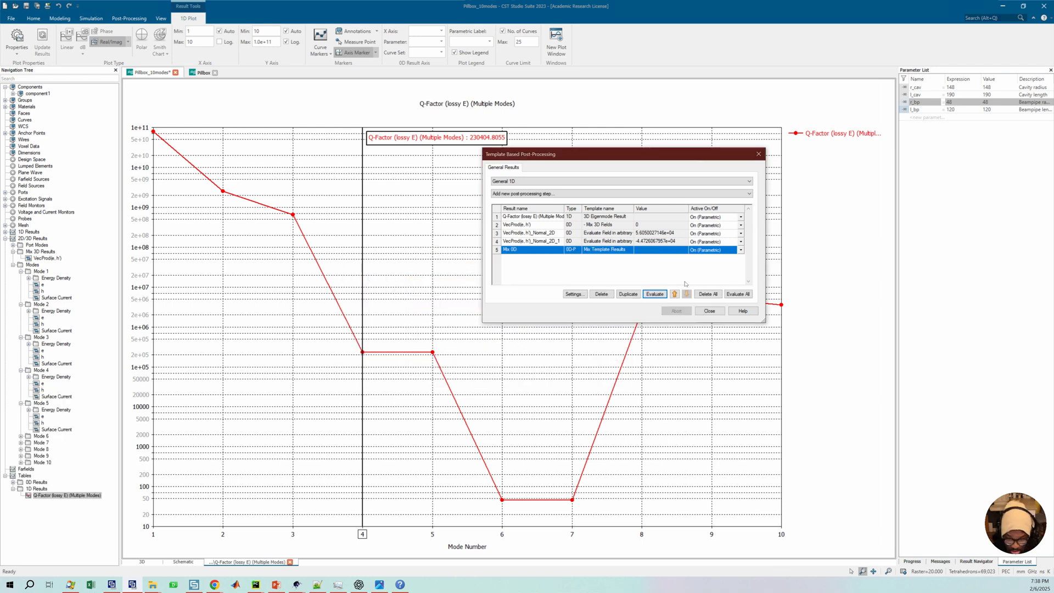
click(654, 295)
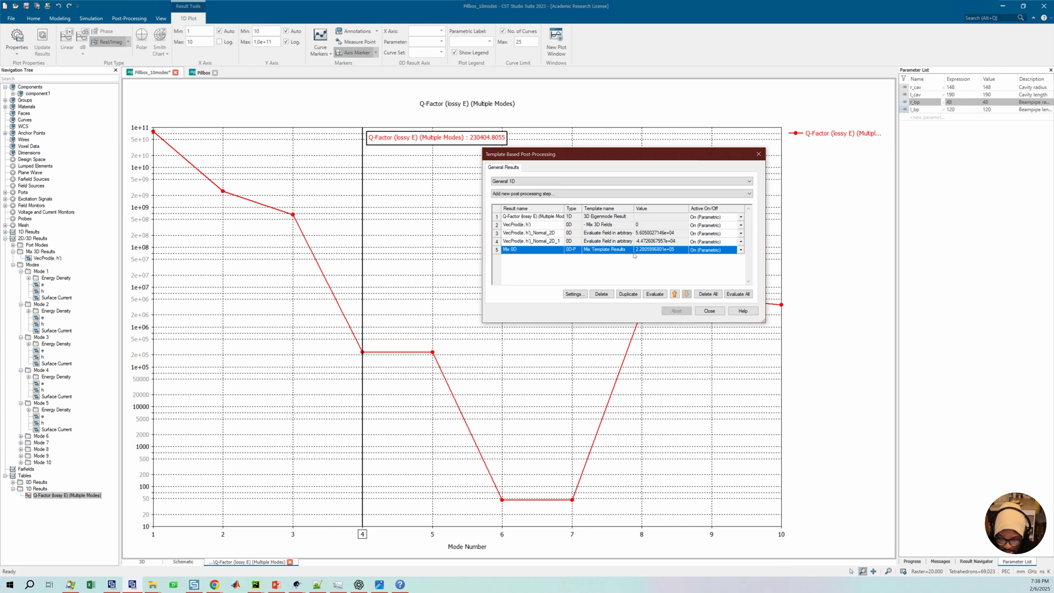
Step: Move the axis marker on the Q-Factor (lossy E) curve to mode number 6 and plot Mode 6's electric field
click(61, 497)
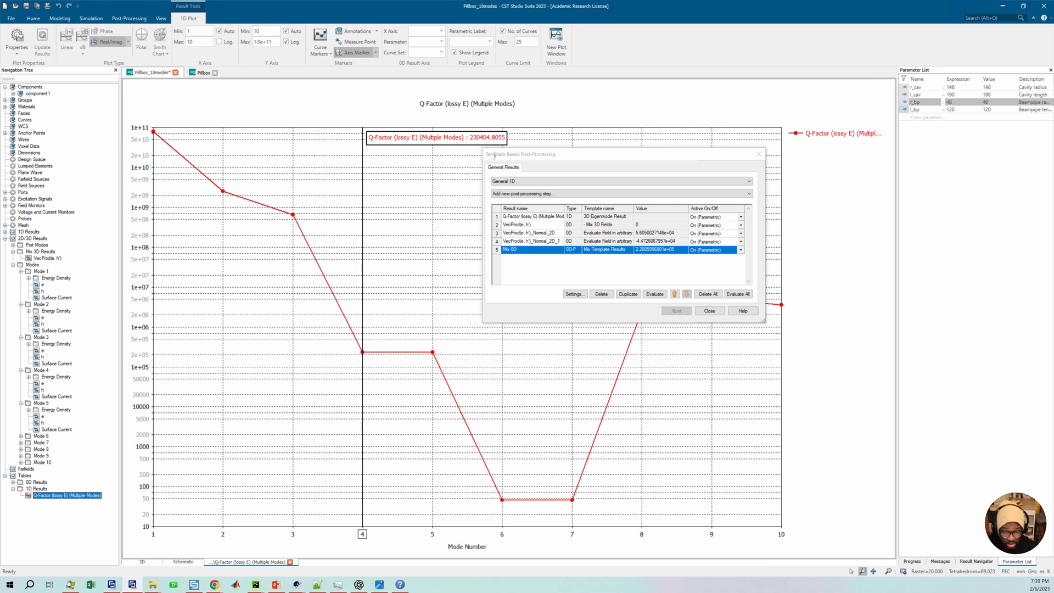
click(364, 290)
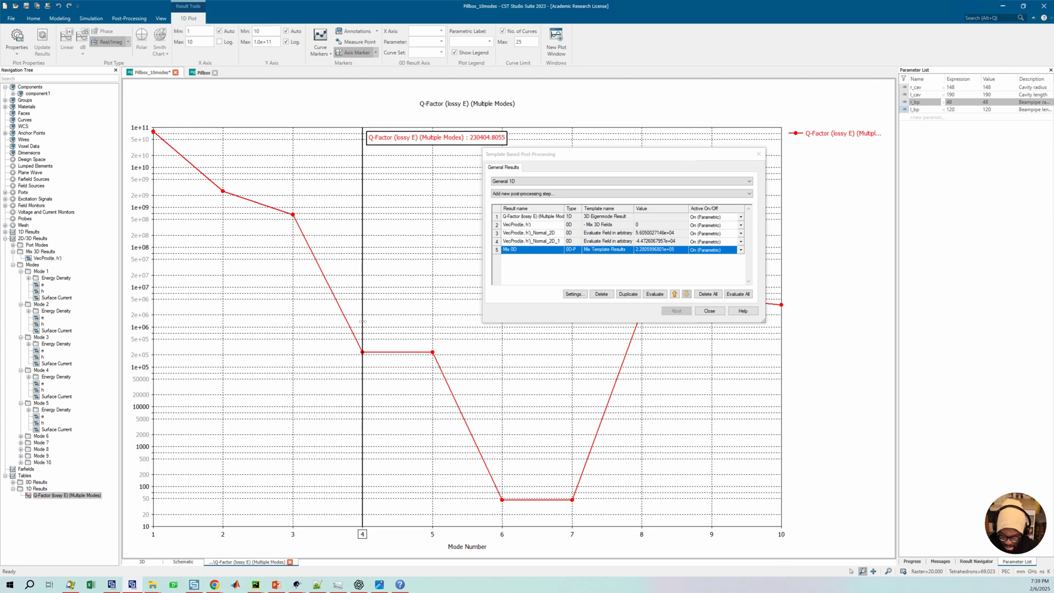
key(Right)
key(Right)
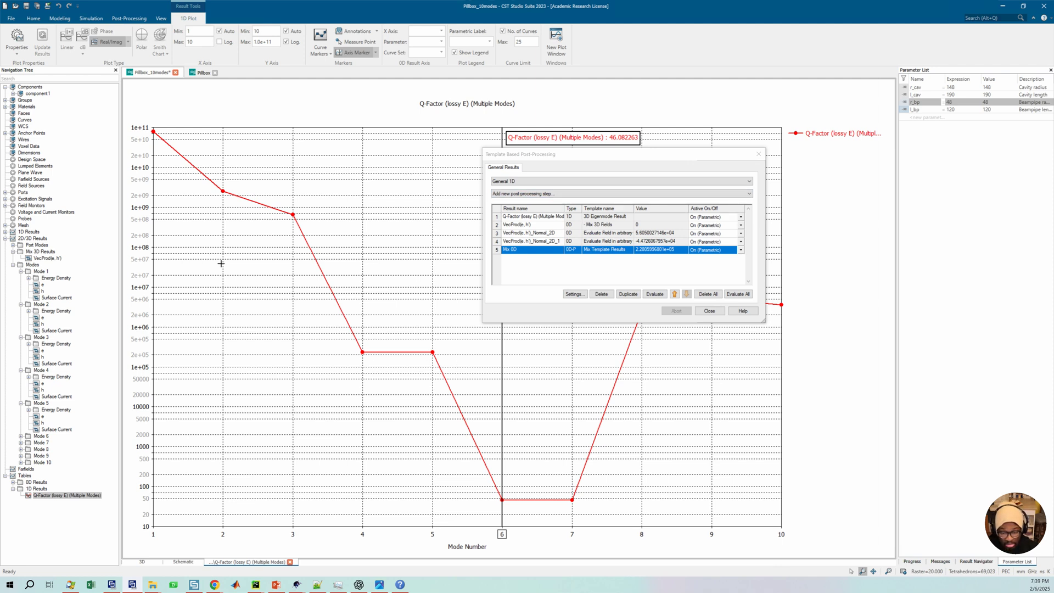
click(21, 437)
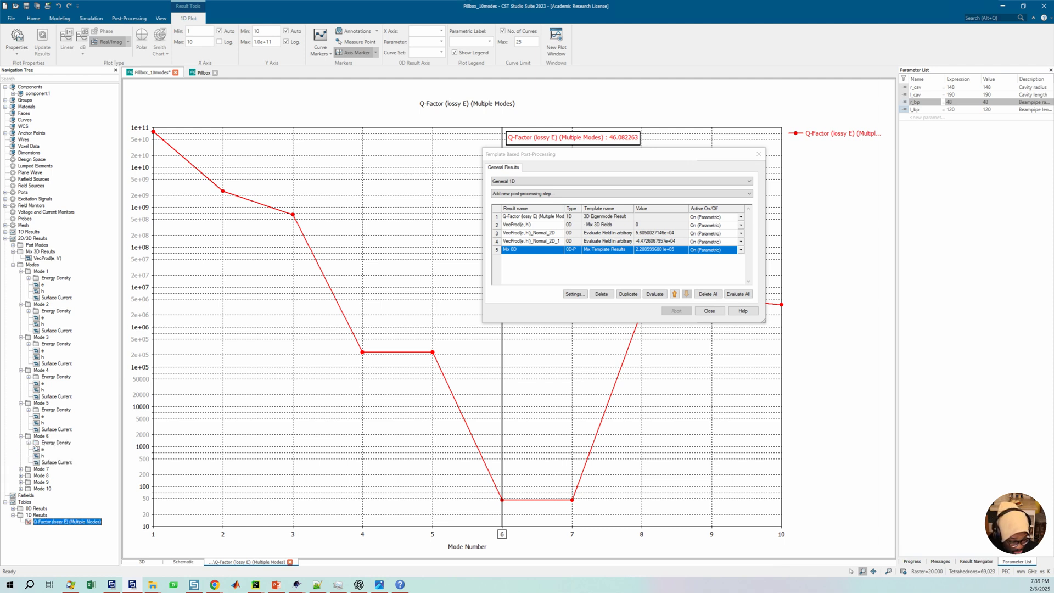
click(42, 449)
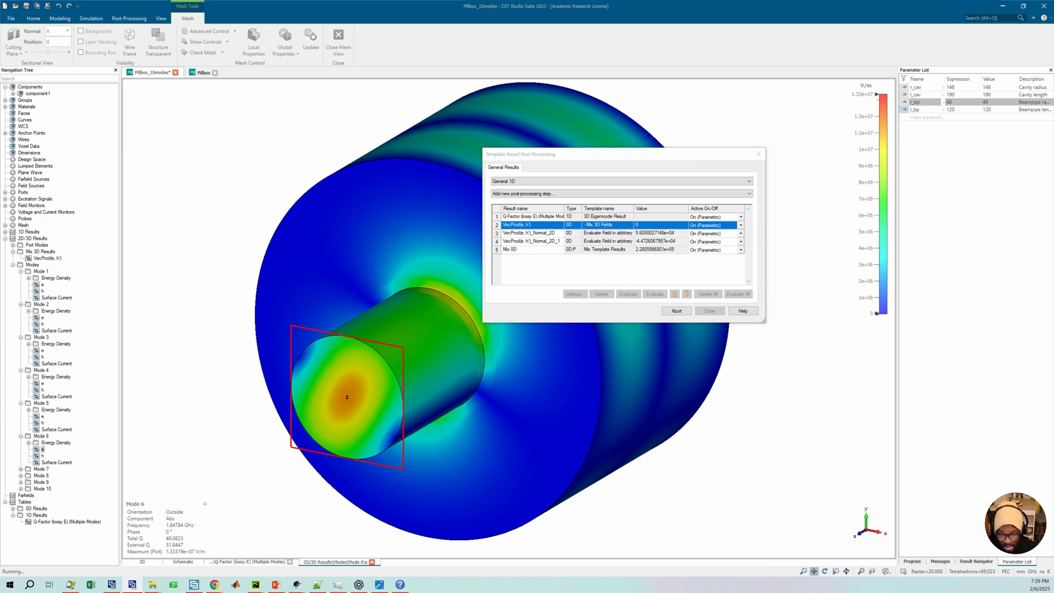
Step: Set the Mix 3D Fields inputs of the VecProd step to Mode 6\e for A and Mode 6\h for B, accepting result deletion
double_click(622, 222)
click(527, 284)
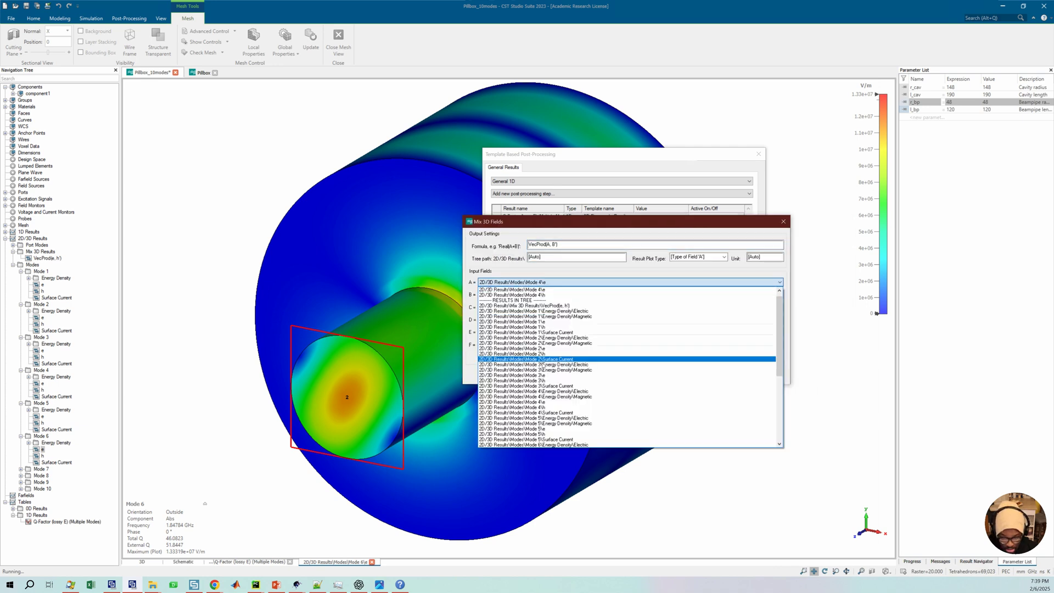
scroll(539, 433, down, 2)
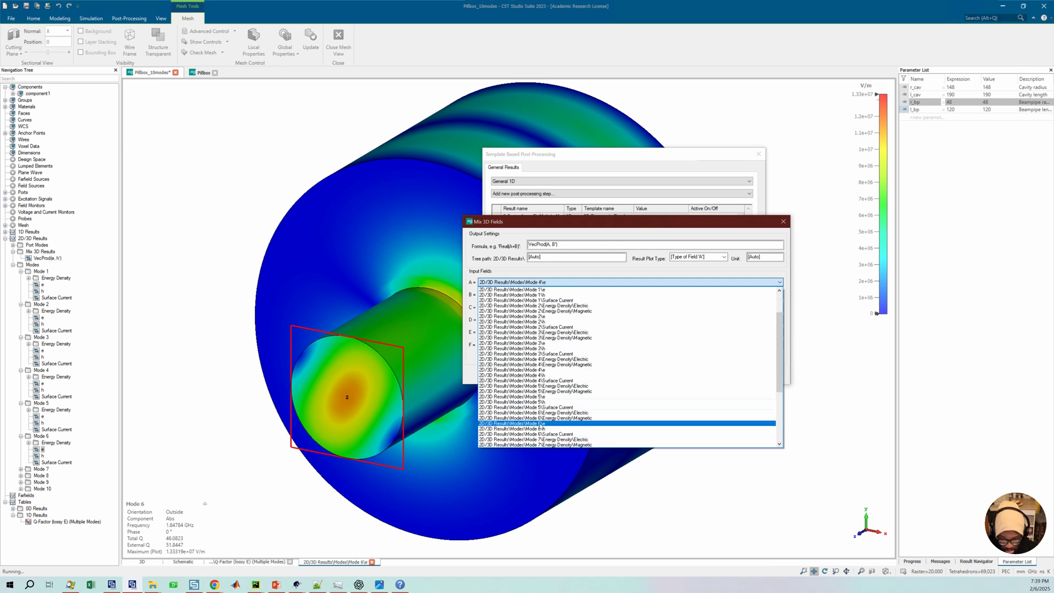
click(541, 423)
click(538, 296)
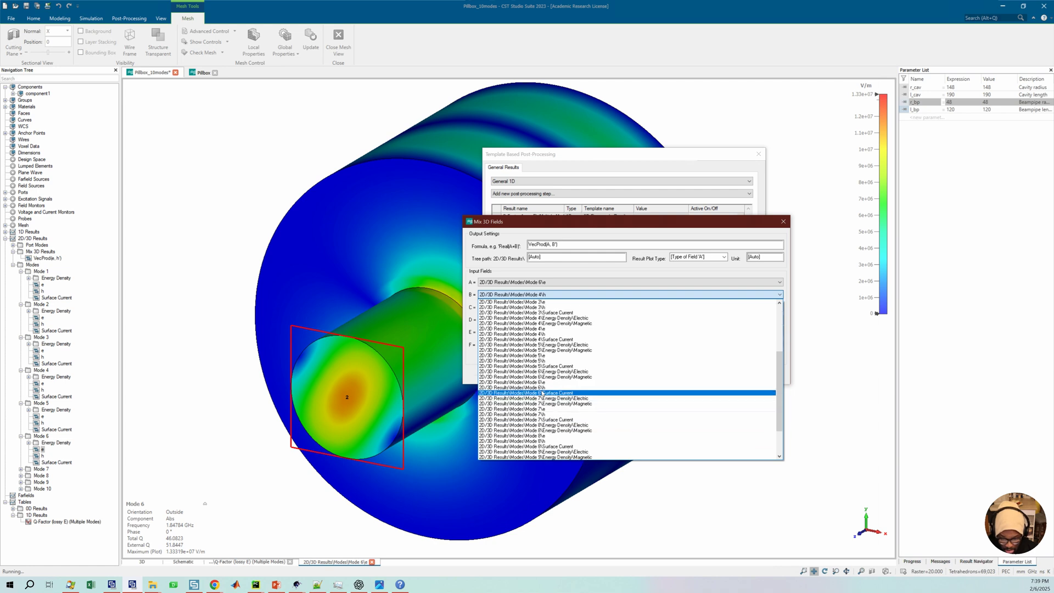
click(541, 387)
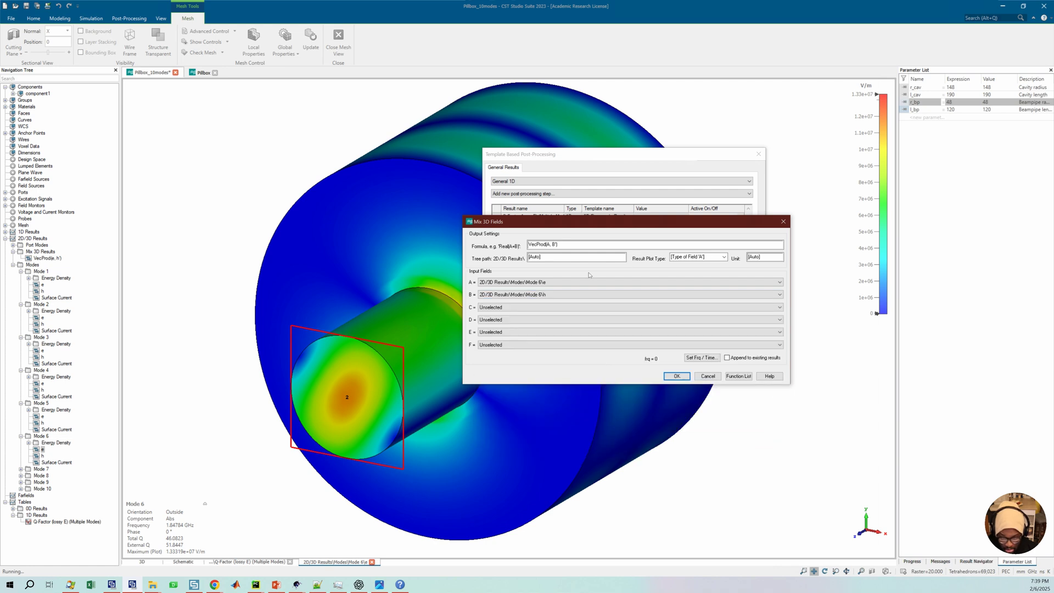
click(666, 378)
click(608, 271)
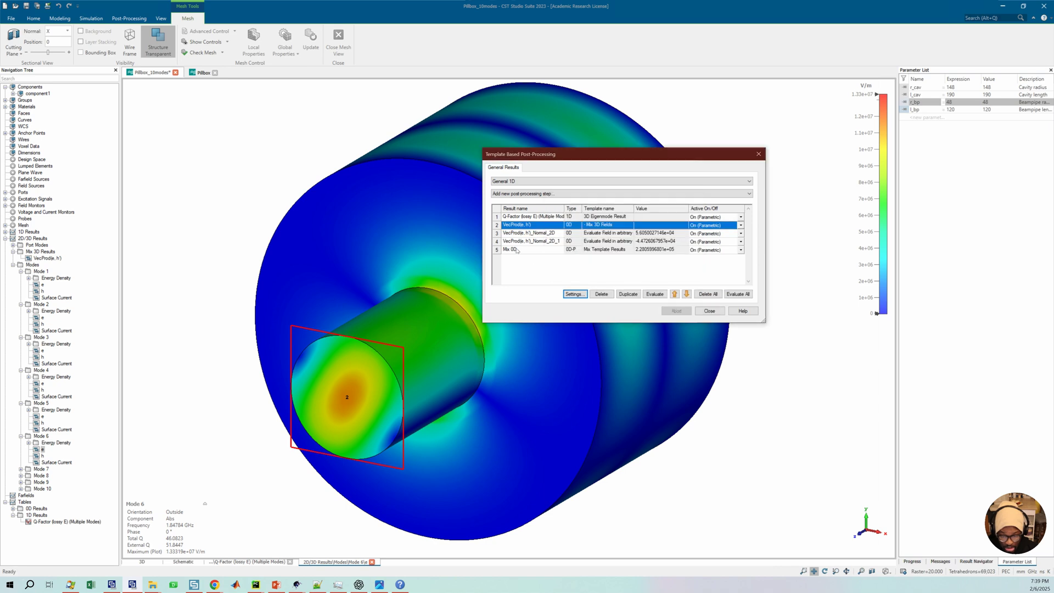
Step: Set variable A of the Mix 0D expression to Mode Frequencies\Mode 6 and accept deleting its old results
double_click(516, 250)
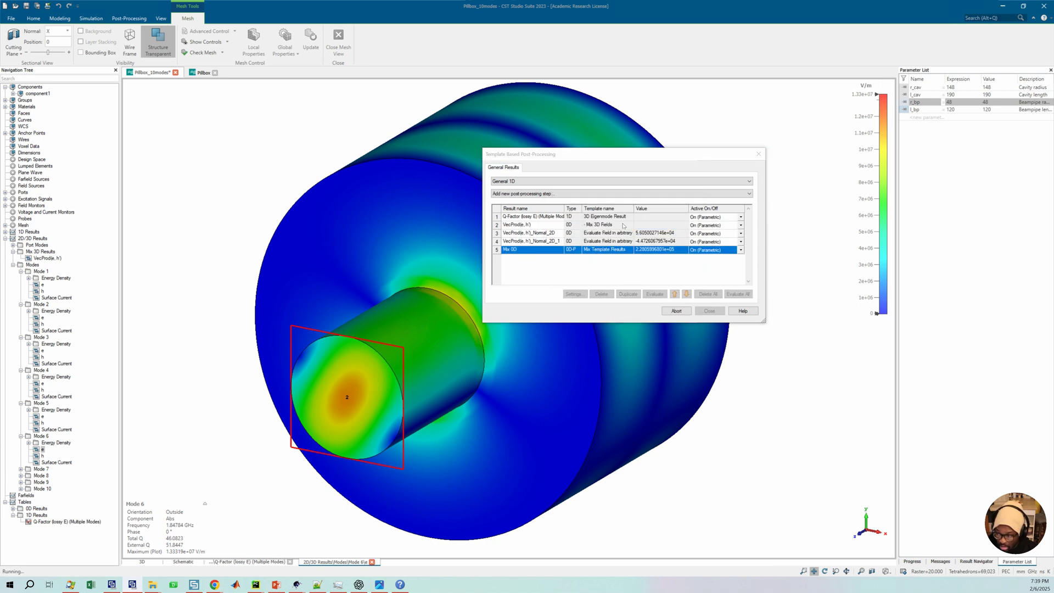
click(439, 262)
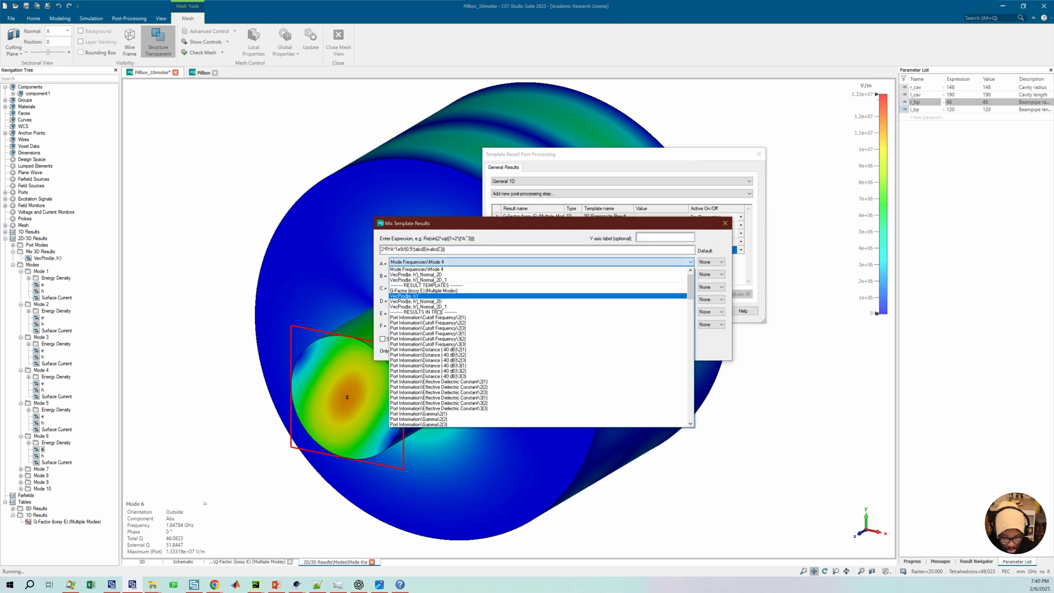
scroll(442, 379, down, 8)
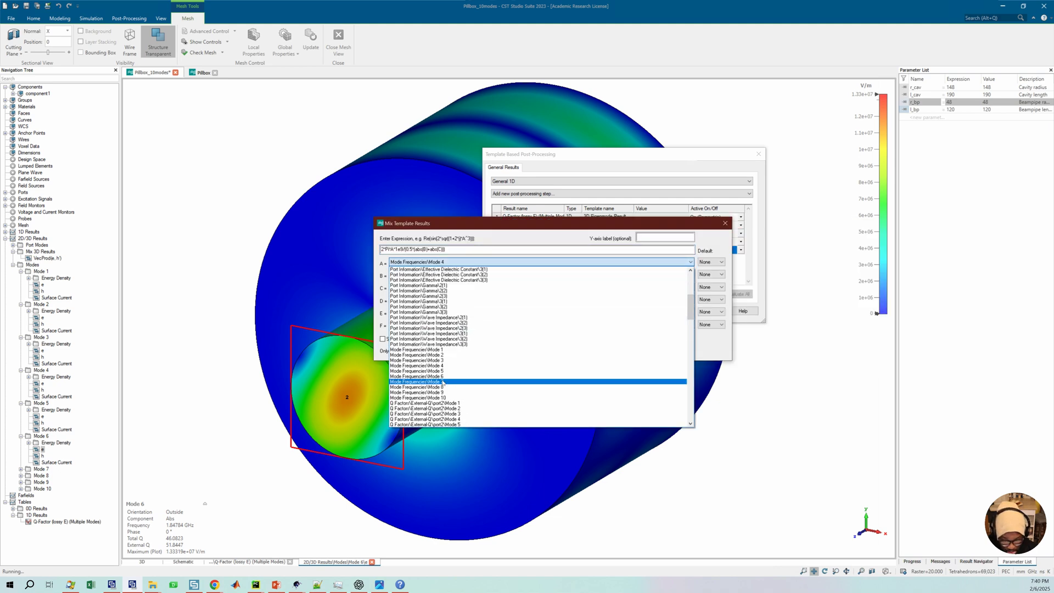
click(443, 376)
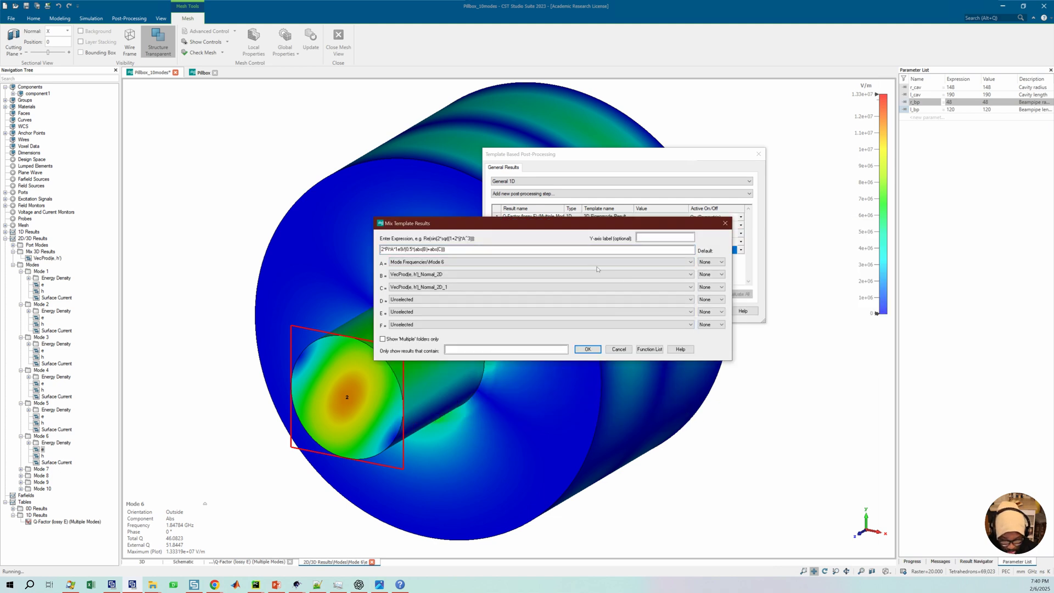
click(586, 350)
click(610, 269)
Step: Evaluate the four post-processing steps from the VecProd field through Mix 0D together
click(529, 224)
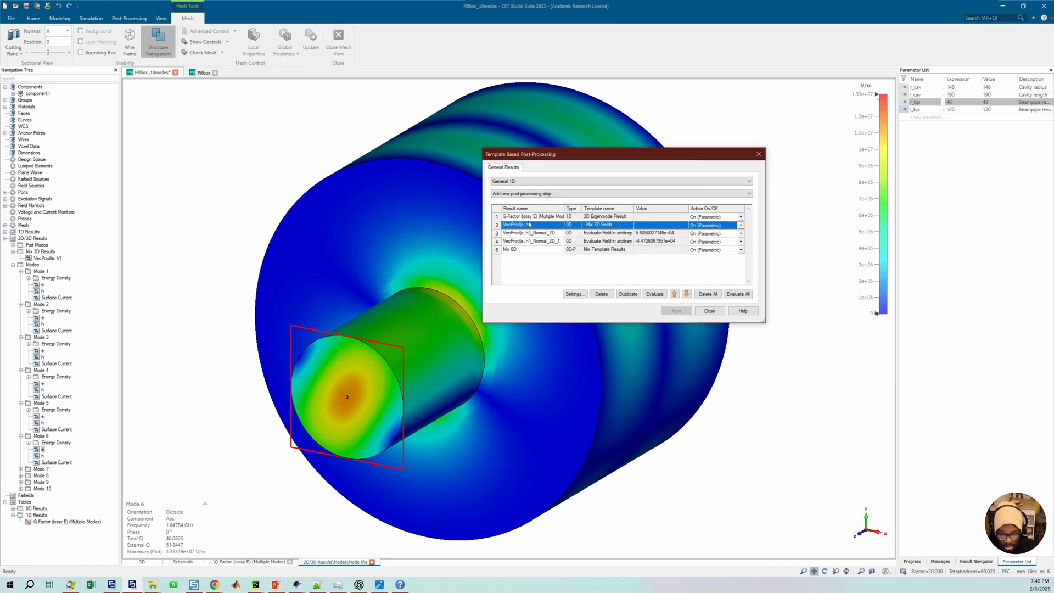
shift+click(536, 249)
click(654, 294)
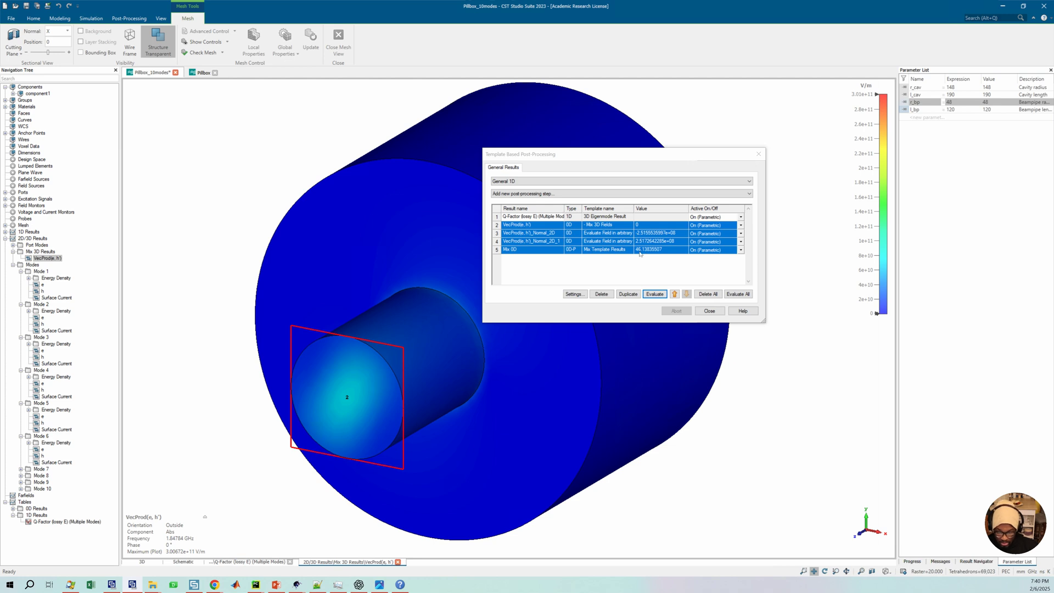
Step: Reopen the Q-Factor (lossy E) curve and reposition the post-processing dialog below the marker readout to compare the mode 6 Q values
click(47, 521)
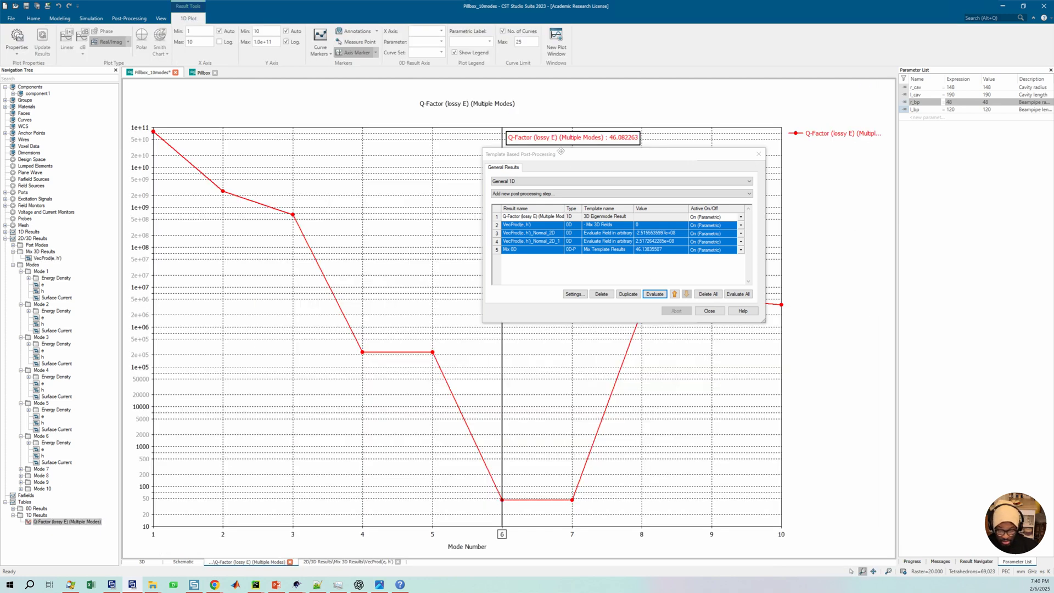
drag(560, 154, 639, 164)
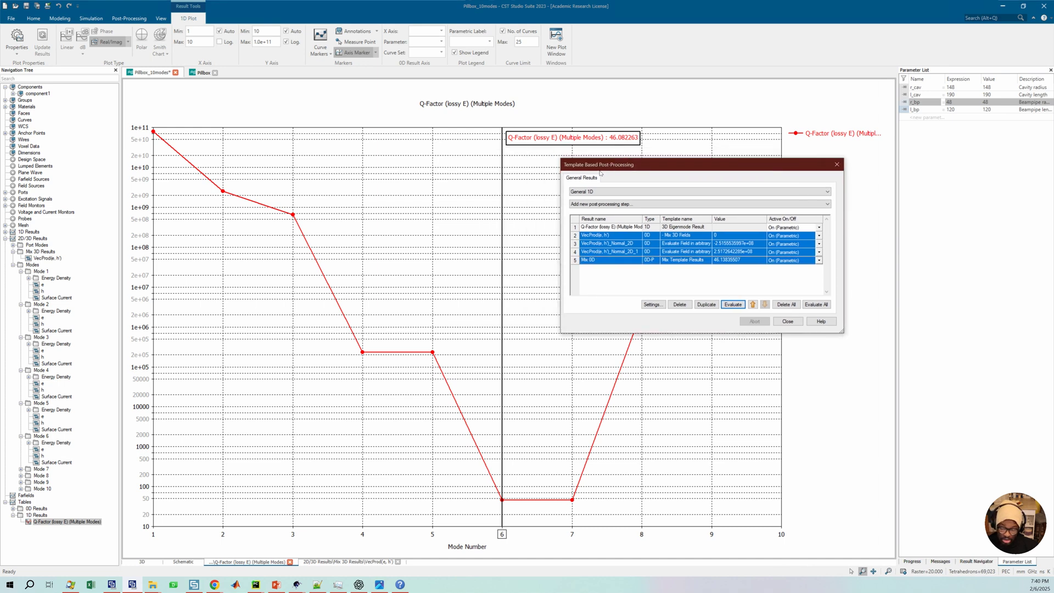
drag(600, 169, 574, 187)
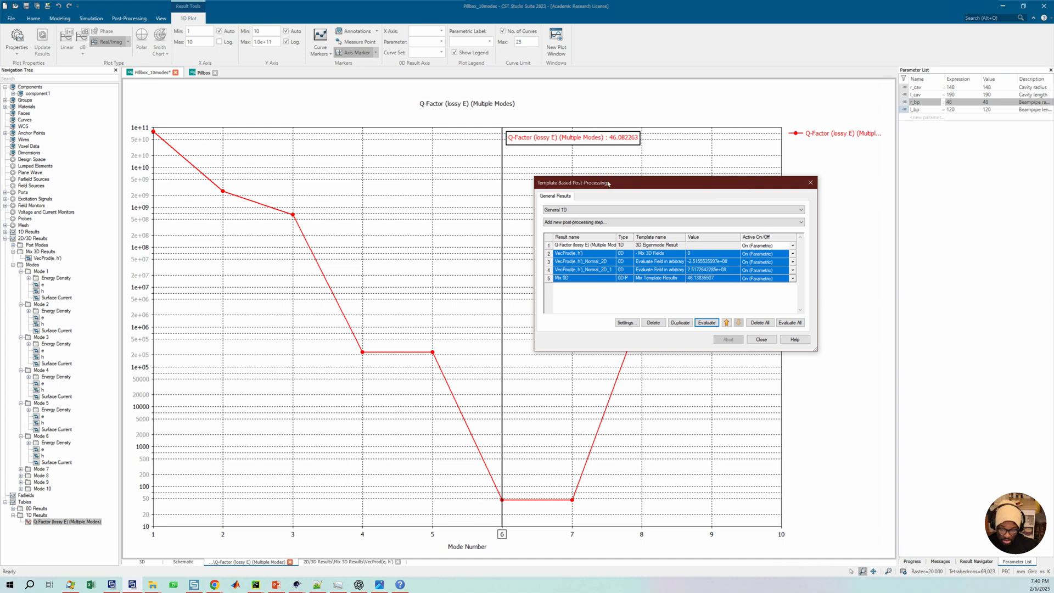
drag(609, 184, 448, 180)
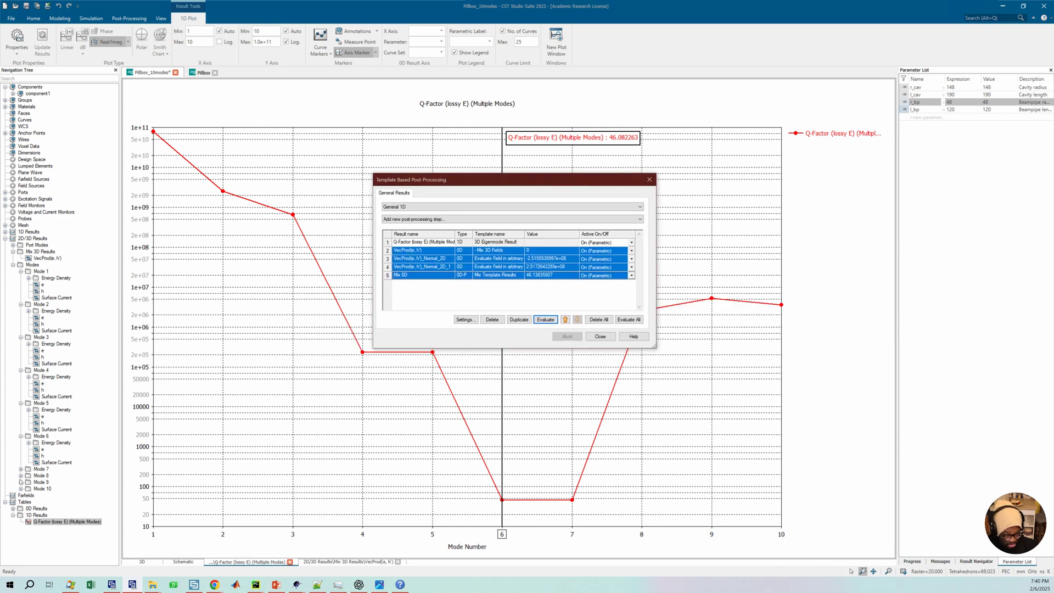
Step: Plot the electric field of Mode 9 and nudge the post-processing dialog over the plot
click(20, 482)
click(42, 496)
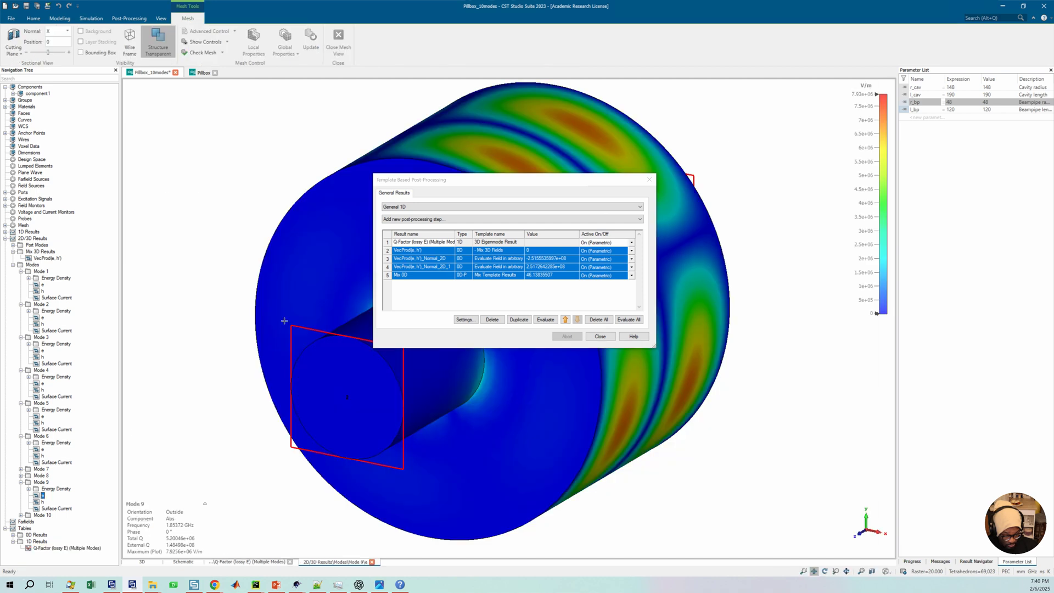
drag(484, 181, 487, 179)
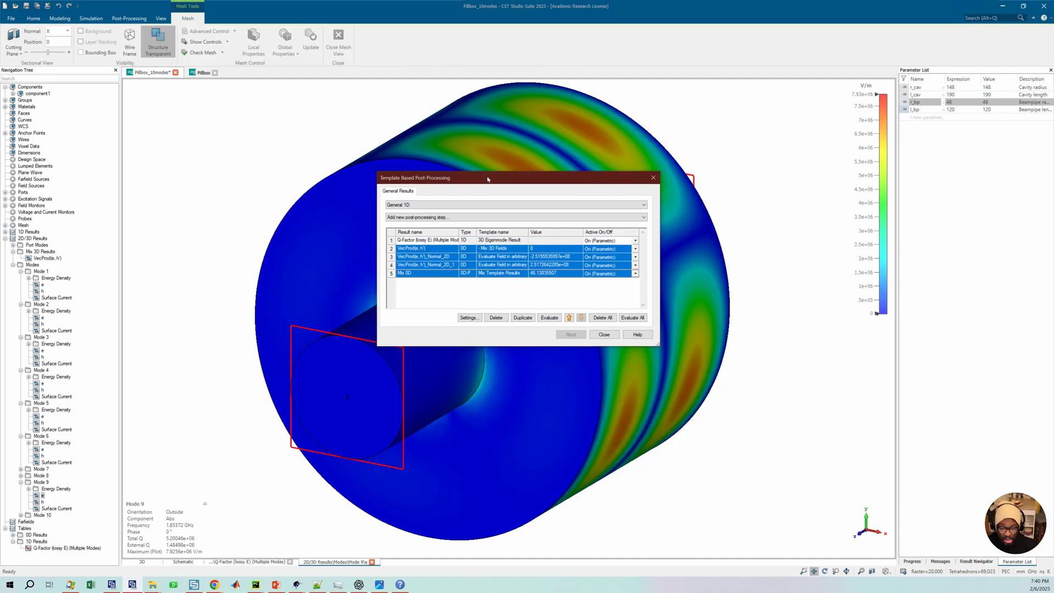
Step: Add an Evaluate Field in arbitrary Coordinates step from the 2D and 3D Field Results templates and reposition its dialog
click(420, 275)
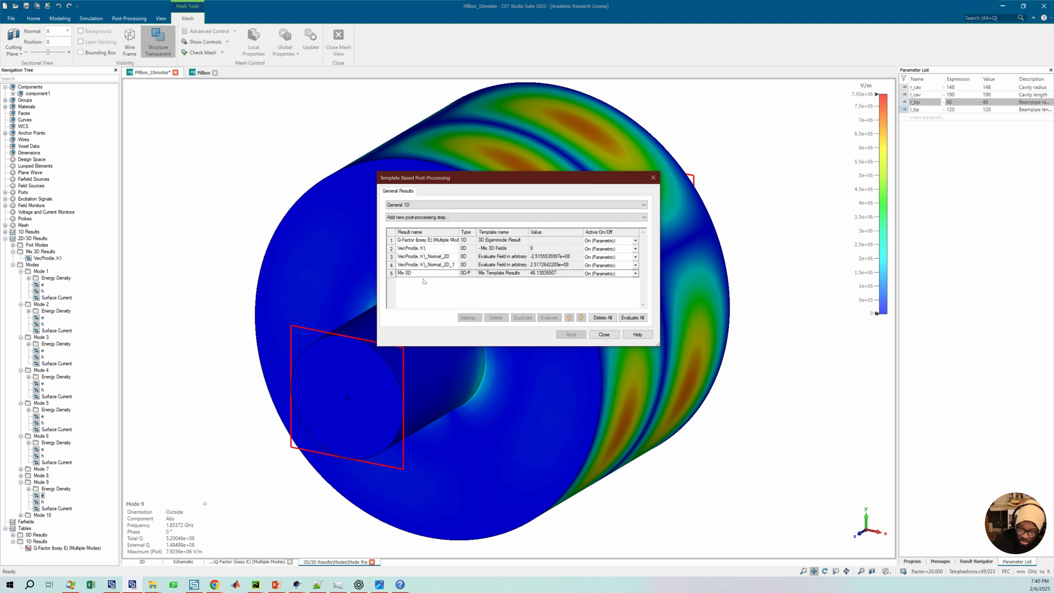
click(429, 205)
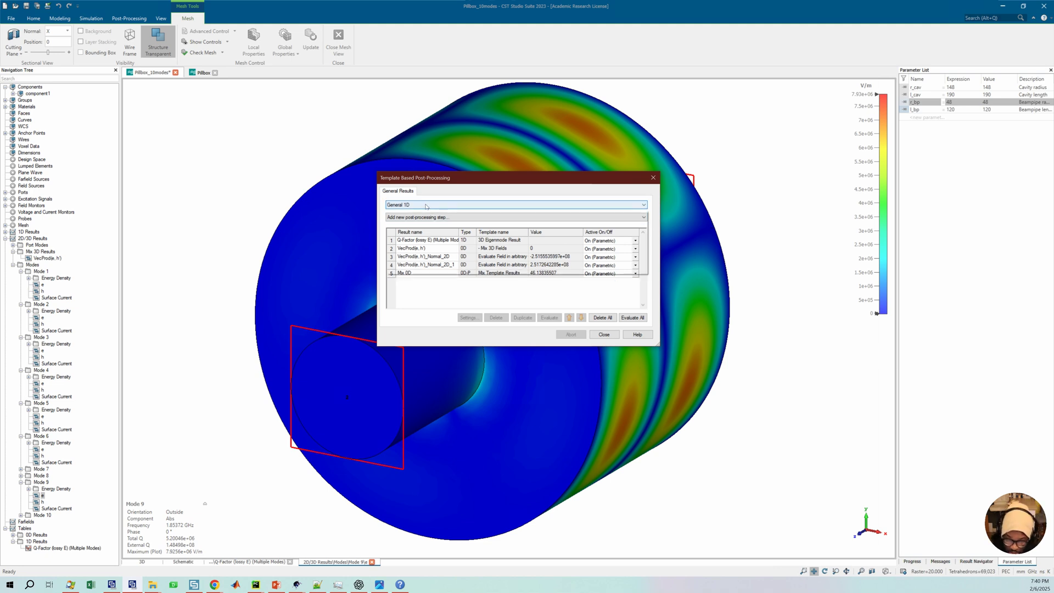
click(405, 212)
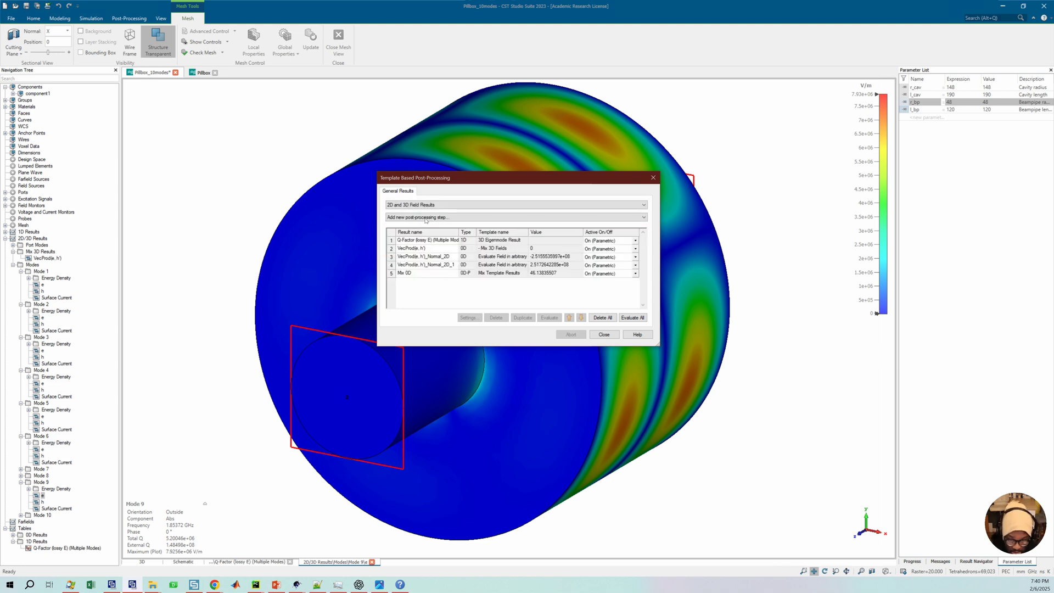
click(427, 217)
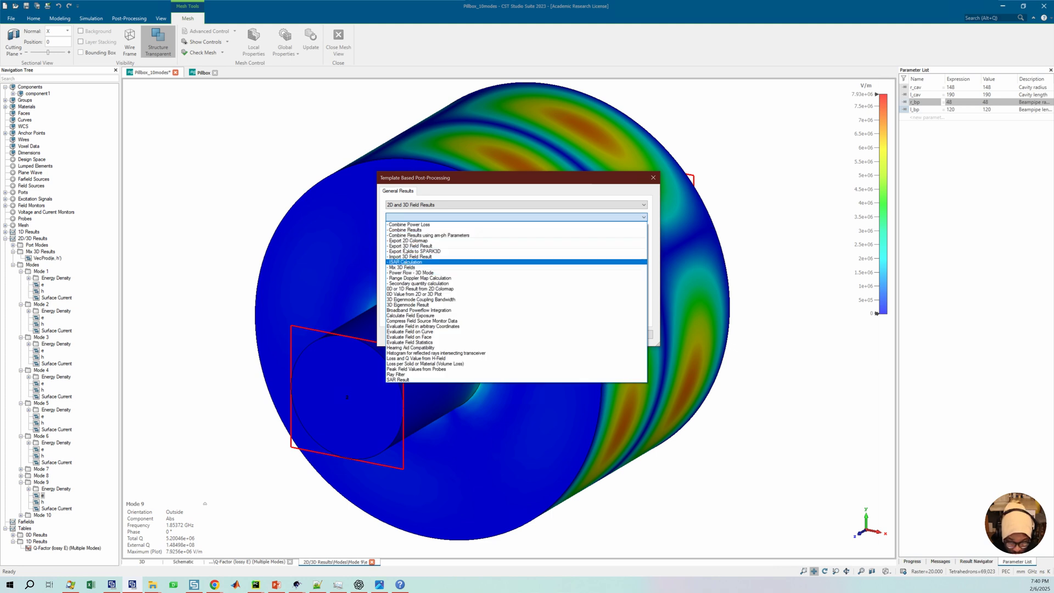
click(423, 327)
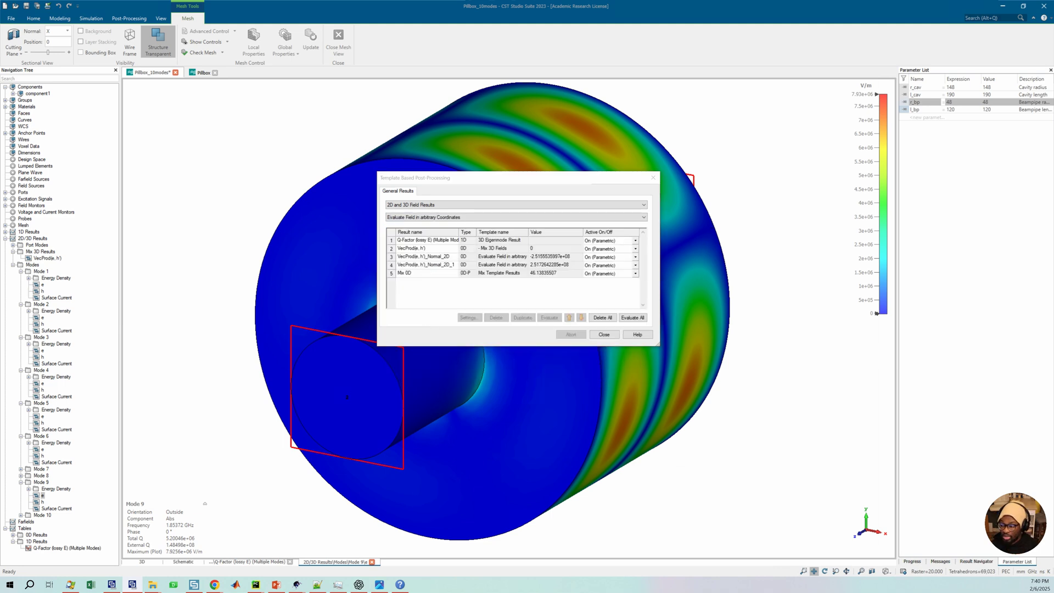
drag(755, 267, 446, 253)
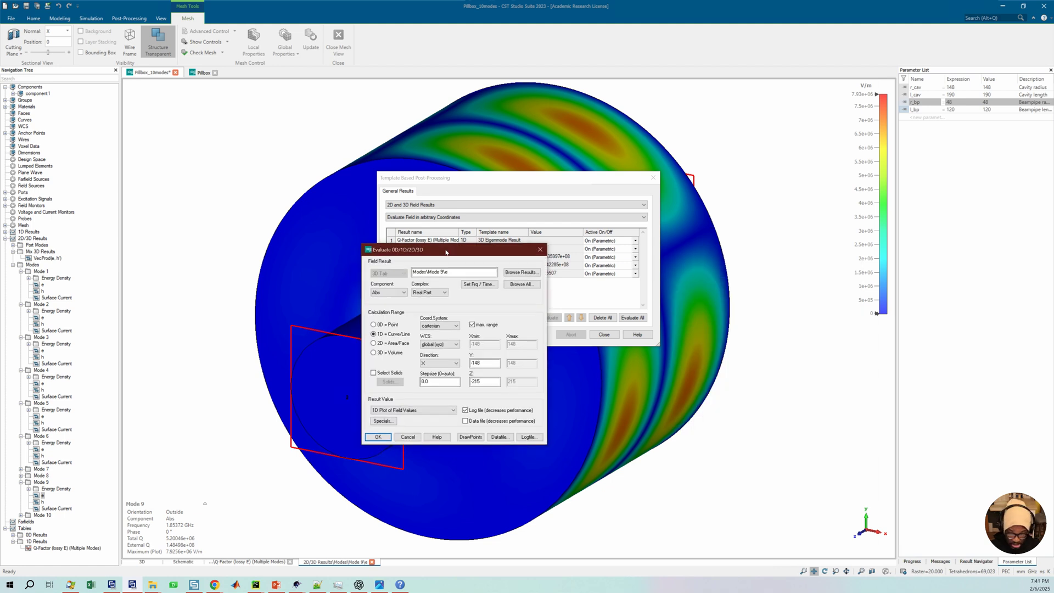
Step: Set the calculation range of the Mode 9 electric field evaluation to 3D Volume and open the result value choices
click(374, 343)
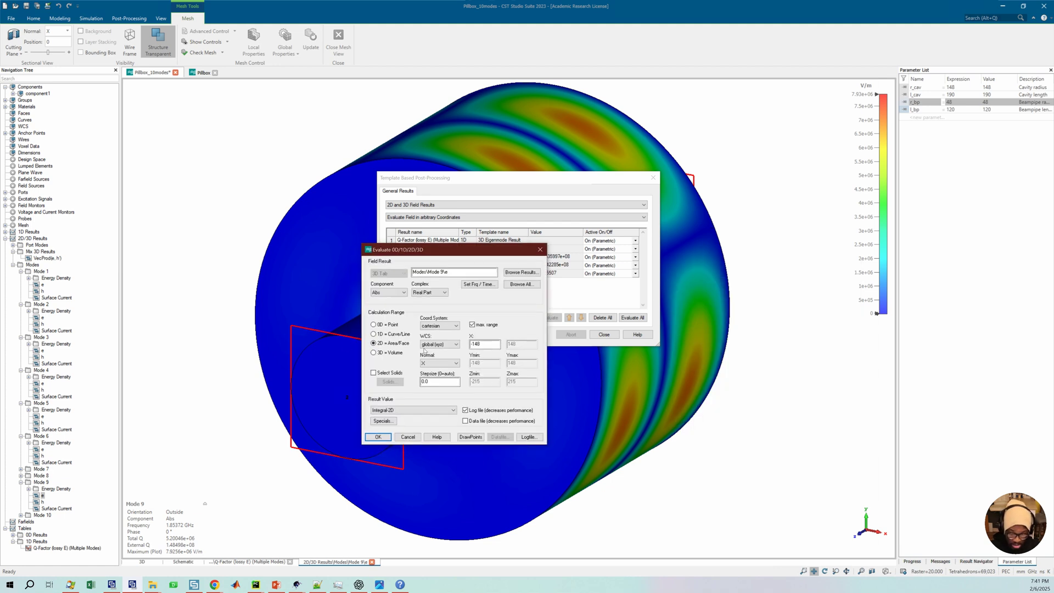
click(374, 353)
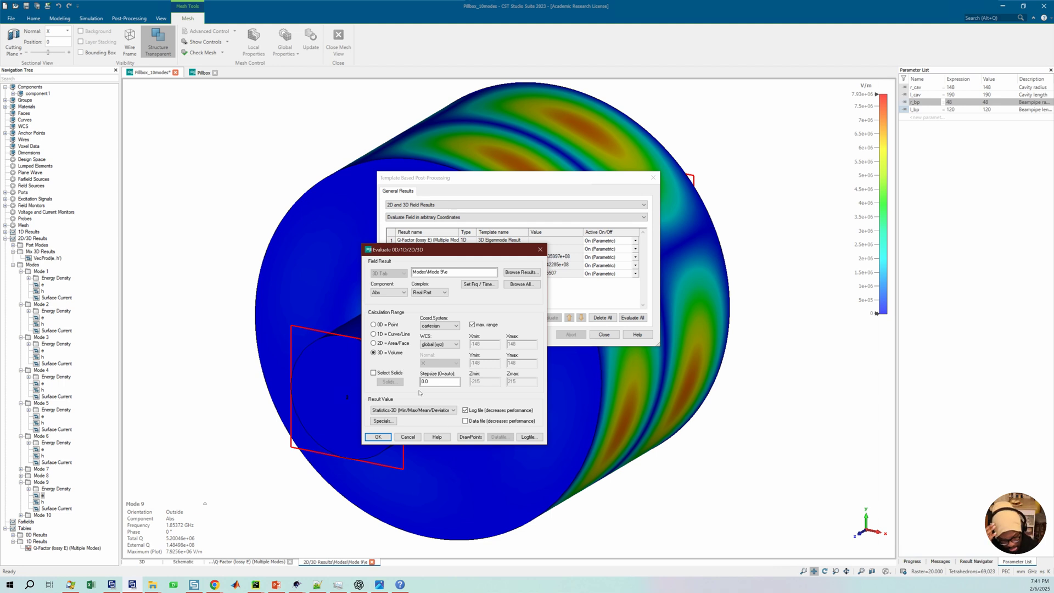
click(396, 411)
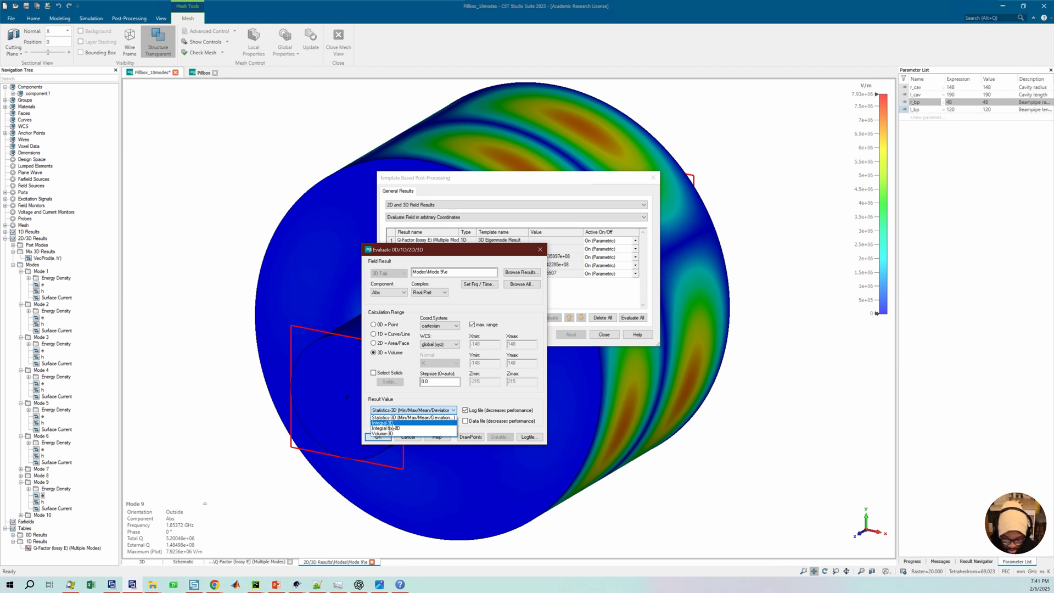
Step: Switch to dlete (4).pdf in Chrome and examine the permittivity and field terms of the energy integral U
click(214, 585)
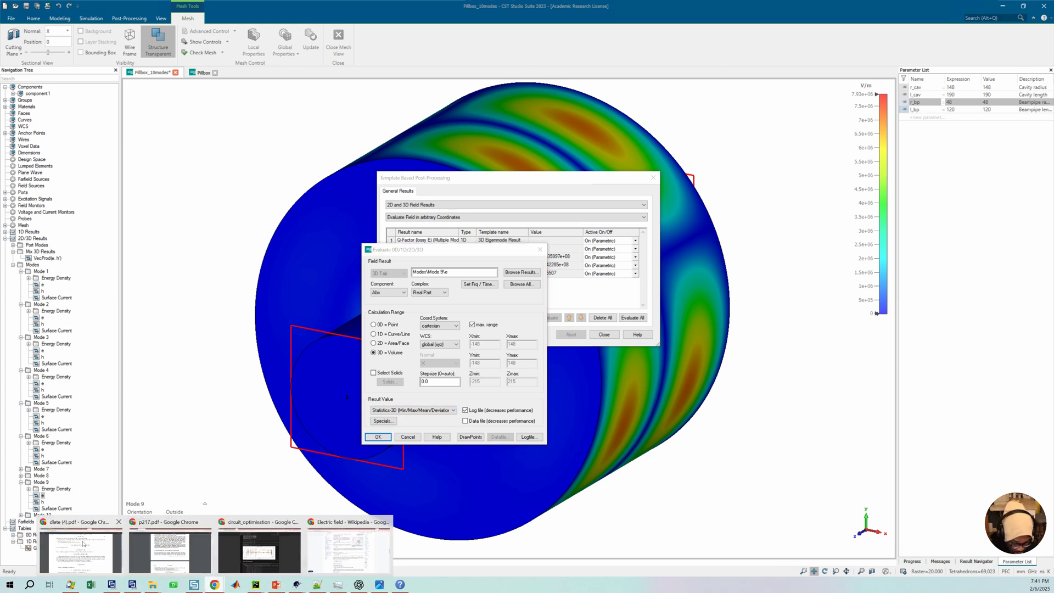
click(108, 528)
scroll(543, 322, down, 2)
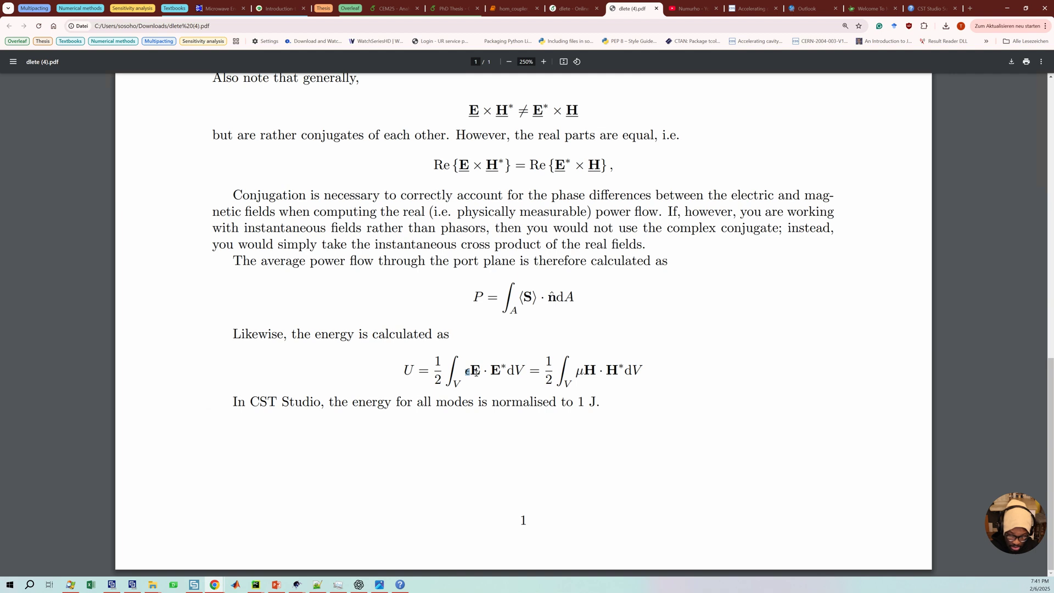
drag(467, 372, 506, 376)
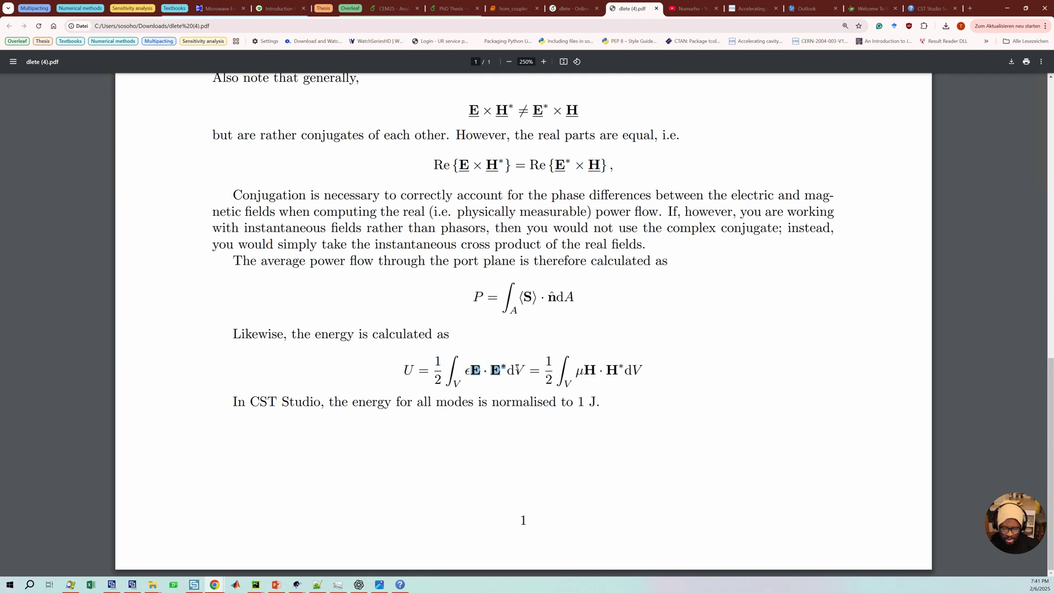
drag(467, 374, 473, 375)
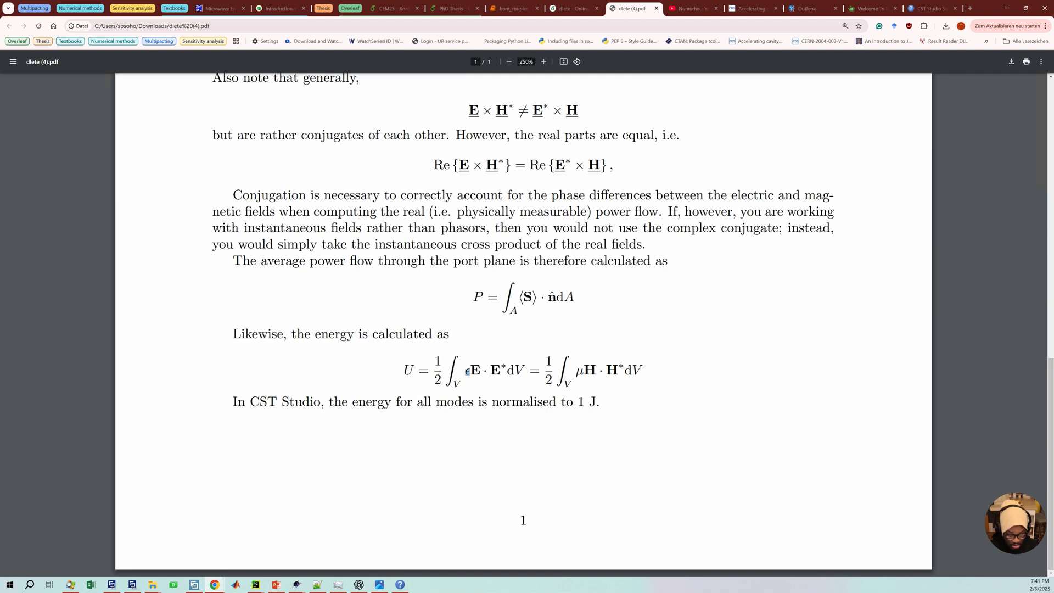
Step: Return to CST Studio and set the field evaluation's result value to Integral f(x) 3D
click(132, 585)
click(391, 411)
click(394, 427)
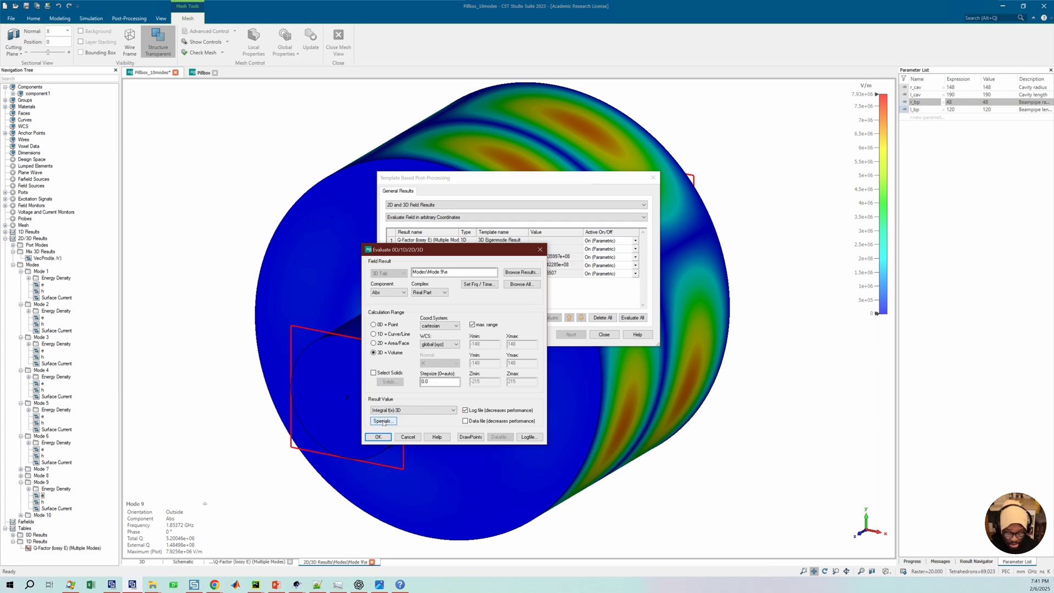
Step: Try to accept the 3D field integral with the Abs component and the Complex option
click(388, 292)
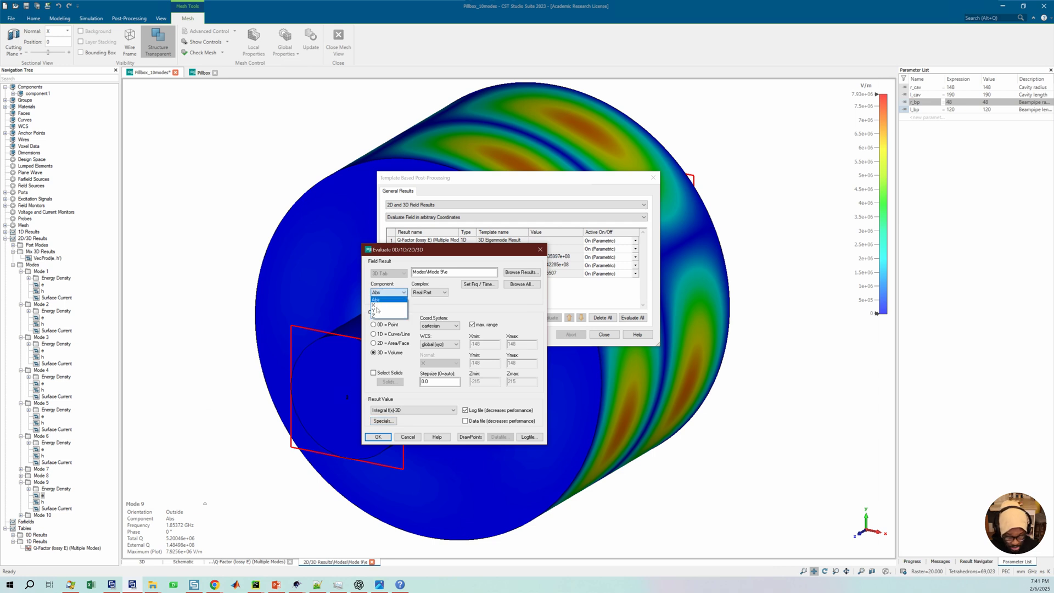
click(388, 300)
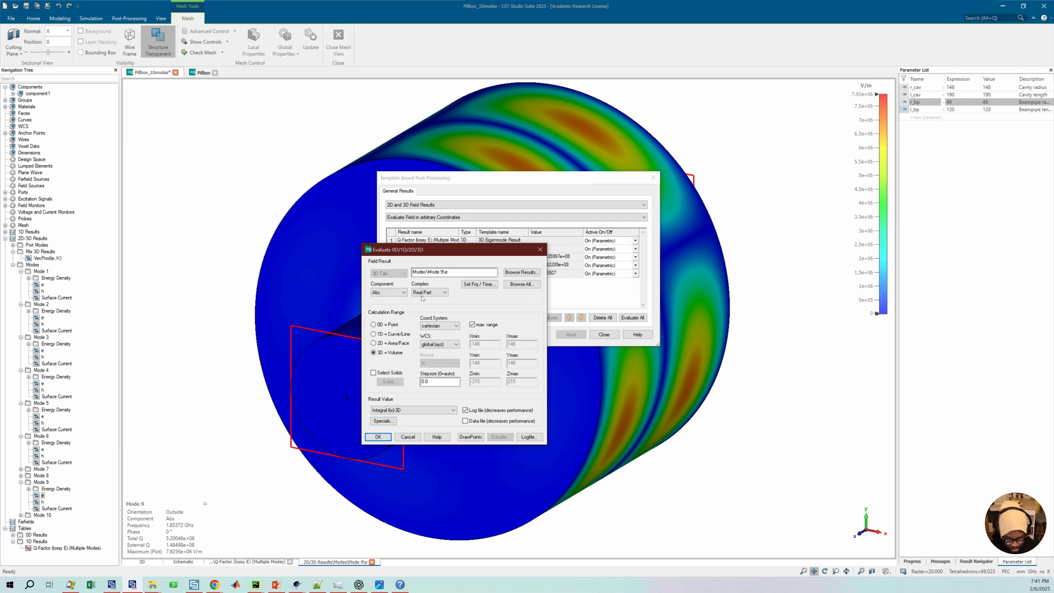
click(386, 292)
click(376, 300)
click(430, 293)
click(421, 321)
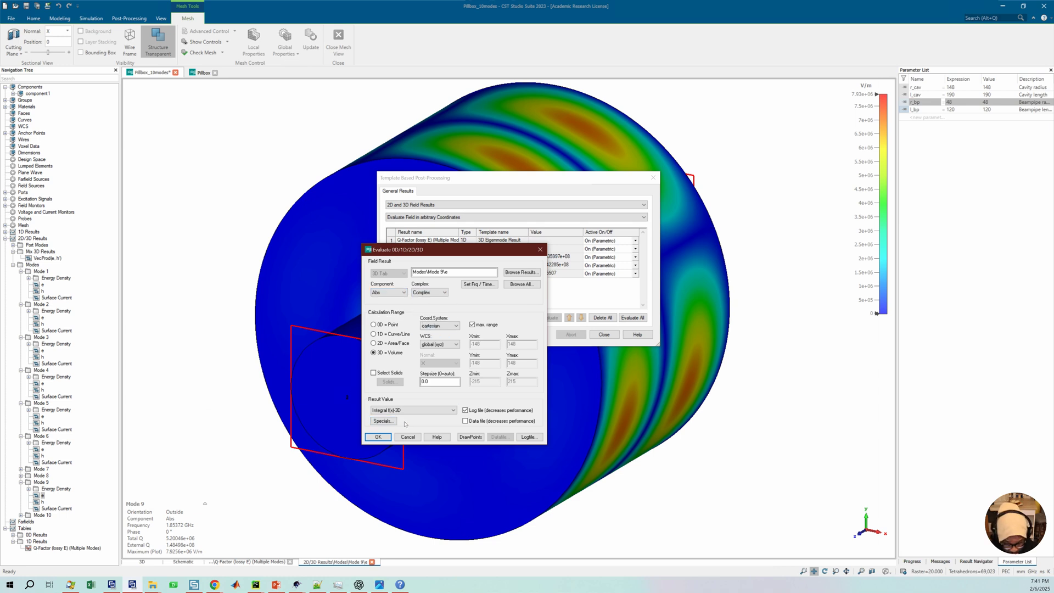
click(379, 437)
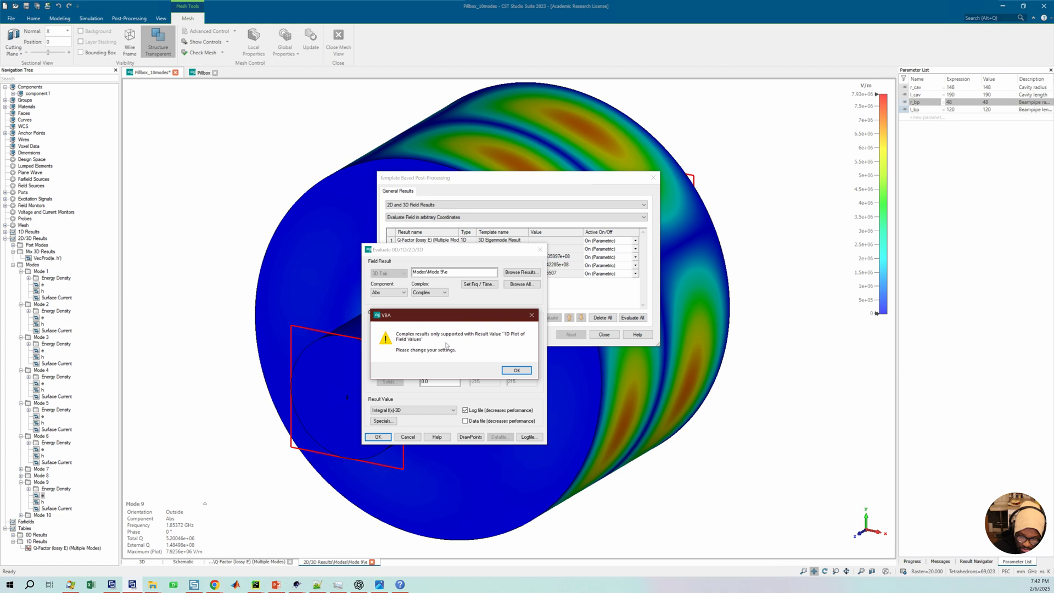
click(514, 369)
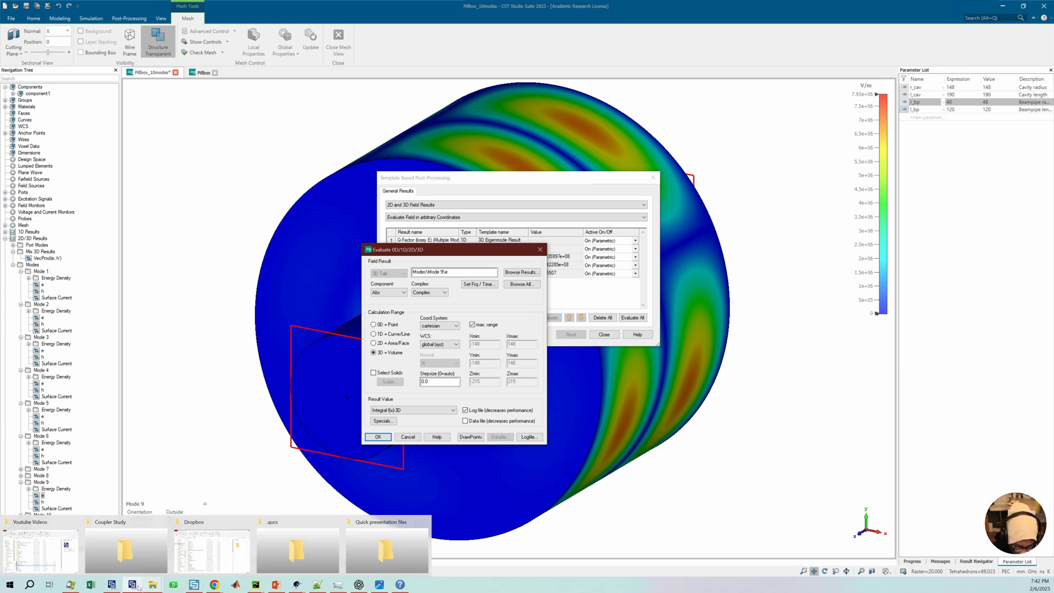
Step: Switch to dlete (4).pdf in Chrome and recheck the E and E* factors in the energy formula
mouse_move(215, 585)
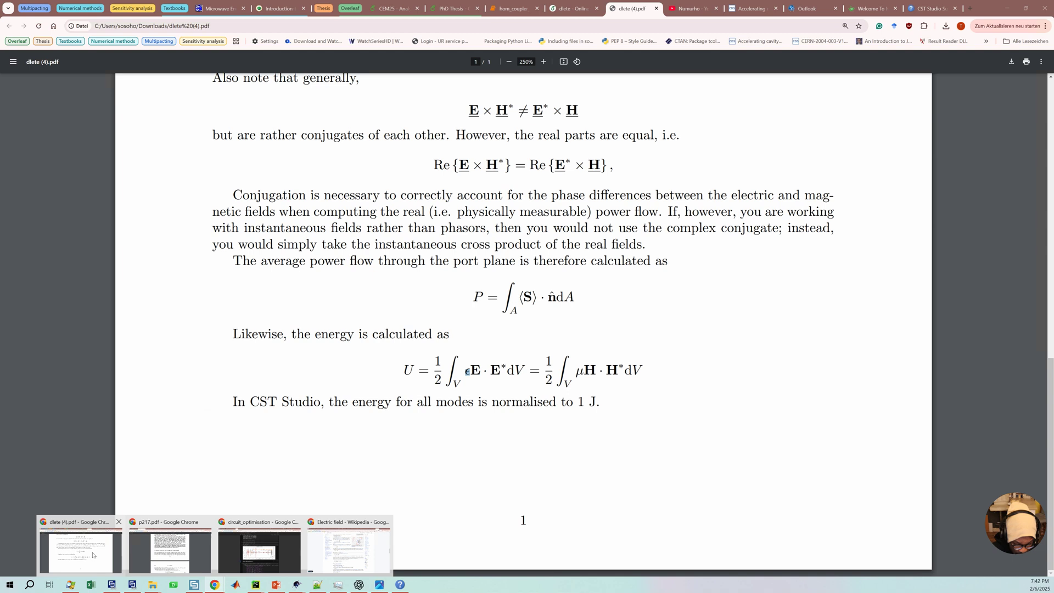
click(94, 556)
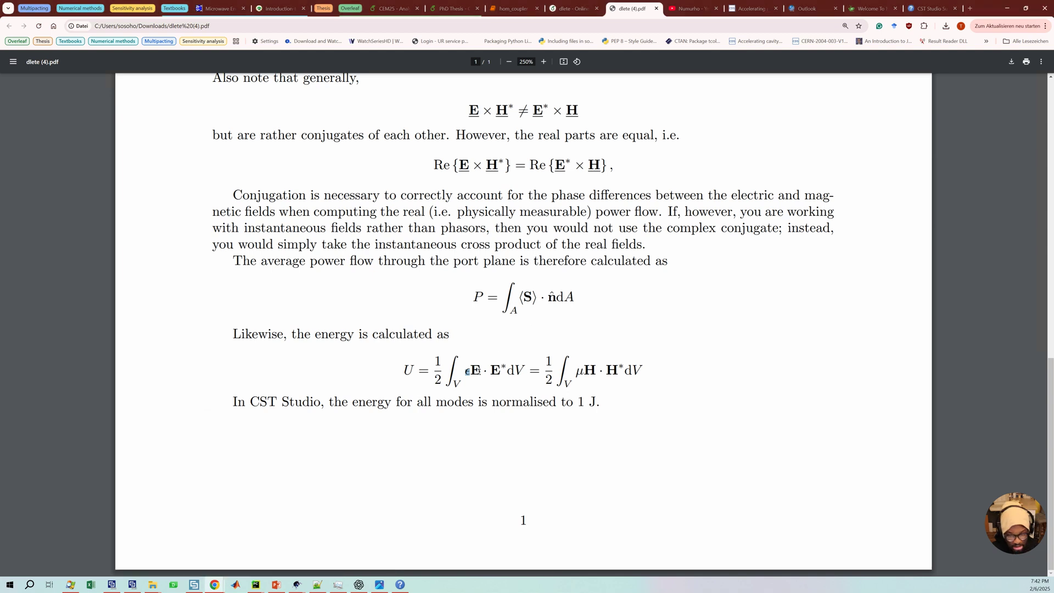
double_click(478, 375)
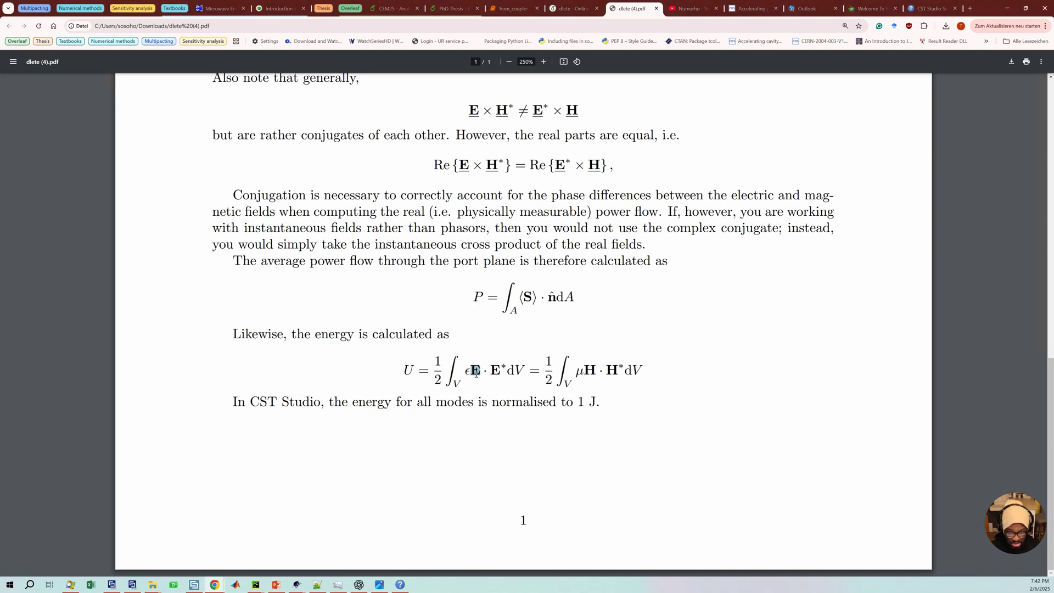
double_click(496, 371)
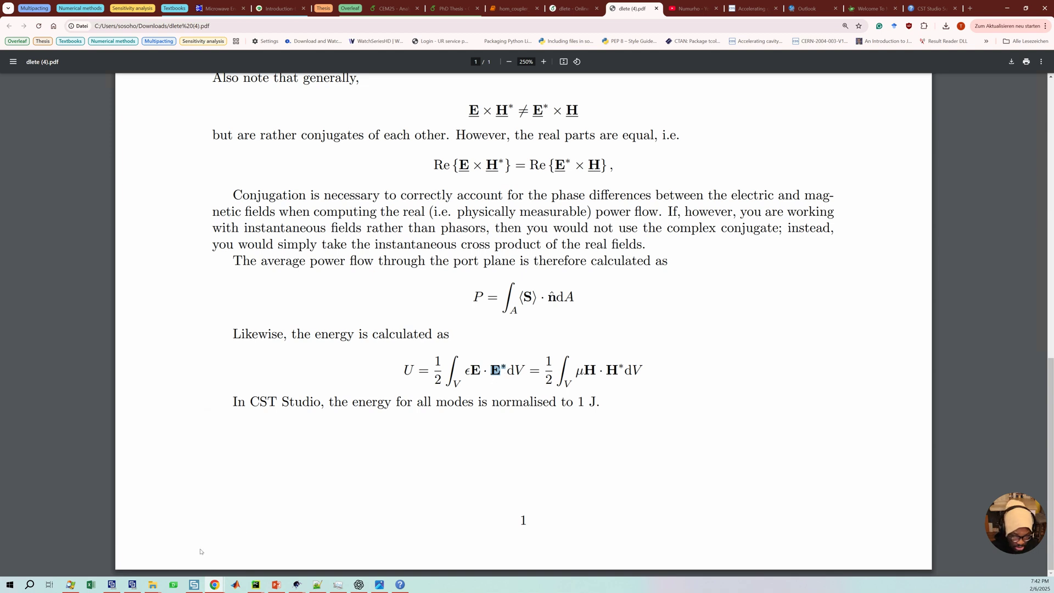
Step: Return to CST Studio and try to accept the 3D field integral with the X component and the Complex option
mouse_move(154, 585)
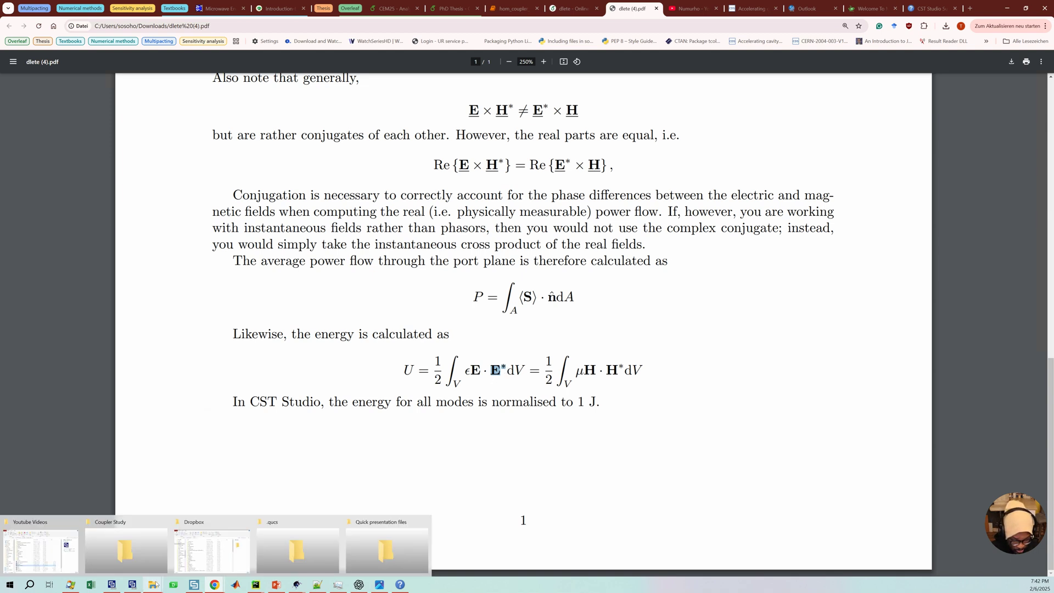
click(133, 585)
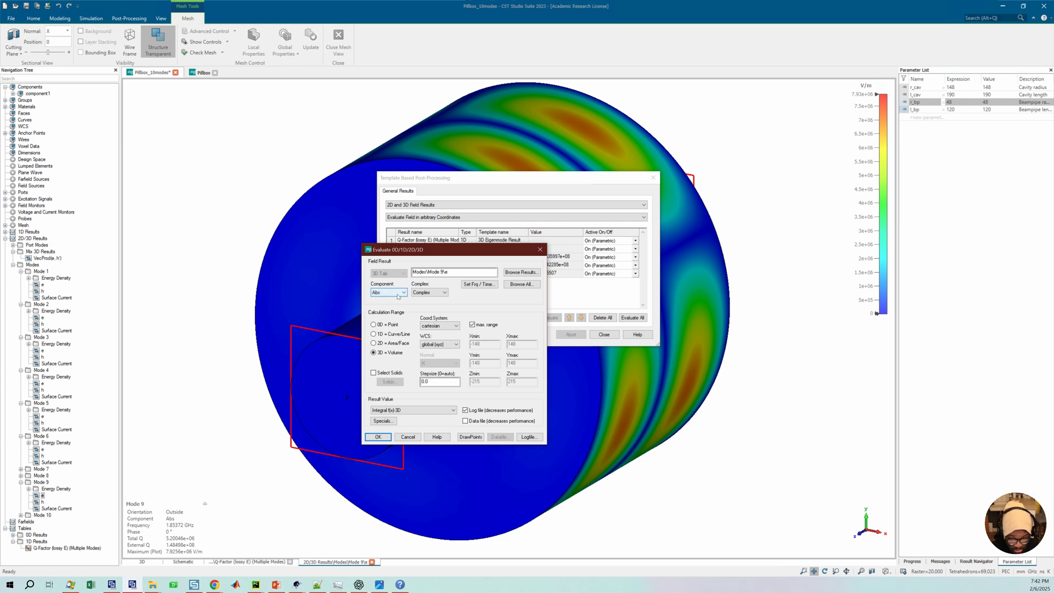
click(428, 292)
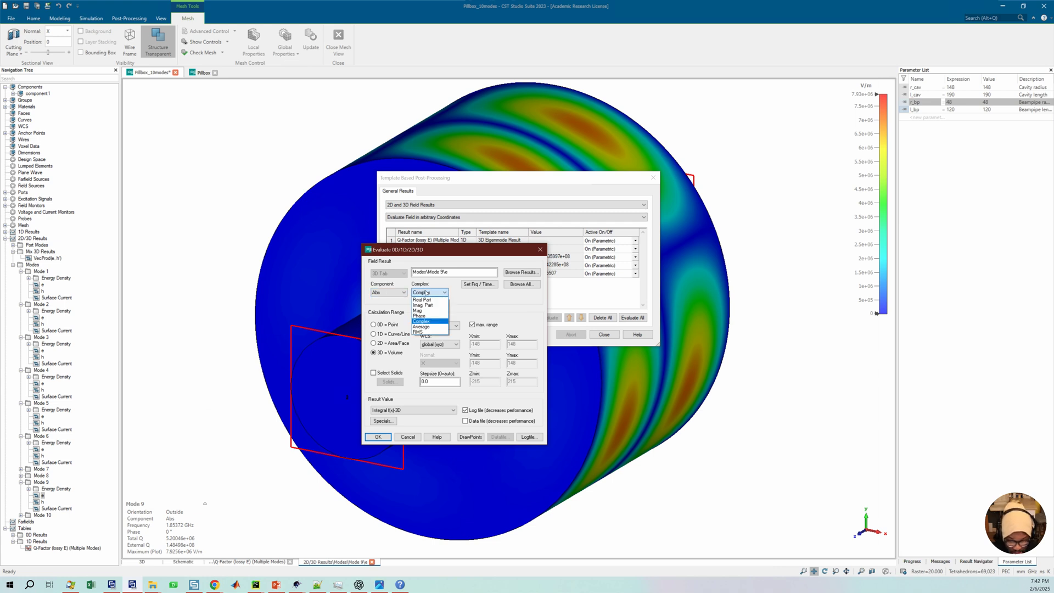
click(527, 274)
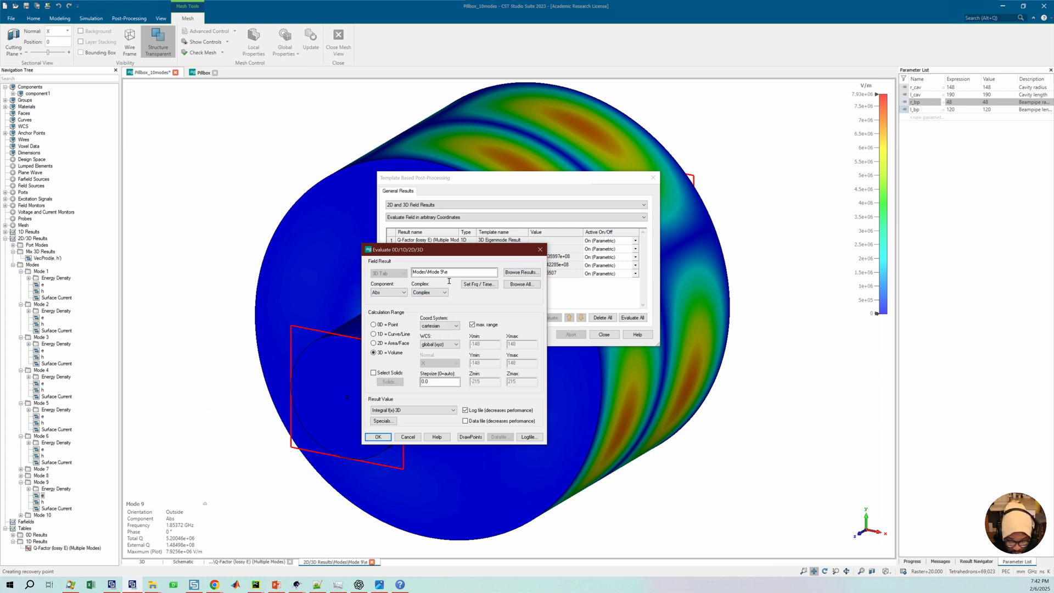
click(428, 293)
click(388, 293)
click(388, 292)
click(379, 306)
click(382, 437)
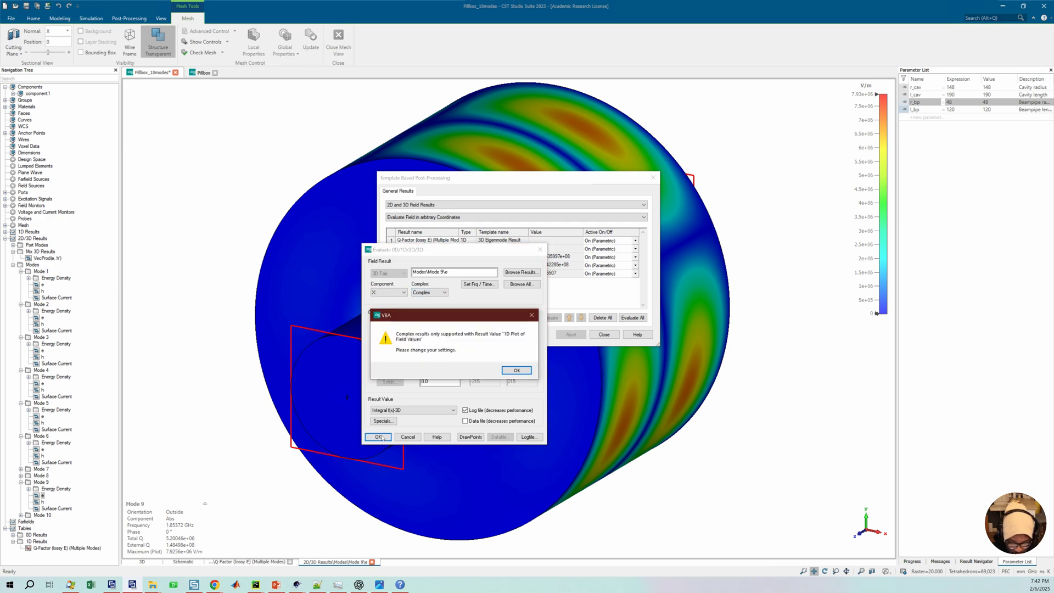
click(511, 370)
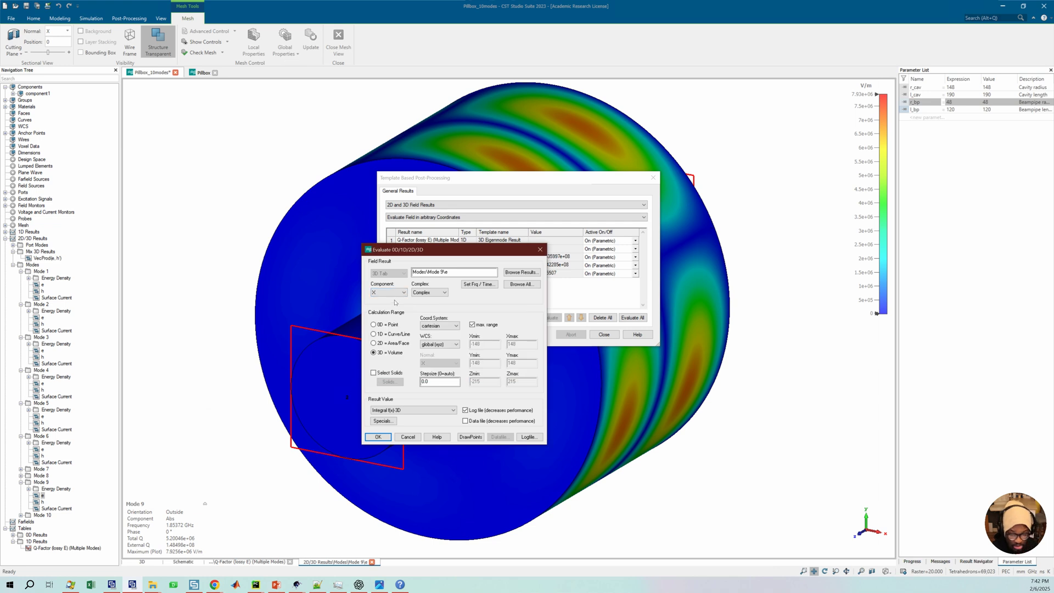
Step: Set the field component to Abs with Real Part as the complex option, and accept the 3D field integral
click(387, 292)
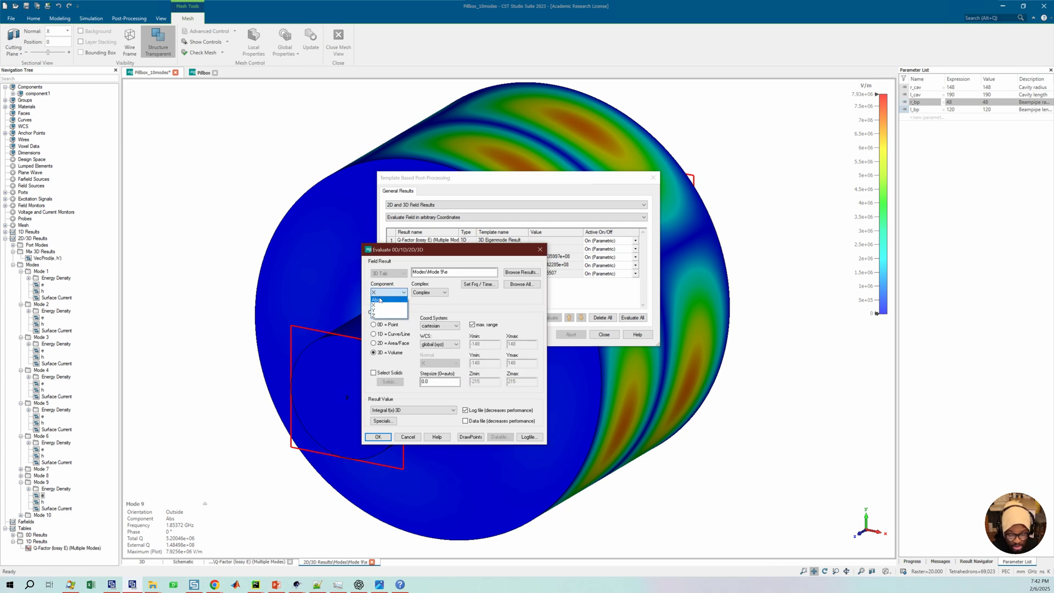
click(380, 300)
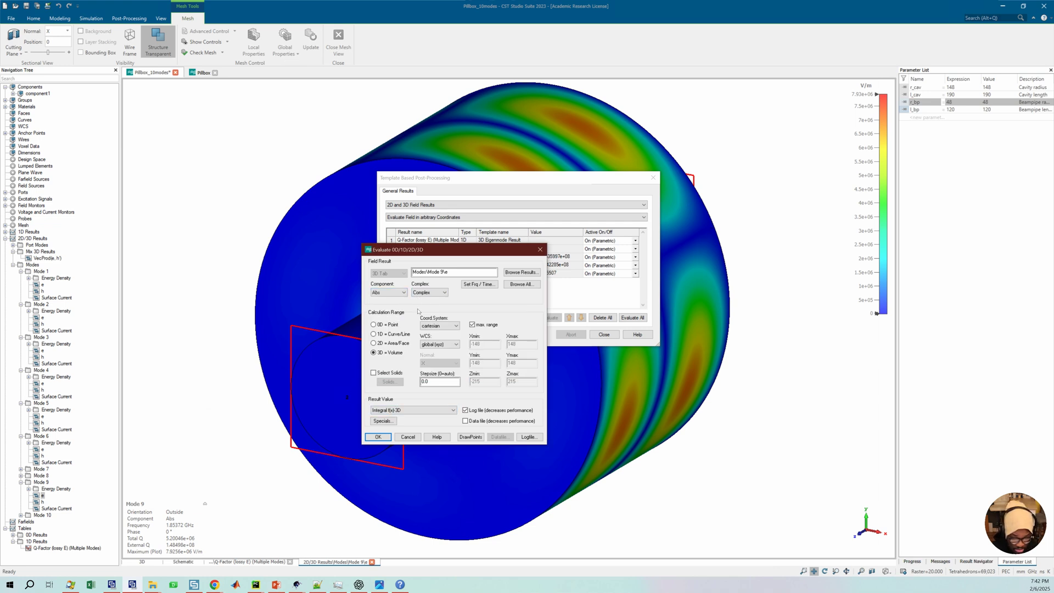
click(429, 292)
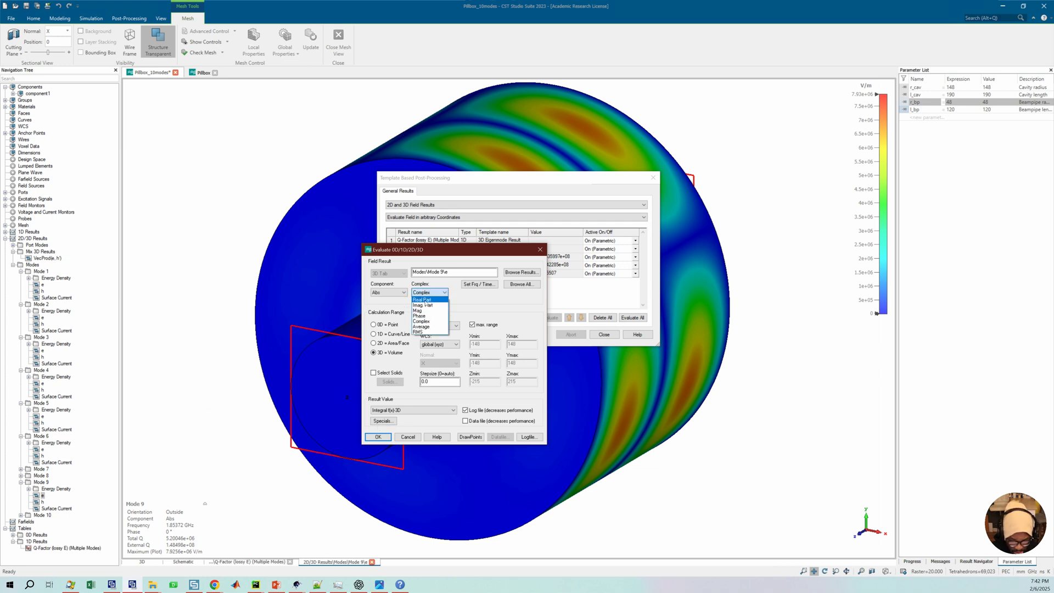
click(422, 300)
click(378, 437)
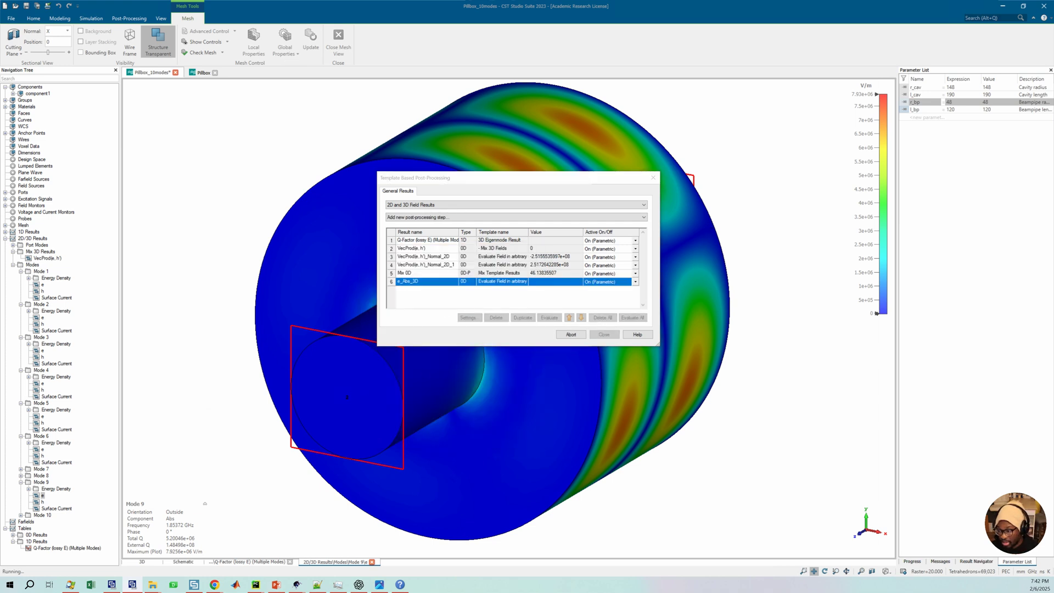
Step: Move the reopened evaluation dialog aside and consult the energy integral in dlete (4).pdf in Chrome
drag(387, 222, 373, 234)
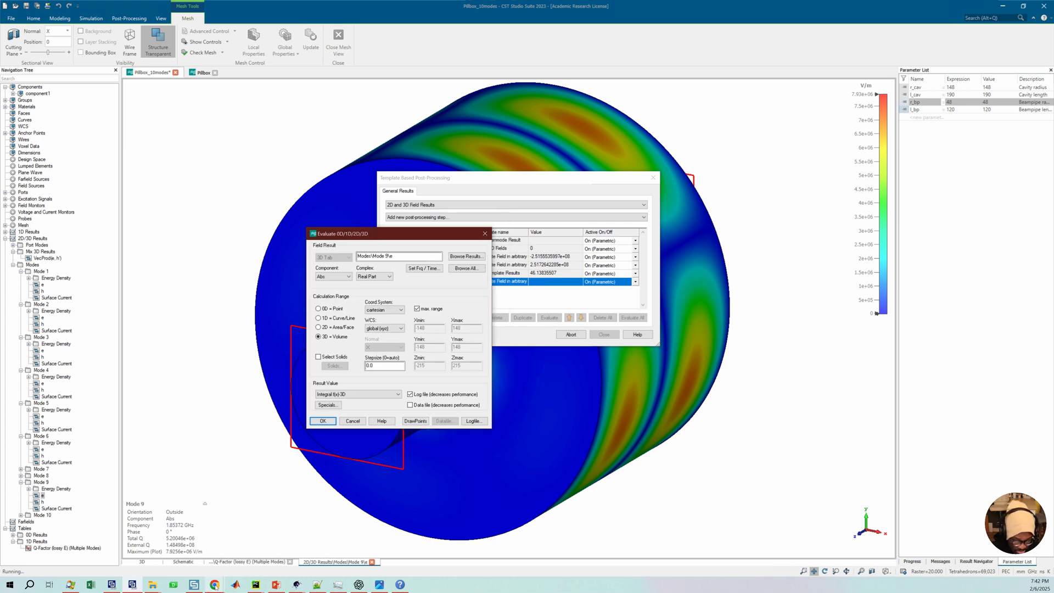
mouse_move(216, 587)
click(85, 546)
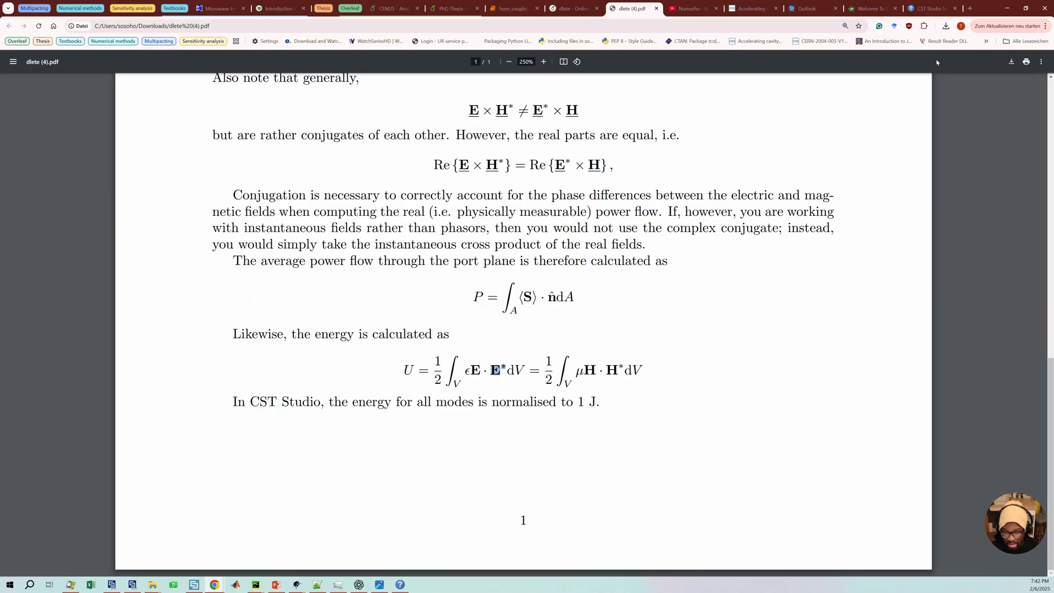
Step: Return to CST Studio and set the complex option of the Mode 9 electric field integral to RMS
click(1007, 8)
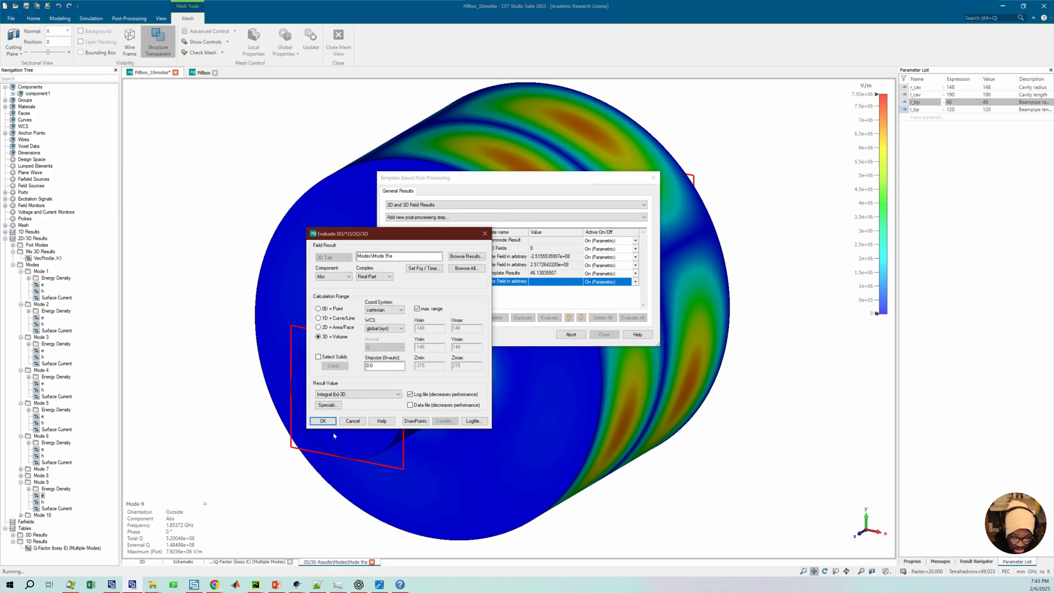
click(378, 277)
click(364, 316)
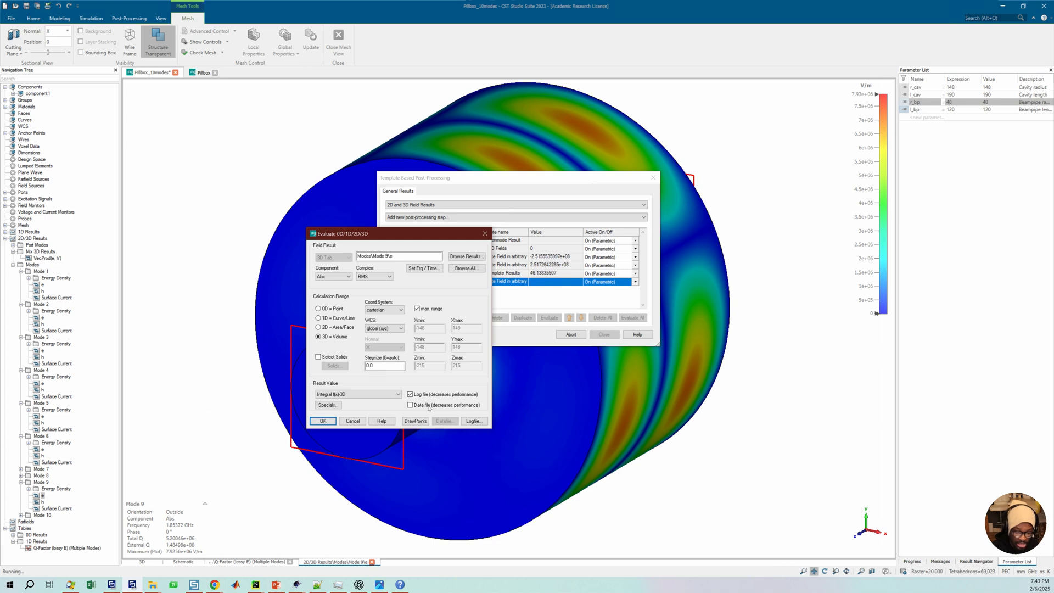
Step: Consult the evaluation dialog's help page for how RMS is defined for the Abs component, and close the help
click(382, 421)
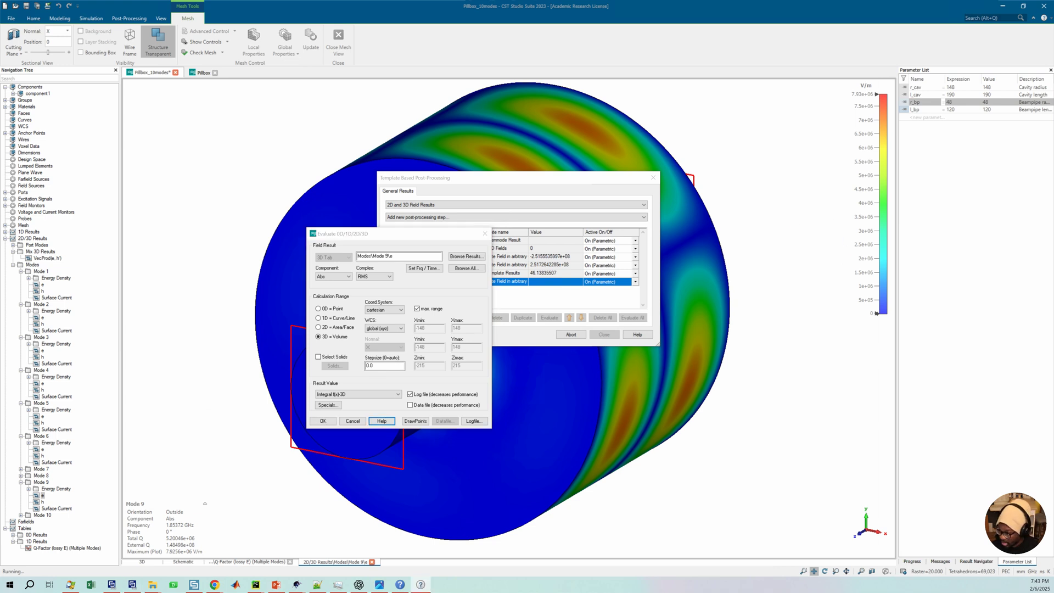
scroll(300, 300, down, 10)
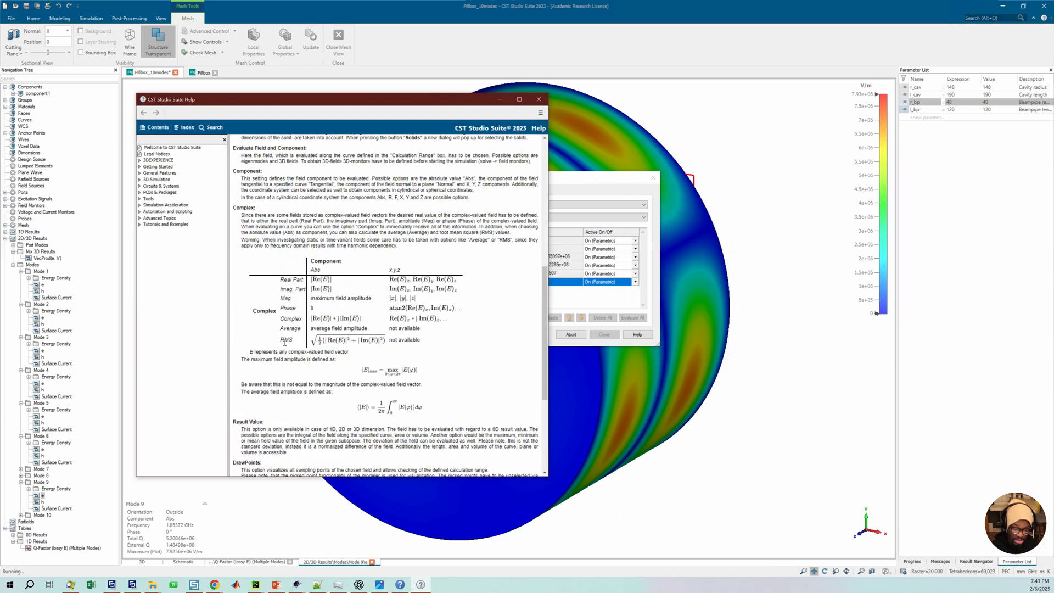
drag(280, 341, 295, 343)
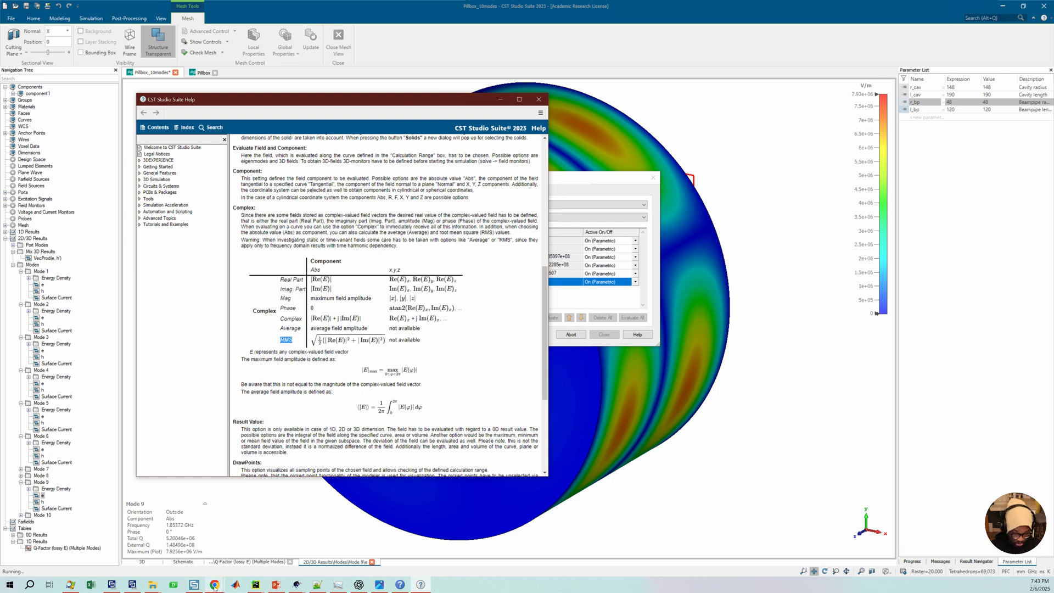
mouse_move(215, 586)
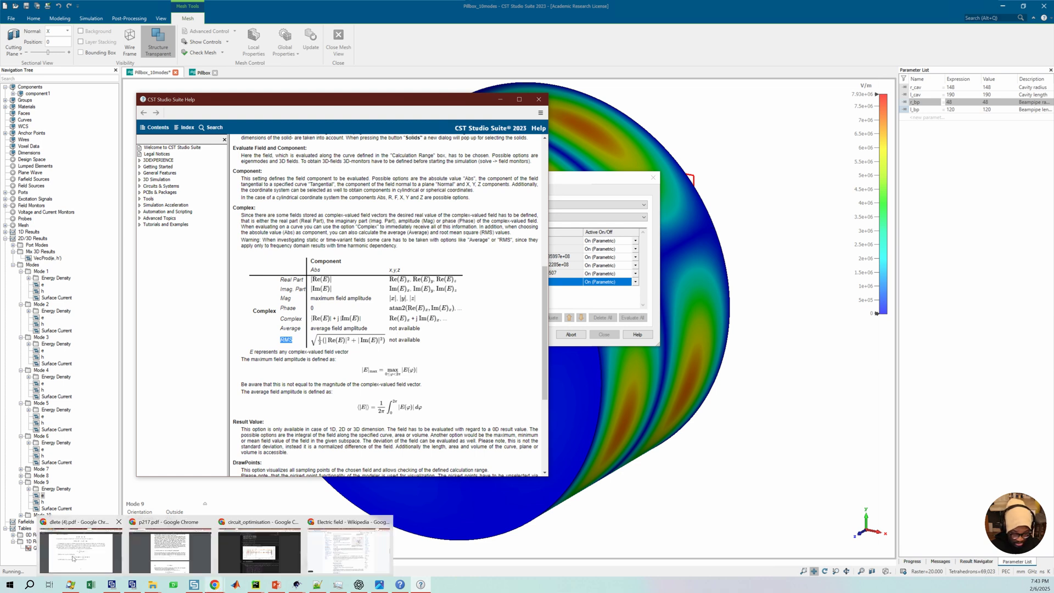
mouse_move(73, 558)
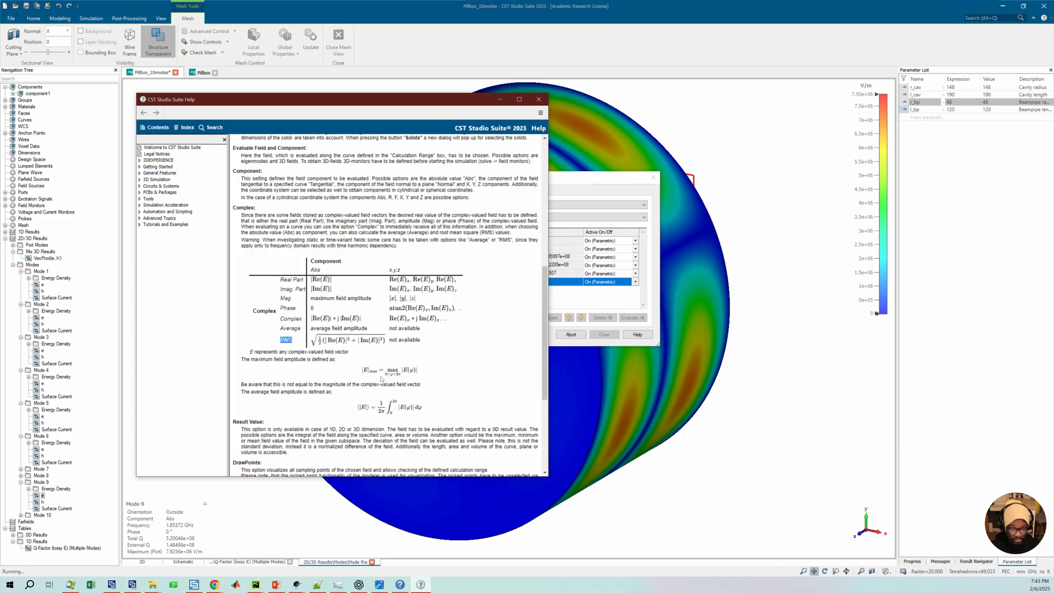
click(382, 376)
click(501, 99)
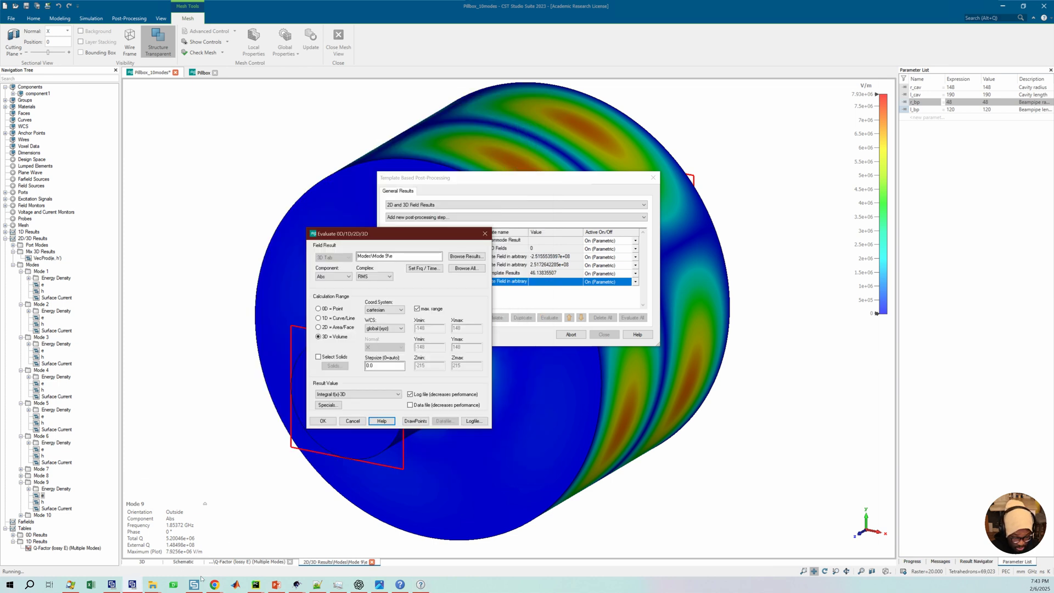
click(420, 584)
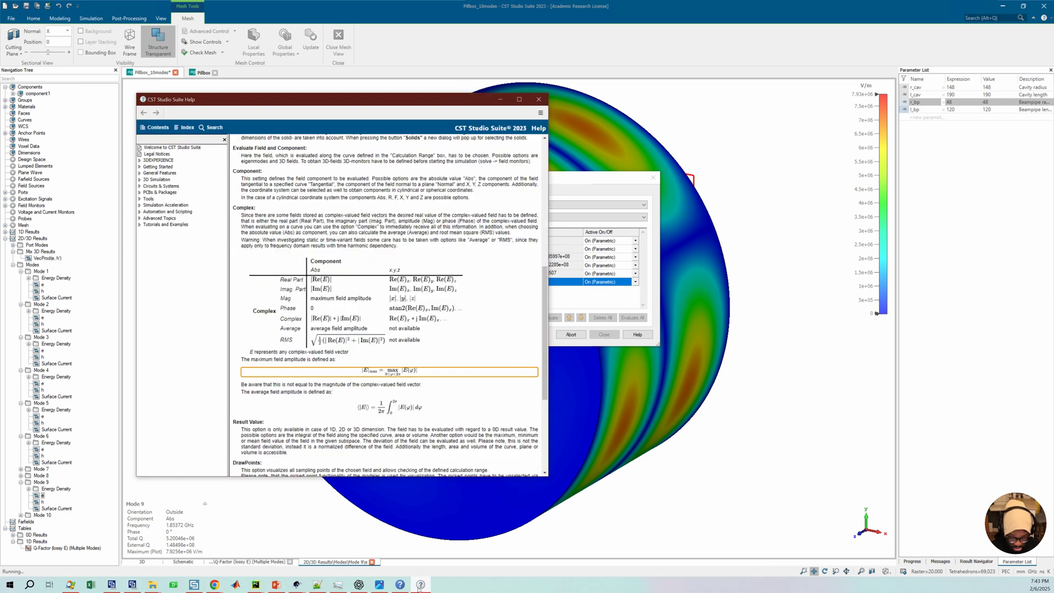
click(317, 342)
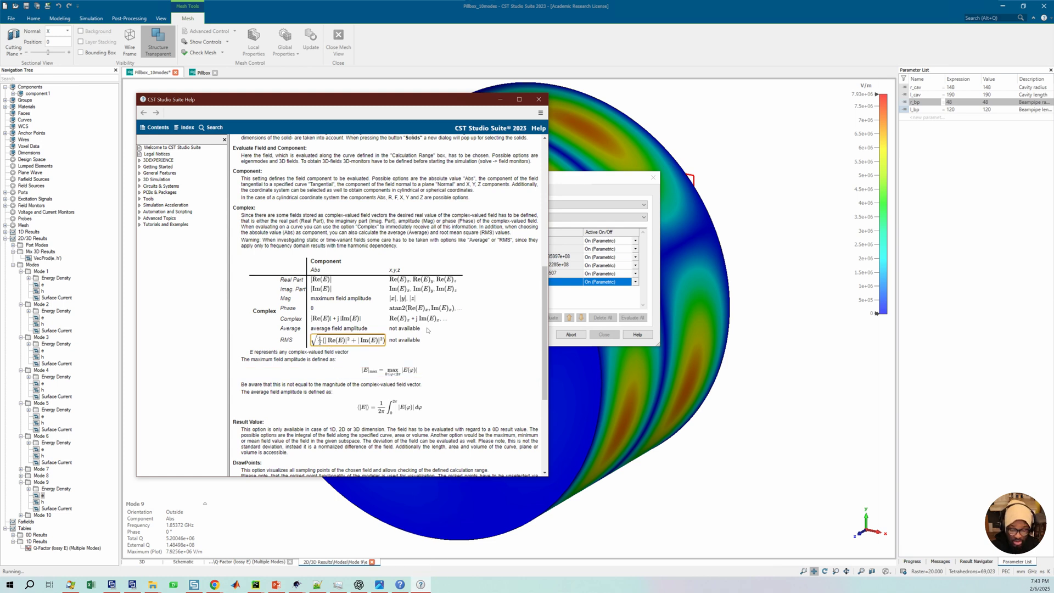
click(539, 98)
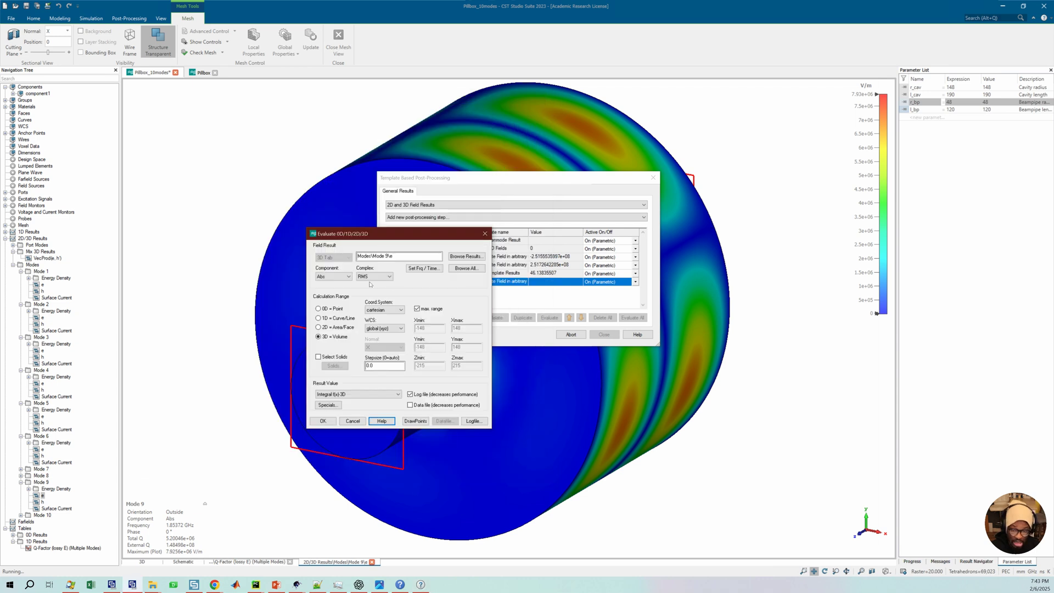
Step: Keep the Abs component and define the integrand of the 3D field integral as Eps0*$X^2 in its special settings
click(328, 277)
click(322, 283)
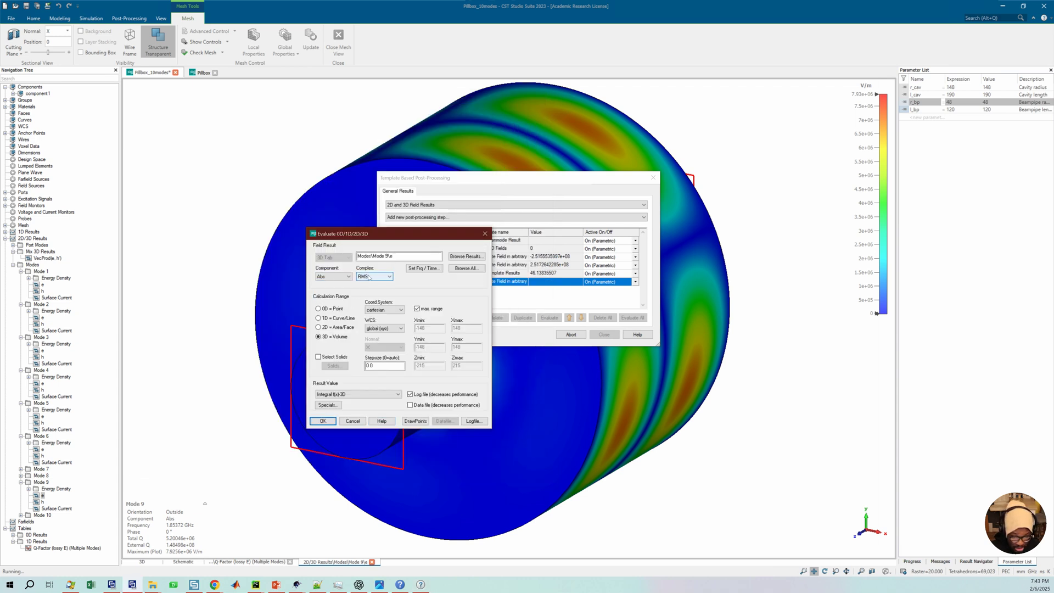
click(329, 405)
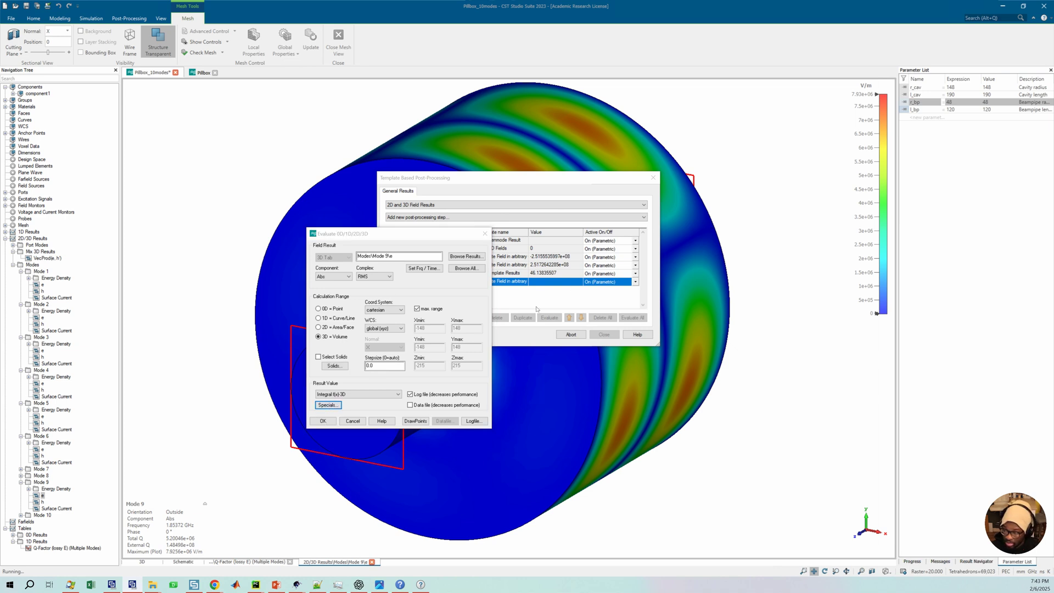
text(ps)
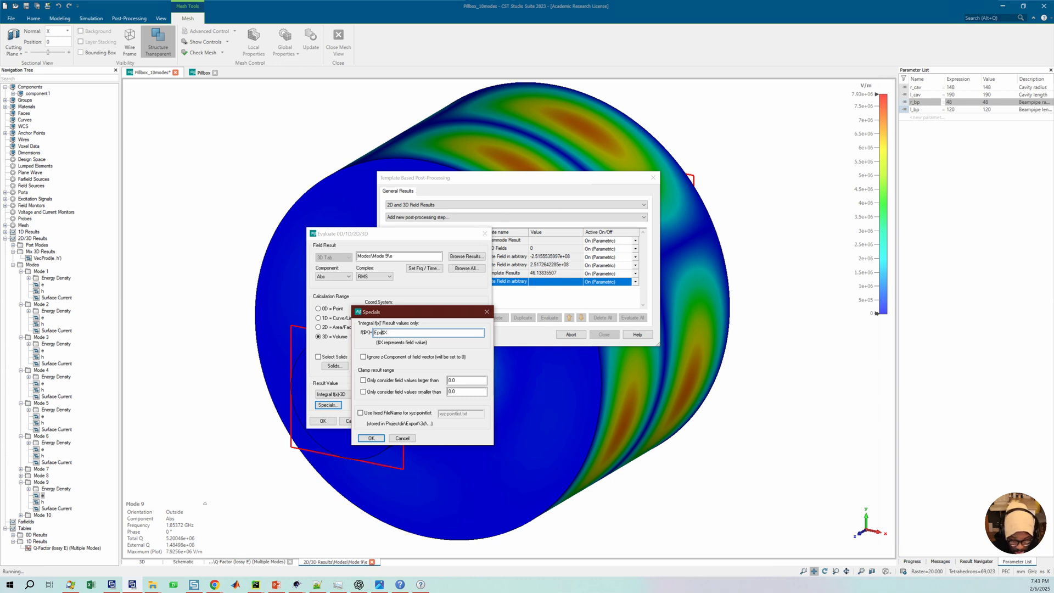
text(0*)
double_click(389, 333)
drag(400, 317, 463, 299)
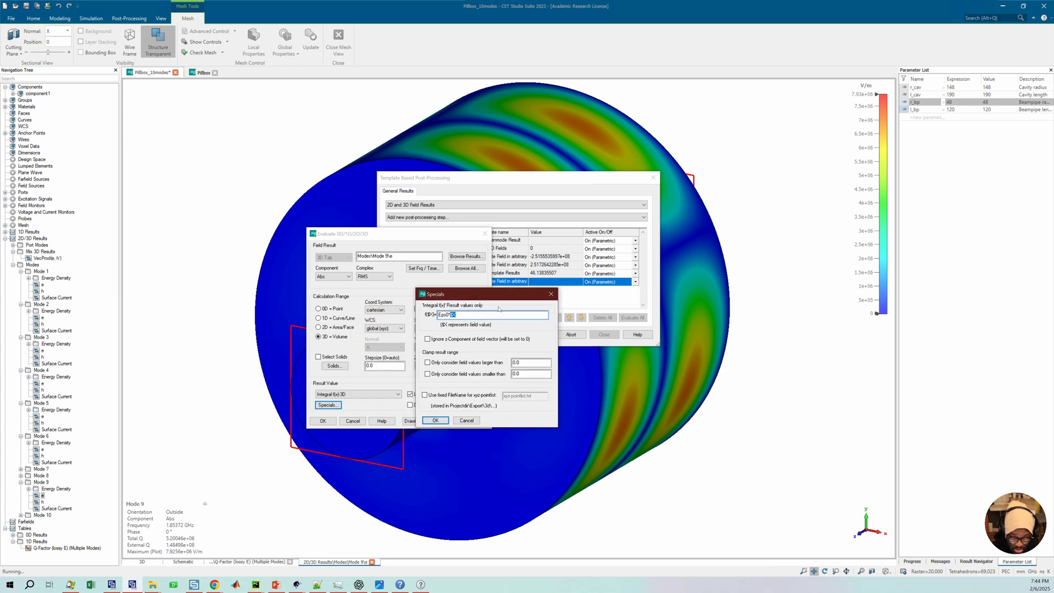
click(468, 317)
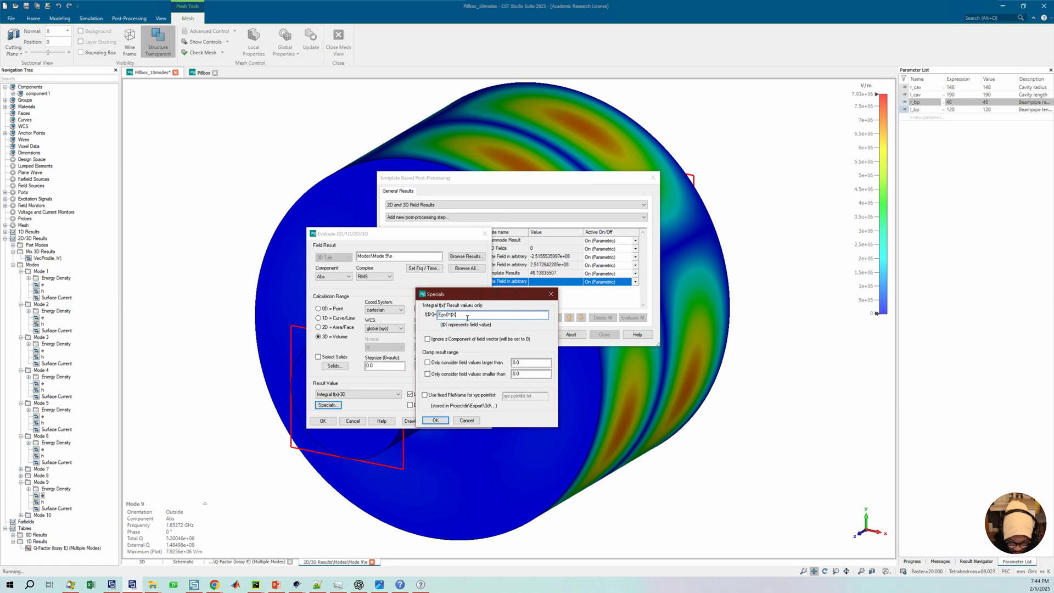
text(^2)
click(435, 420)
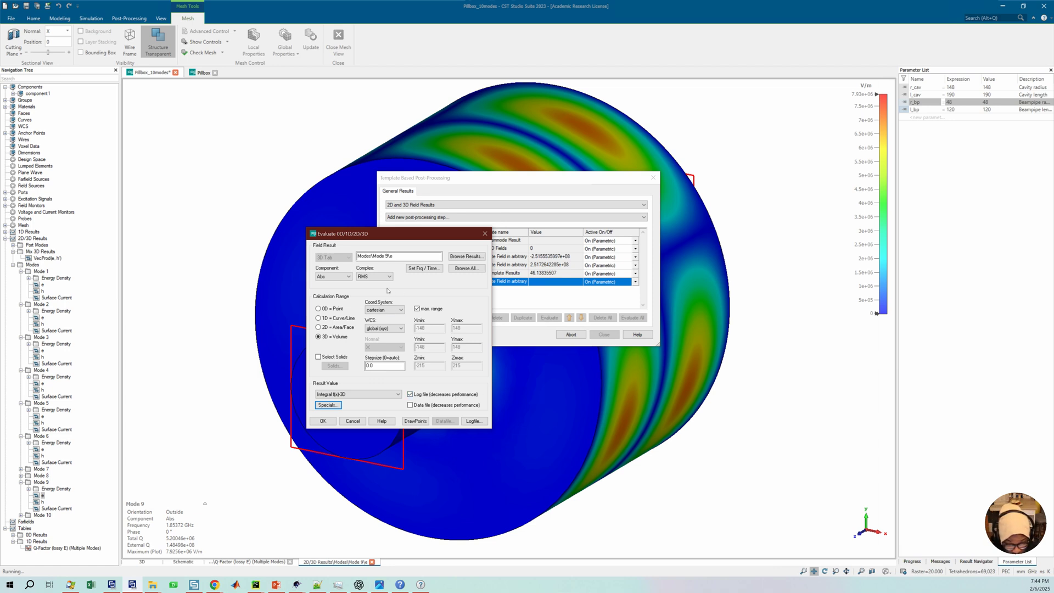
Step: Accept and evaluate the Mode 9 3D field integral, and clear the listed messages
drag(373, 237, 276, 247)
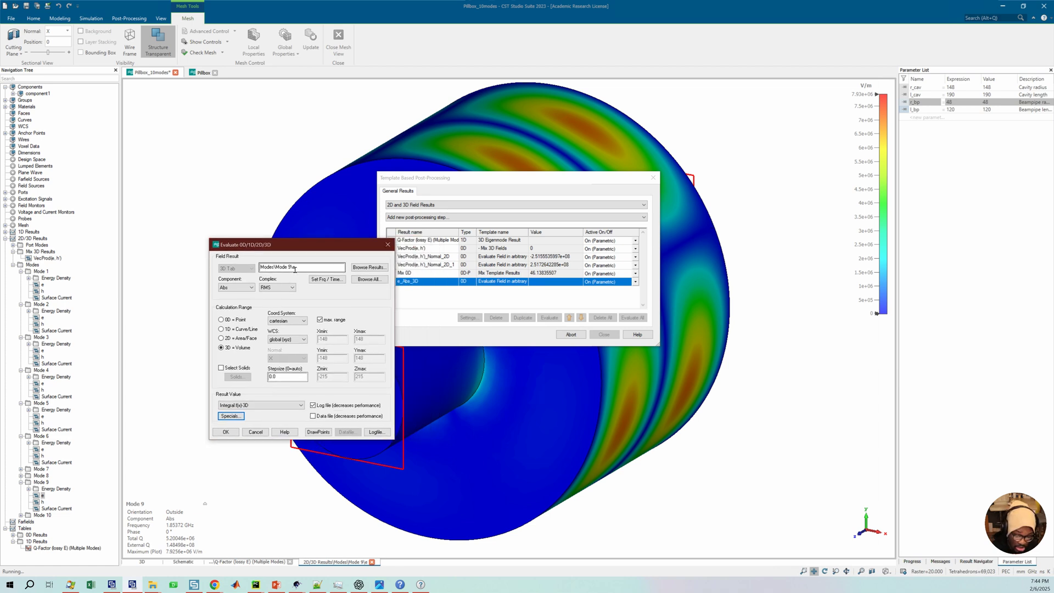
click(226, 432)
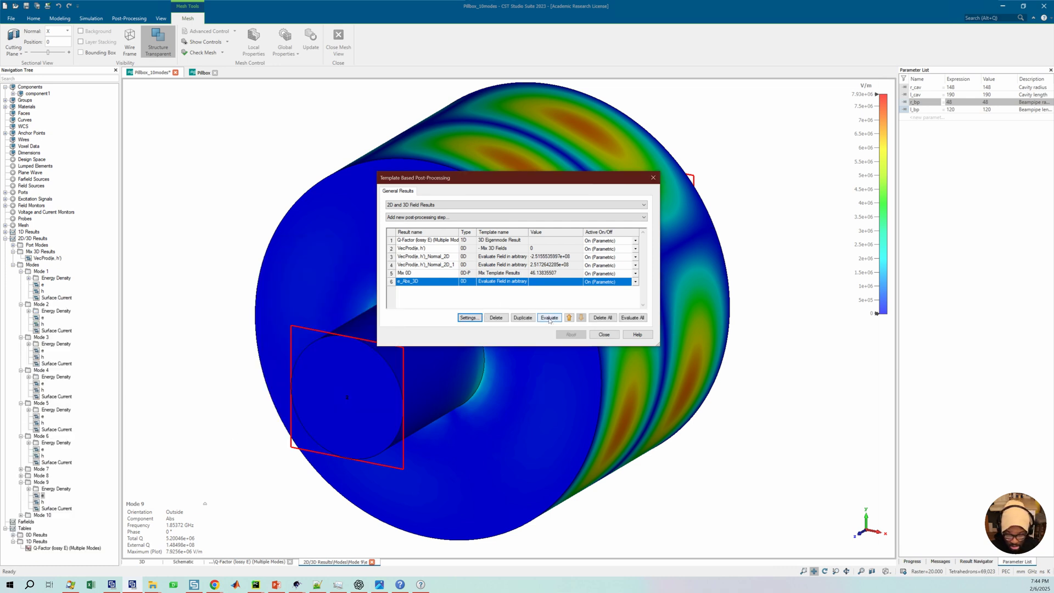
click(550, 319)
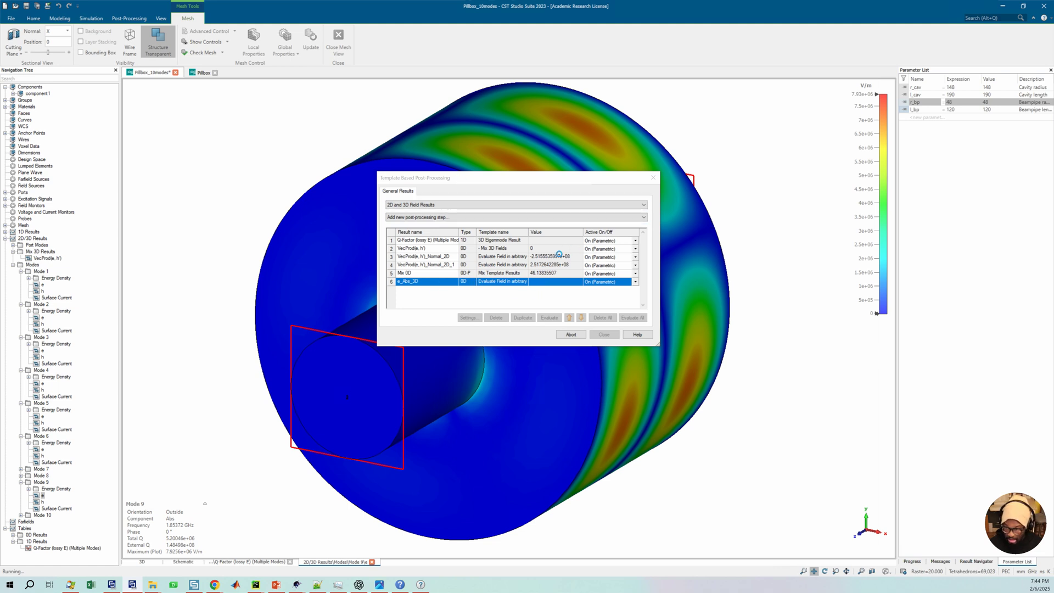
click(941, 562)
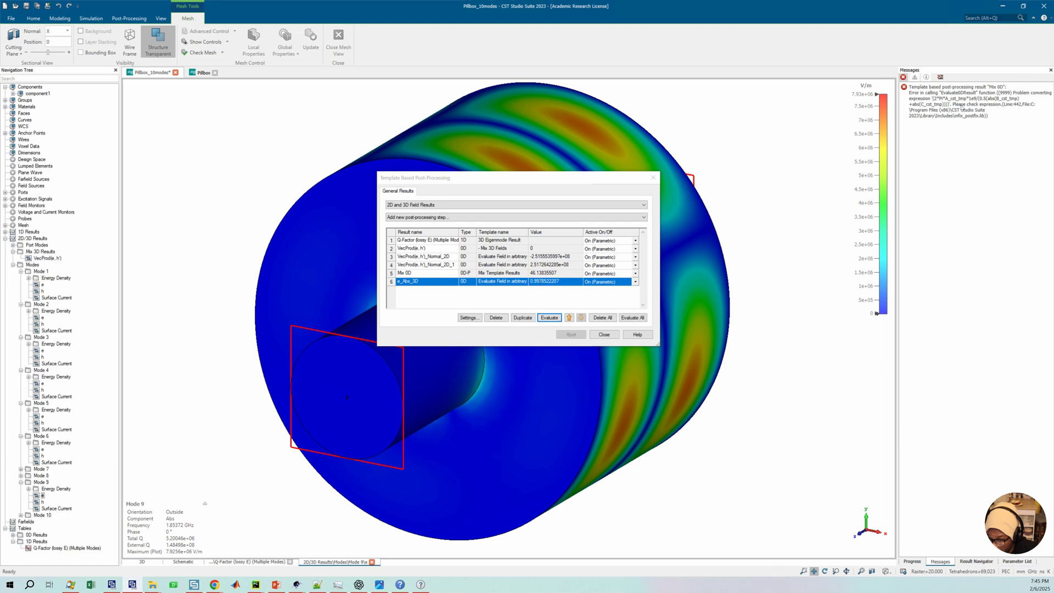
click(940, 77)
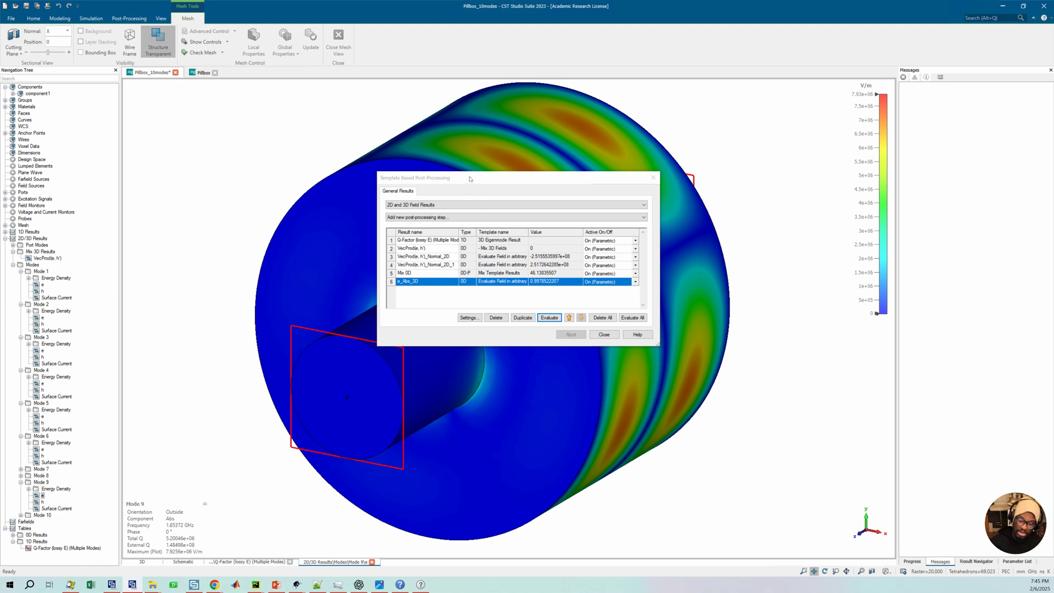
Step: Change the e_Abs_3D field result to Modes\Mode 10\e, allow deletion of its old results, and evaluate the integral
drag(470, 179, 526, 193)
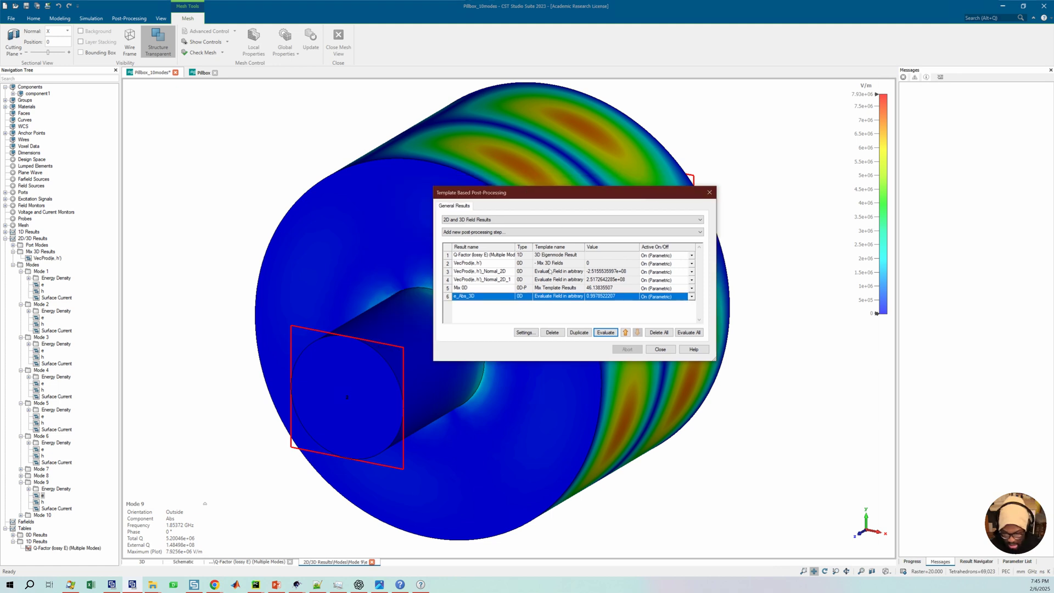
click(605, 332)
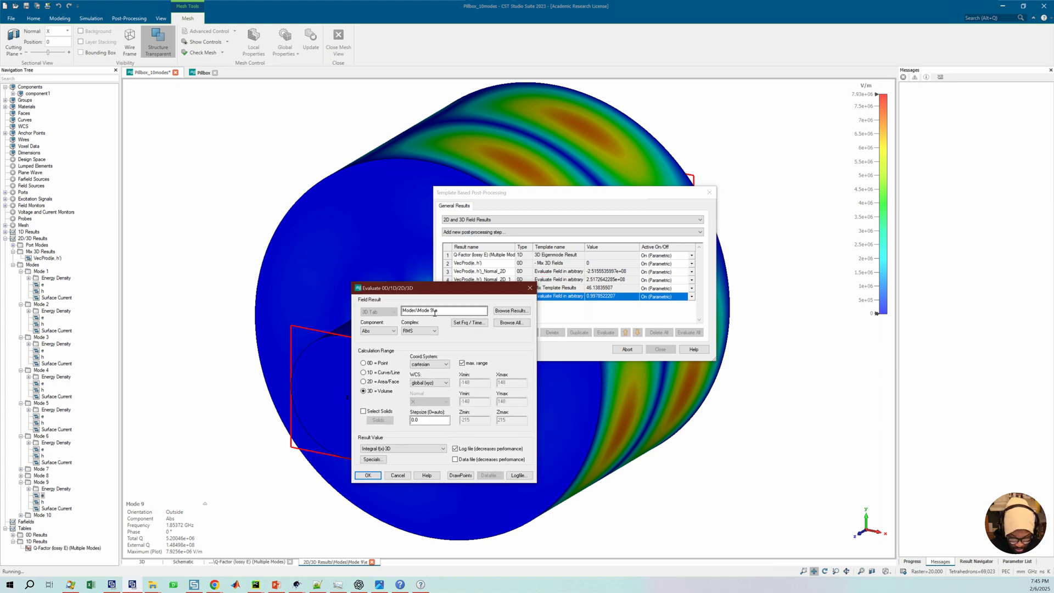
double_click(435, 311)
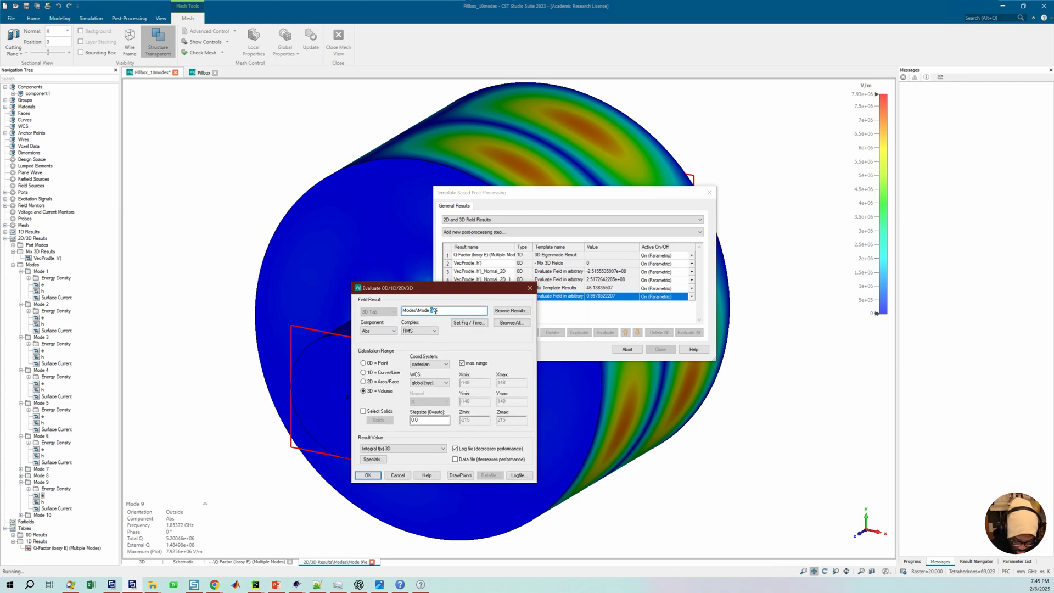
text(10\e)
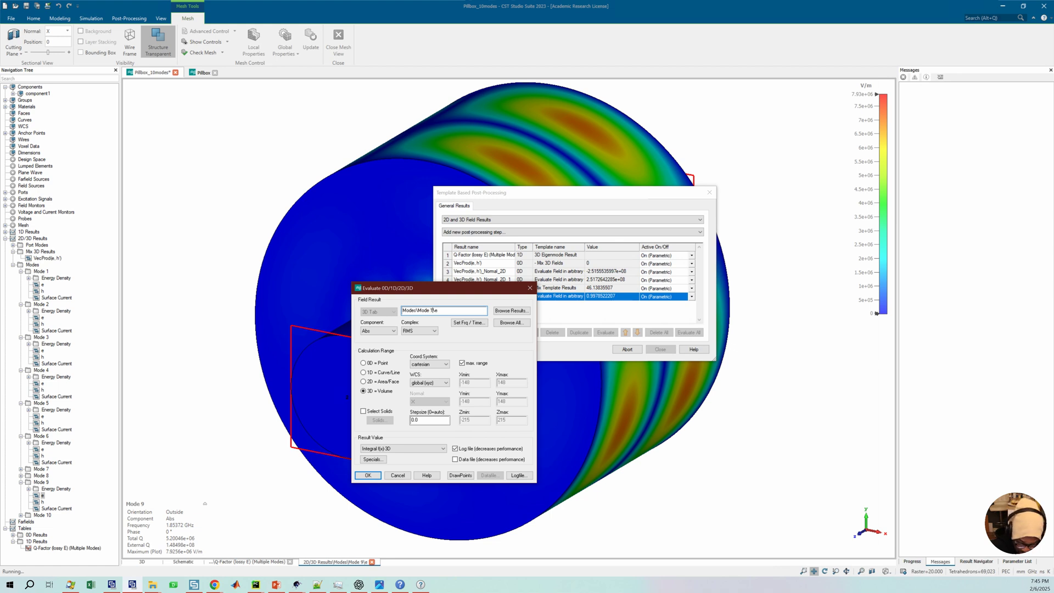
click(368, 476)
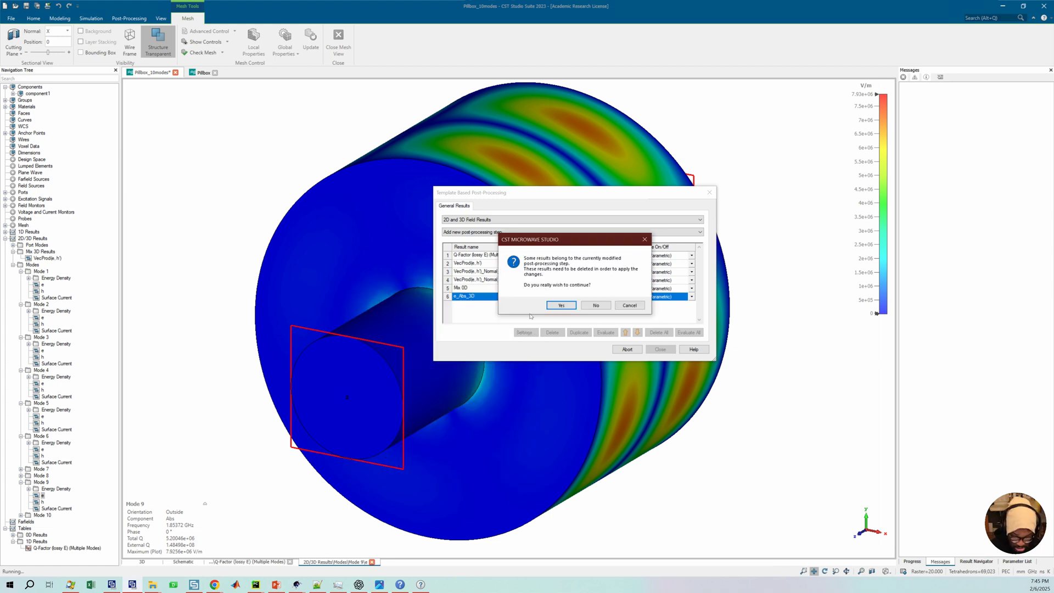
click(561, 305)
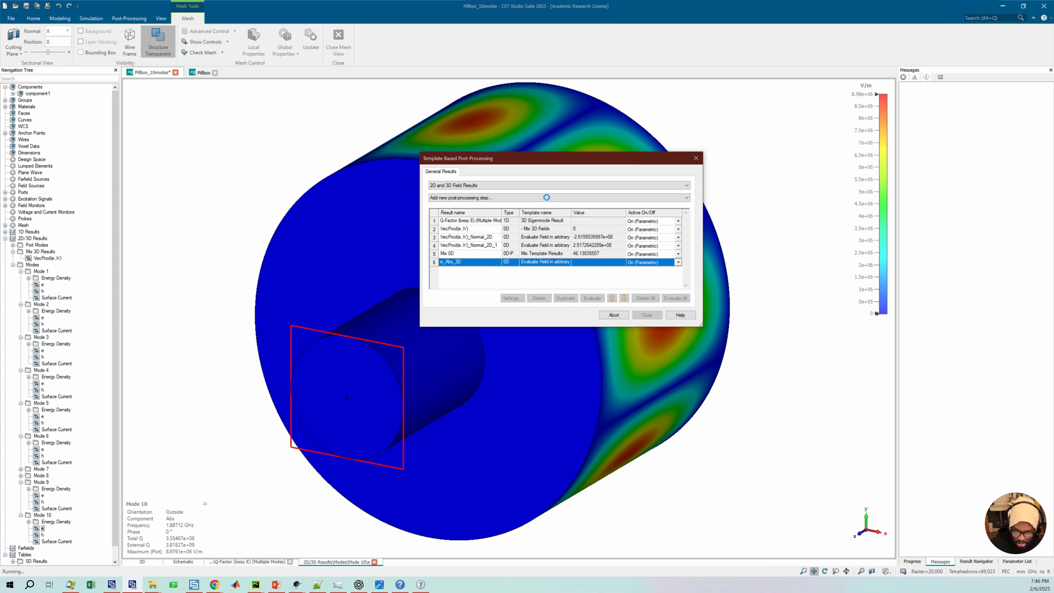
drag(528, 164, 516, 168)
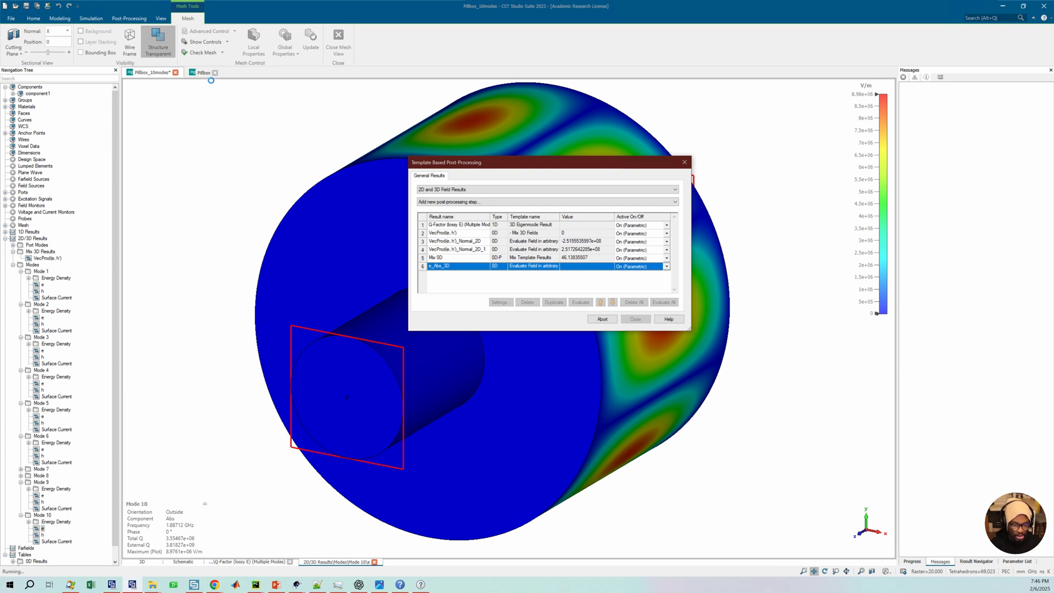
drag(530, 164, 511, 165)
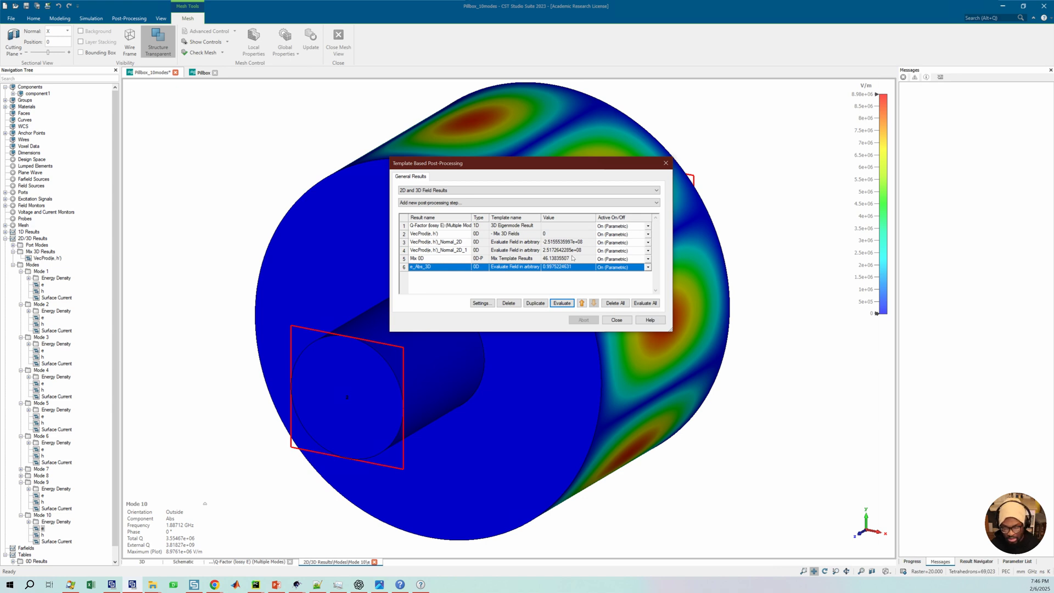
Step: Review the step size setting of the Mode 10 3D integral and close its dialog without changes
click(562, 303)
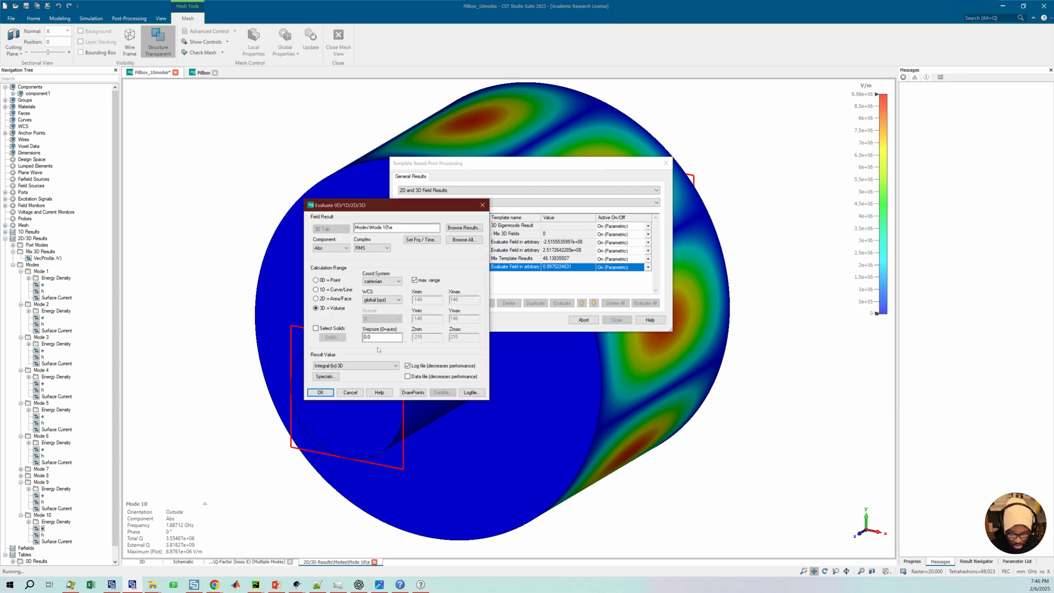
click(376, 340)
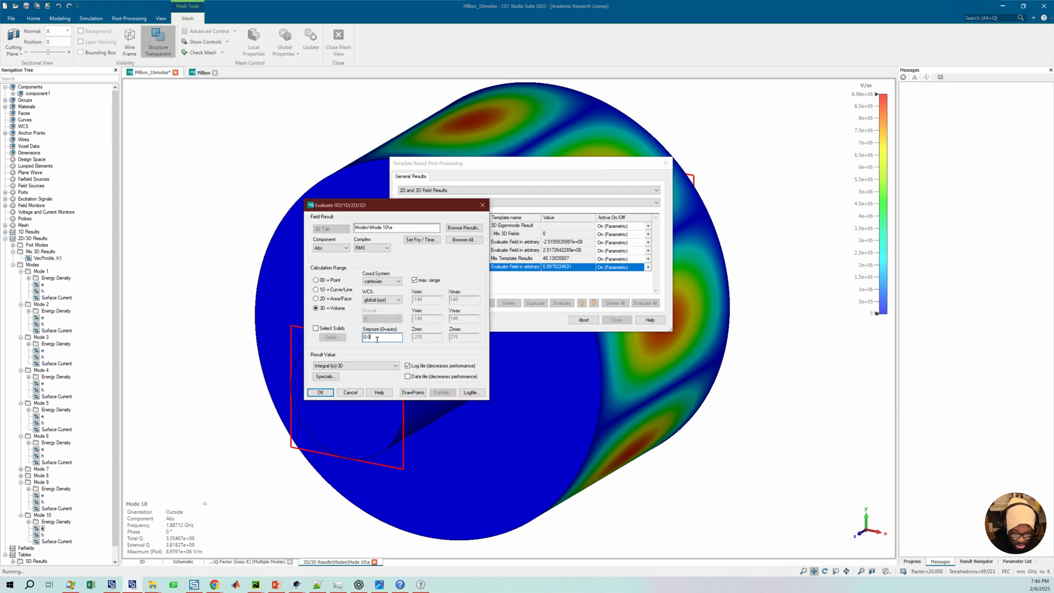
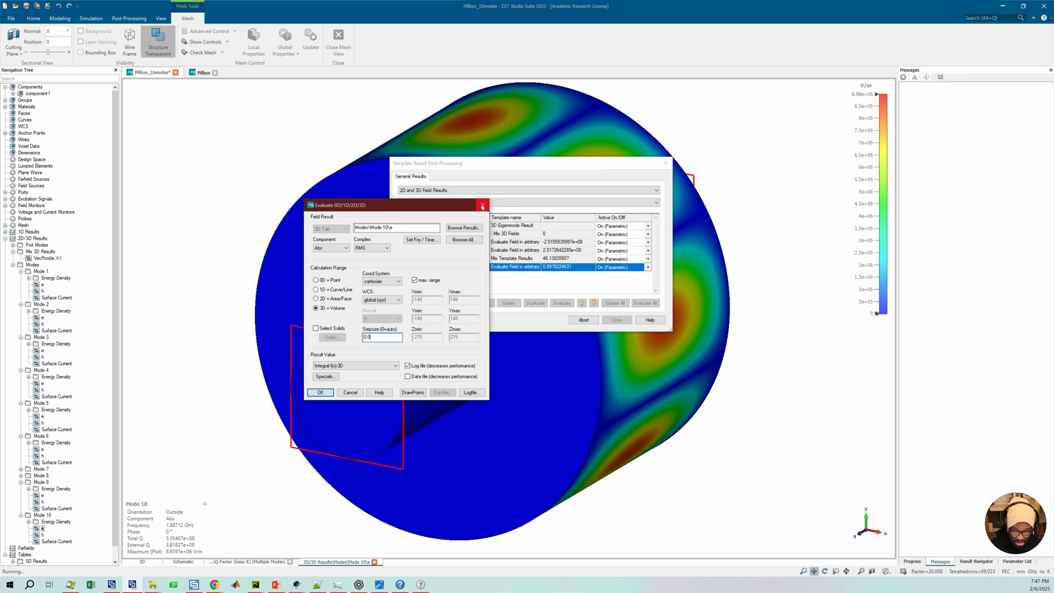
click(483, 204)
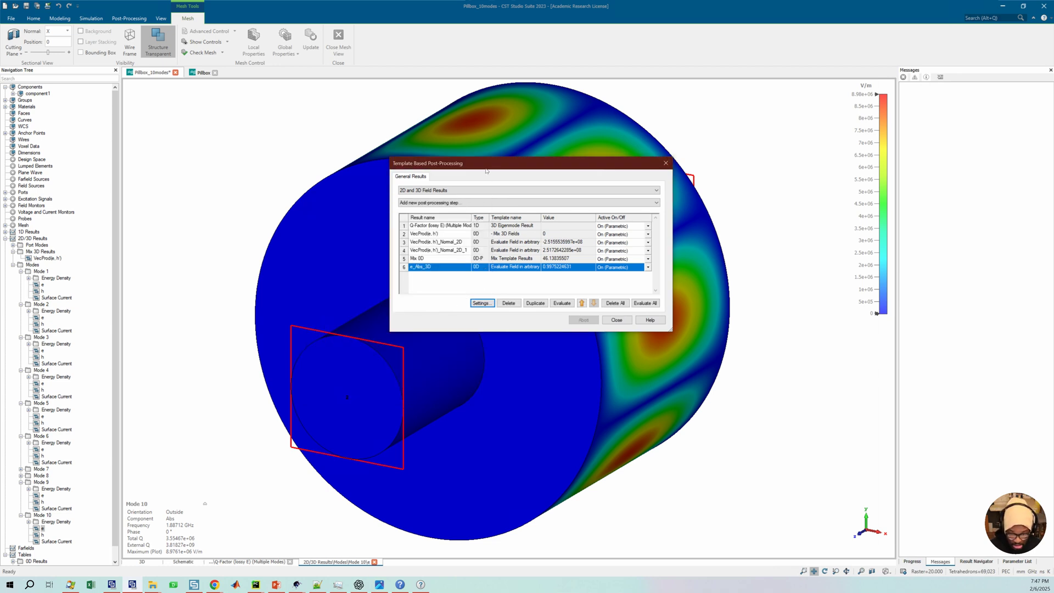
drag(486, 169, 519, 169)
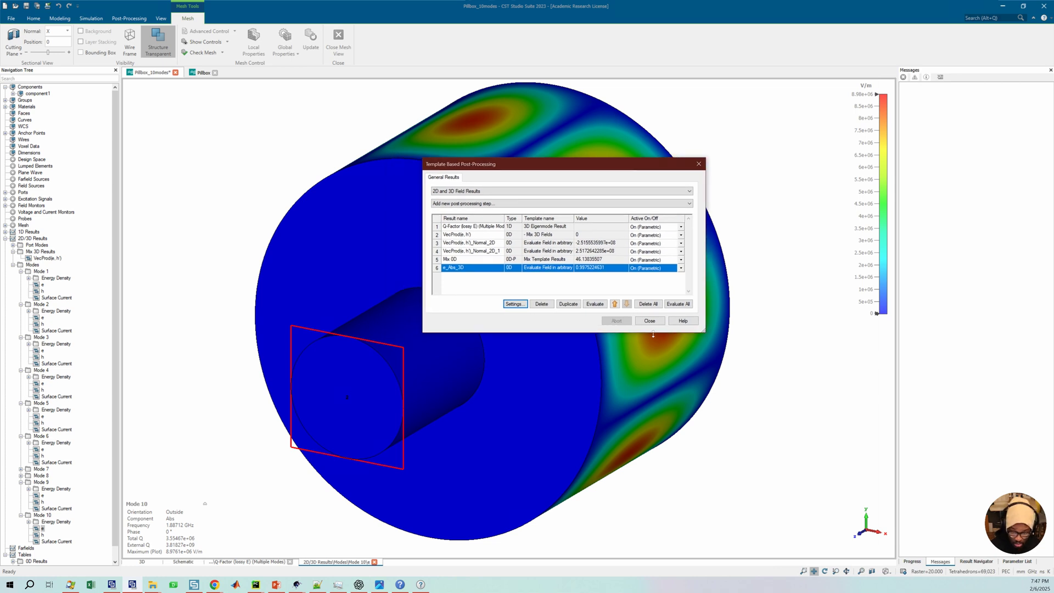
Step: Display the electric fields of Modes 1, 2 and 3, and view Mode 1's field from the side
click(43, 285)
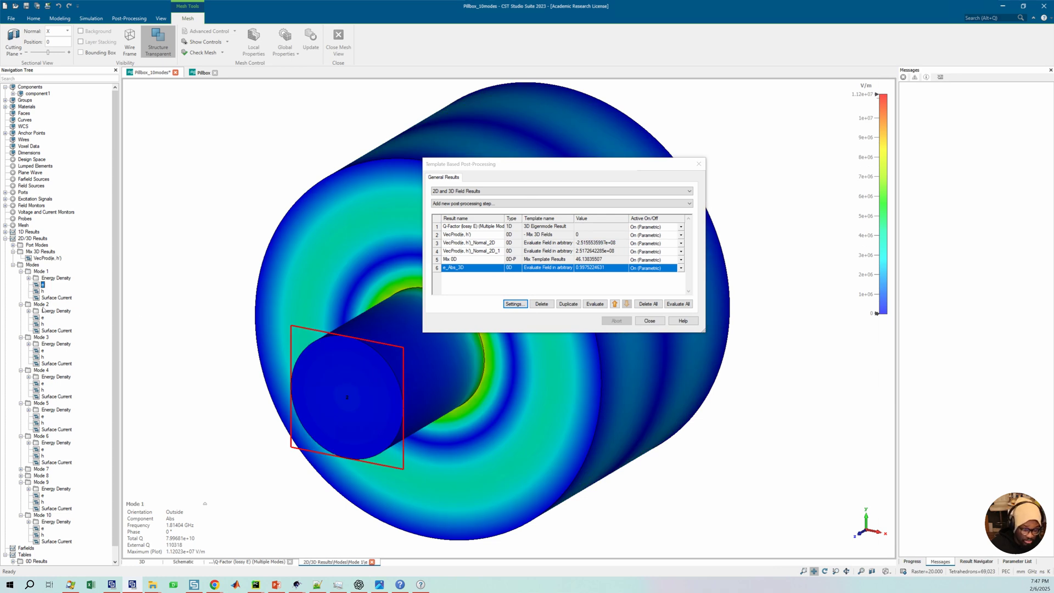
click(43, 318)
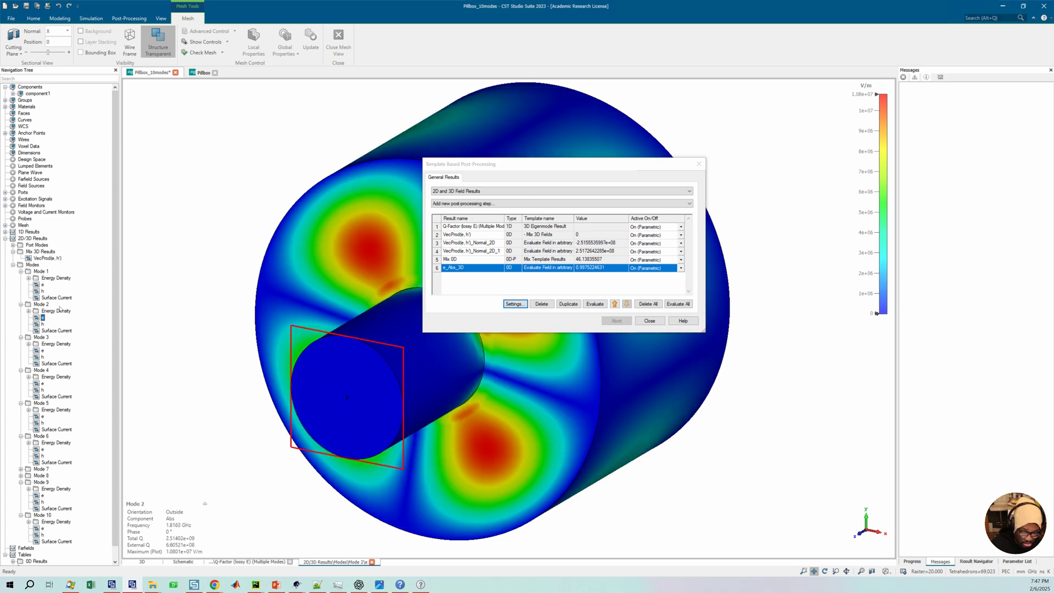
click(42, 351)
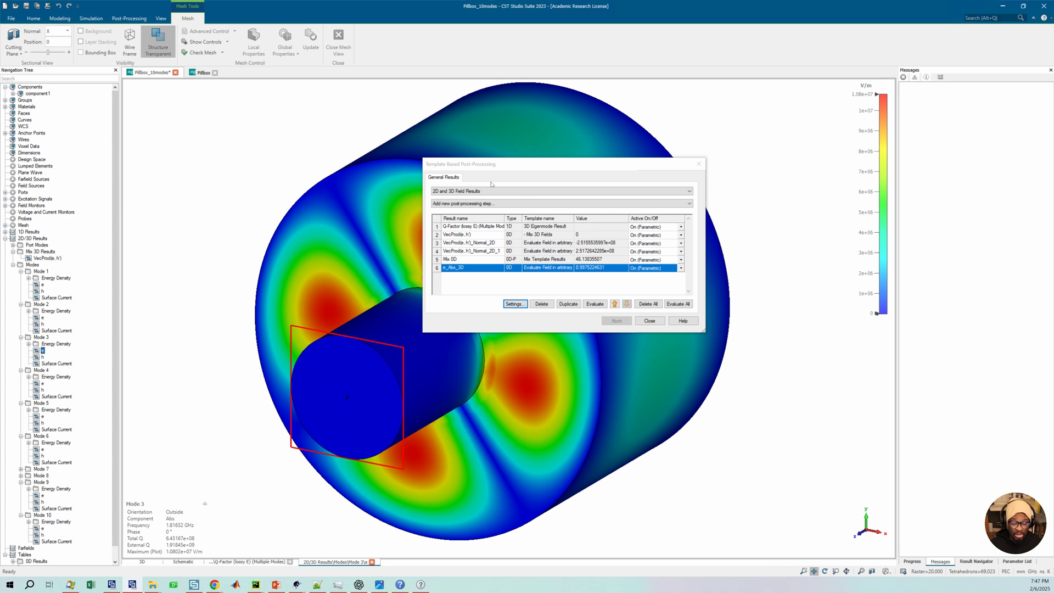
click(542, 158)
drag(541, 158, 611, 148)
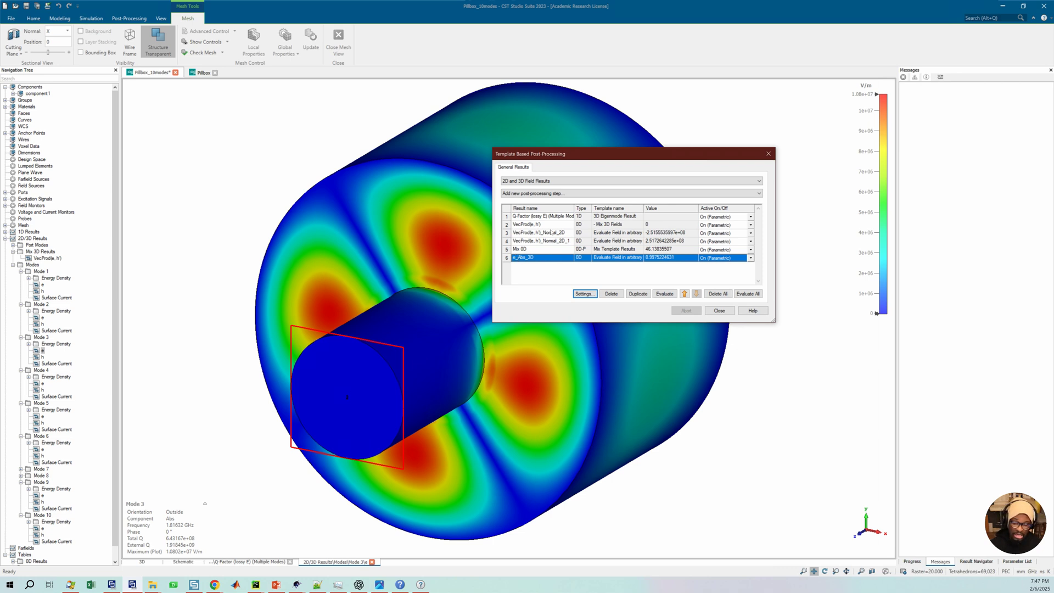
click(42, 285)
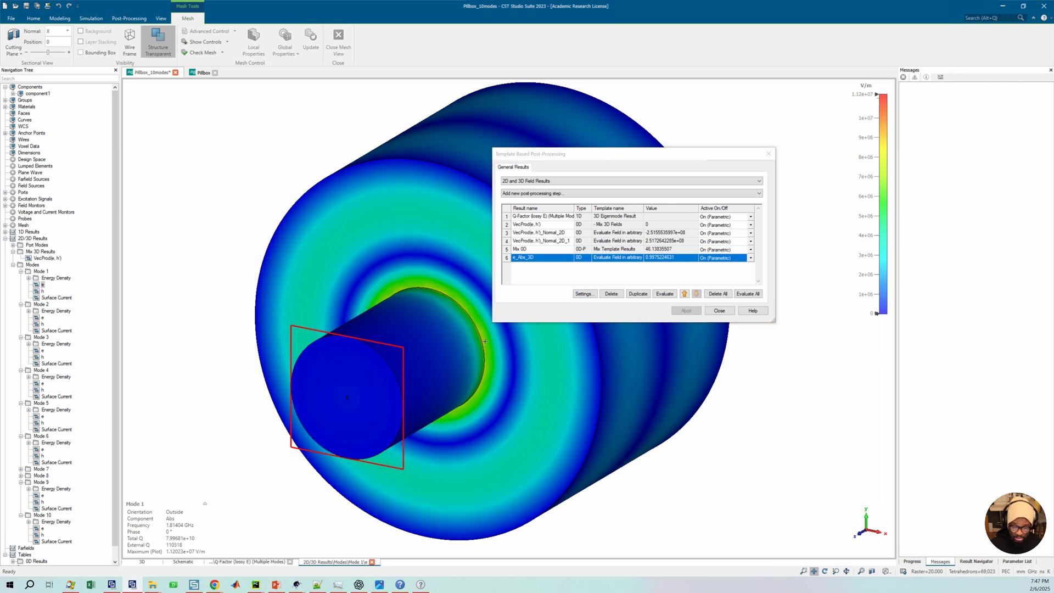
key(6)
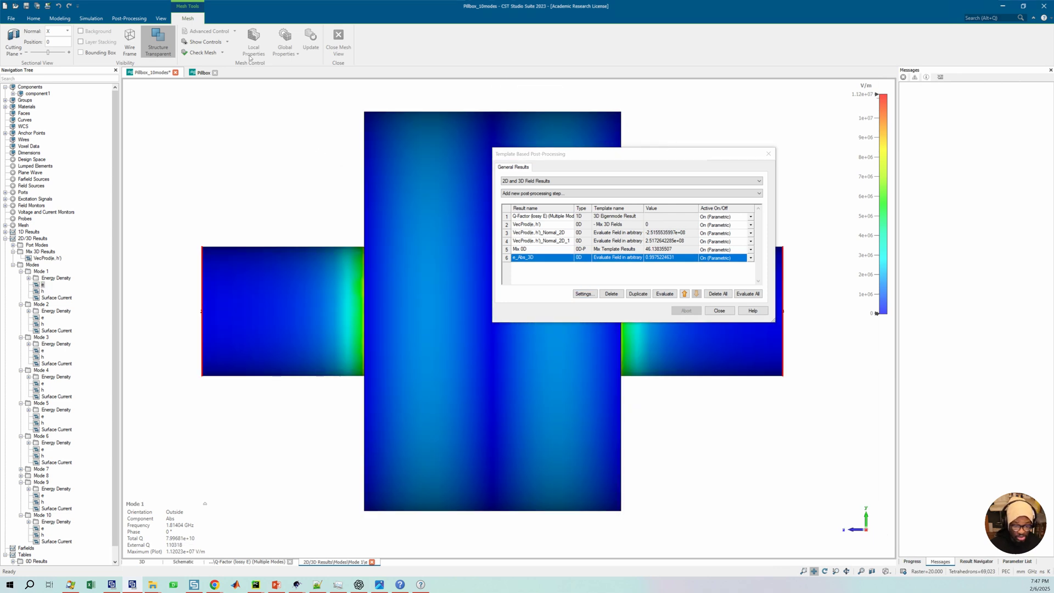
click(92, 19)
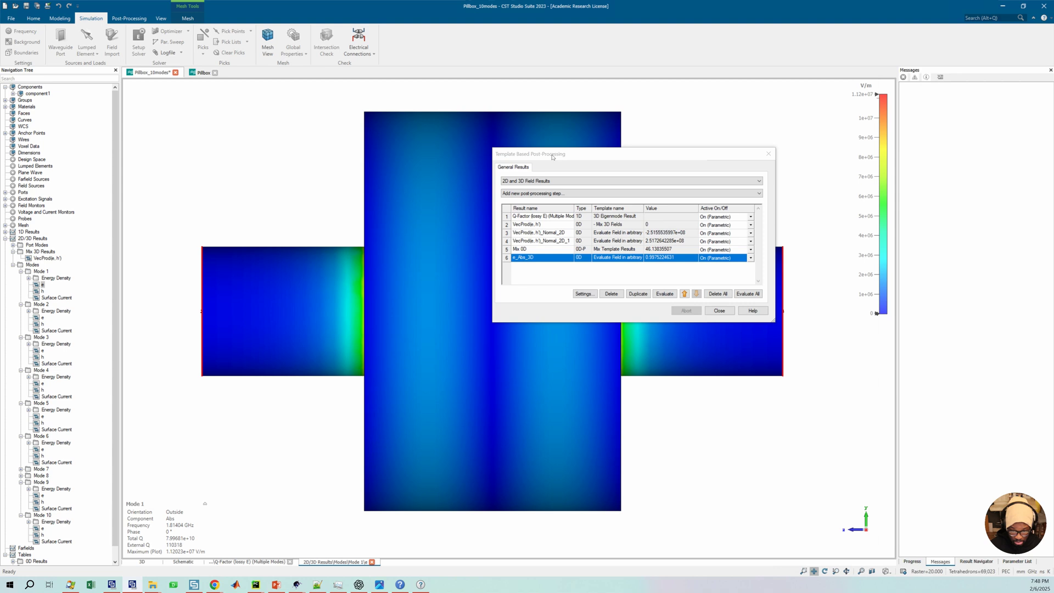
Step: Set the Mix 3D Fields inputs to A = Modes\Mode 1\e and B = Modes\Mode 1\h, and allow deletion of the old results
drag(558, 155, 490, 168)
click(477, 241)
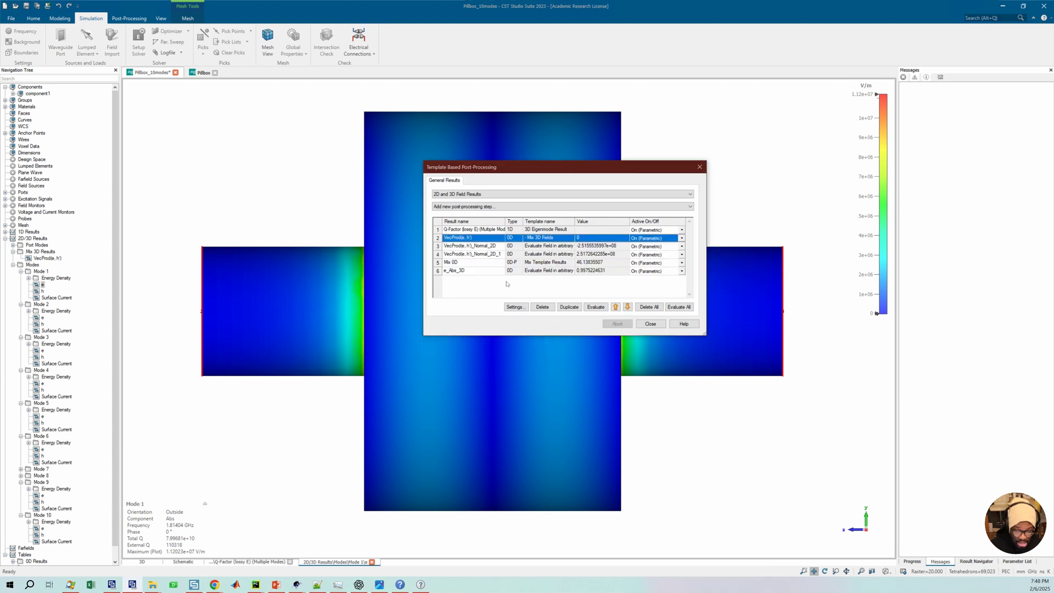
click(518, 307)
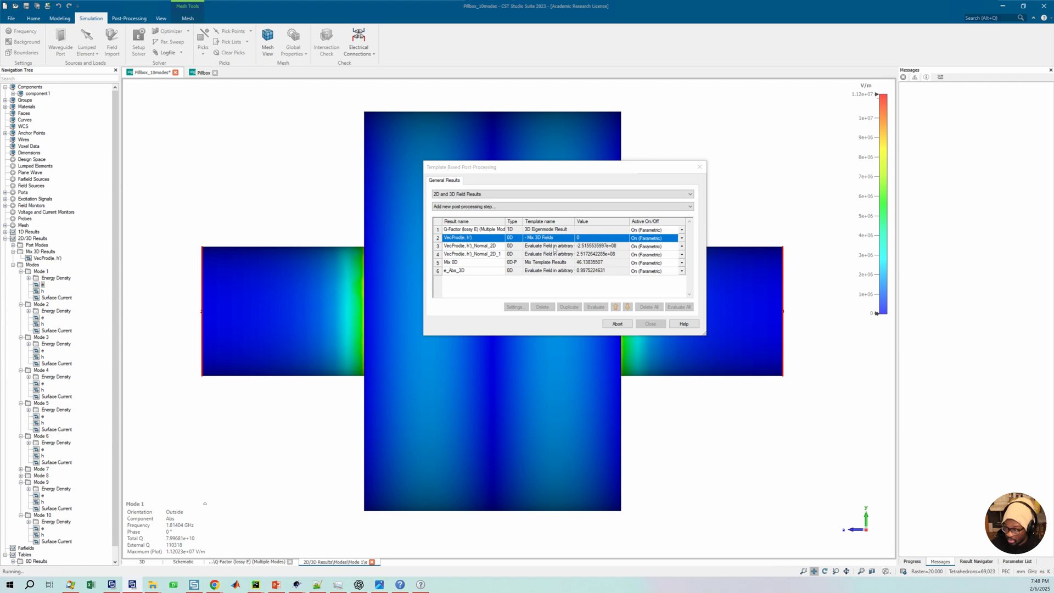
click(308, 302)
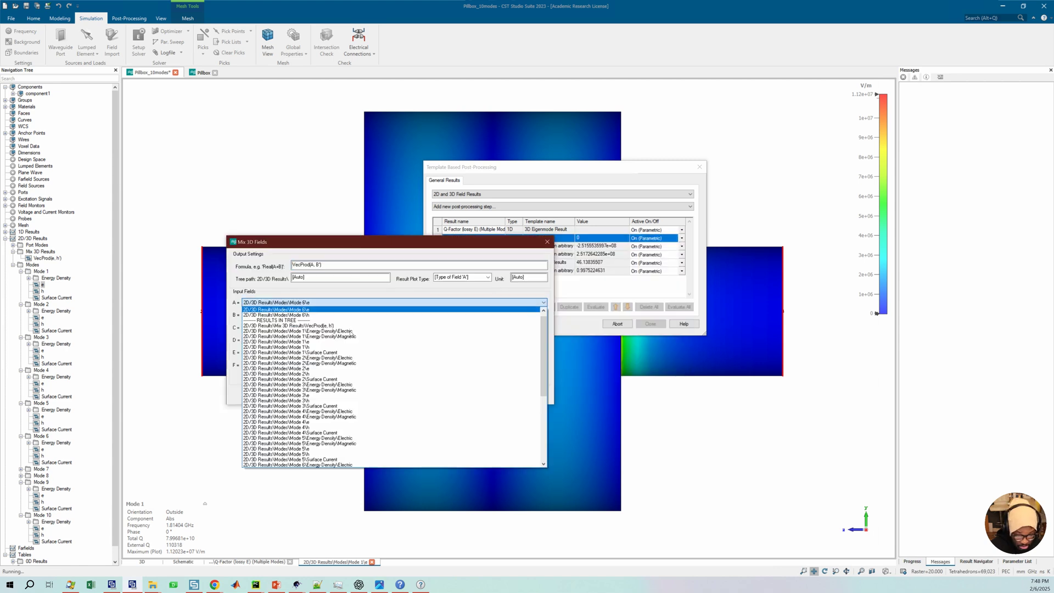
click(308, 342)
click(307, 315)
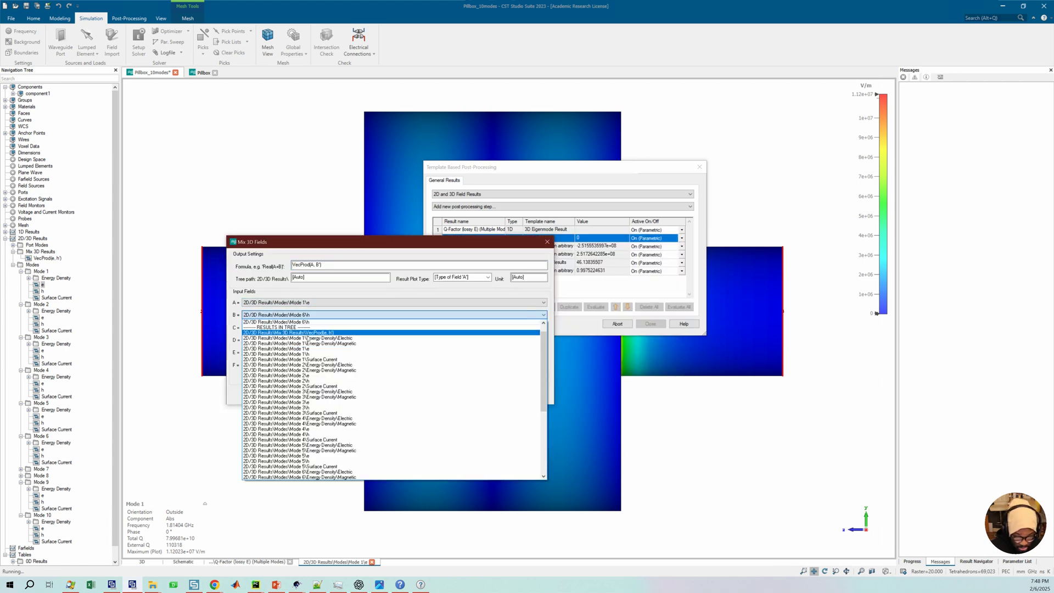
click(308, 355)
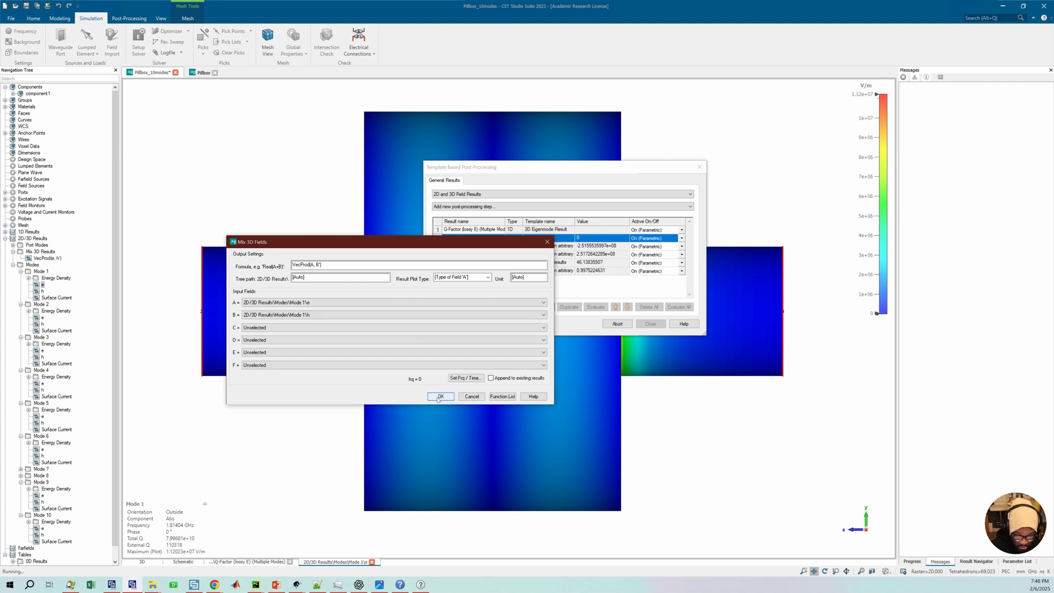
click(440, 397)
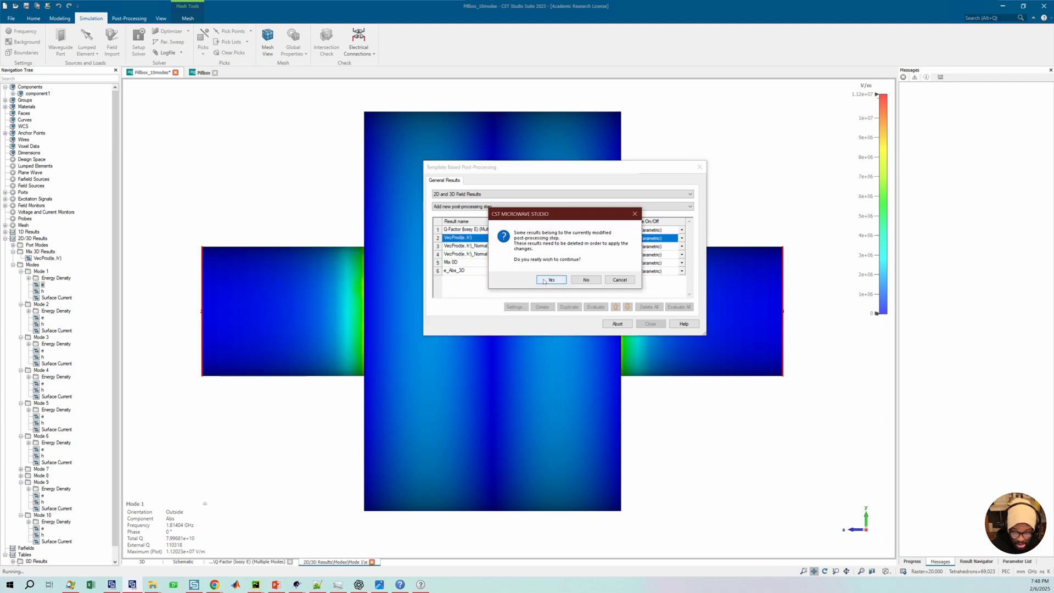
click(552, 280)
Step: Set variable A of the Mix 0D result to Mode Frequencies\Mode 1 and allow deletion of its old results
click(490, 263)
click(516, 307)
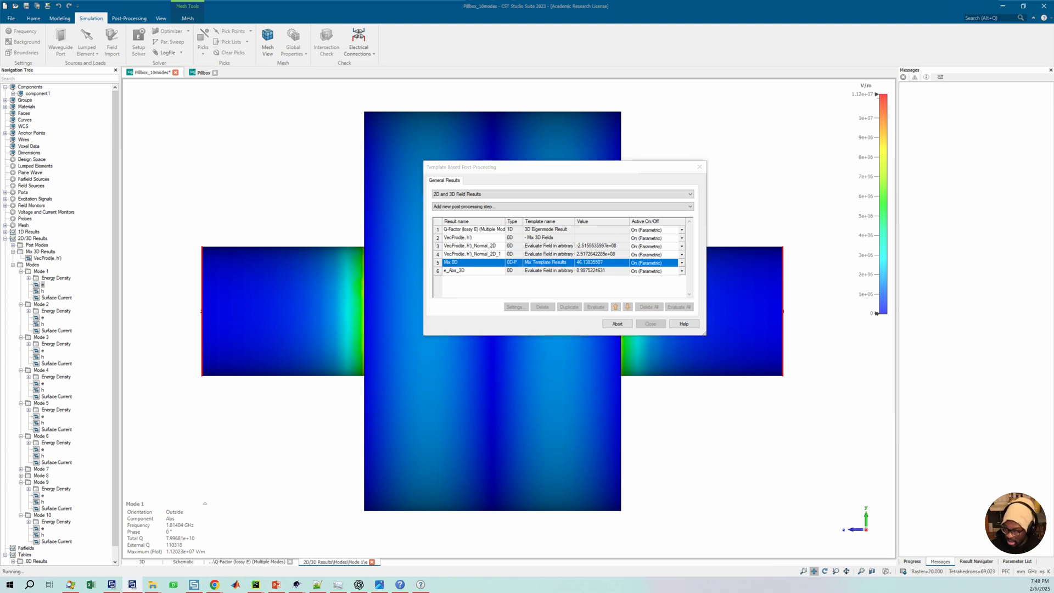
drag(911, 260, 429, 287)
click(411, 326)
scroll(407, 423, down, 8)
click(406, 419)
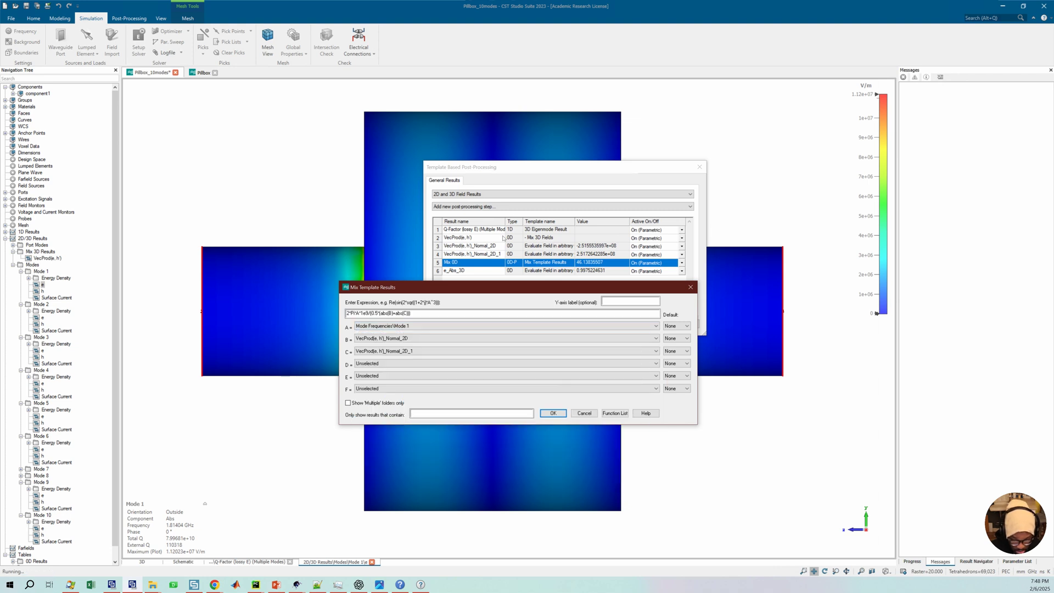
click(553, 412)
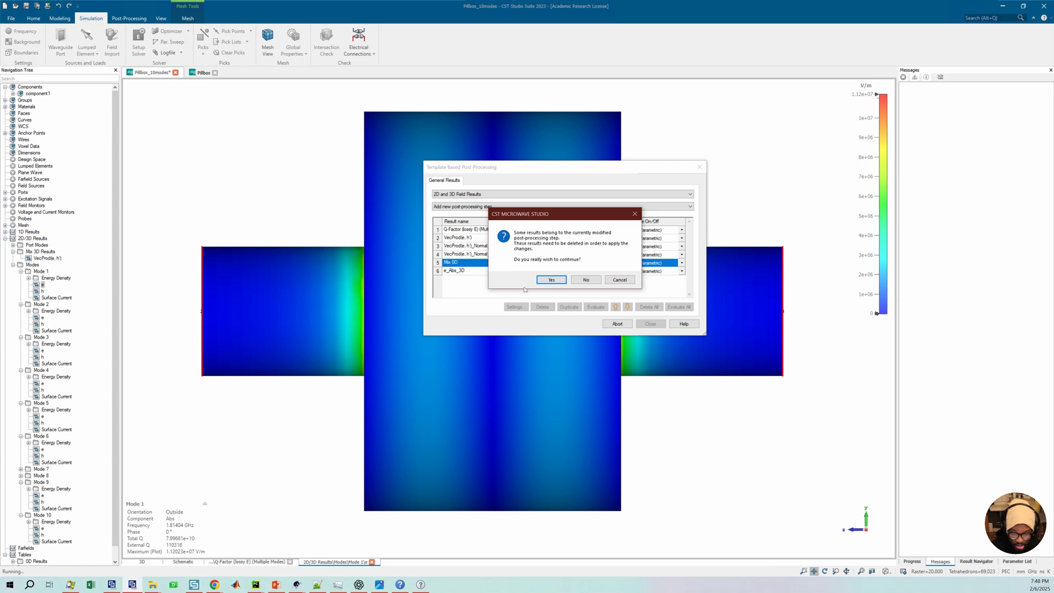
click(549, 280)
Step: Evaluate the vector product, both normal 2D port integrals and the Mix 0D result together for Mode 1
click(467, 238)
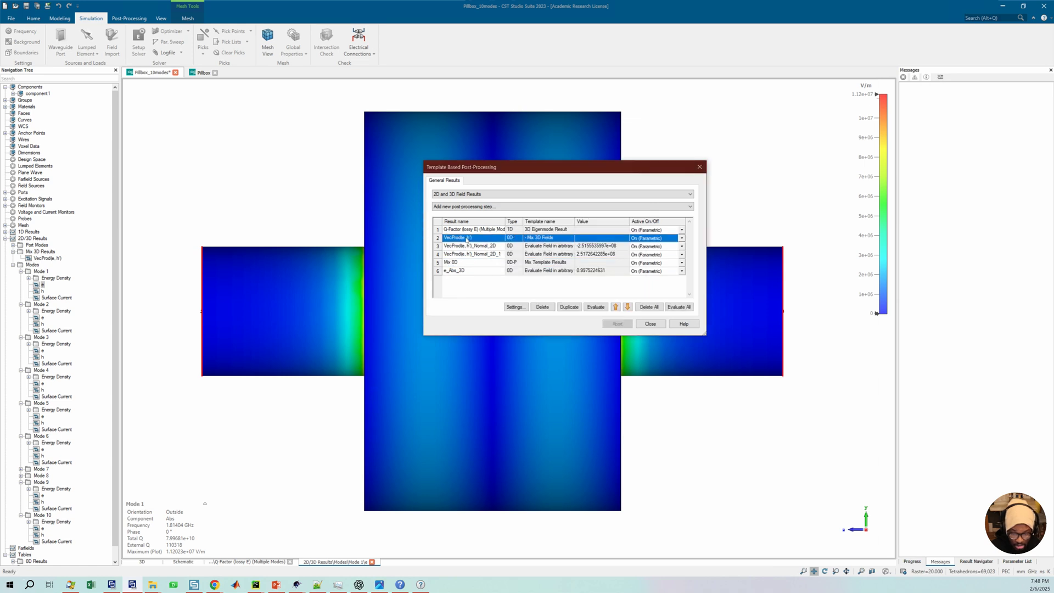
shift+click(457, 262)
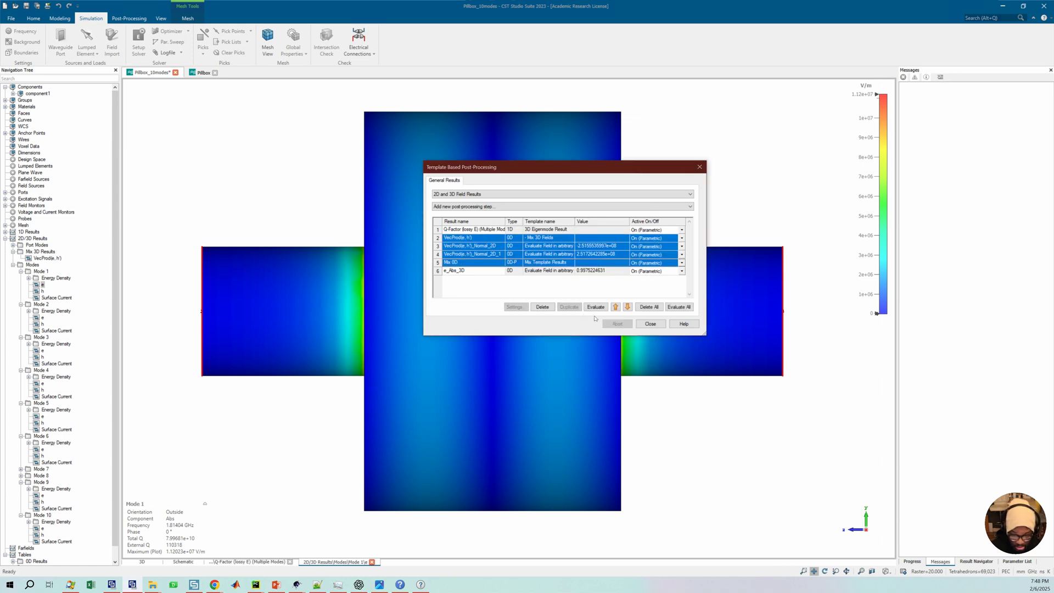
click(596, 307)
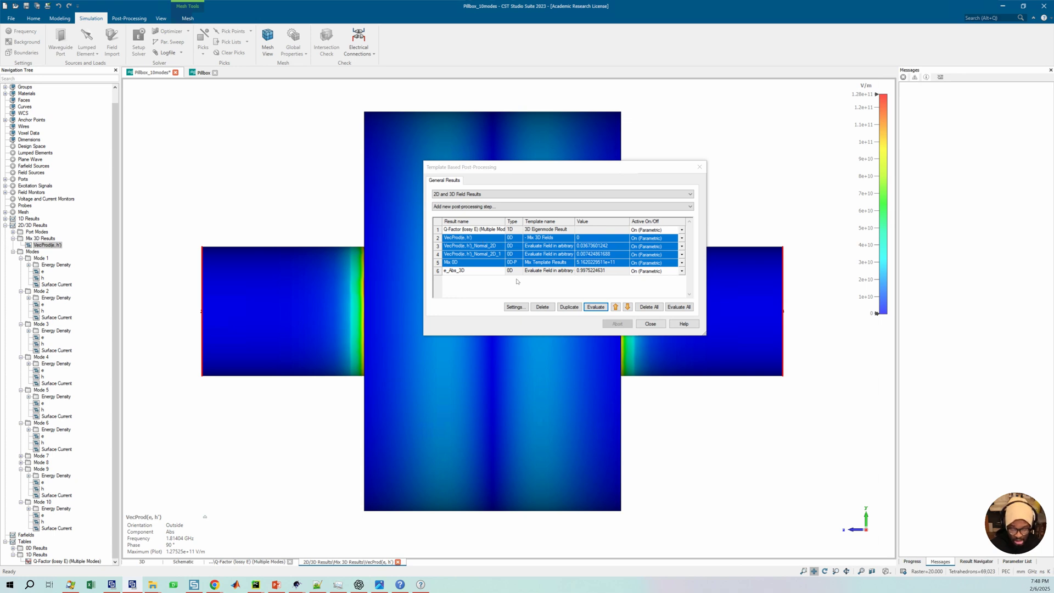
click(577, 262)
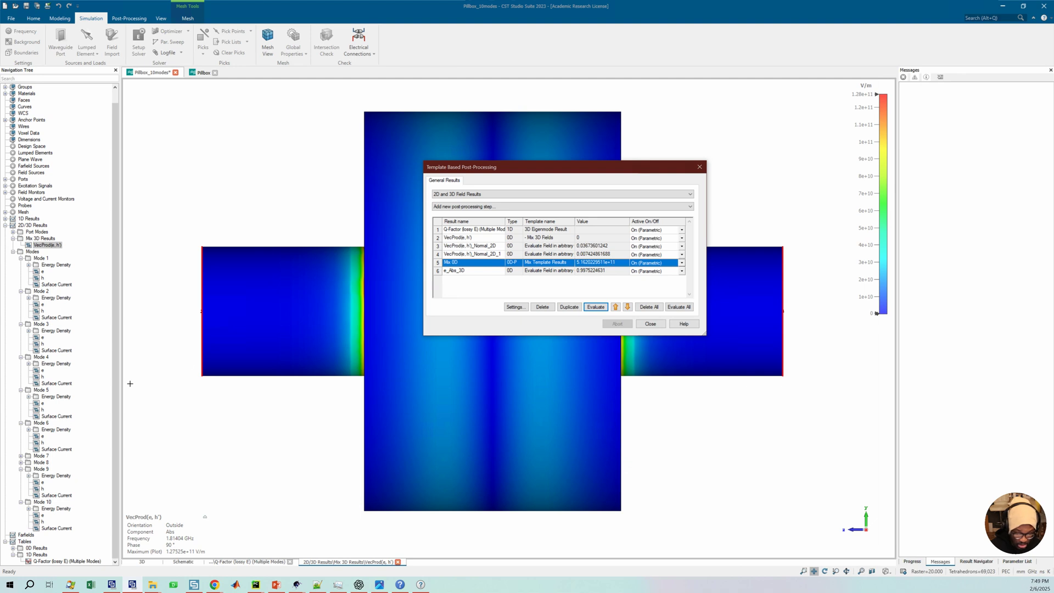
Step: Plot Q-Factor (lossy E) (Multiple Modes) and place the axis marker at mode number 1
click(54, 561)
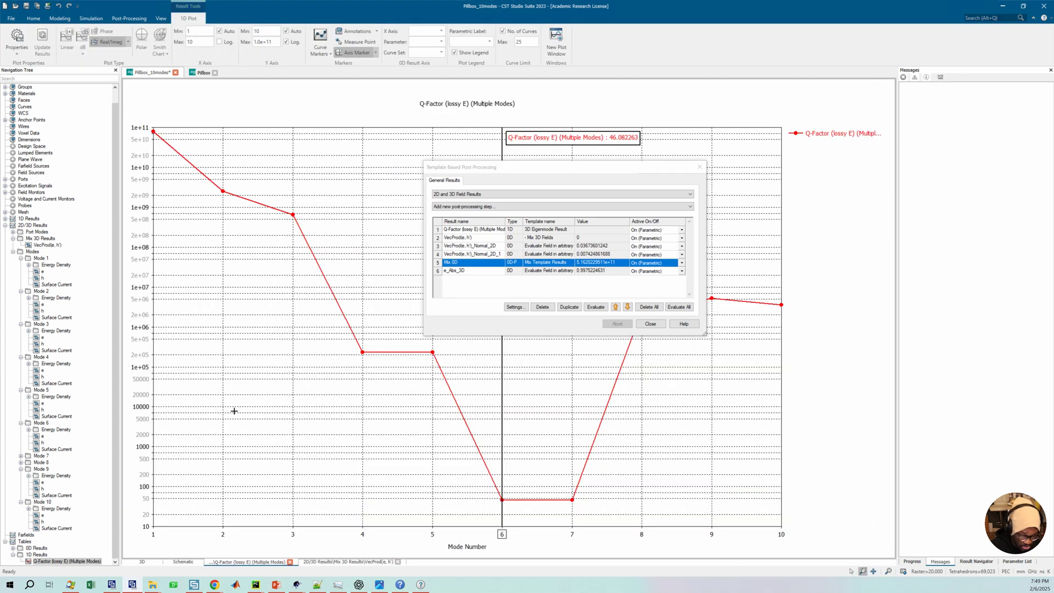
double_click(286, 376)
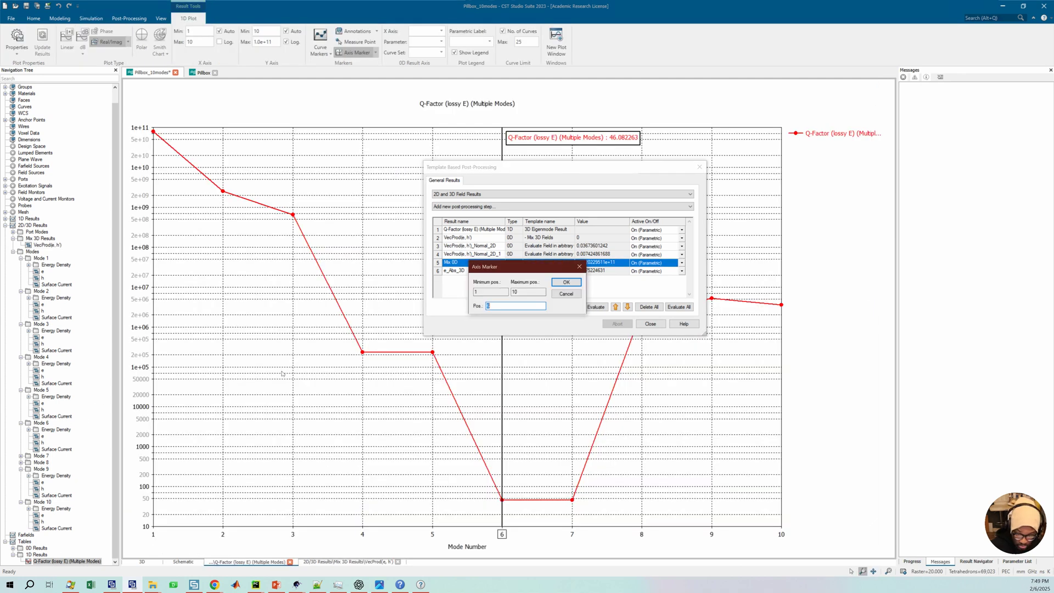
text(1)
key(Return)
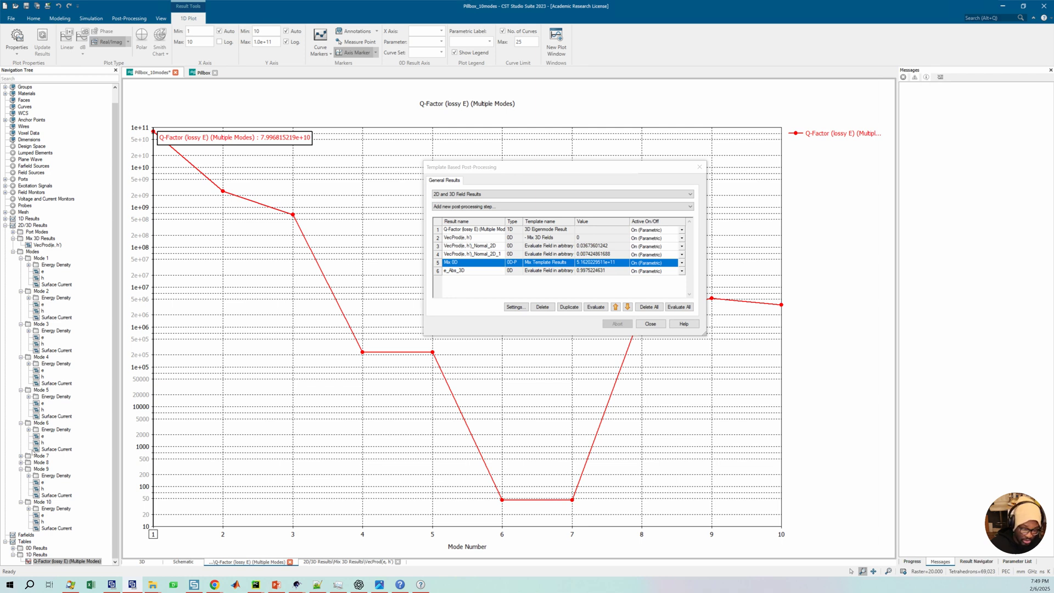
Step: Display Mode 10's electric field in perspective view and close the template-based post-processing dialog
click(43, 515)
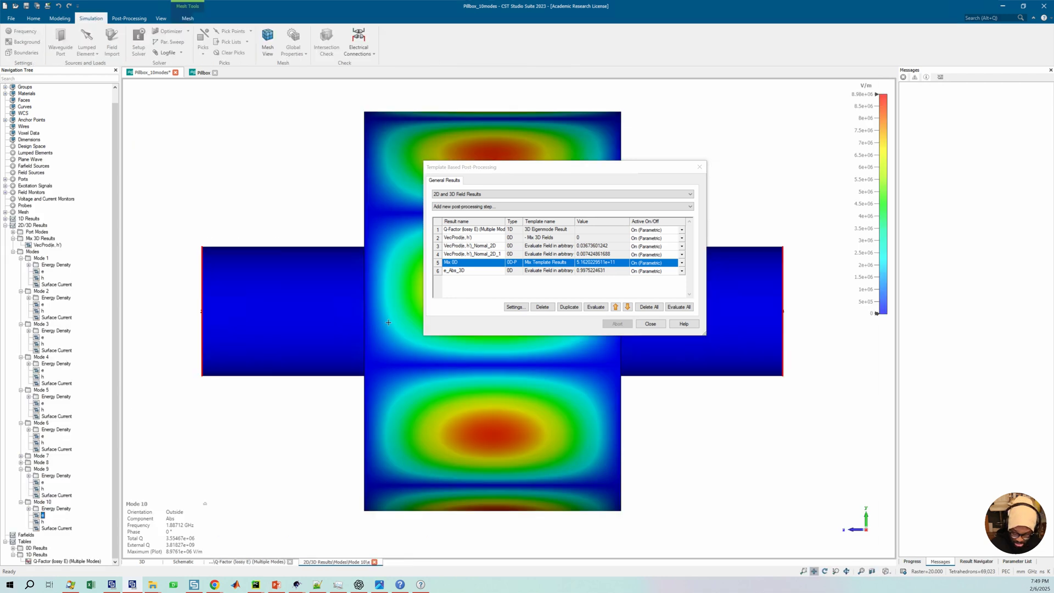
key(0)
drag(352, 388, 327, 372)
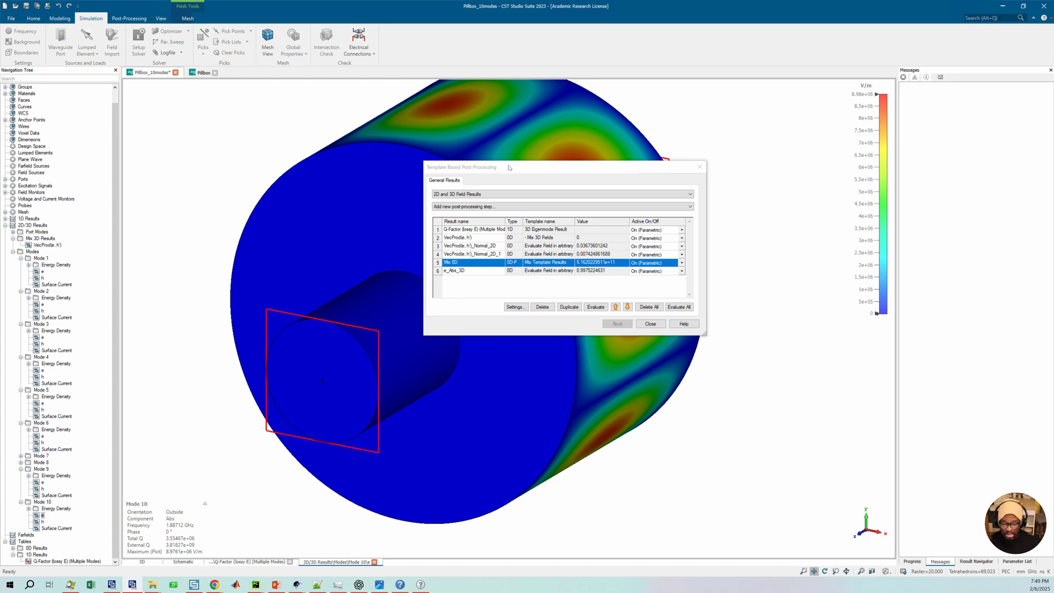
drag(500, 172, 542, 178)
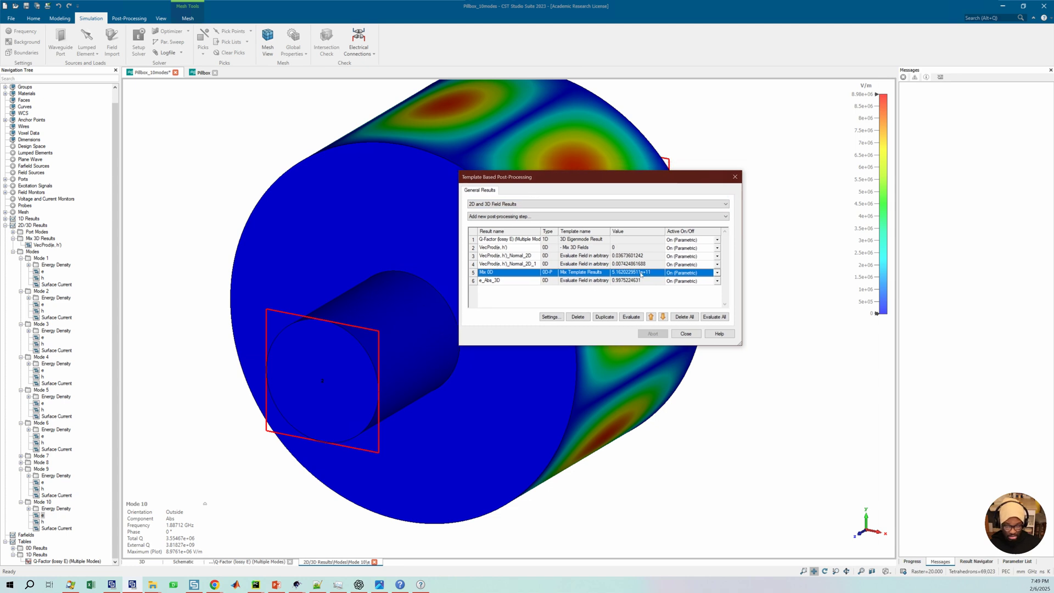
click(685, 334)
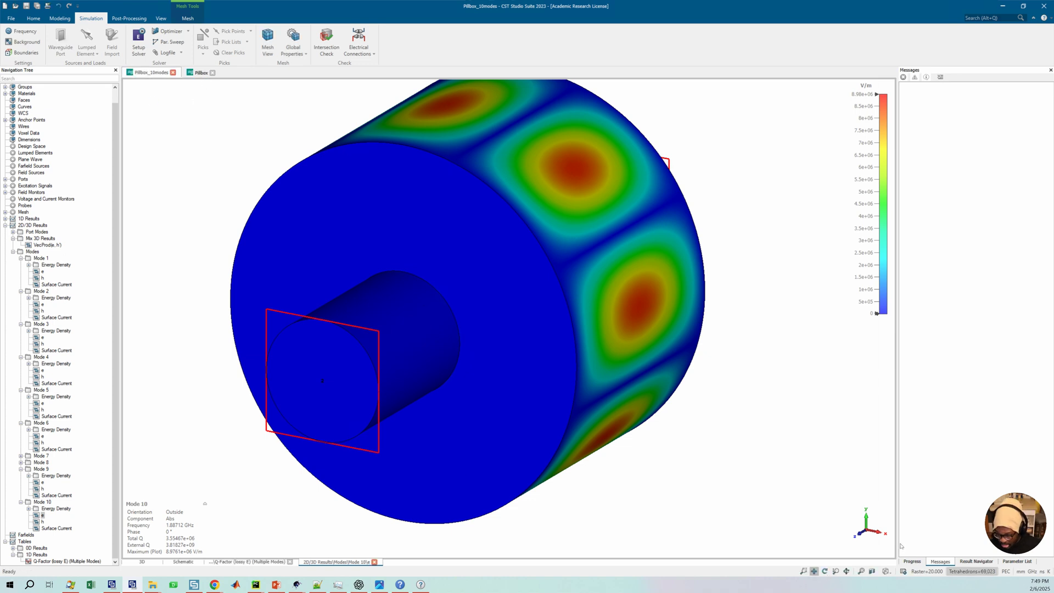
Step: Check the 10-mode project's frequency range without changes, switch to the Pillbox project and look through its modes
click(22, 31)
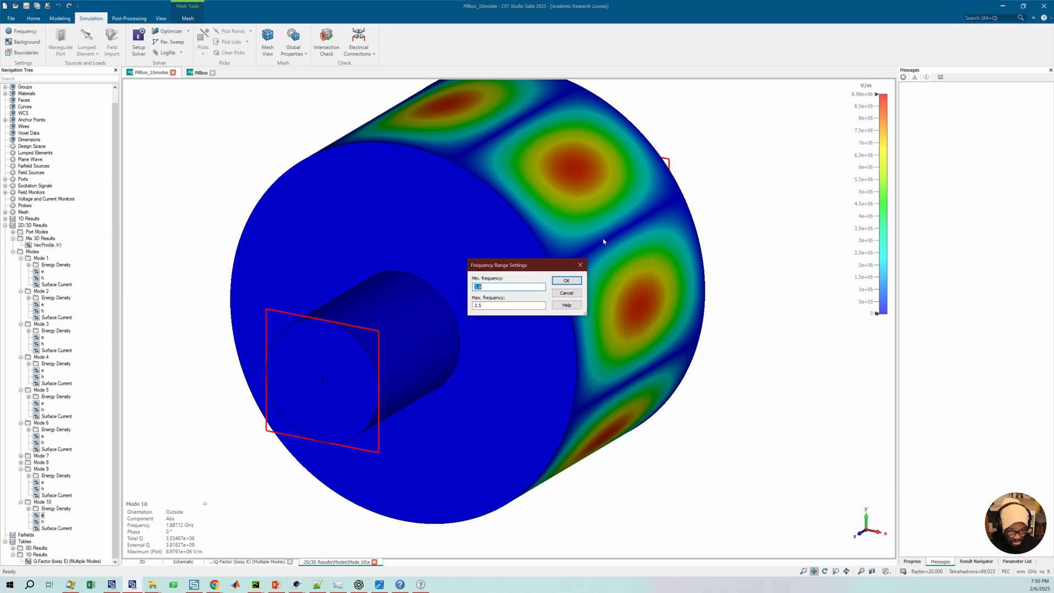
click(581, 265)
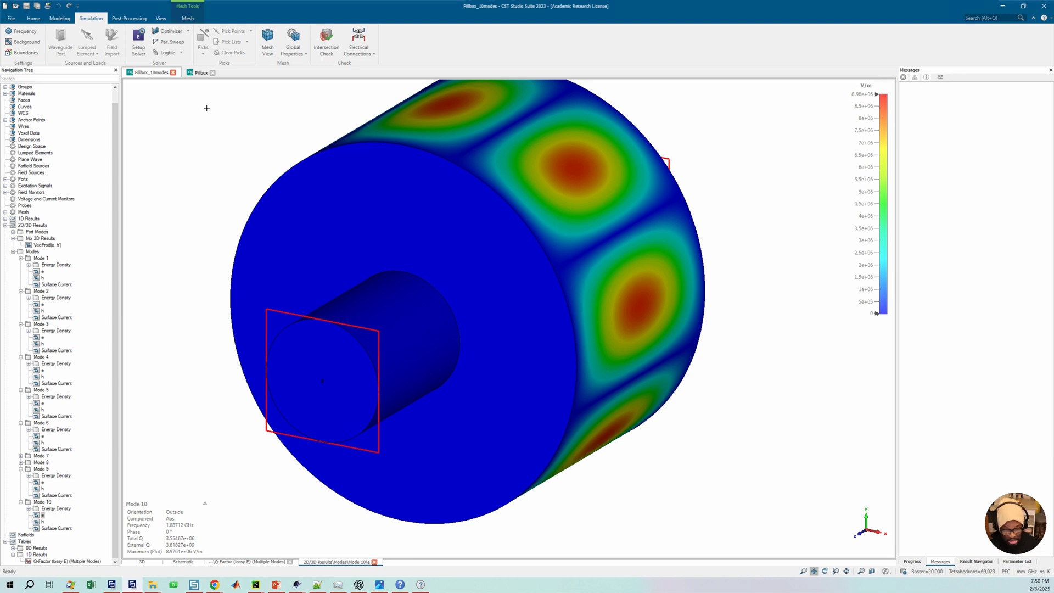
click(201, 72)
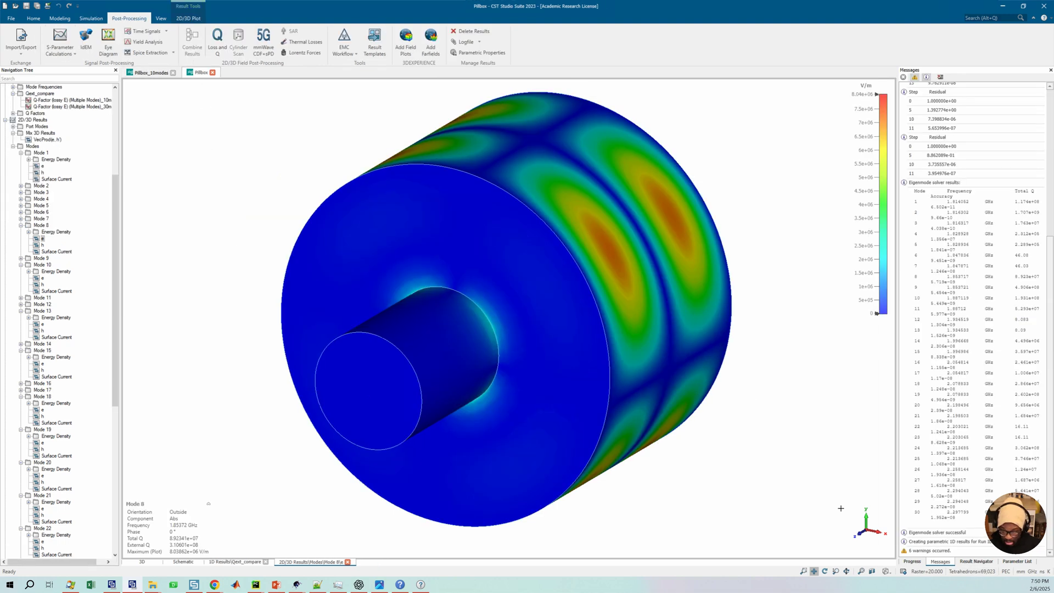
scroll(53, 276, down, 14)
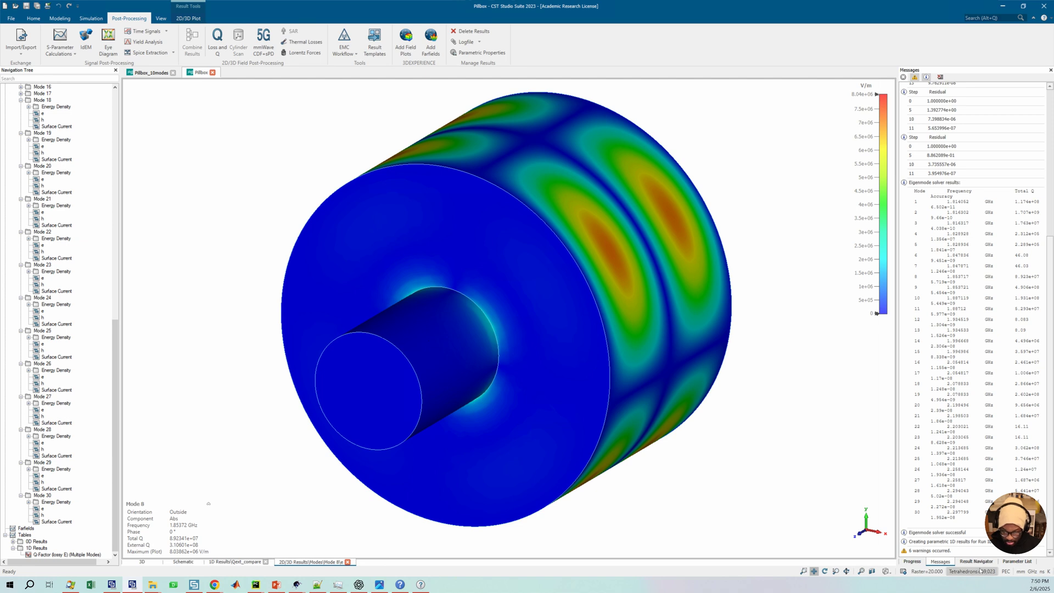
drag(464, 341, 435, 352)
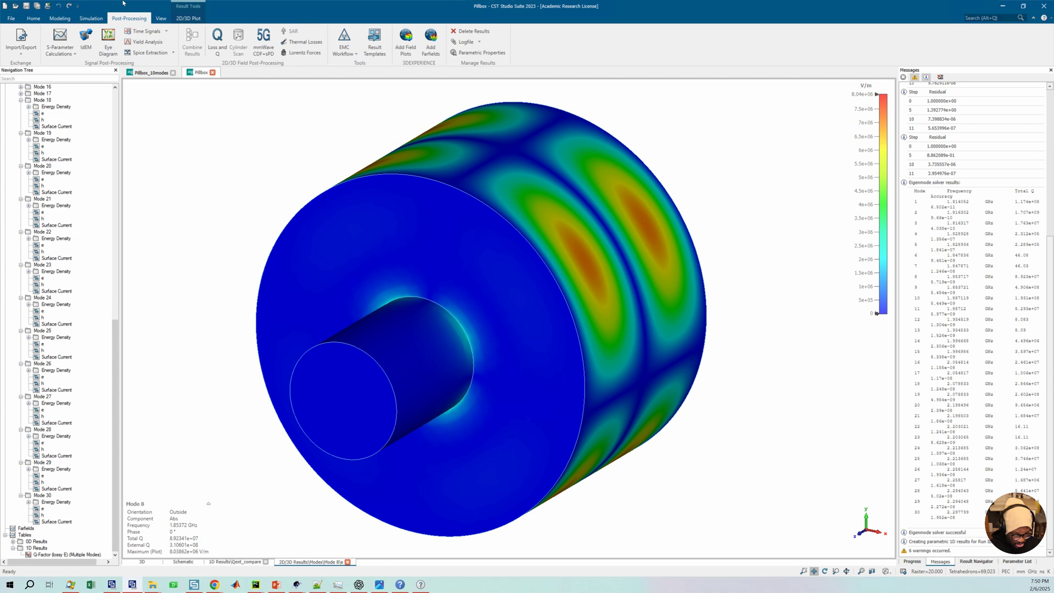
Step: Check the Pillbox project's frequency range and its eigenmode solver parameters, including the number of modes, without changing anything
click(91, 18)
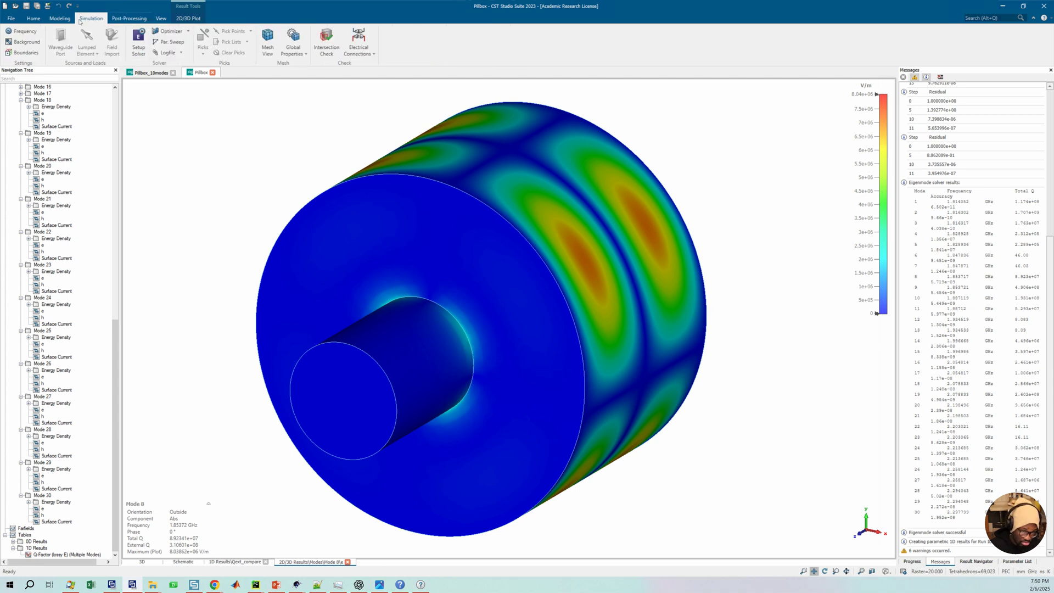
click(33, 31)
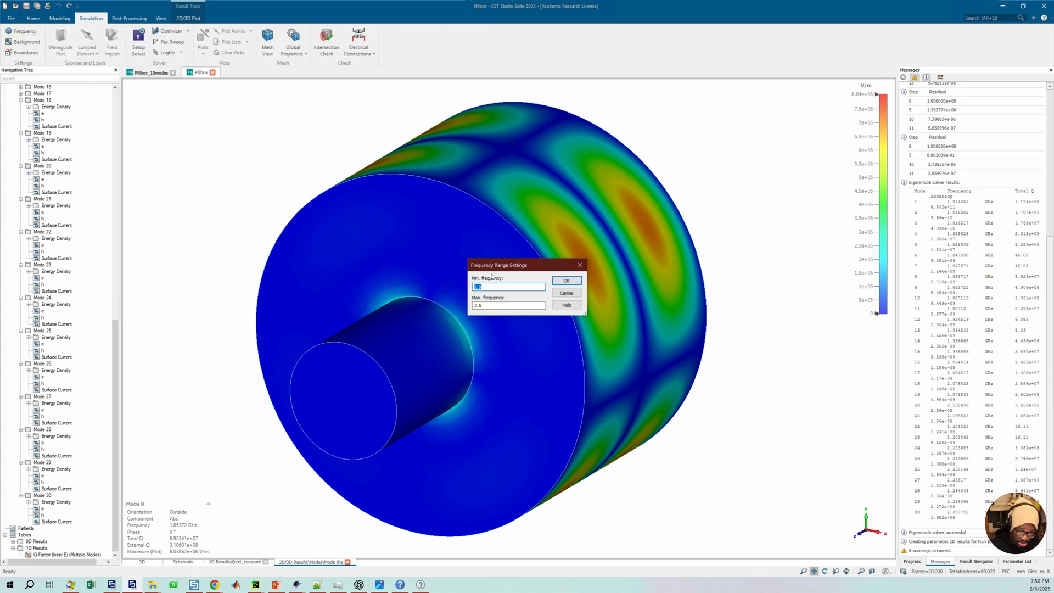
click(580, 265)
click(139, 44)
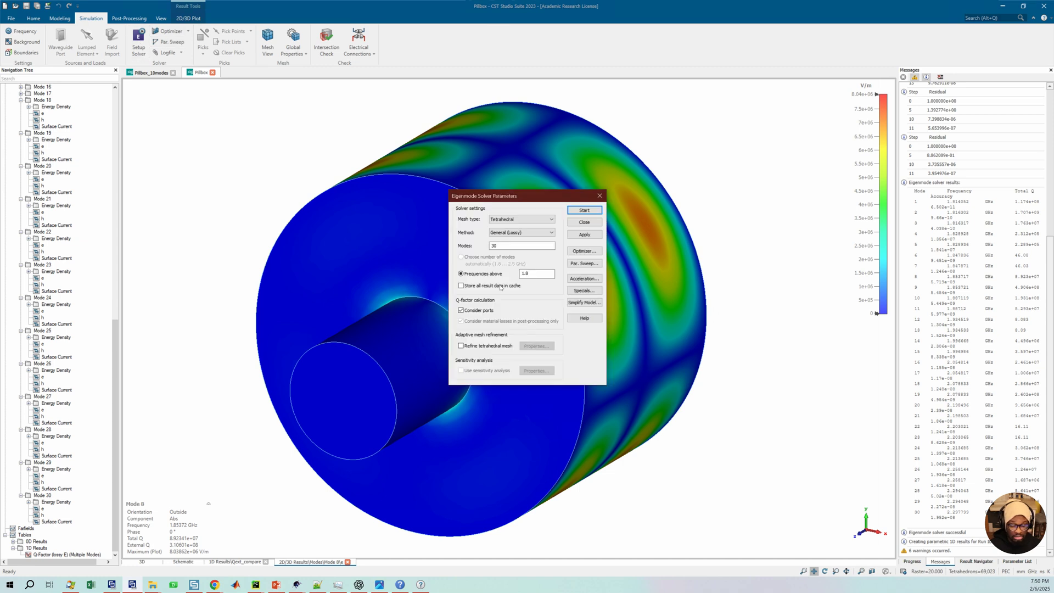
double_click(505, 247)
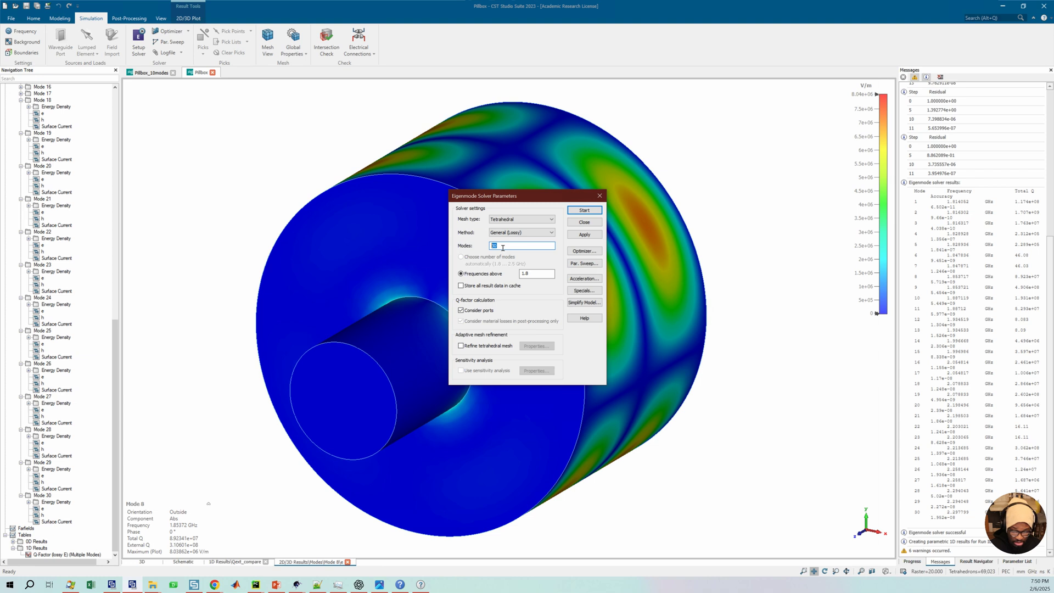
click(600, 195)
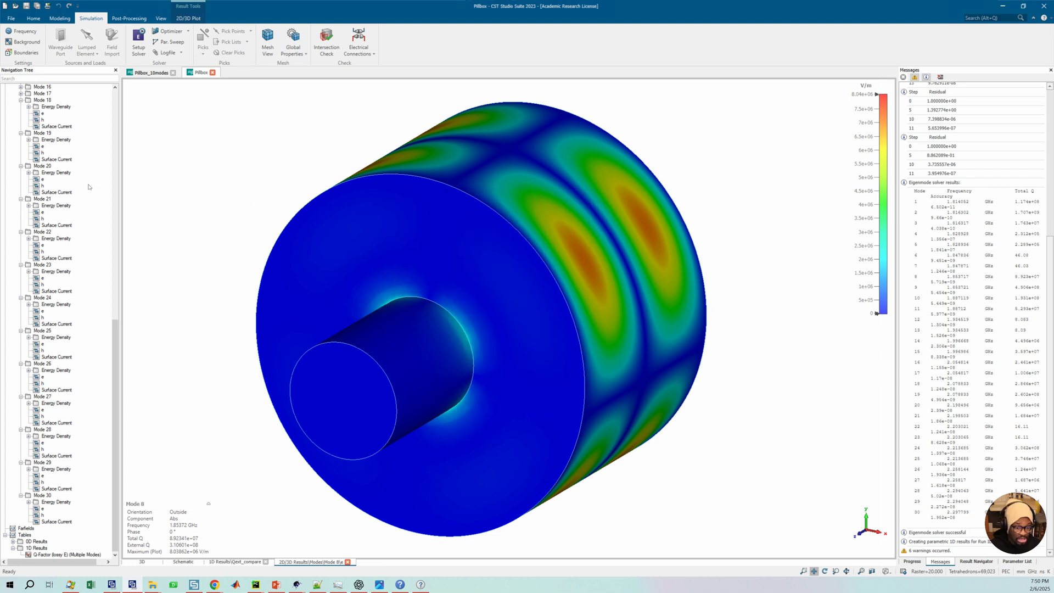
Step: Open the template-based post-processing list and inspect the Mix 3D Fields settings of the VecProd(e, h') result without changes
scroll(77, 318, up, 19)
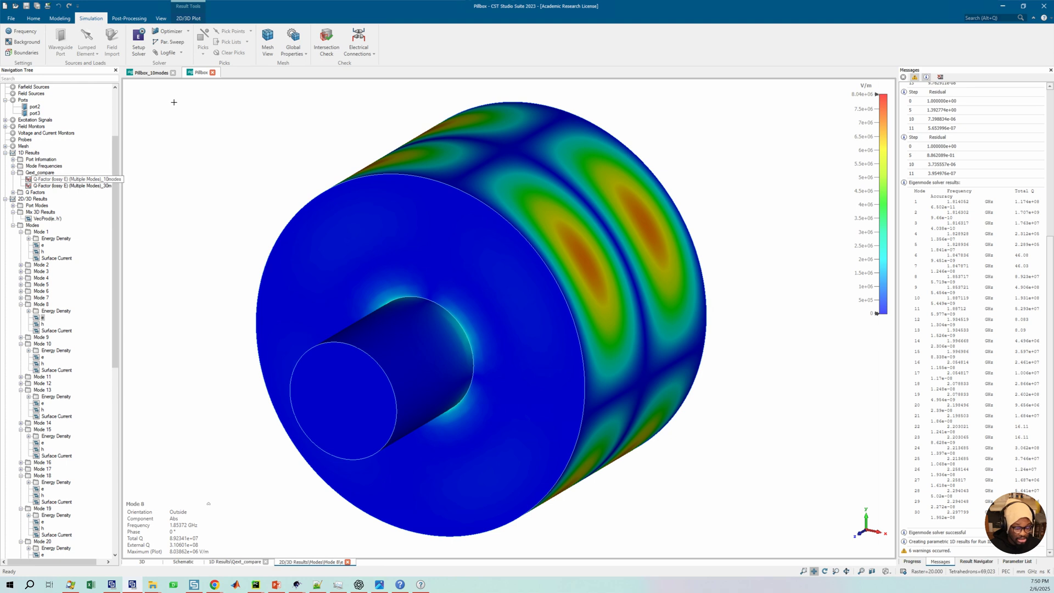
click(189, 18)
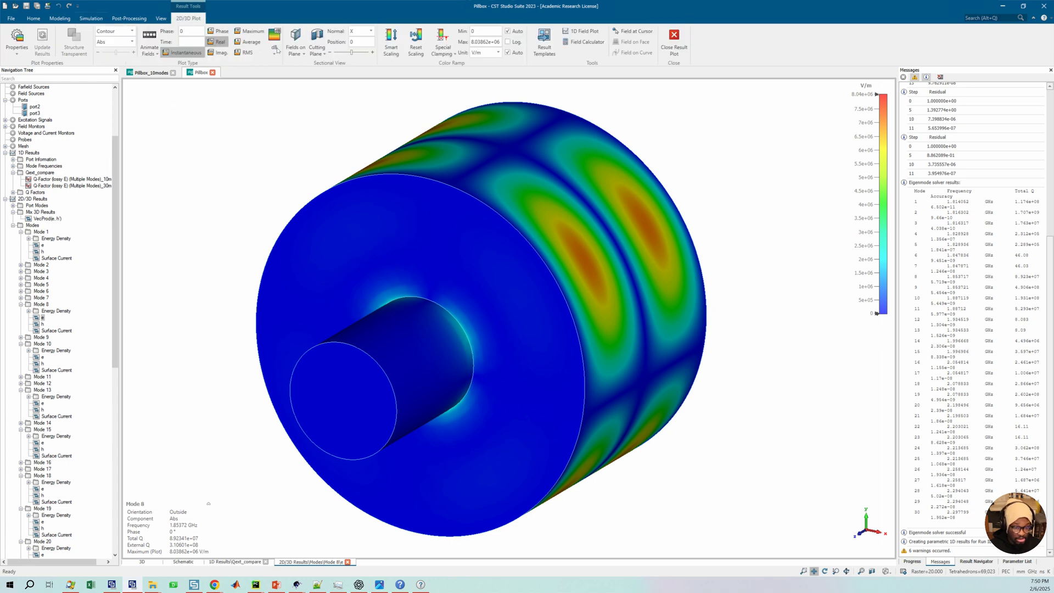
click(132, 18)
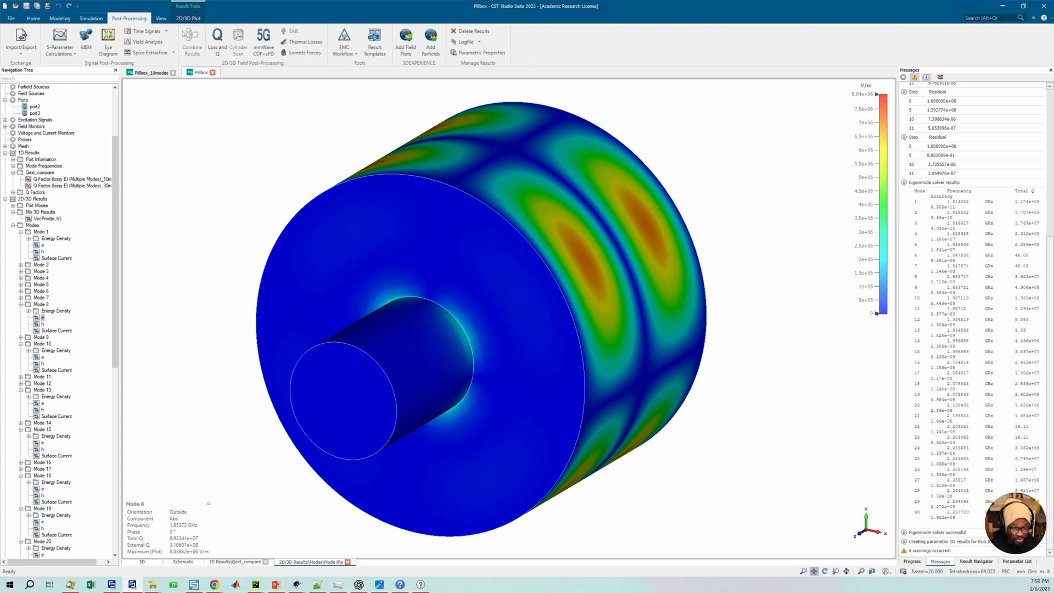
click(375, 46)
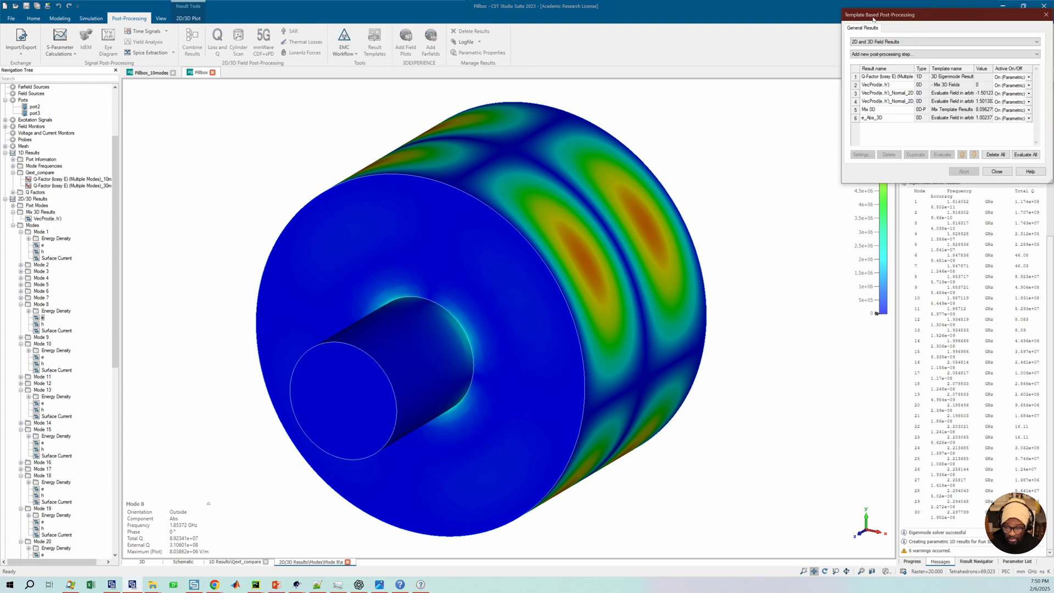
drag(901, 15, 523, 204)
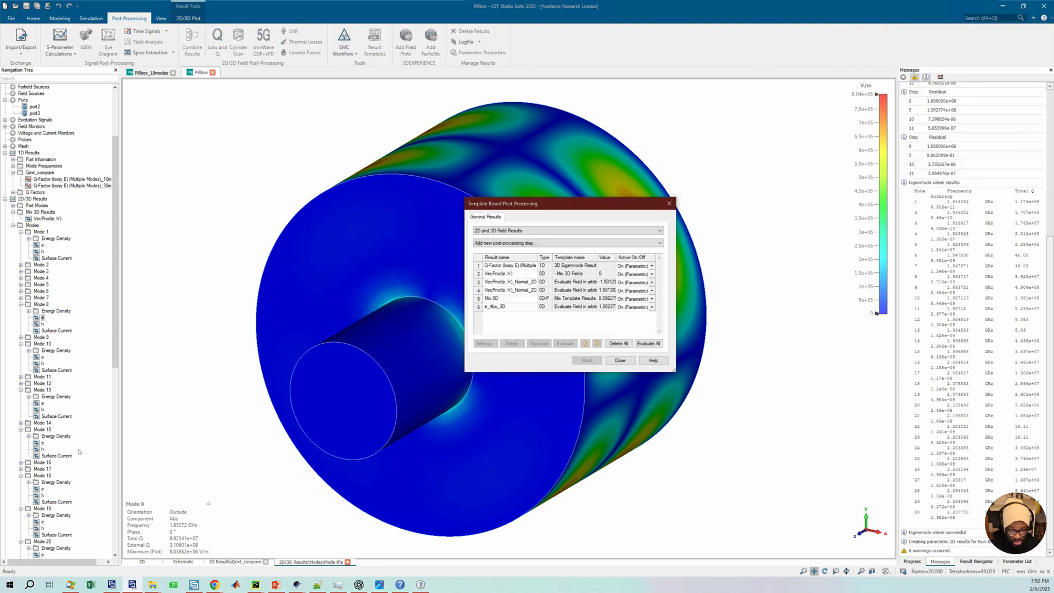
scroll(80, 452, down, 8)
click(513, 273)
click(483, 344)
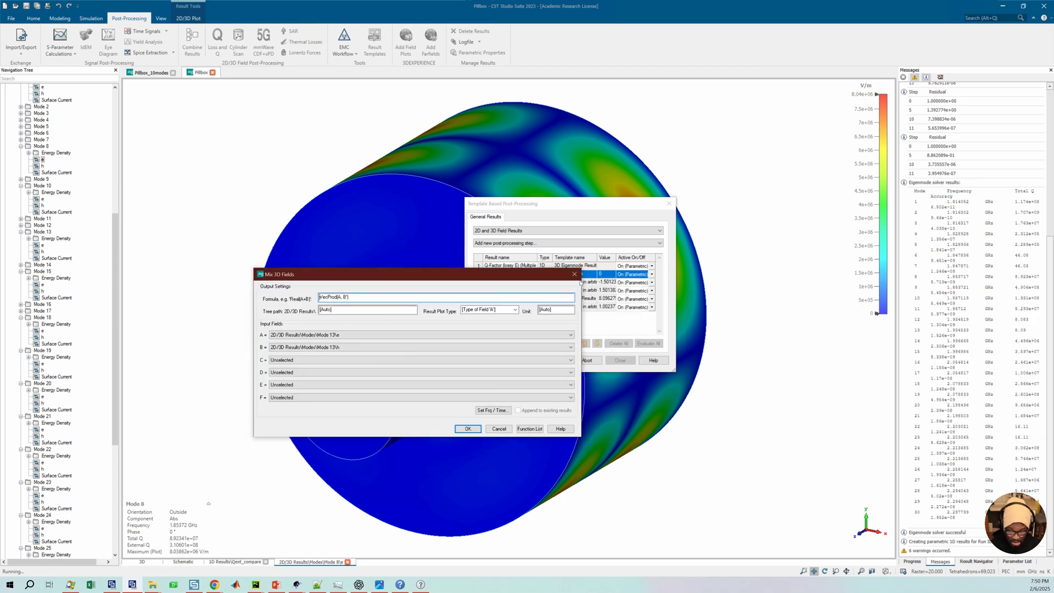
click(574, 274)
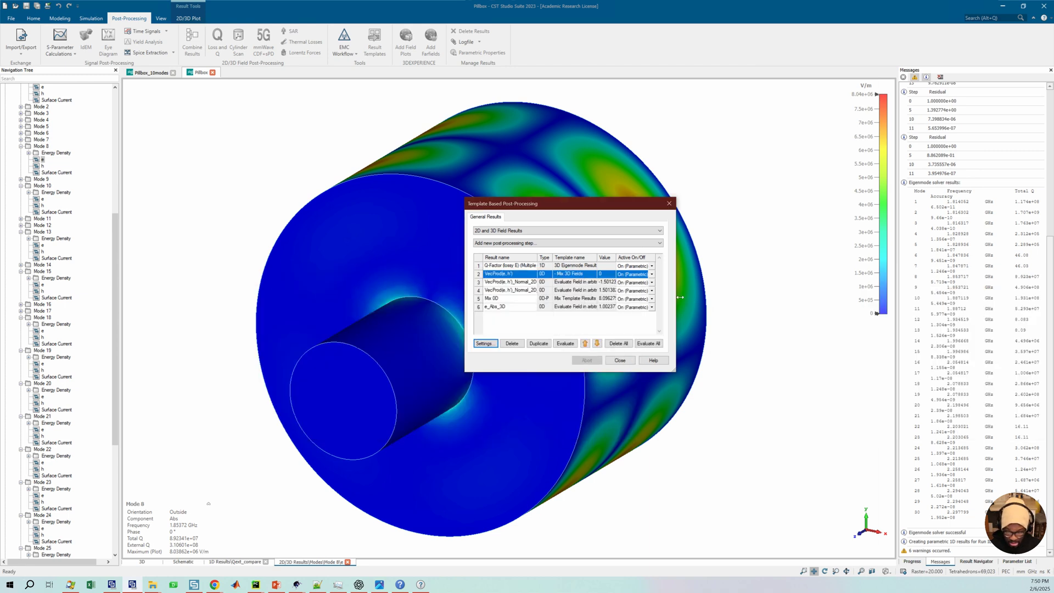
Step: Widen the post-processing dialog and its Value column, and select the Mix 0D result to read its full value
drag(719, 299, 769, 300)
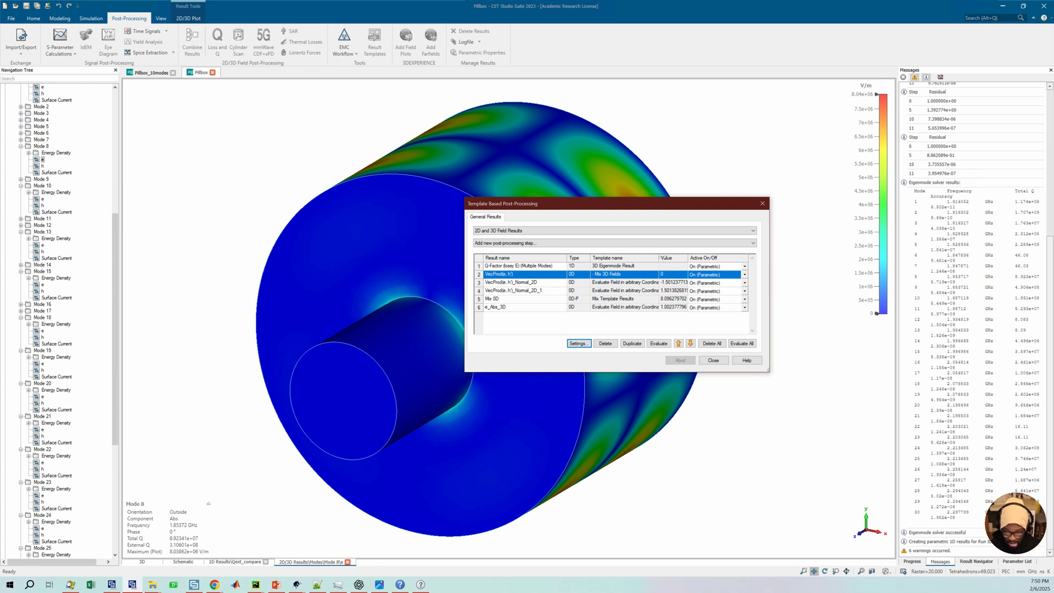
drag(659, 257, 620, 258)
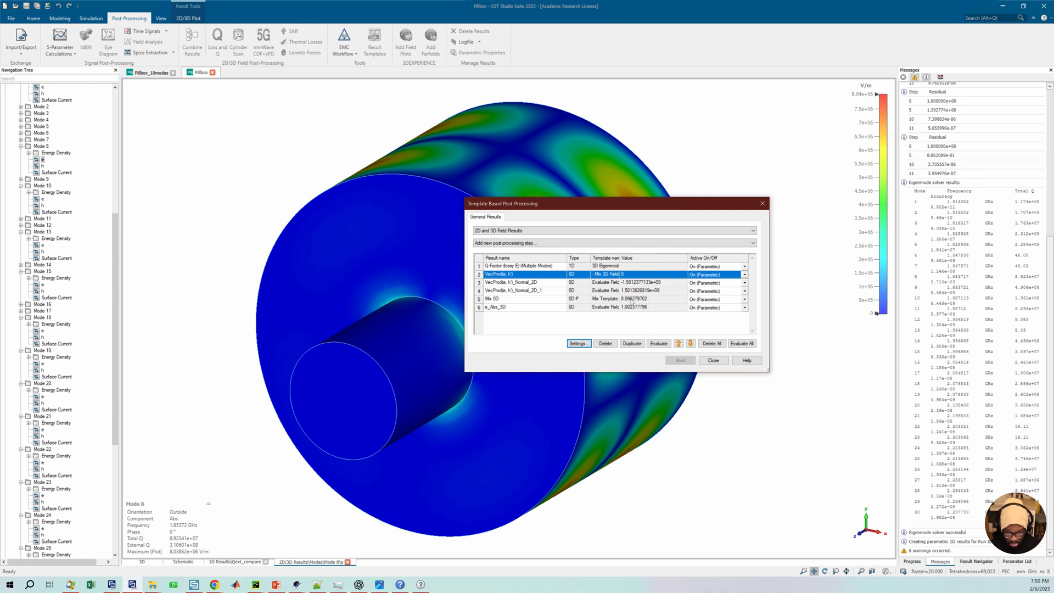
click(640, 300)
Step: Plot Q-Factor (lossy E) (Multiple Modes) from the 1D results tables and move the axis marker to mode number 13
drag(113, 371, 52, 555)
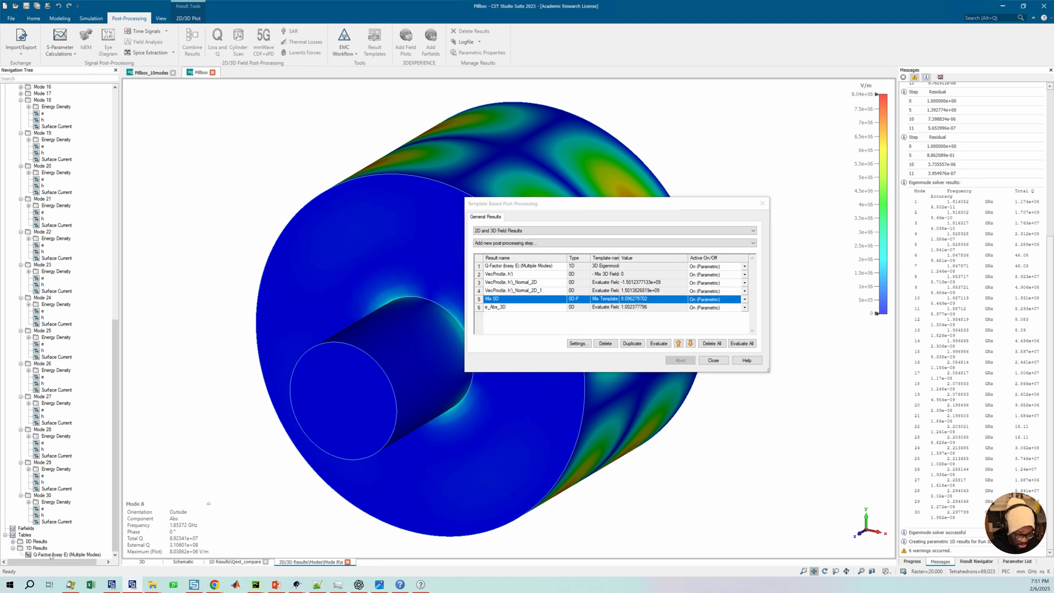
click(51, 555)
click(327, 463)
key(Right)
key(Right)
key(Right)
key(Right)
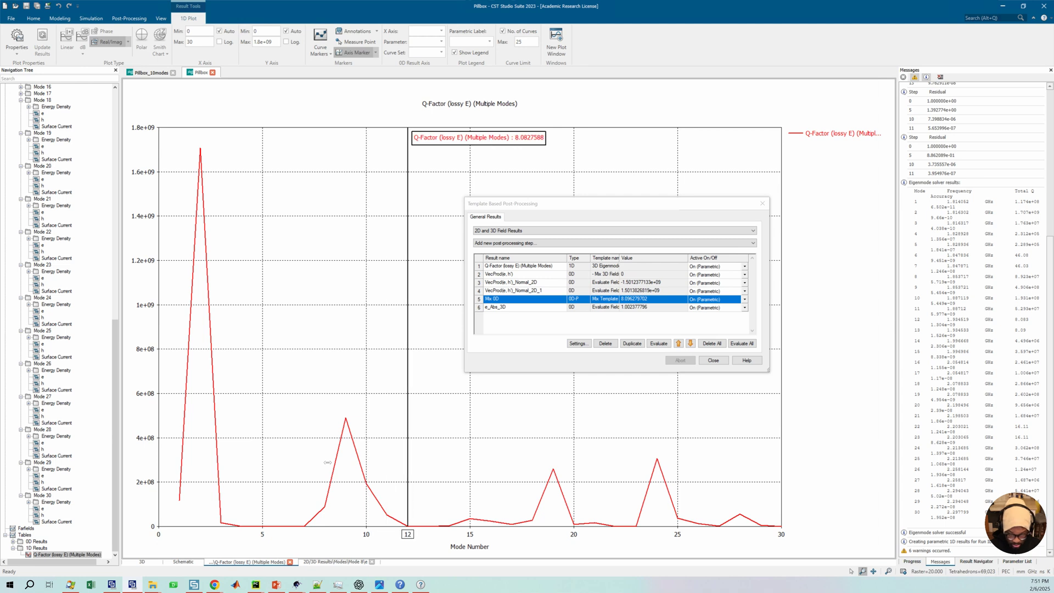
key(Right)
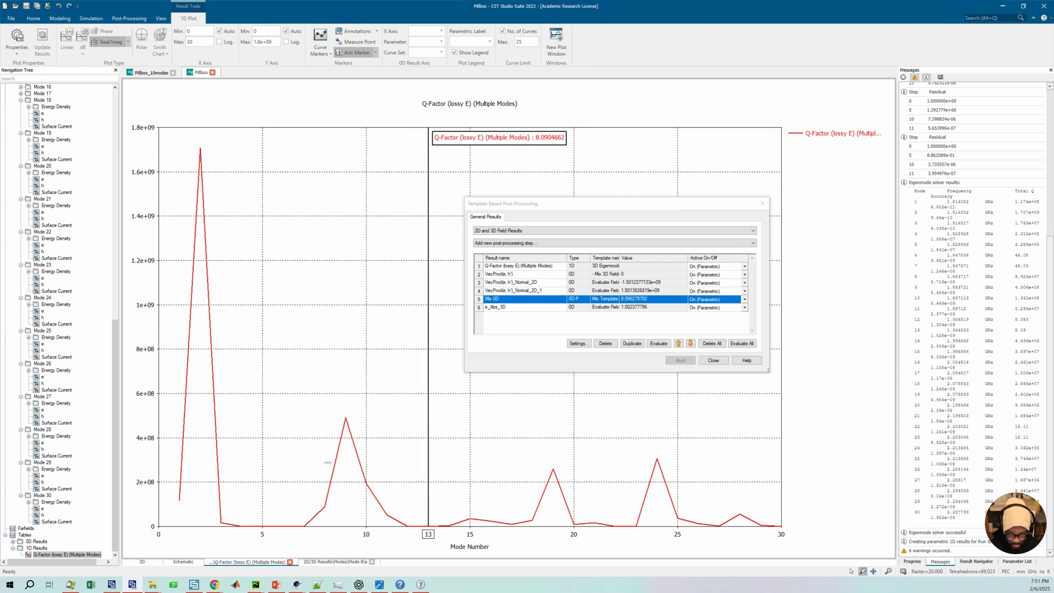
Step: Set the Q-factor plot's Y axis to logarithmic scale and close the template-based post-processing dialog
click(286, 42)
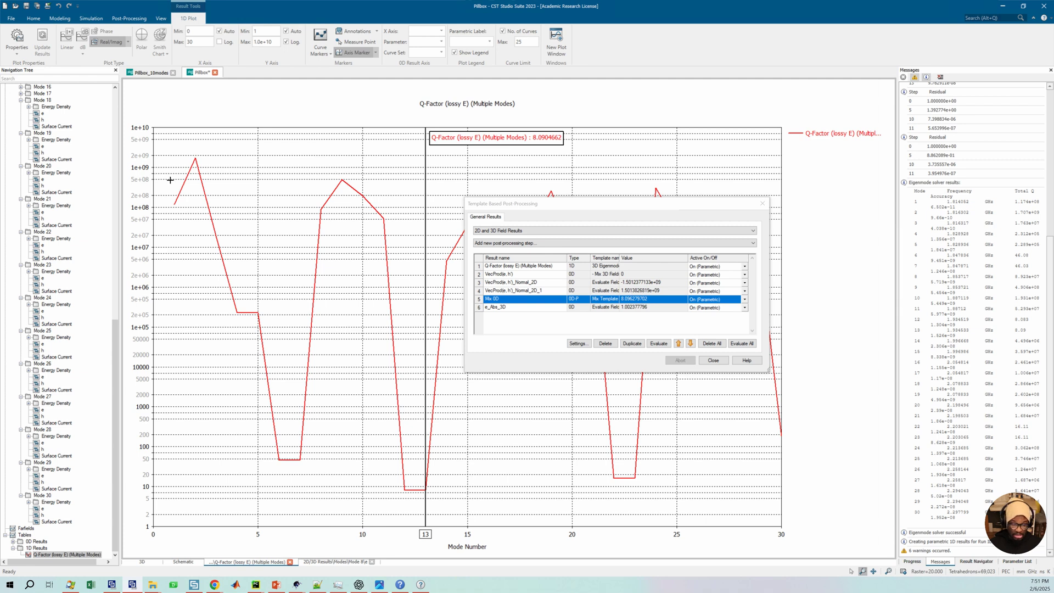
click(713, 360)
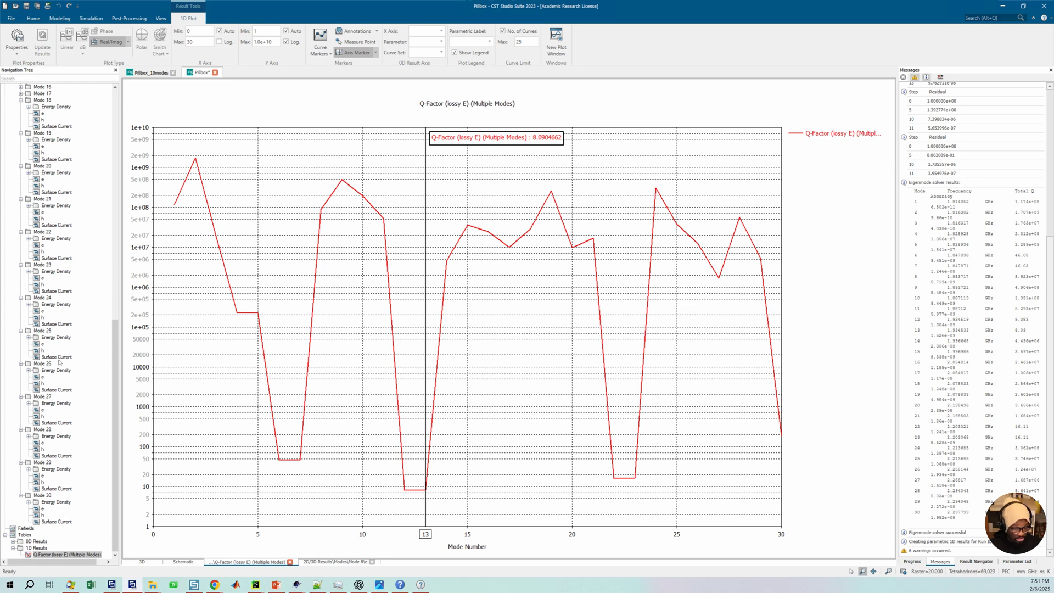
Step: Glance at the Pillbox_10modes project, return to Pillbox and plot the Qext_compare curves for 10 and 30 modes
click(149, 73)
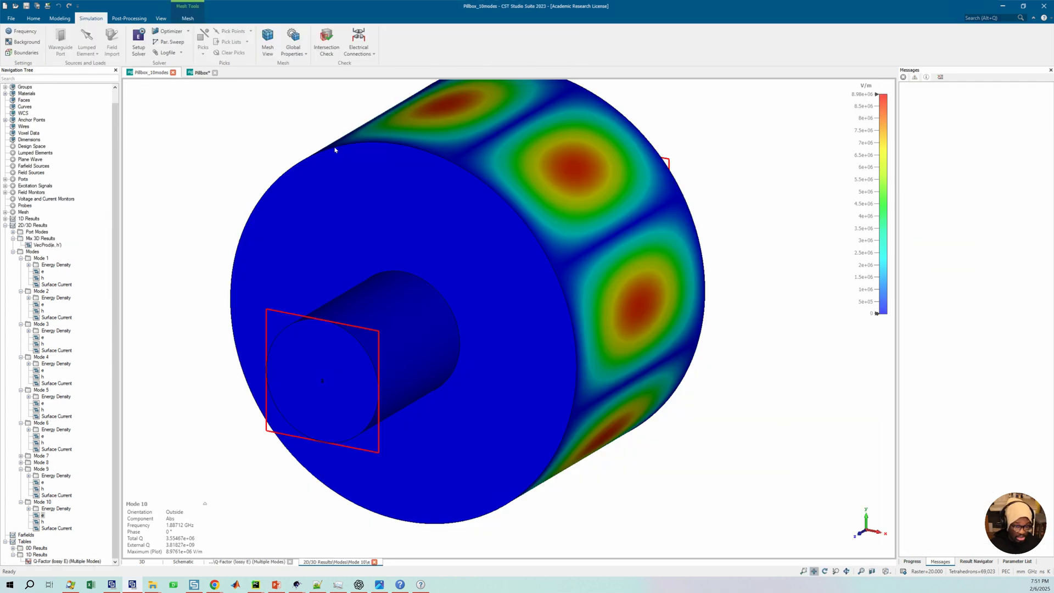
click(202, 73)
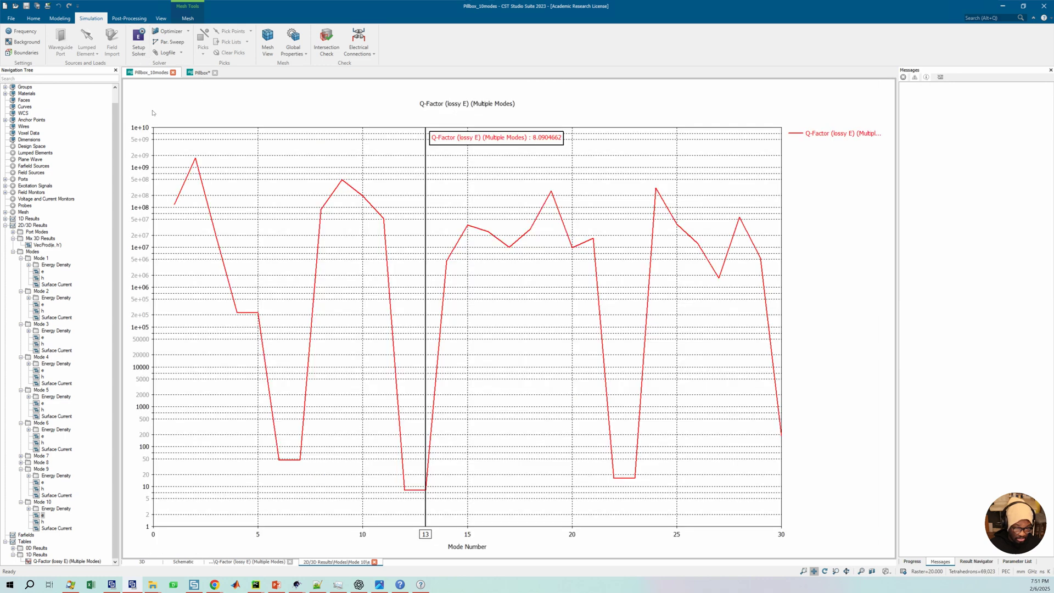
scroll(66, 241, up, 15)
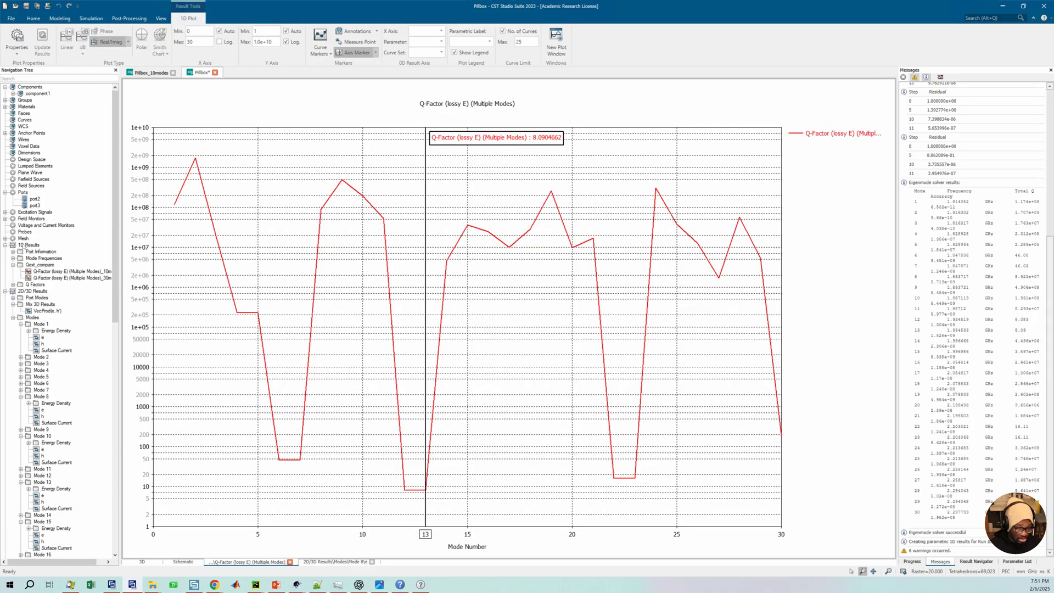
click(40, 264)
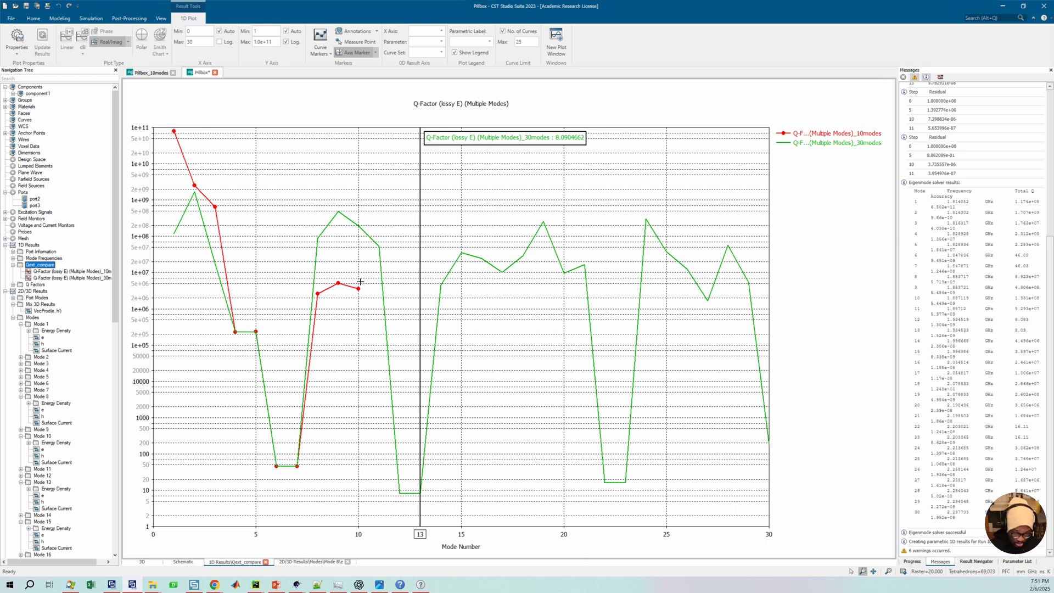
Step: Compare the 10-mode and 30-mode external Q curves by stepping the axis marker through the modes down to mode number 3
click(422, 247)
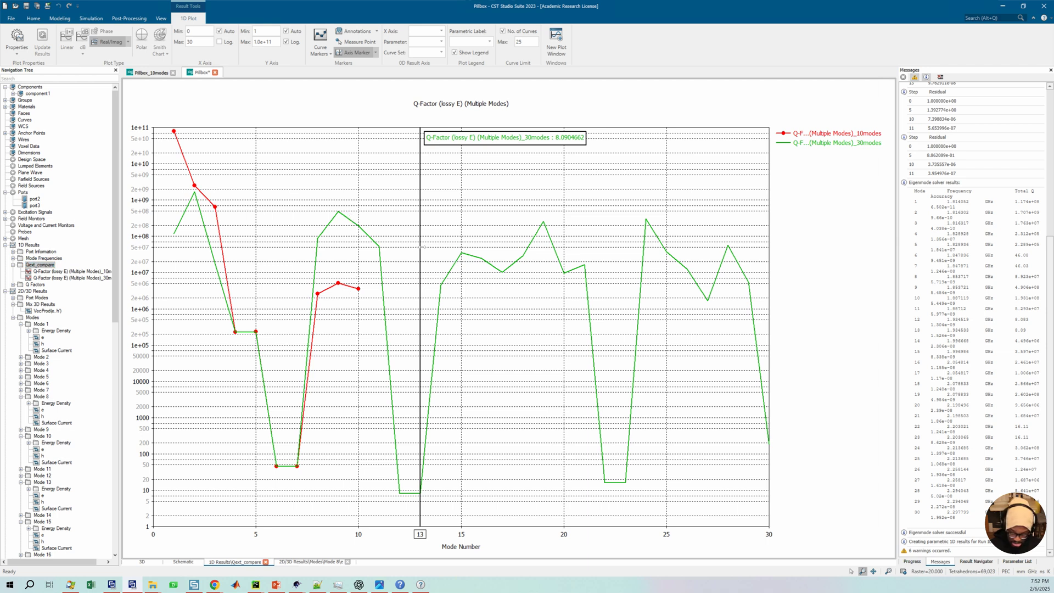
key(Left)
key(Left)
key(Left)
key(Left)
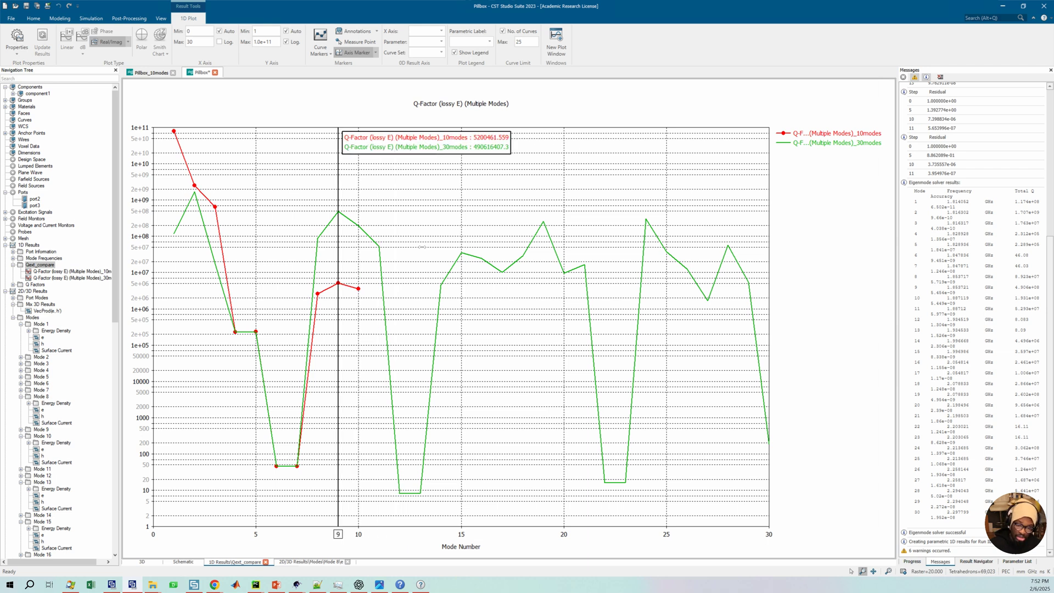
key(Left)
key(Left)
key(Left)
key(Left)
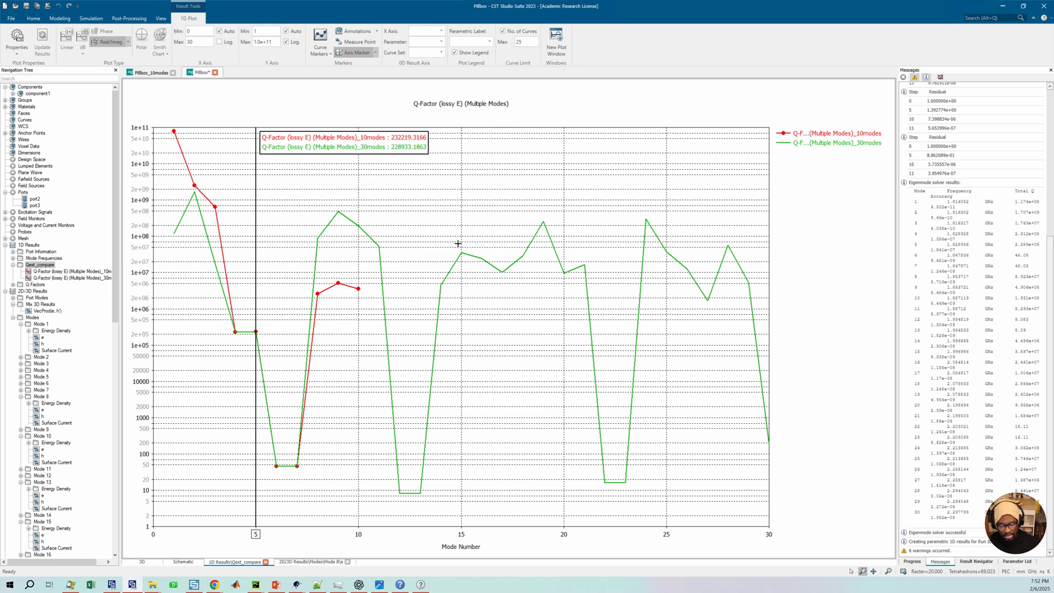
key(Left)
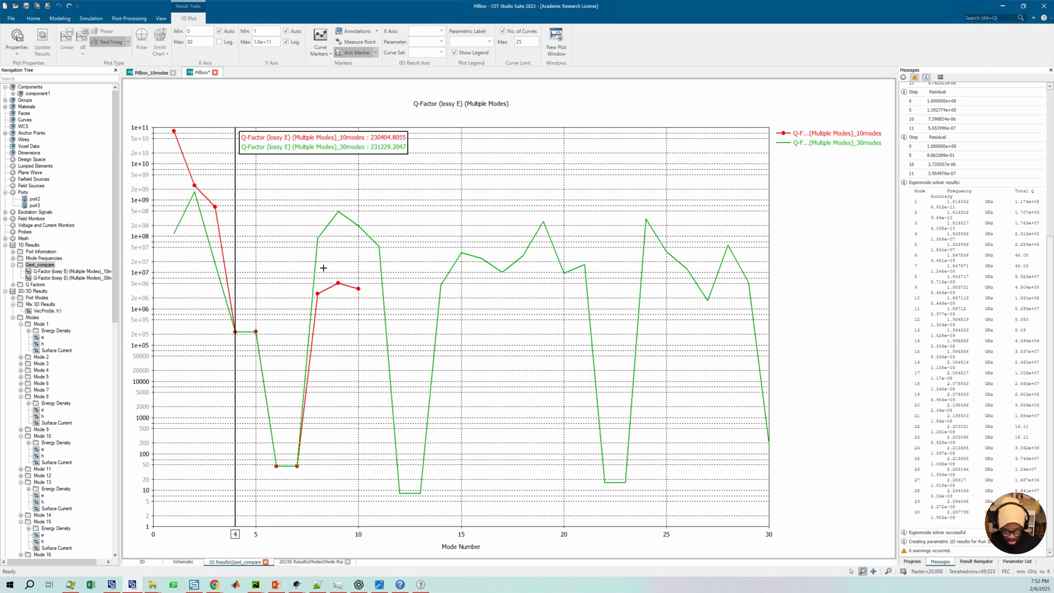
key(Left)
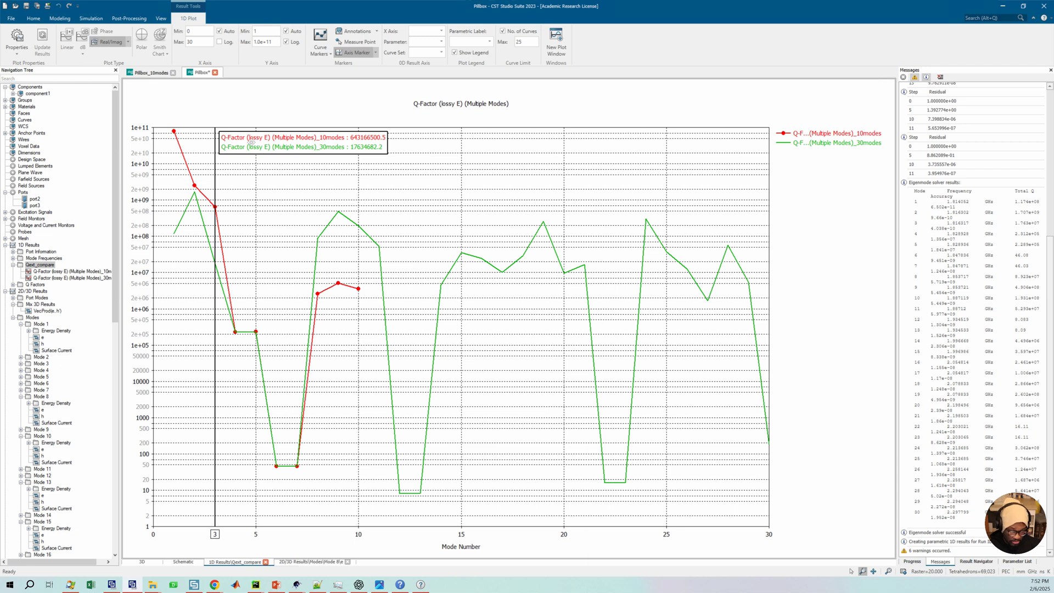
Step: Save the Pillbox project, glance at the Pillbox_10modes project and return to the Qext_compare plot
key(ctrl+s)
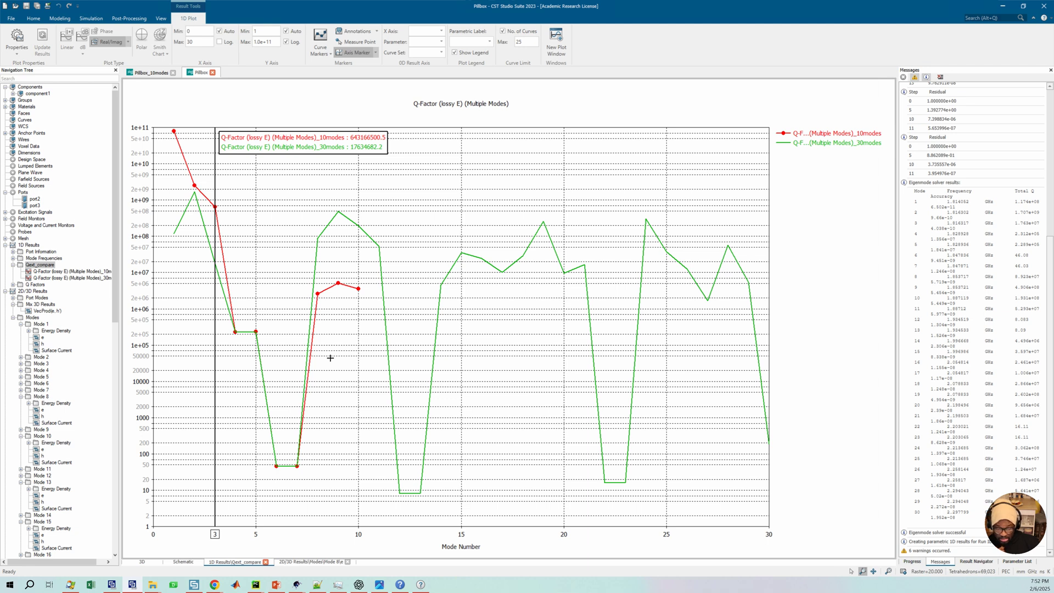
click(150, 73)
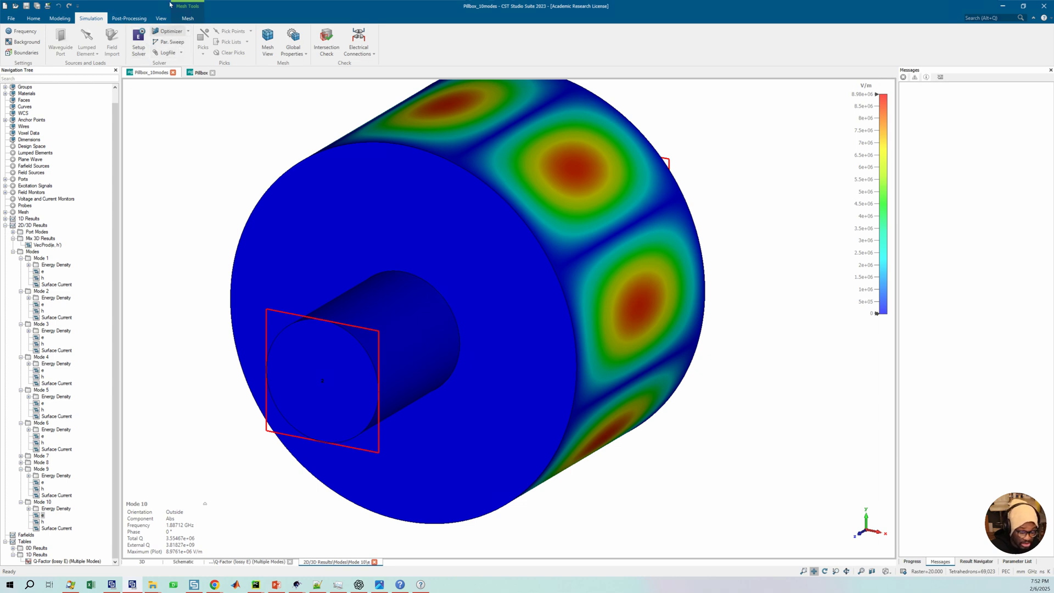
click(201, 72)
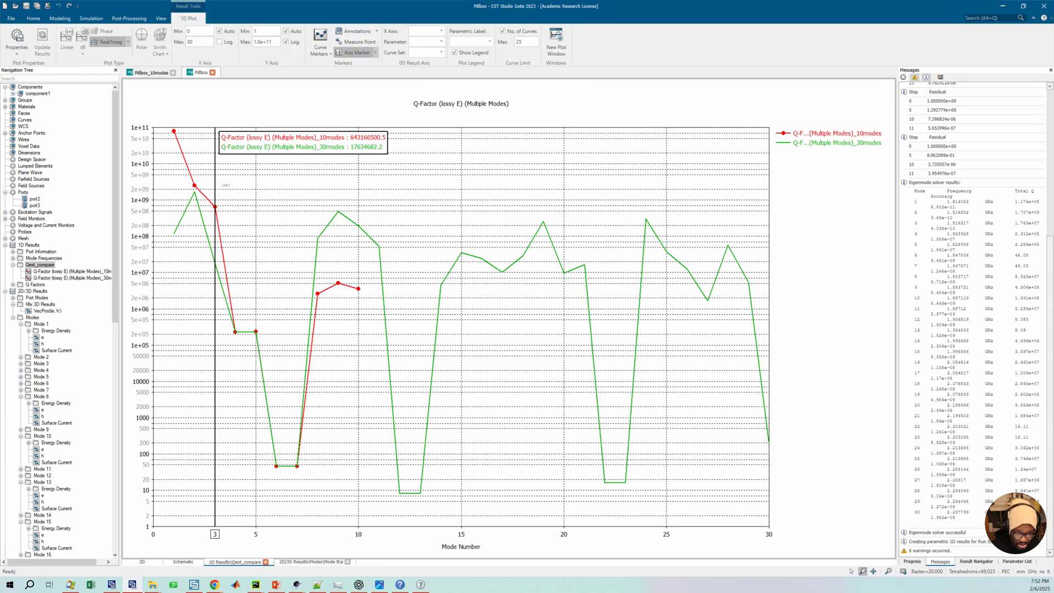
Step: Open the template-based post-processing and set the Mix 3D Fields inputs to Mode 1 e for A and Mode 1 h for B, accepting deletion of old results
click(129, 18)
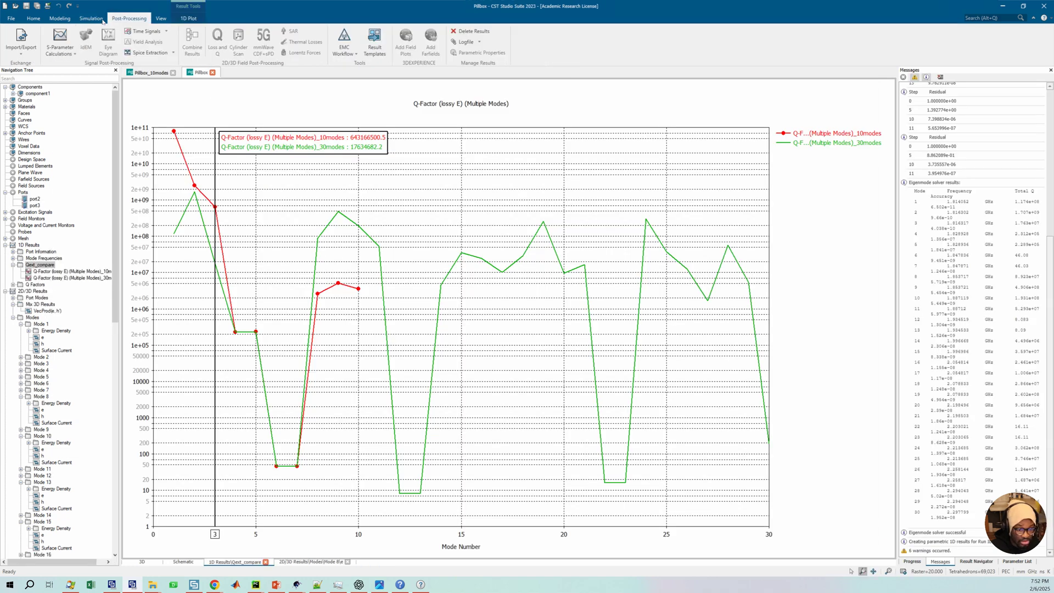
click(375, 44)
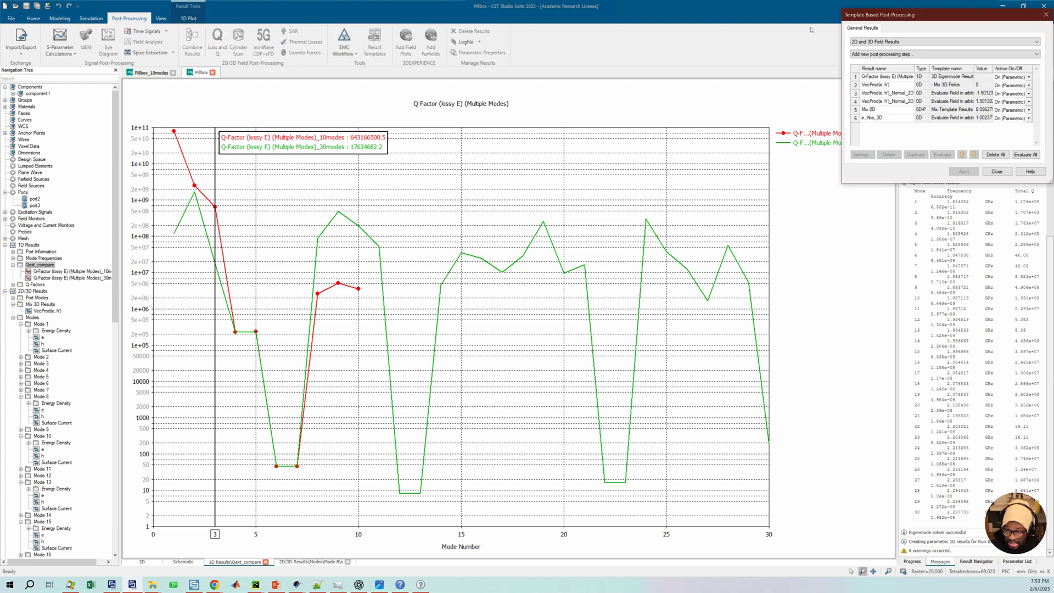
drag(889, 15, 521, 144)
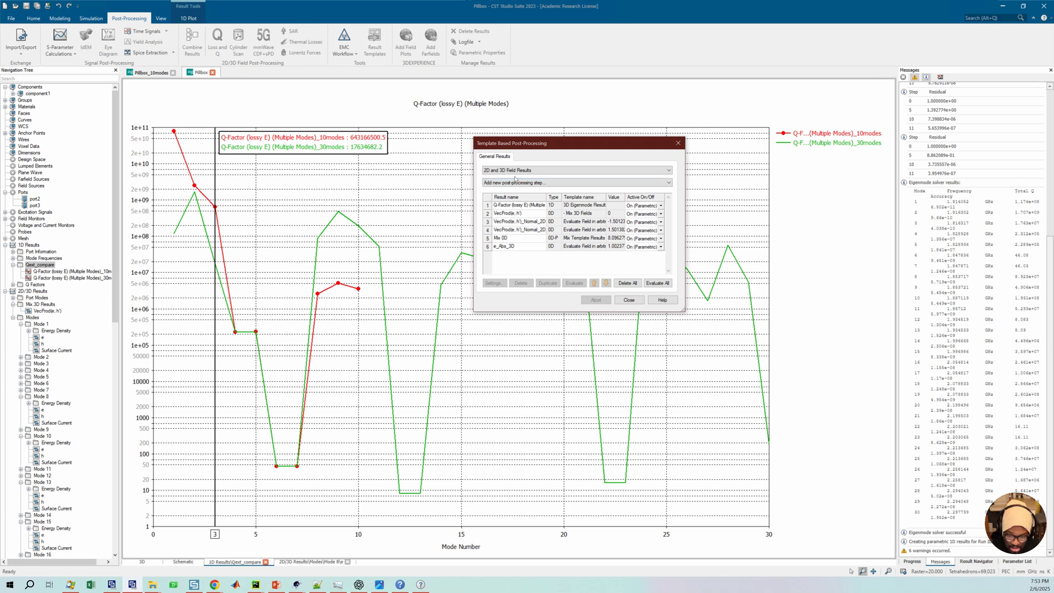
click(530, 213)
click(498, 284)
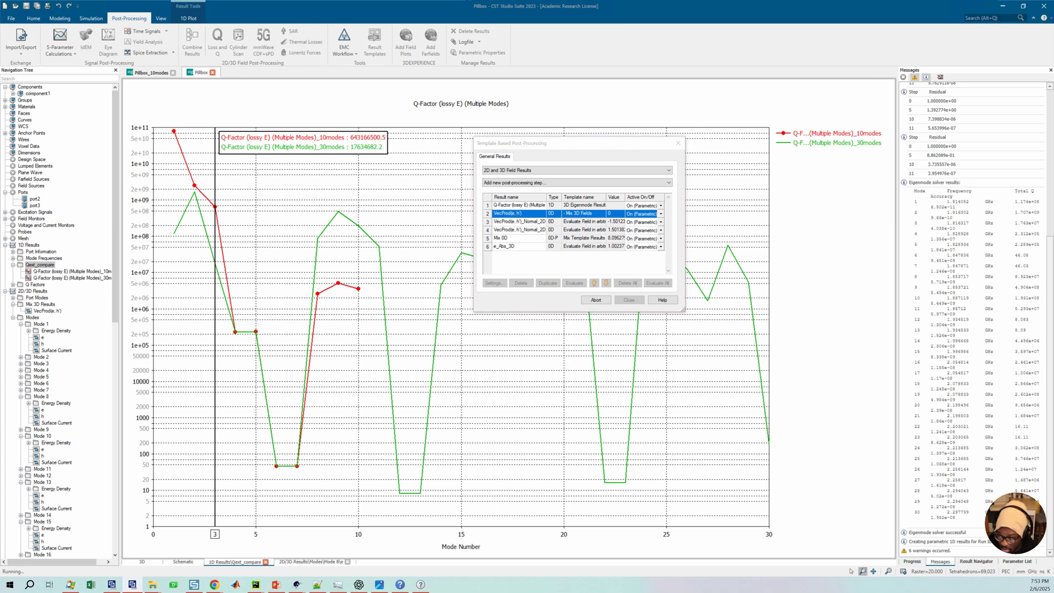
click(291, 264)
click(297, 303)
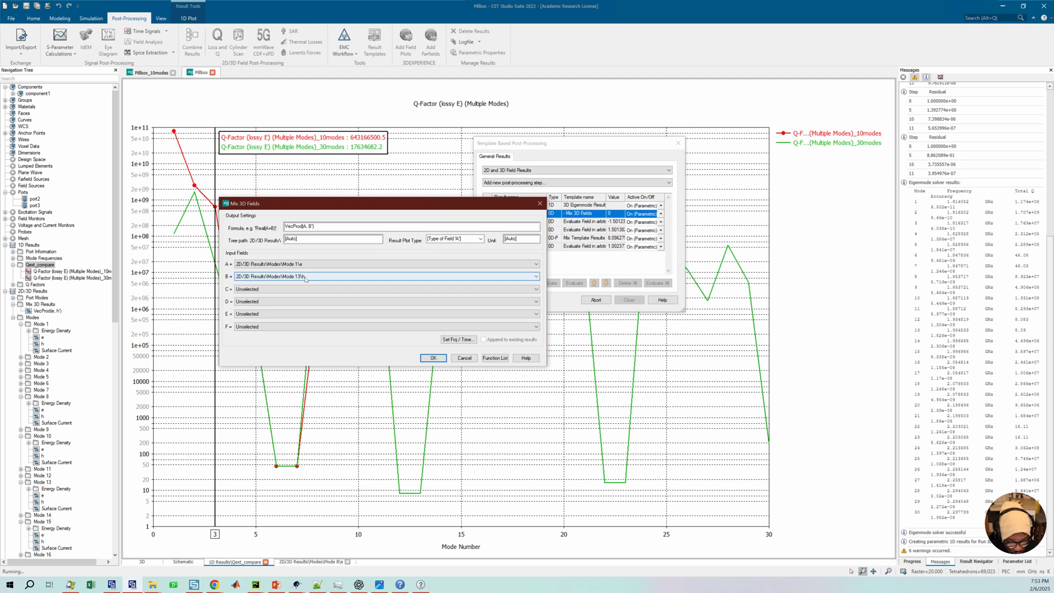
click(299, 277)
click(301, 316)
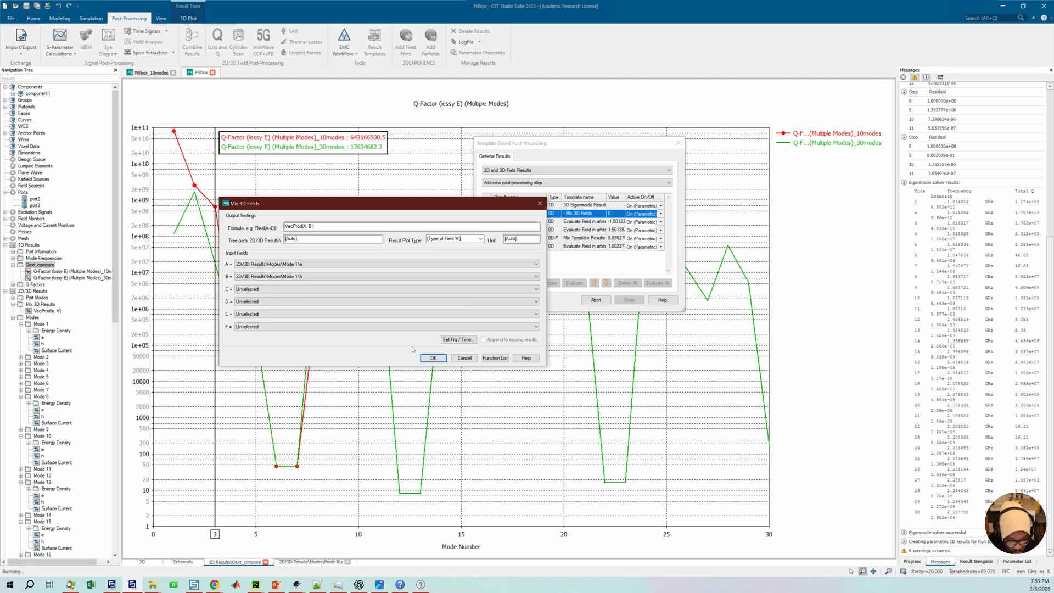
click(433, 358)
click(565, 257)
Step: Set variable A of the Mix 0D template to the Mode 1 frequency and accept deletion of its old results
click(509, 240)
click(496, 284)
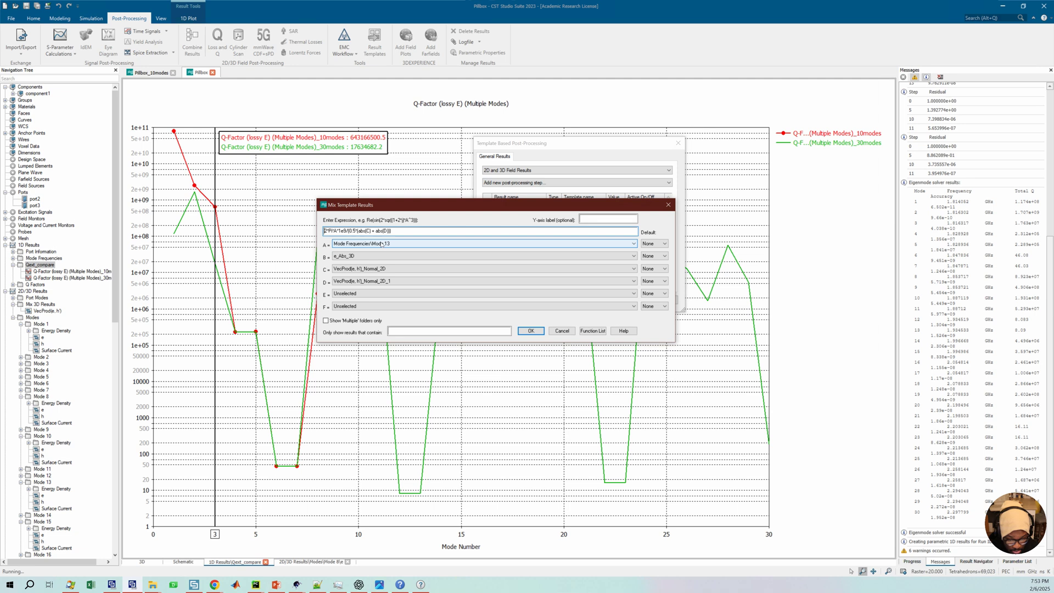
click(382, 244)
scroll(406, 342, up, 3)
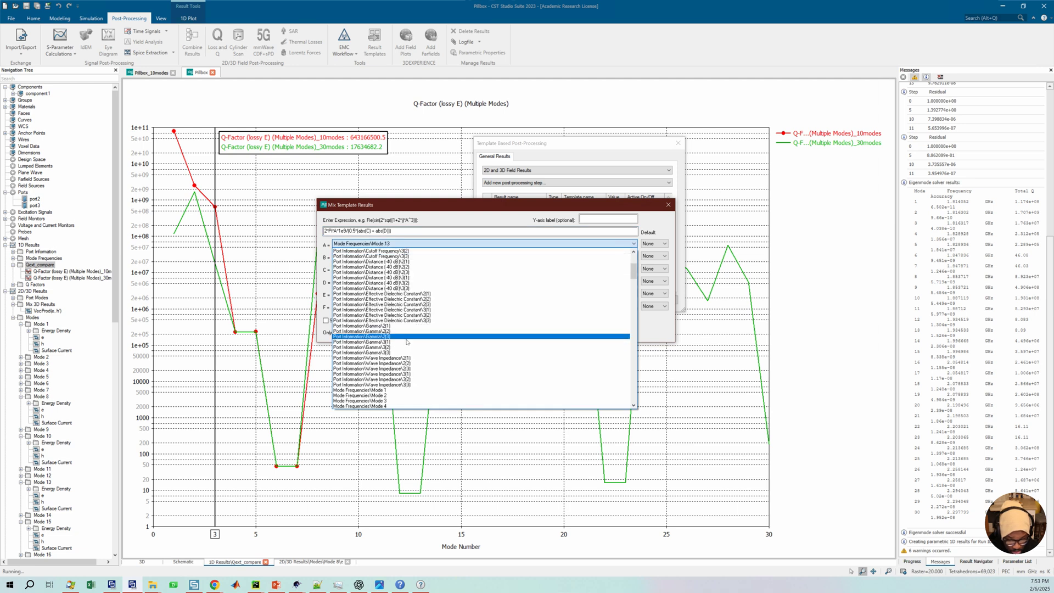
scroll(391, 327, down, 5)
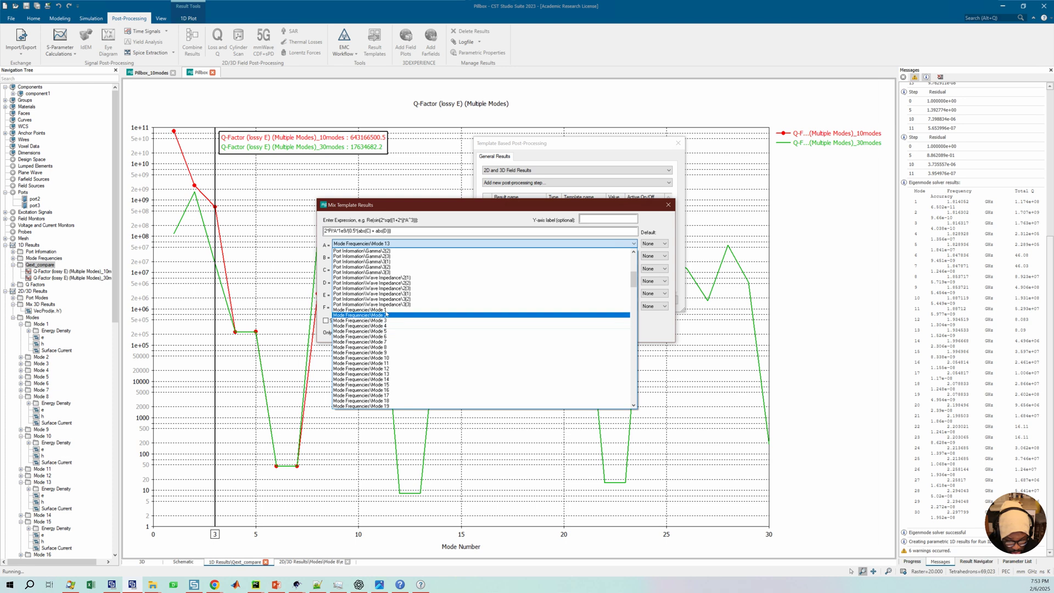
click(386, 309)
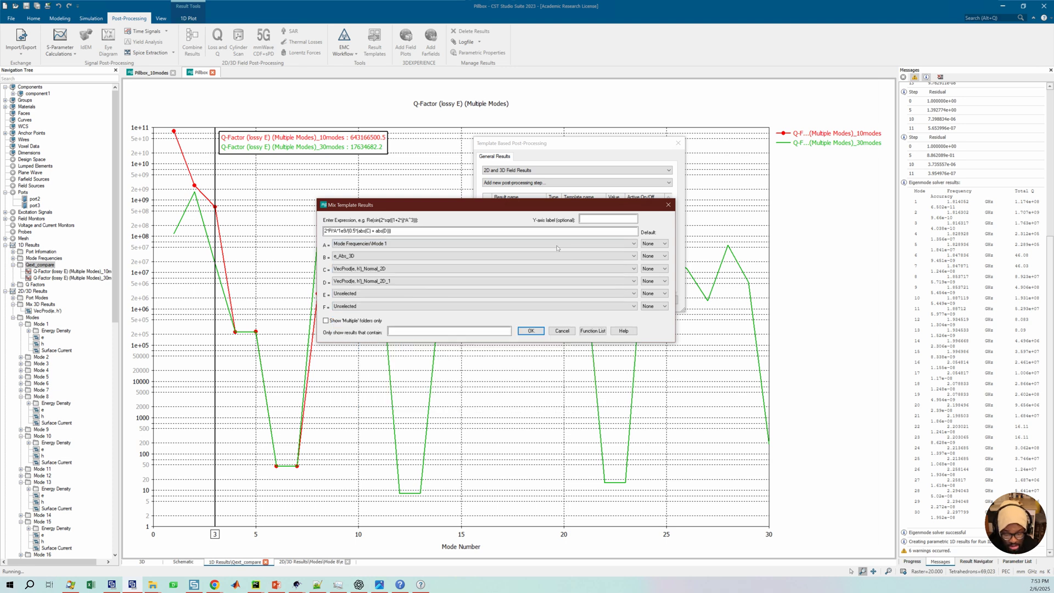
click(531, 331)
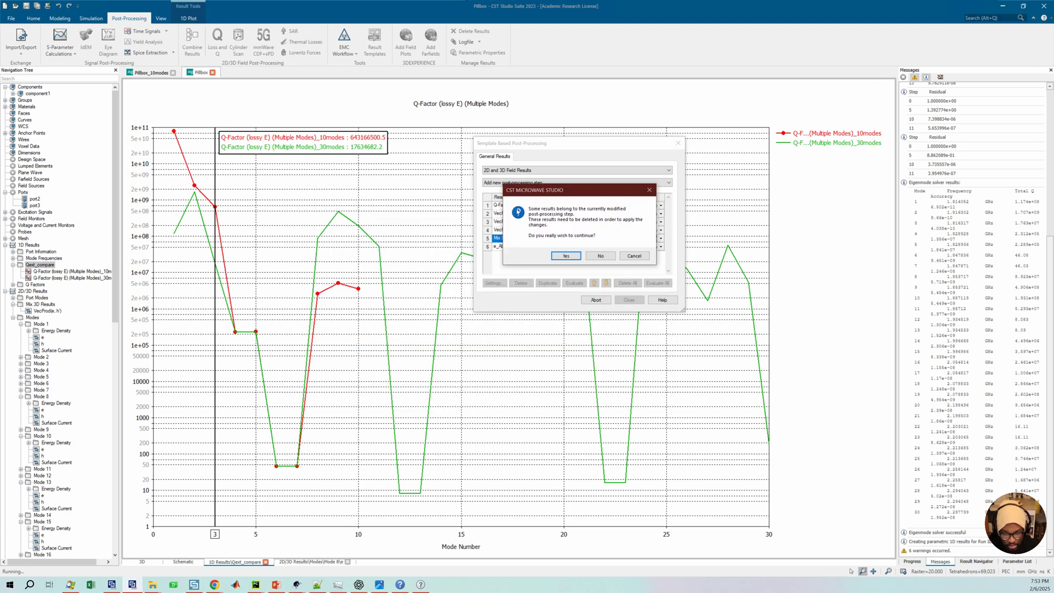
click(558, 257)
Step: Re-evaluate the VecProd(e, h') field mix, its two 2D normal integrals and the Mix 0D result
click(512, 214)
shift+click(514, 231)
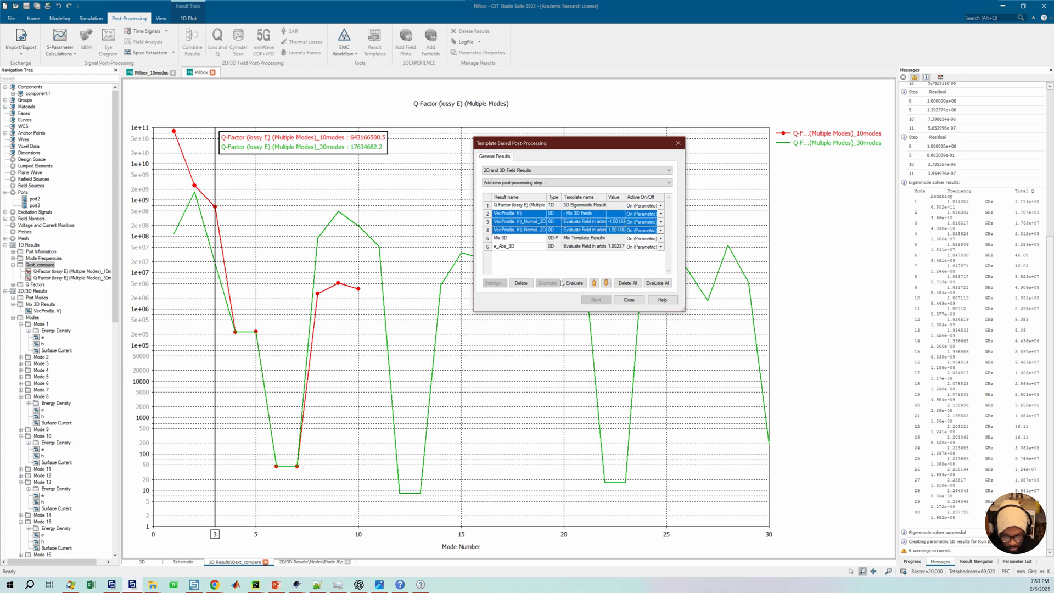
click(577, 285)
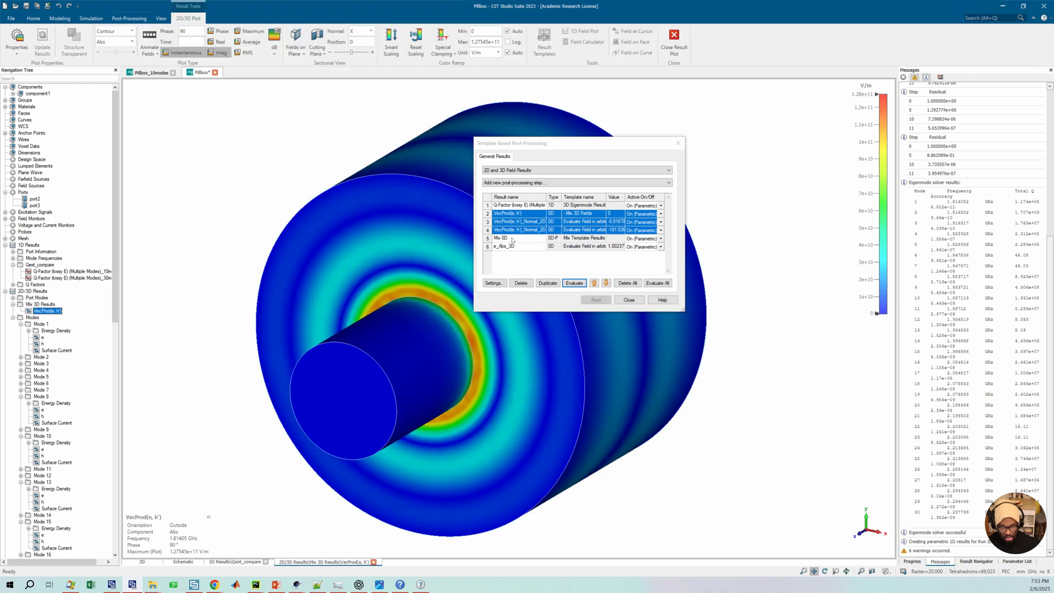
click(574, 282)
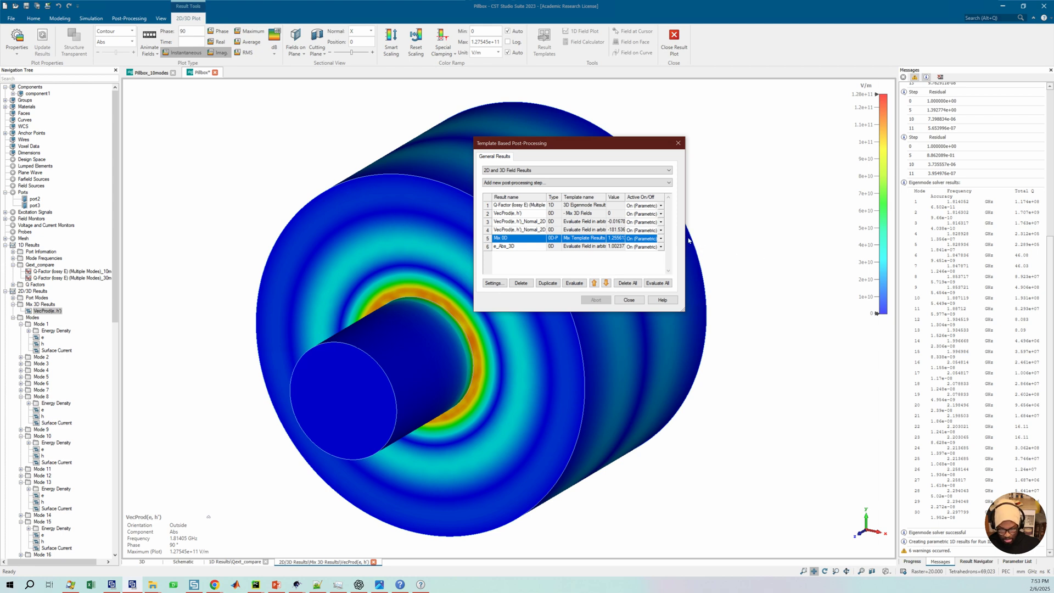
Step: Enlarge the post-processing dialog to show full result values and compare the two 2D normal power flow integrals with the Mix 0D result
drag(728, 241, 781, 242)
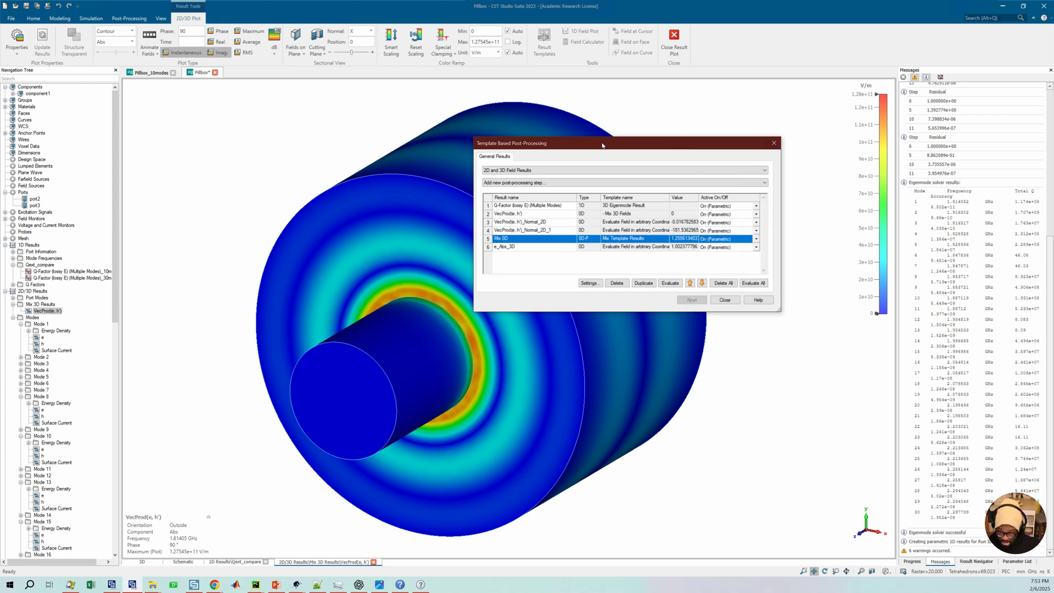
drag(560, 144, 404, 180)
drag(508, 233, 493, 236)
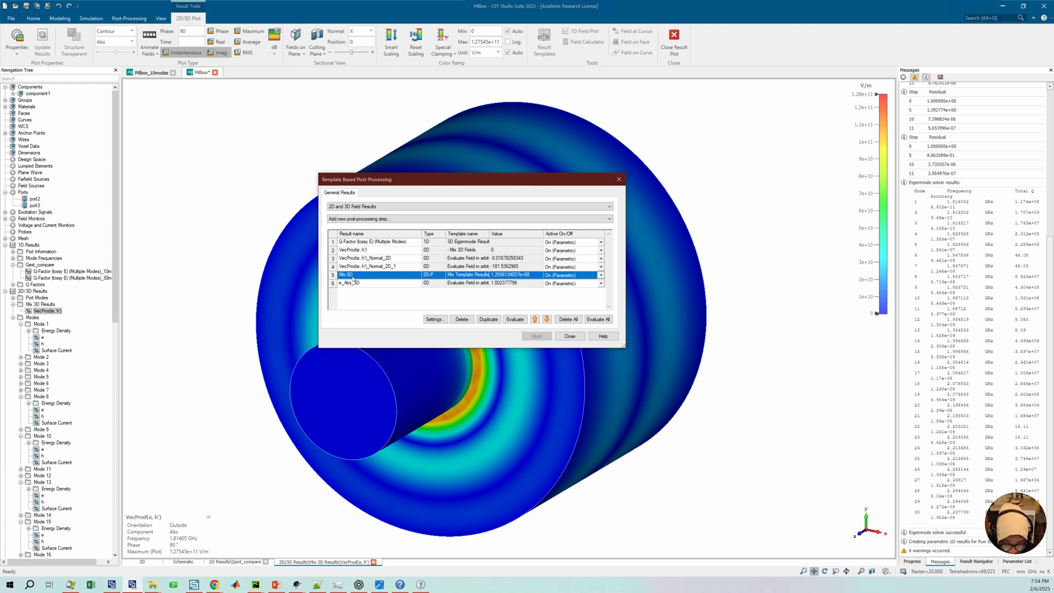
click(509, 268)
click(507, 260)
click(505, 268)
click(505, 259)
click(504, 269)
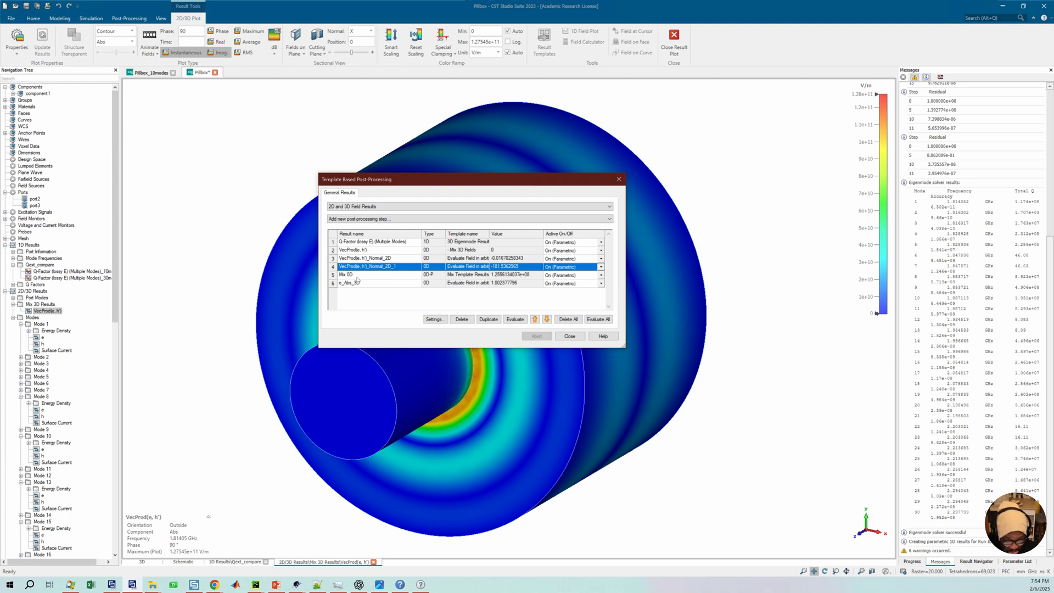
Step: Inspect the evaluation settings of VecProd(e, h')_Normal_2D, checking its field result and Z position, without changing them
click(394, 262)
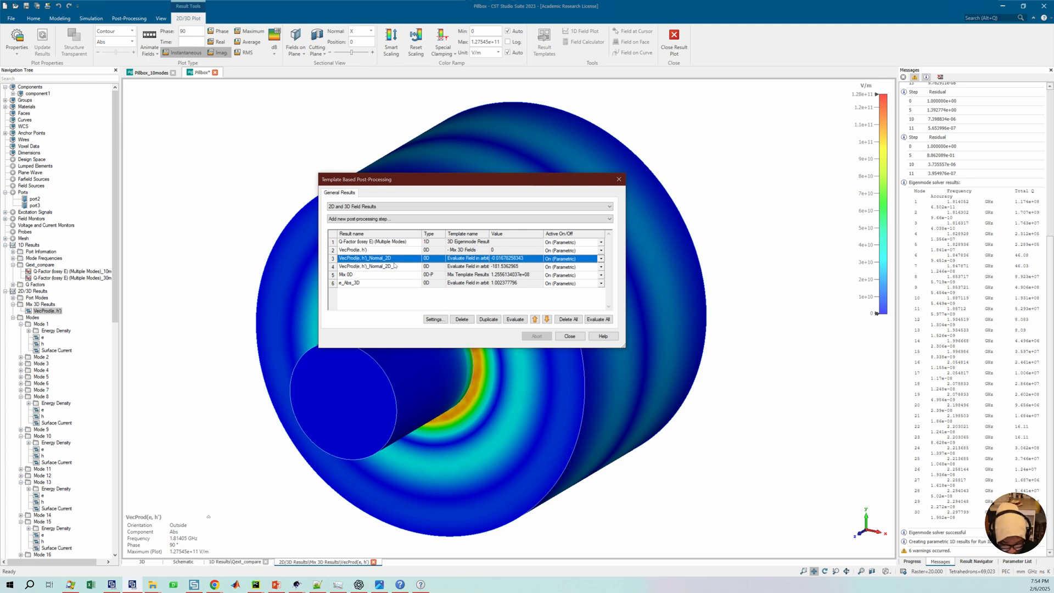
click(434, 319)
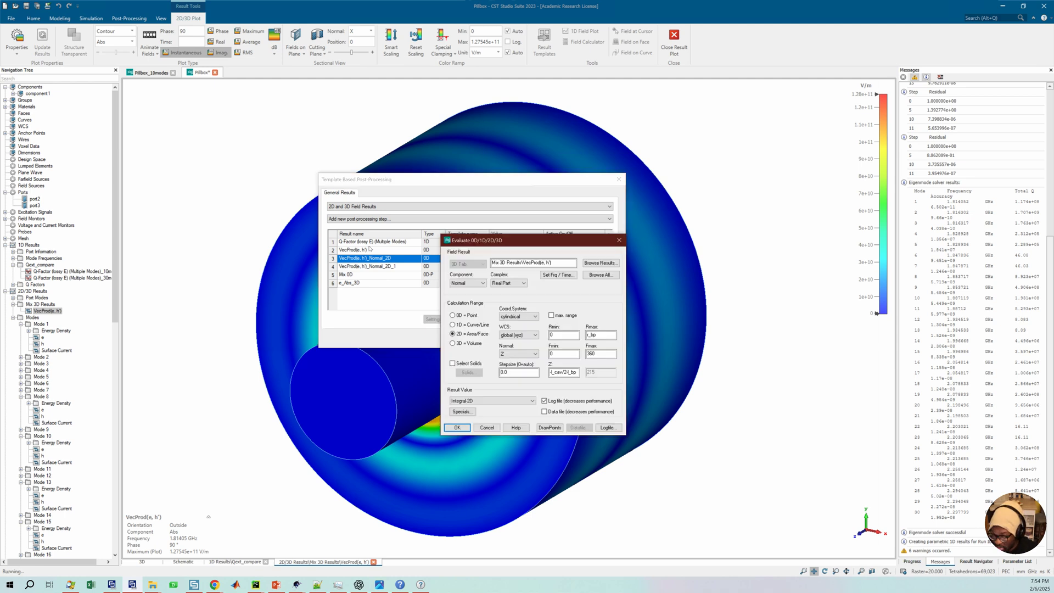
drag(549, 240, 423, 296)
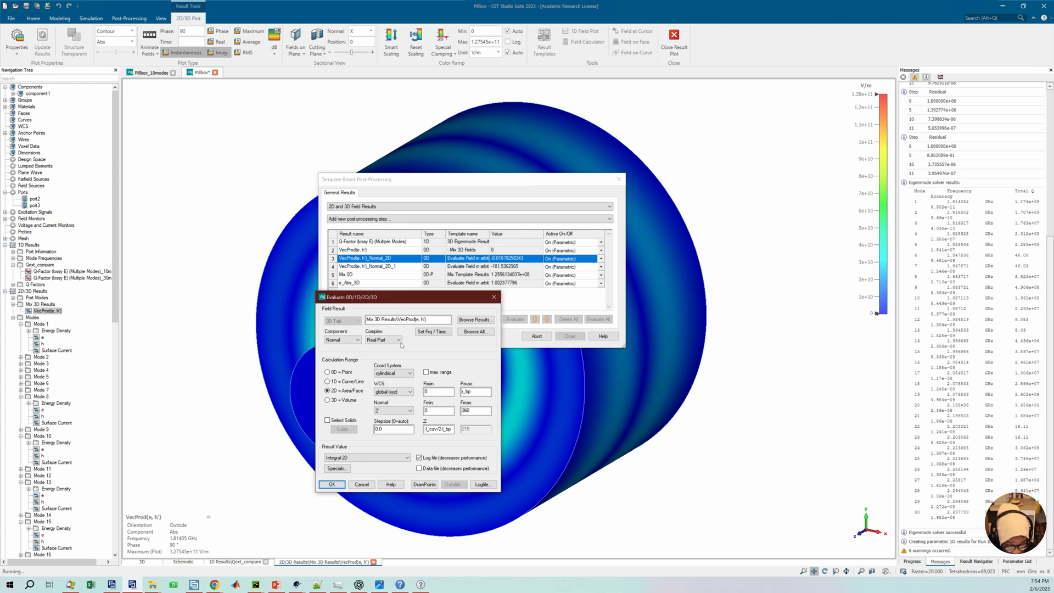
click(424, 323)
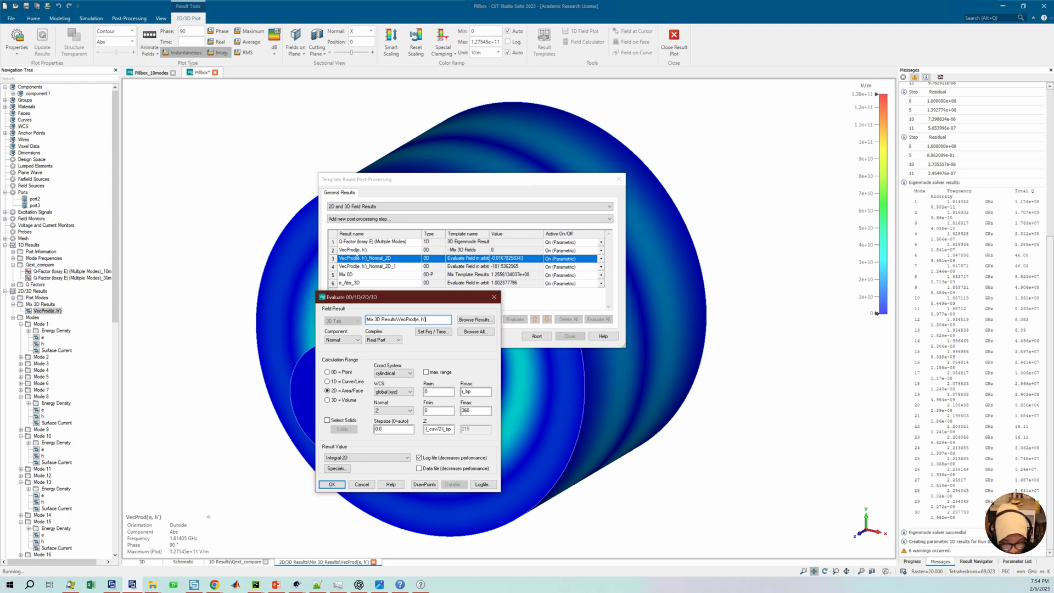
drag(451, 430, 441, 435)
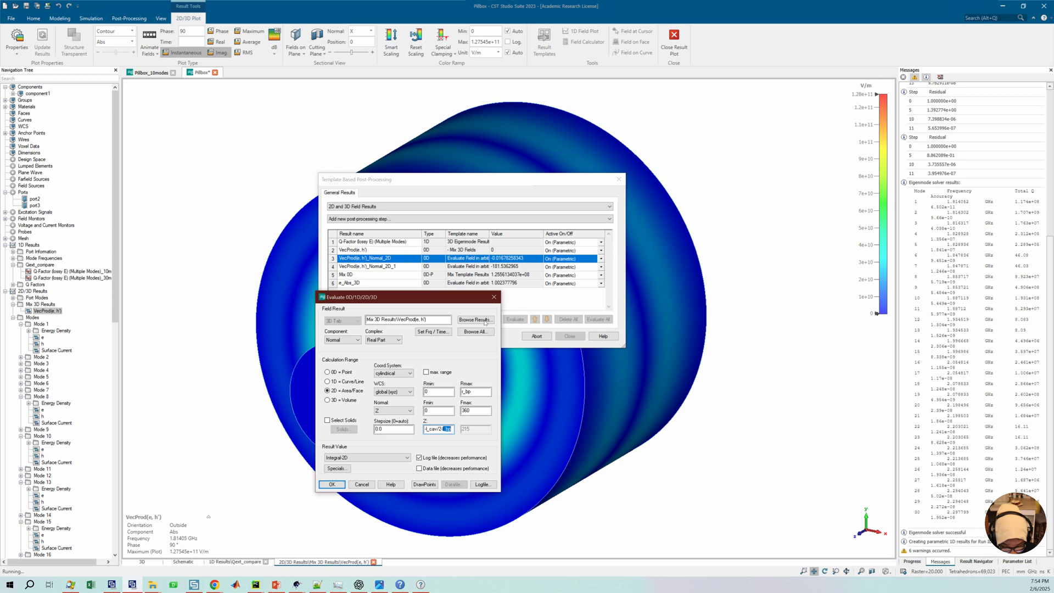
click(494, 297)
Step: Inspect the evaluation settings of VecProd(e, h')_Normal_2D_1, and recheck those of the first port integral without changing them
click(389, 266)
click(434, 320)
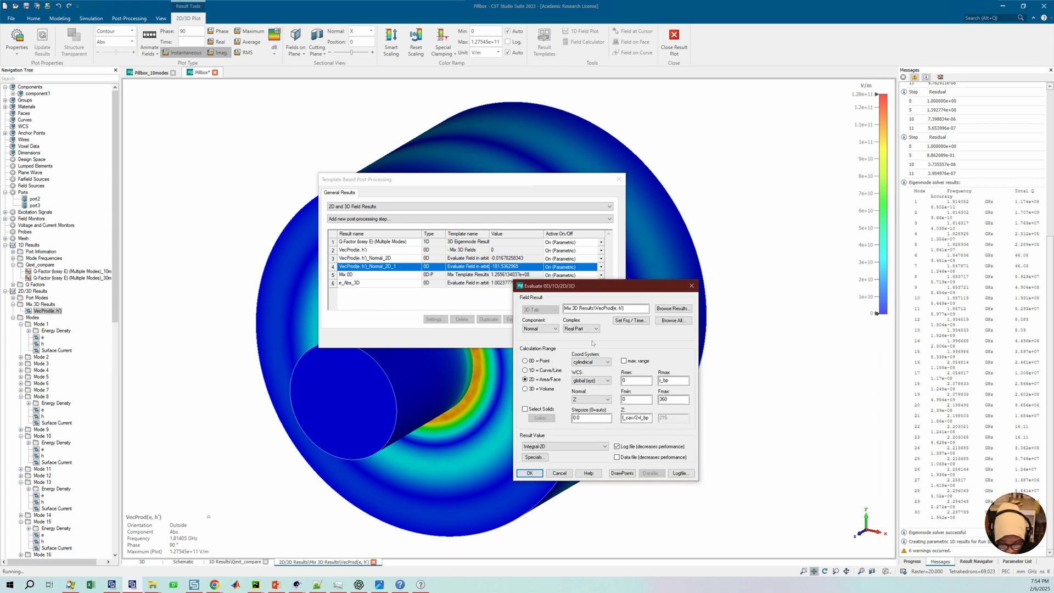
click(639, 309)
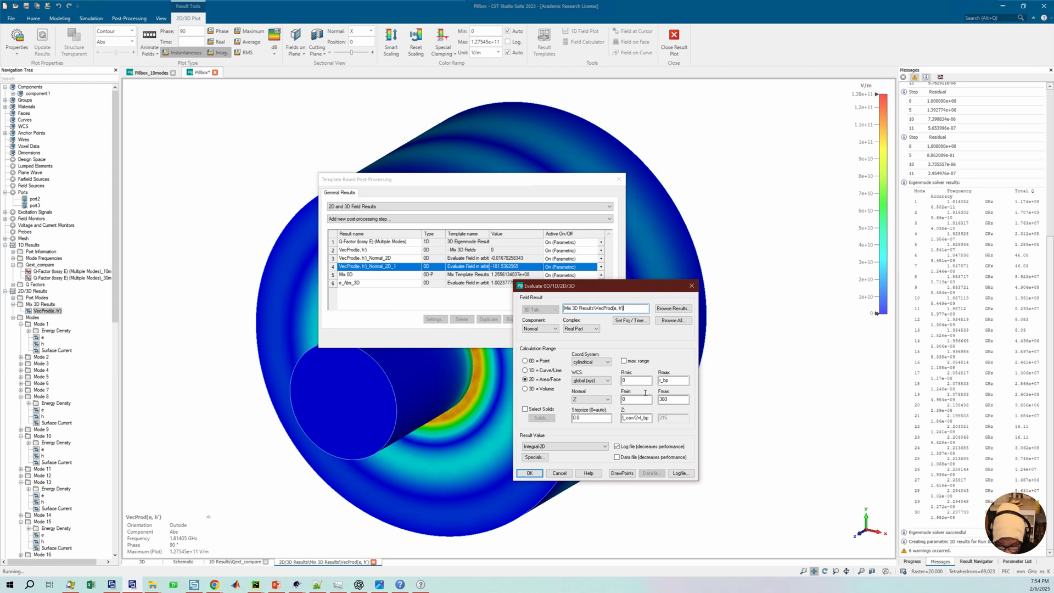
click(692, 285)
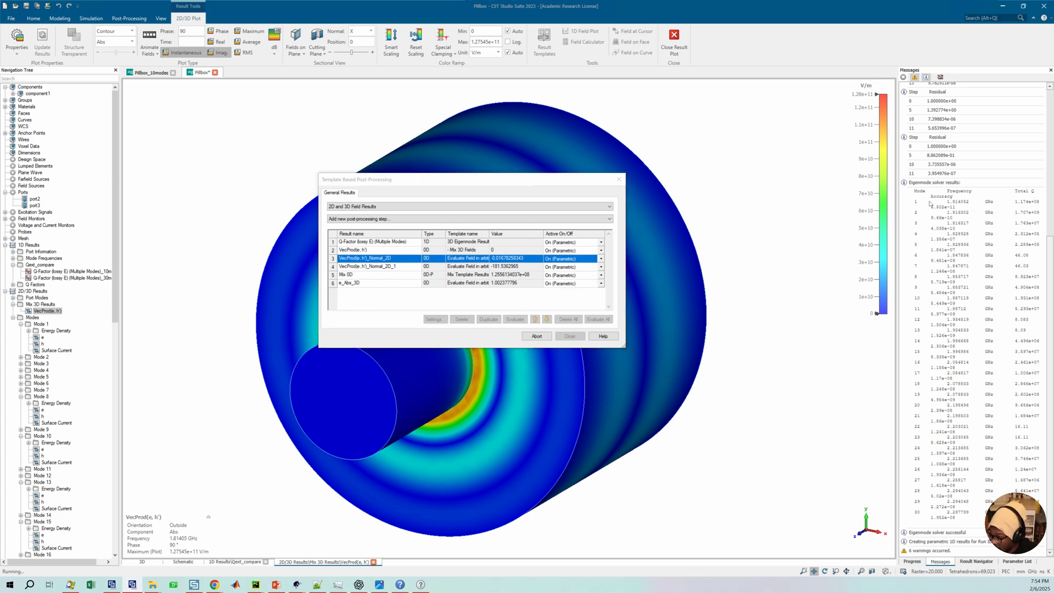
drag(824, 209, 608, 250)
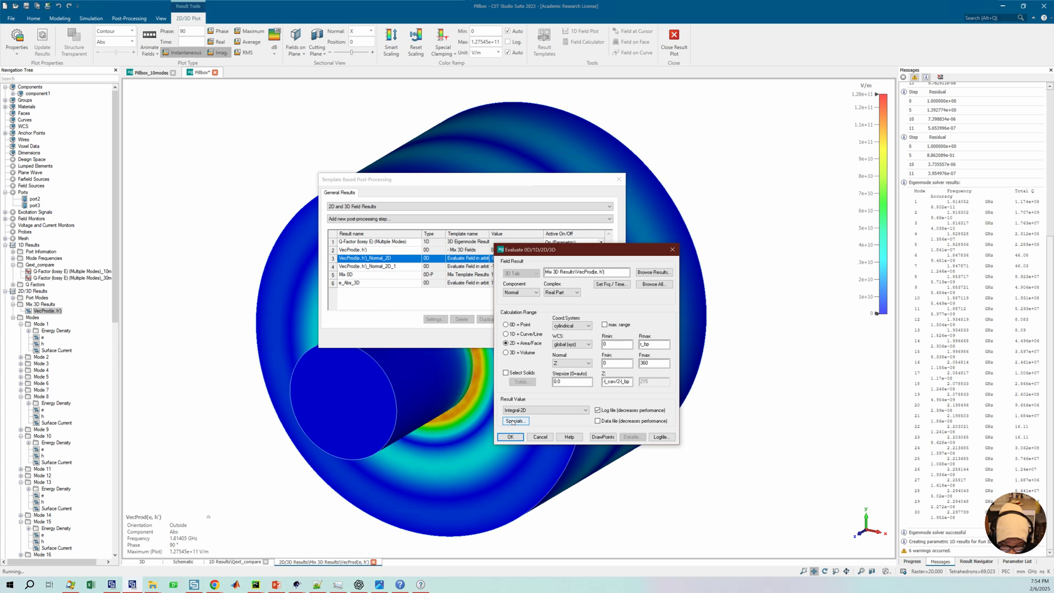
click(671, 249)
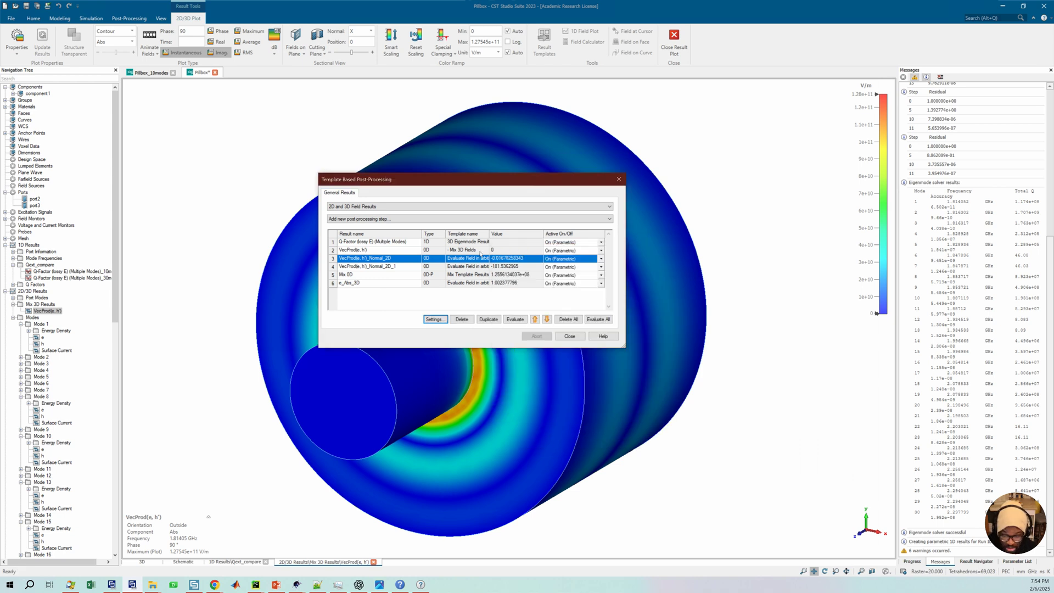
click(501, 267)
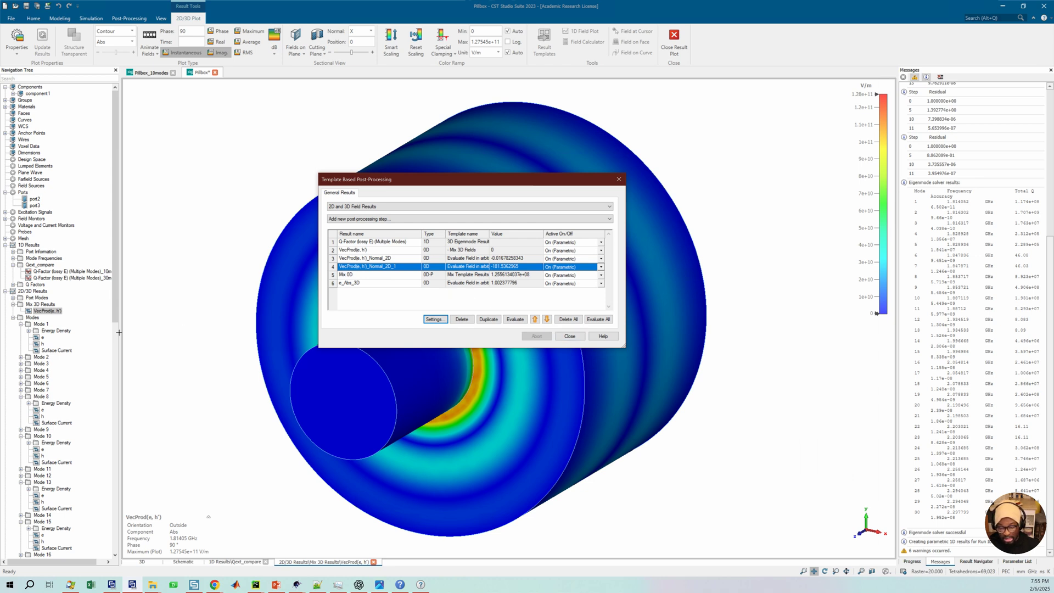
Step: Collapse the Qext_compare results folder and close the template-based post-processing dialog
scroll(65, 339, down, 3)
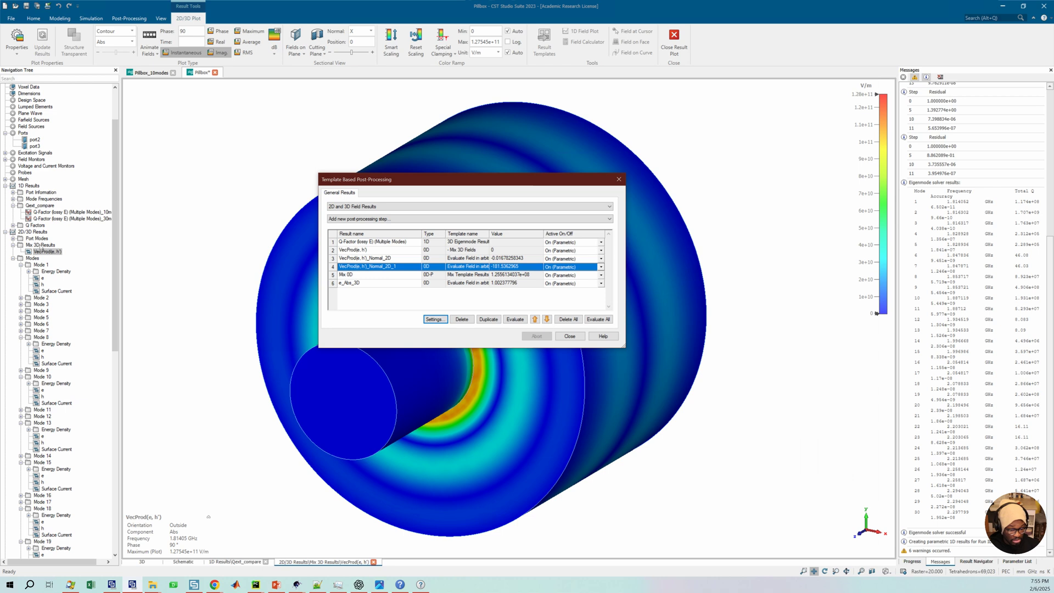
click(13, 206)
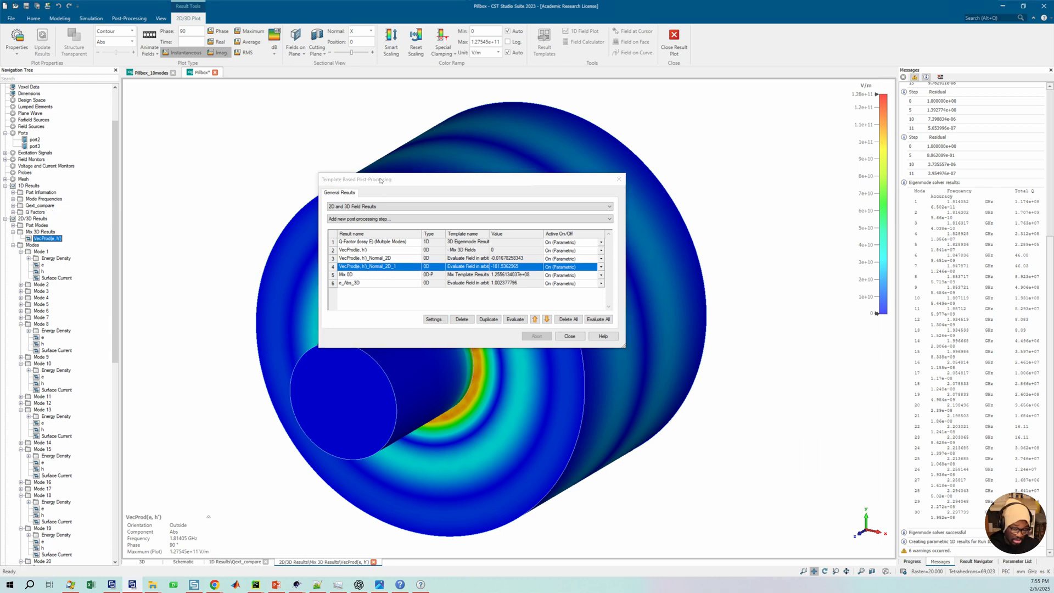
drag(380, 180, 313, 206)
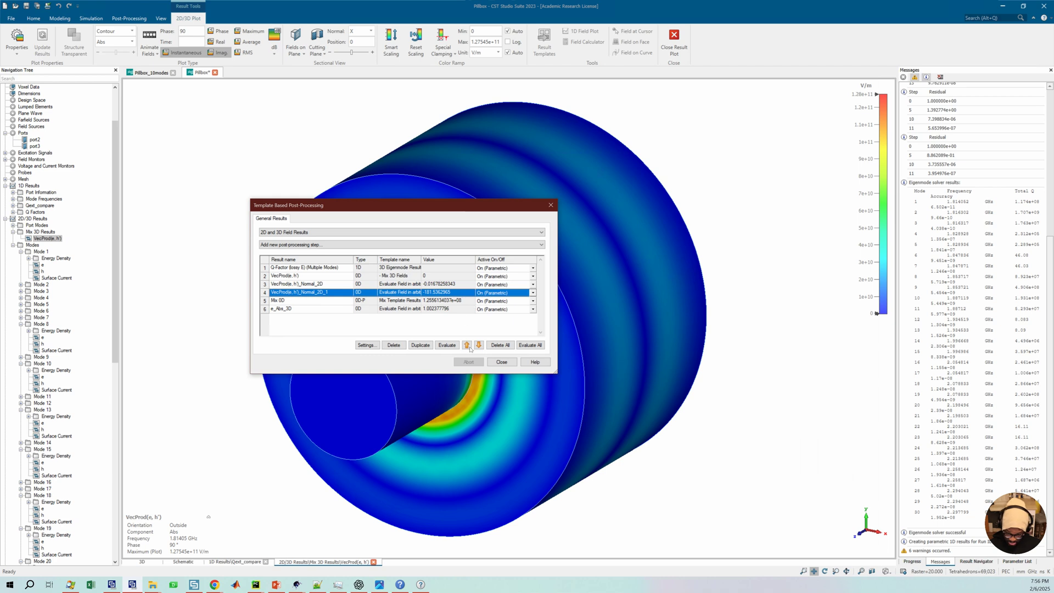
click(501, 362)
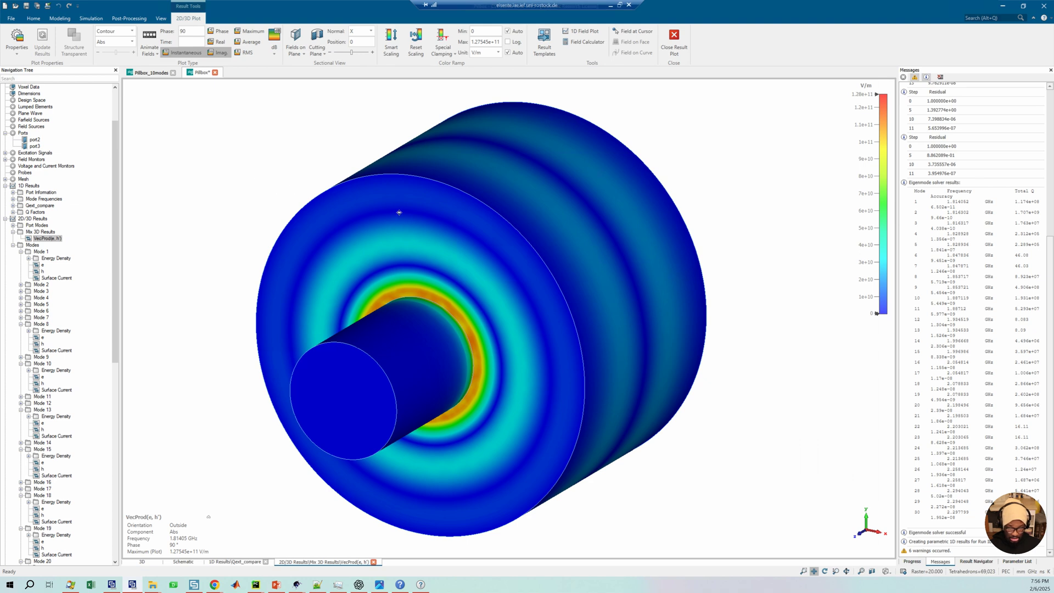
Step: Save the Pillbox project and switch to the Pillbox_10modes project
drag(420, 218, 453, 216)
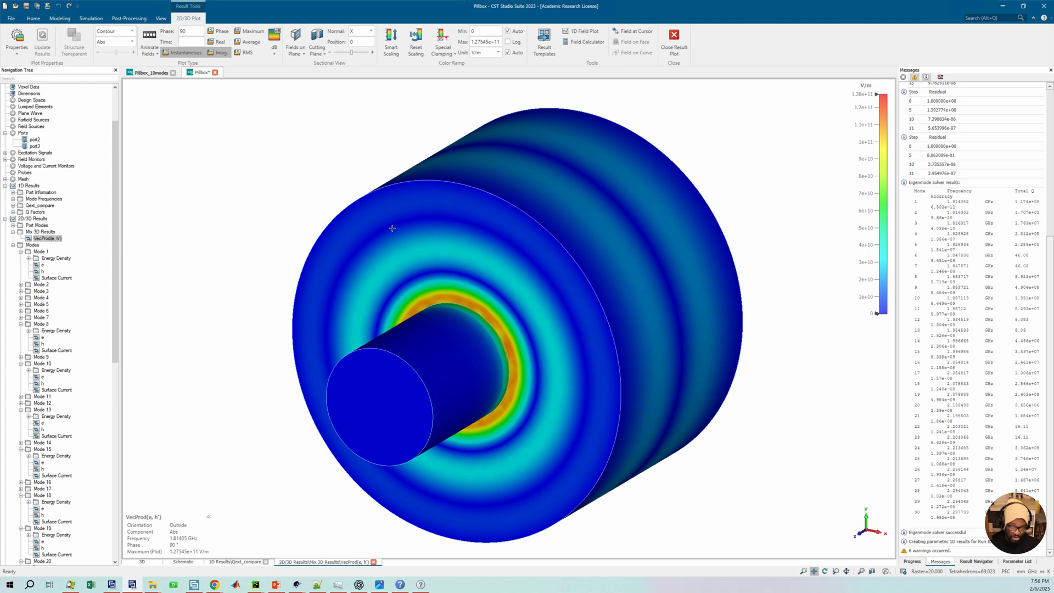
key(ctrl+s)
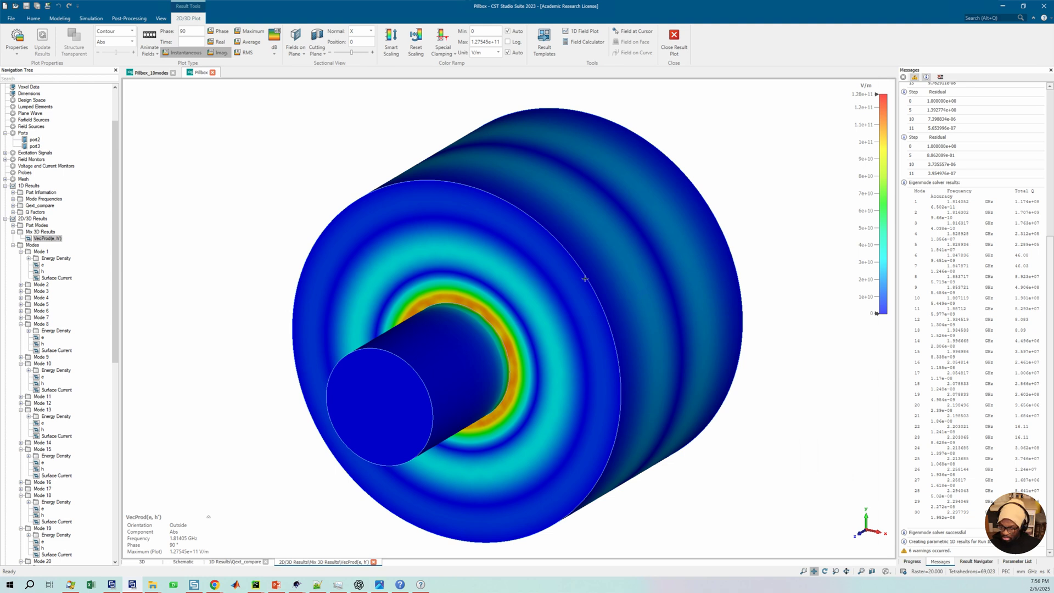
drag(602, 274, 617, 259)
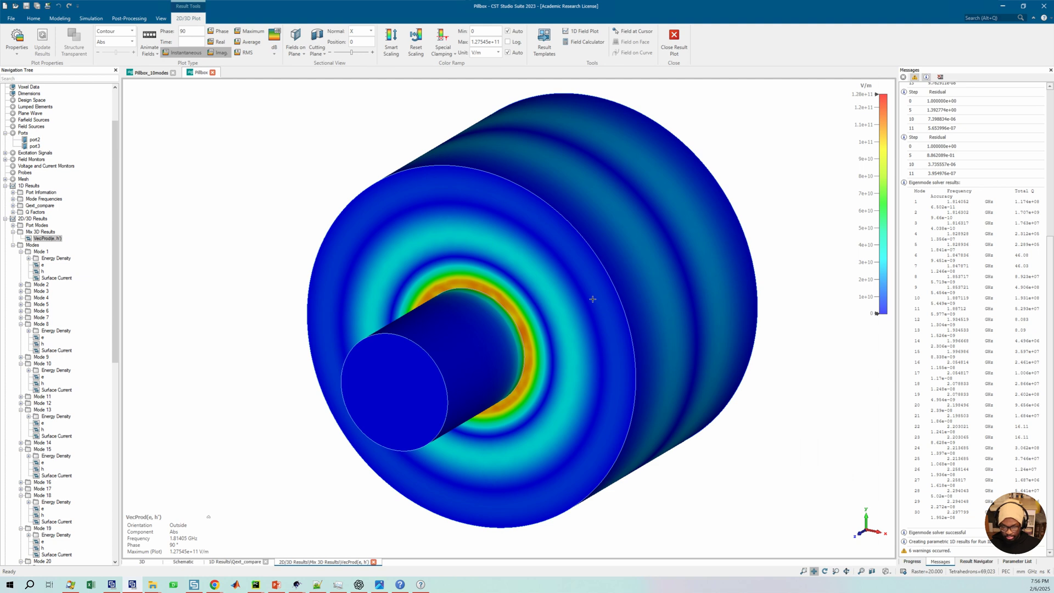
click(151, 72)
drag(510, 263, 522, 279)
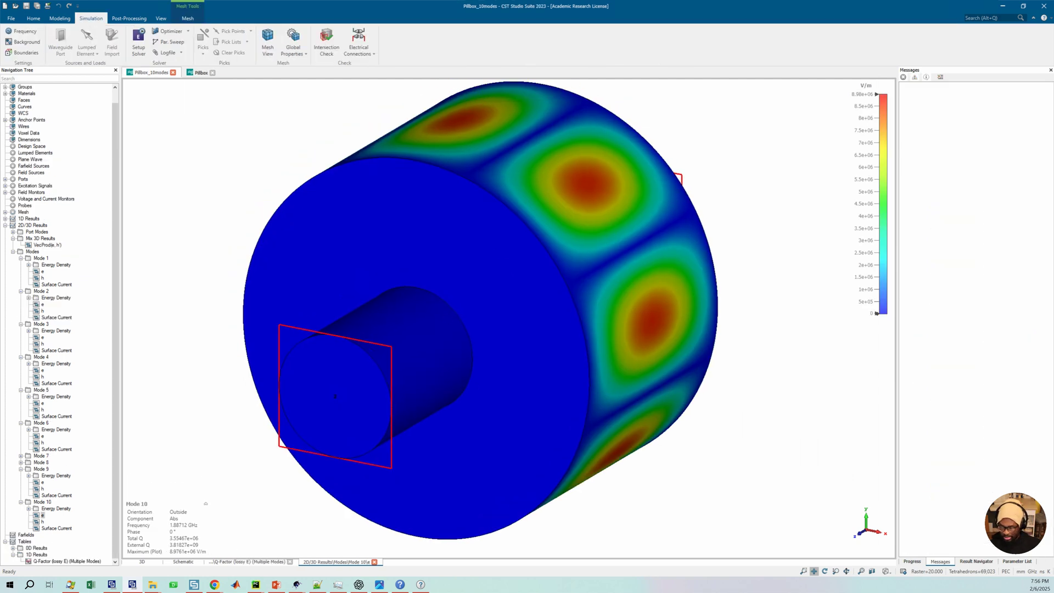